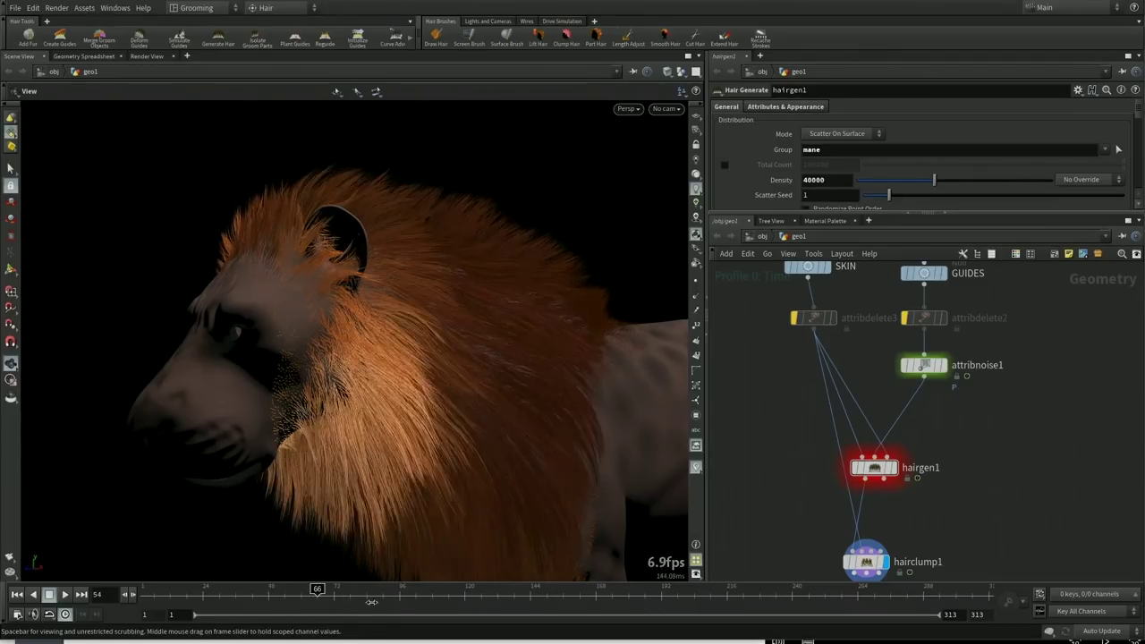
Step: Go to frame 23, enable the bypassed attribdelete3 and attribdelete2 nodes, and show each node's attribute settings
click(200, 589)
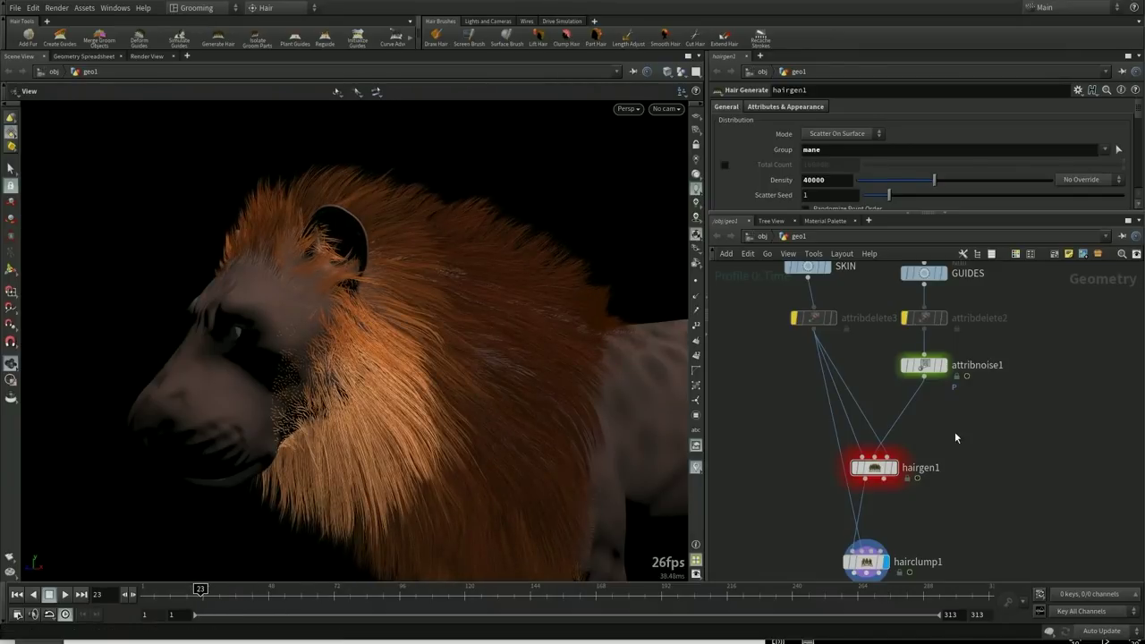
drag(1024, 339, 783, 301)
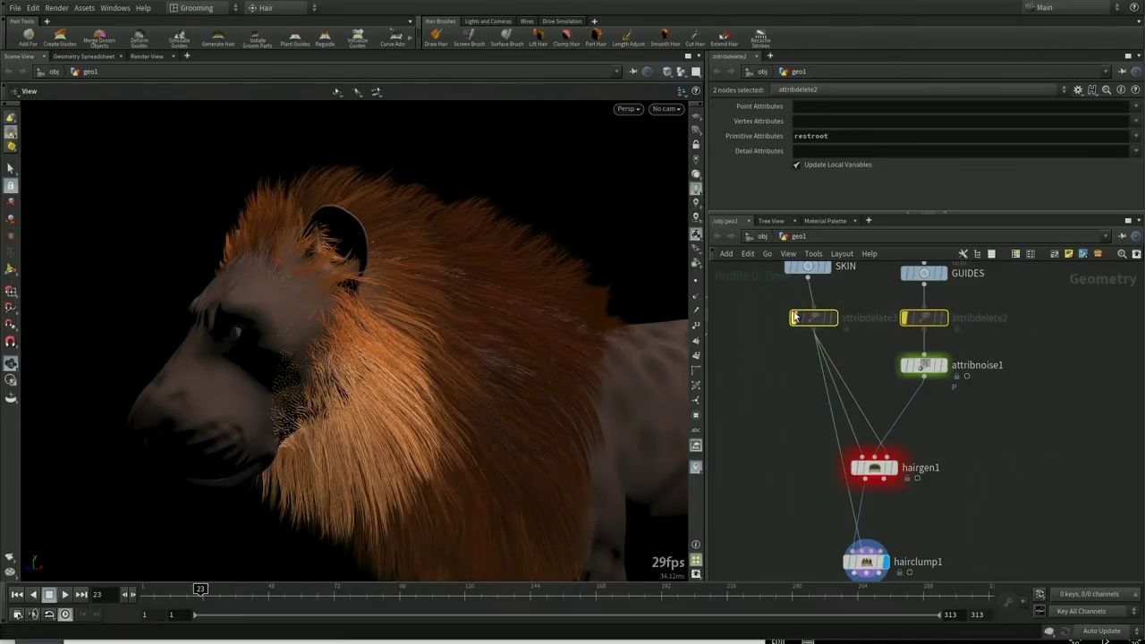
click(791, 319)
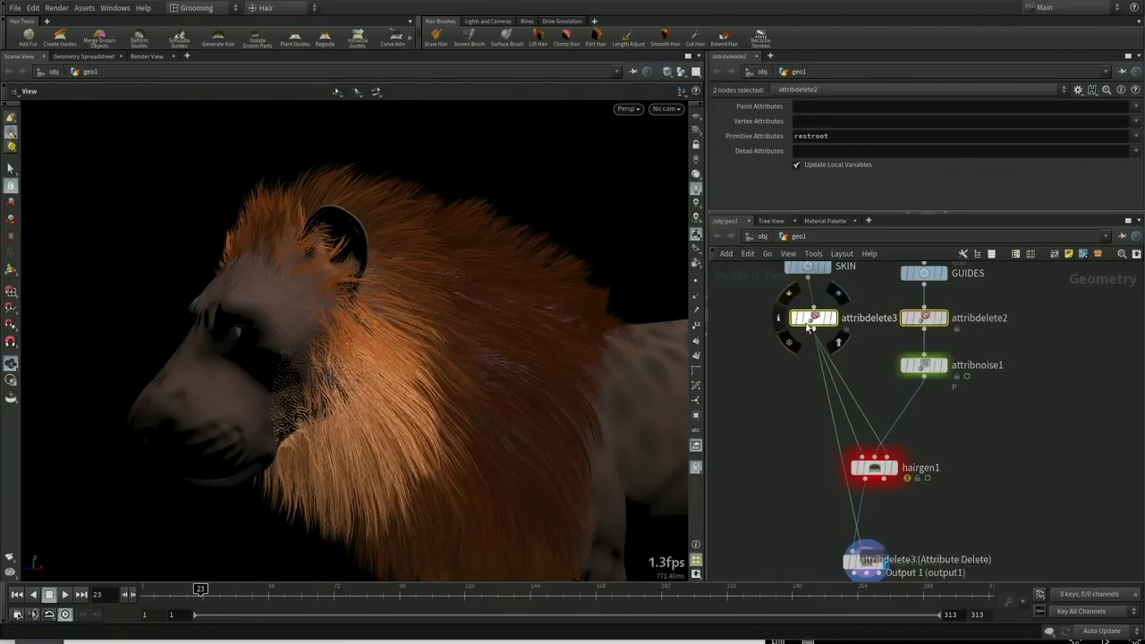
click(810, 324)
mouse_move(930, 324)
click(931, 324)
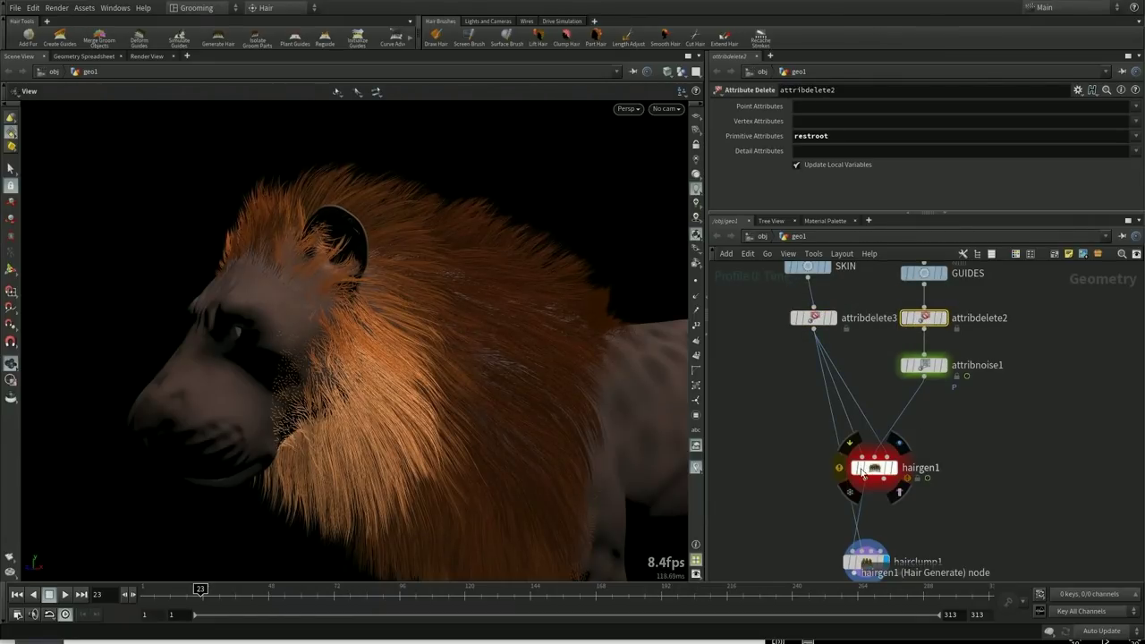
Step: Read the node info of hairgen1 and scrub the timeline to check how the mane moves
click(838, 467)
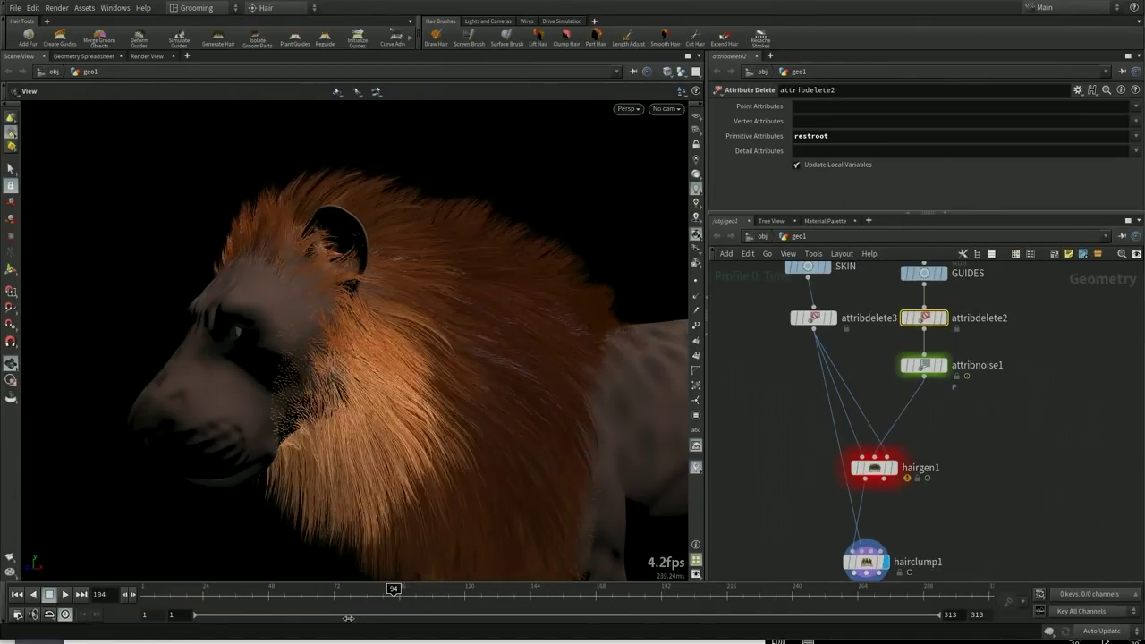
click(286, 607)
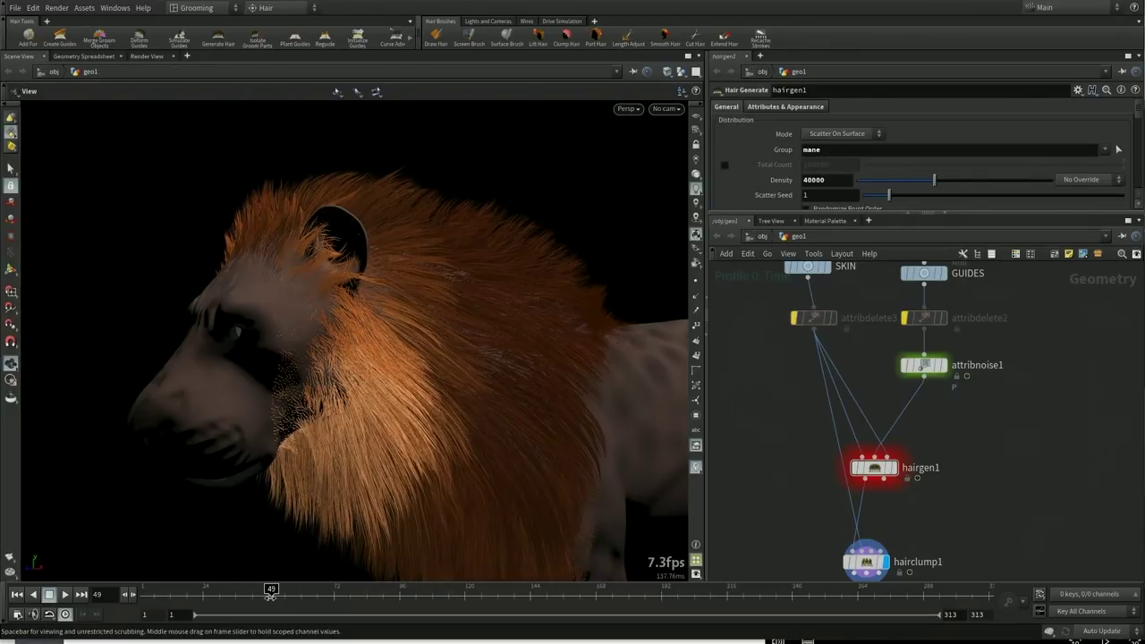
key(Up)
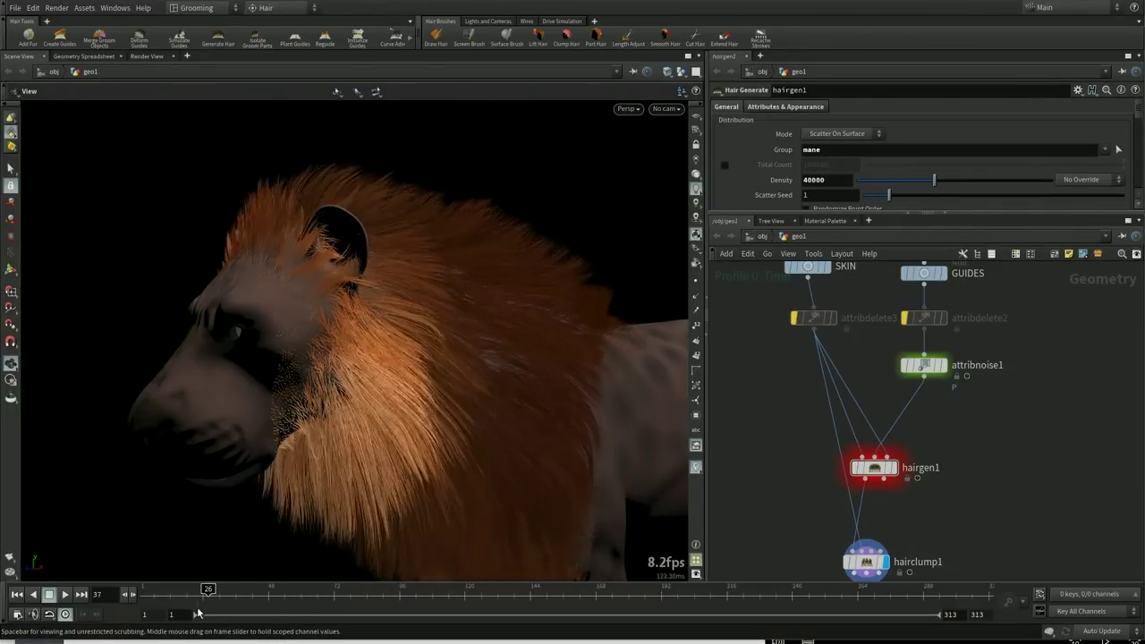
Step: Take attribdelete3 and attribdelete2 out of bypass together and show the attributes each one deletes
drag(1022, 343, 798, 307)
mouse_move(792, 320)
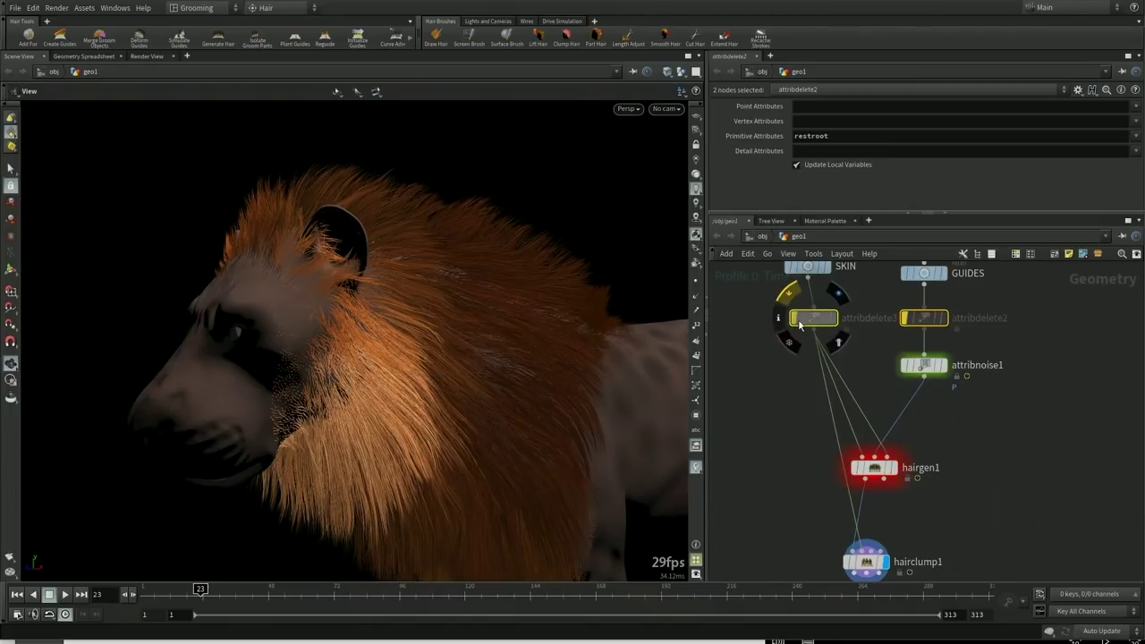
click(788, 293)
click(809, 317)
mouse_move(930, 322)
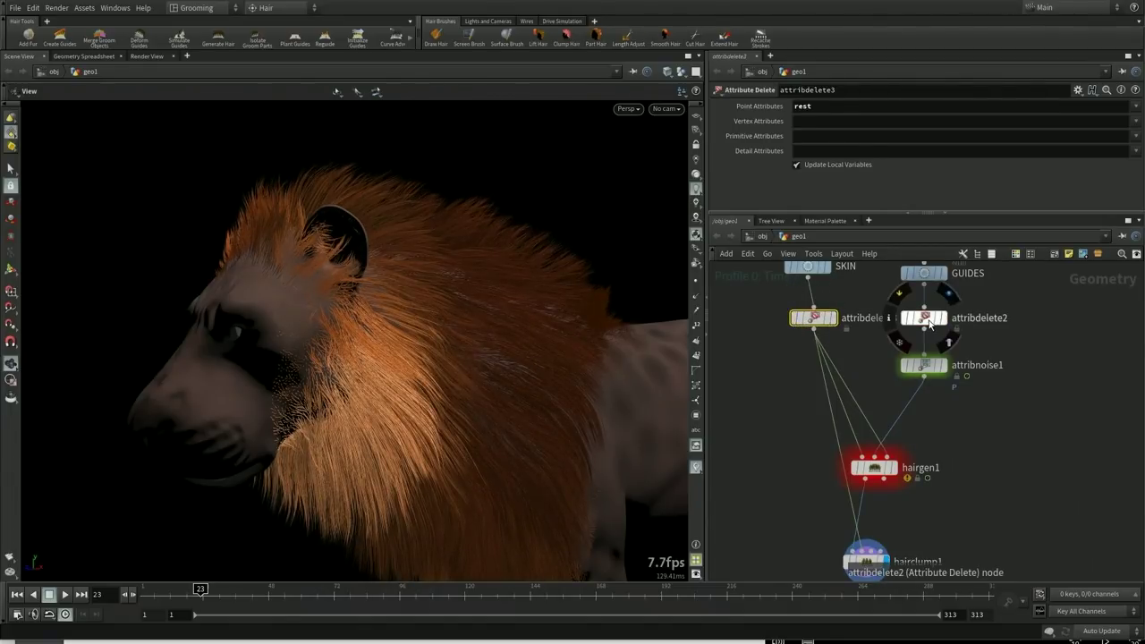
click(928, 320)
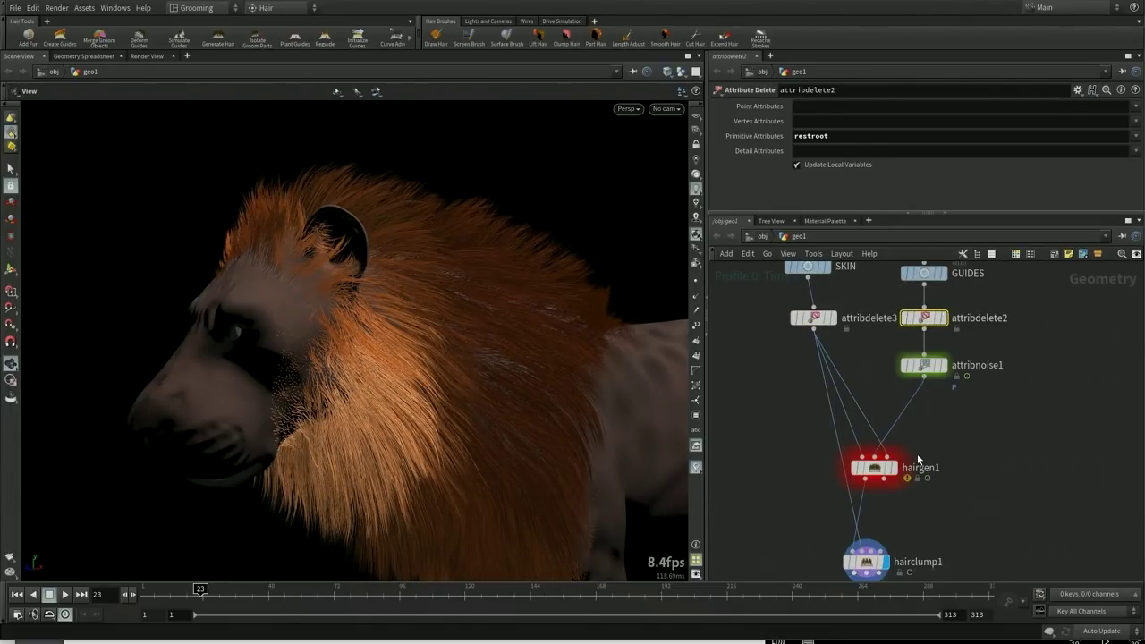
Step: Examine hairgen1's node info and scrub through the animation to compare the generated mane hair
click(842, 468)
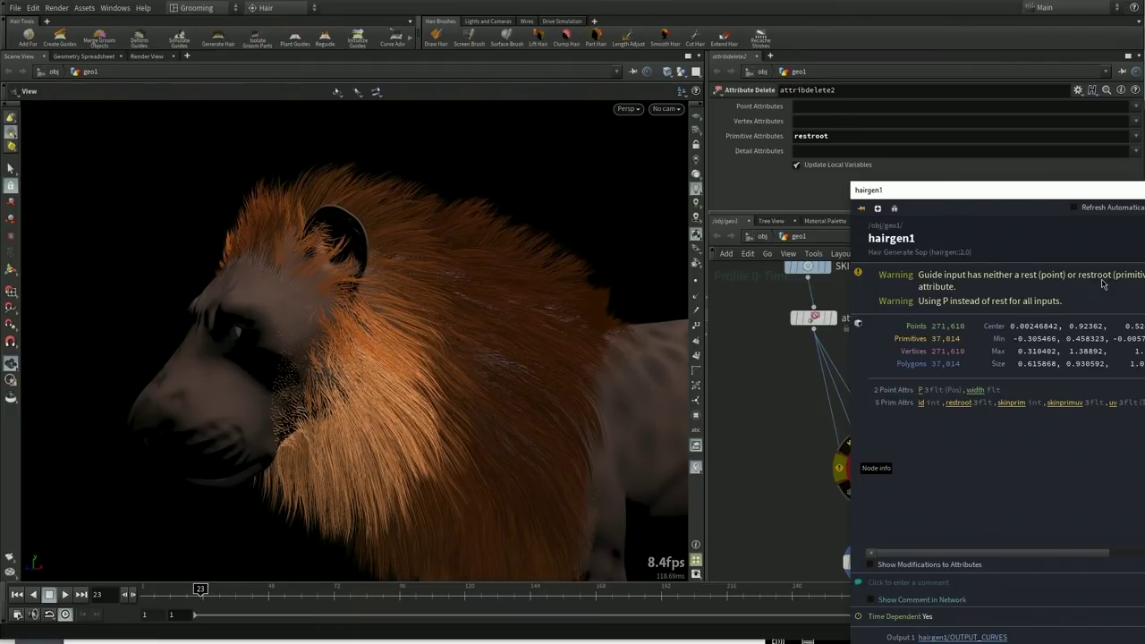
click(340, 594)
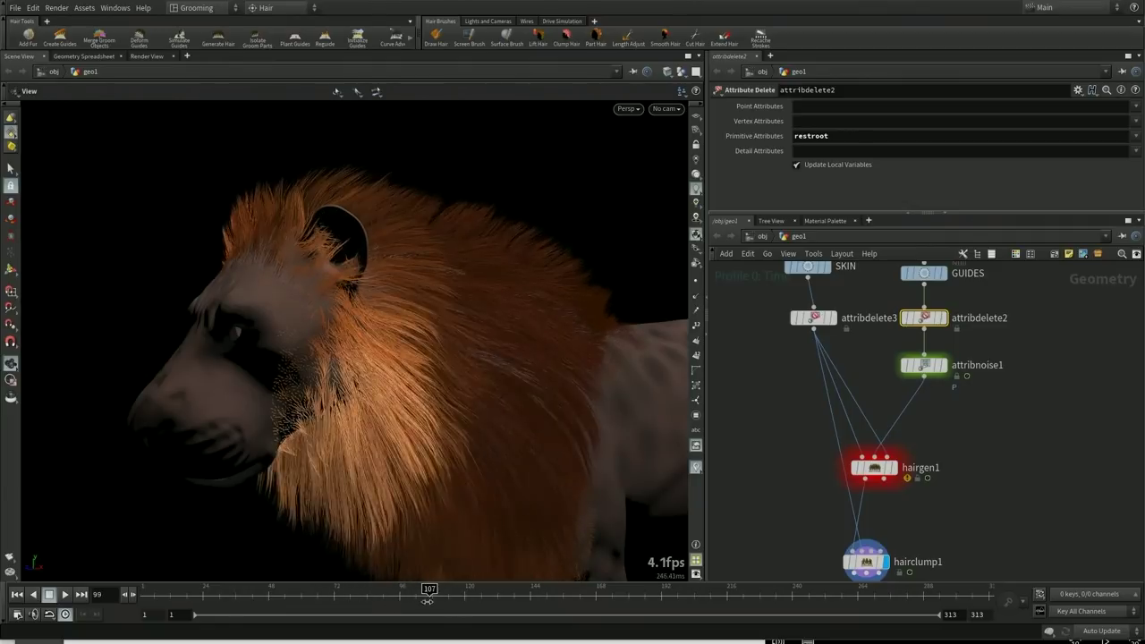
click(287, 624)
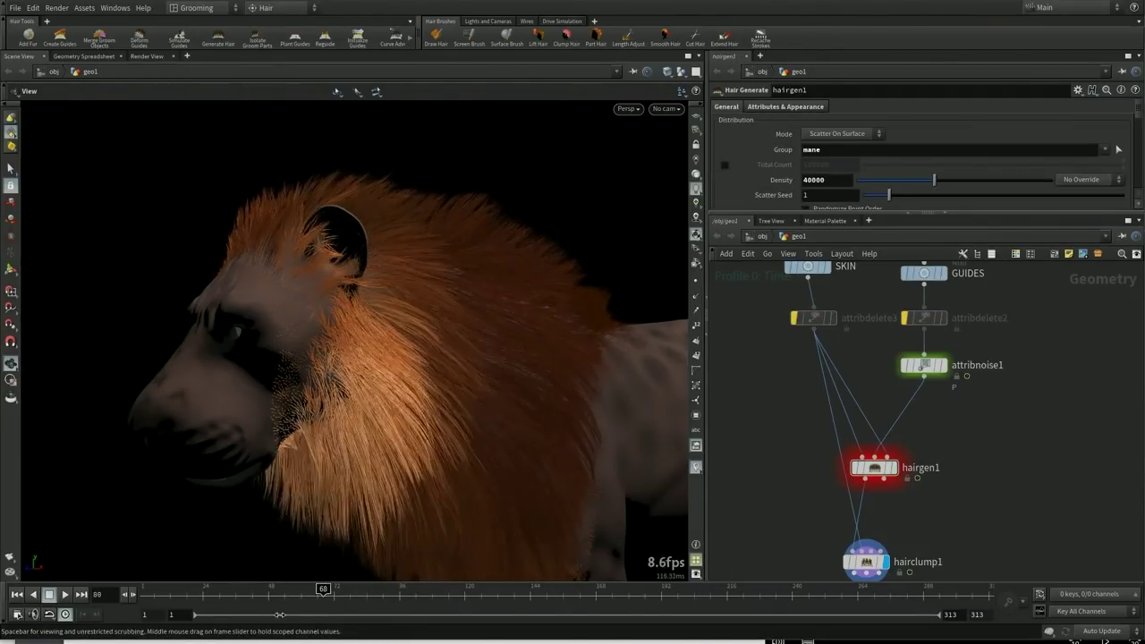
Step: Enable both bypassed attribute delete nodes under SKIN and GUIDES and show their parameters
drag(1024, 341, 810, 304)
mouse_move(790, 319)
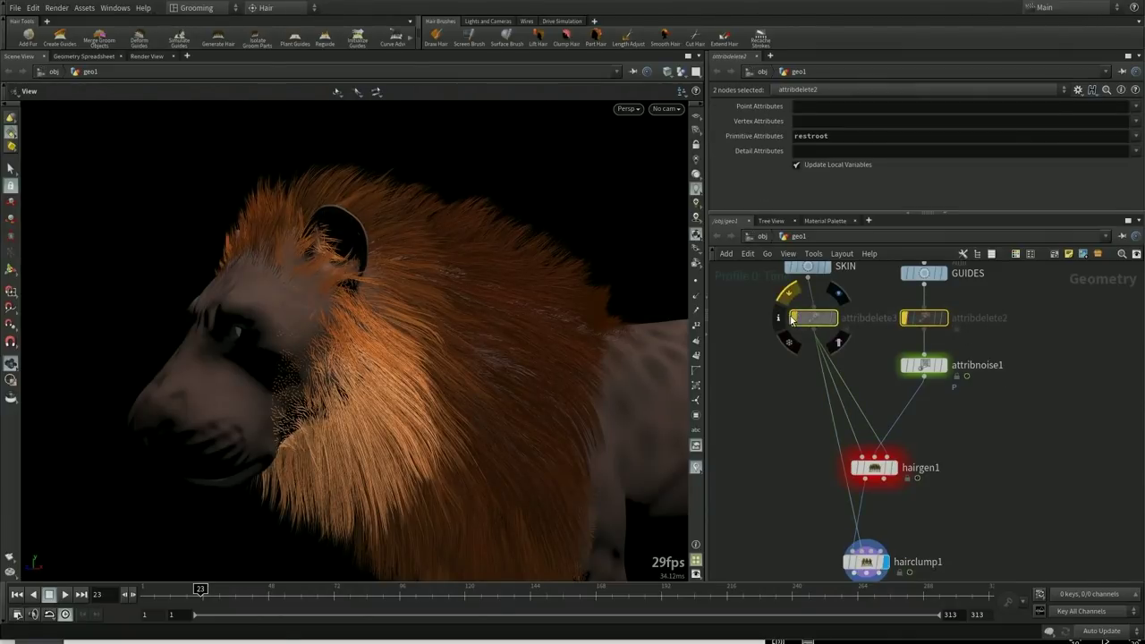
click(798, 320)
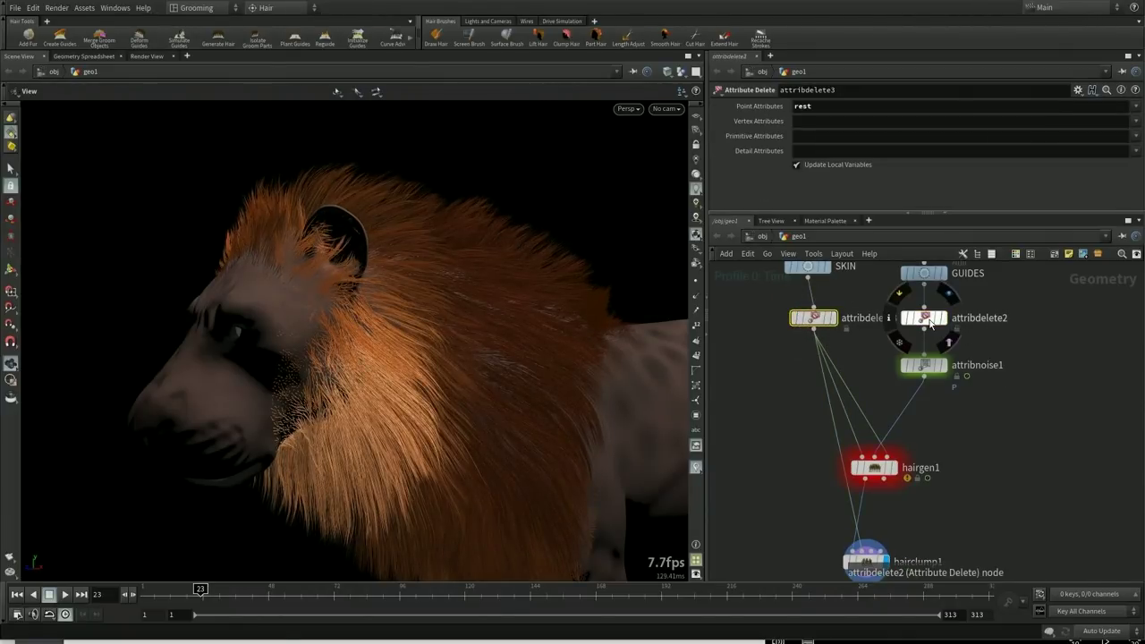
click(927, 321)
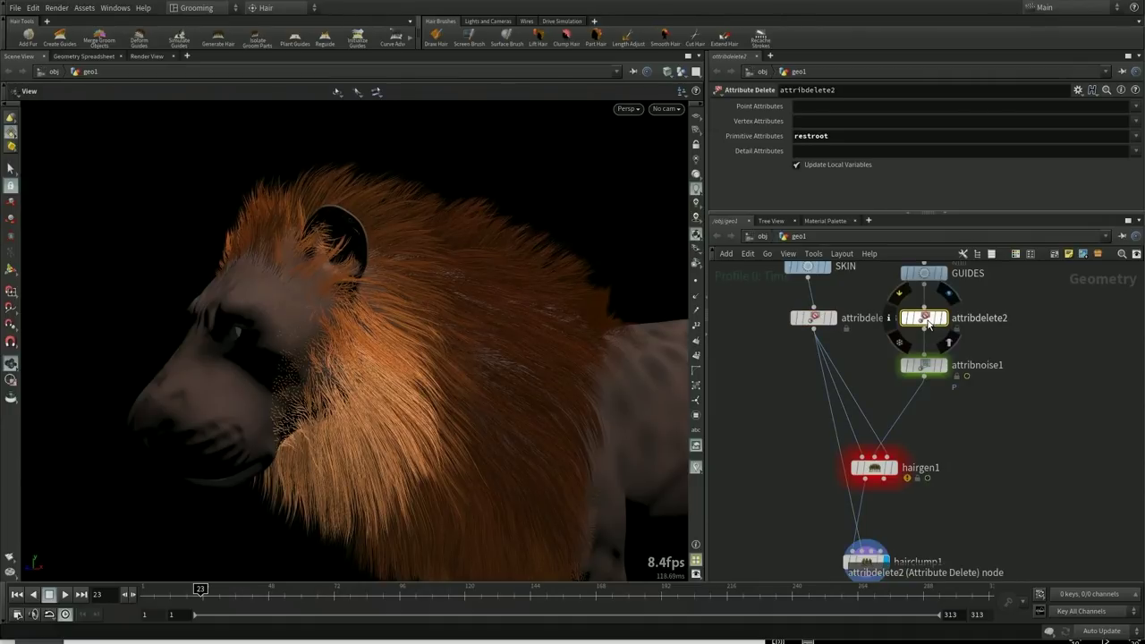
Step: Check the hairgen1 node info and scrub the timeline to review the mane's animation
click(842, 467)
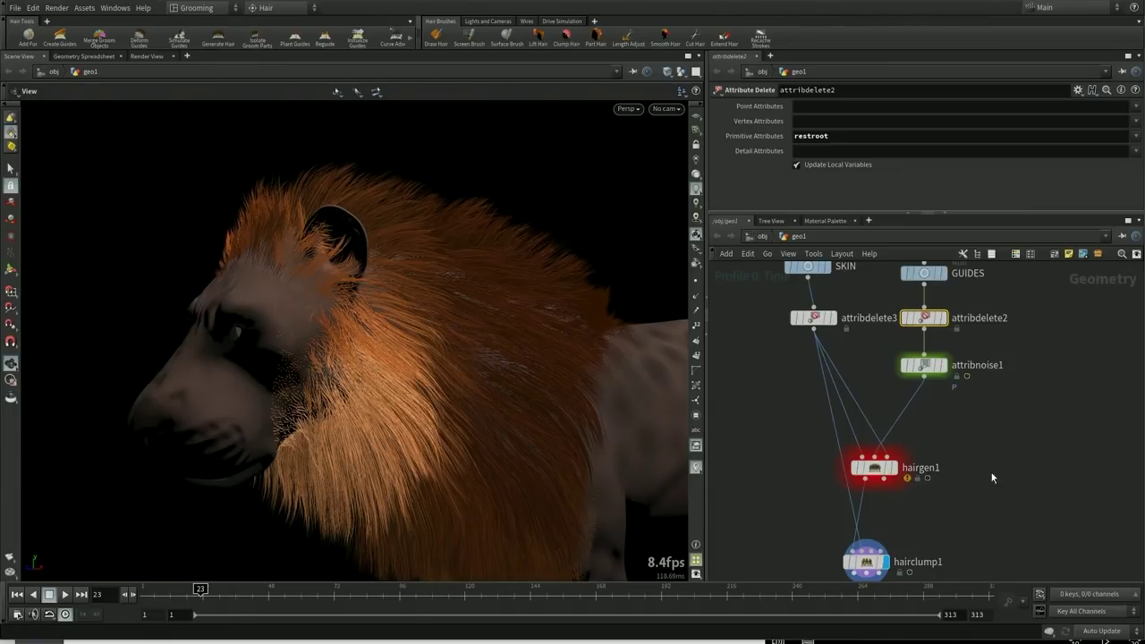
drag(333, 594, 372, 594)
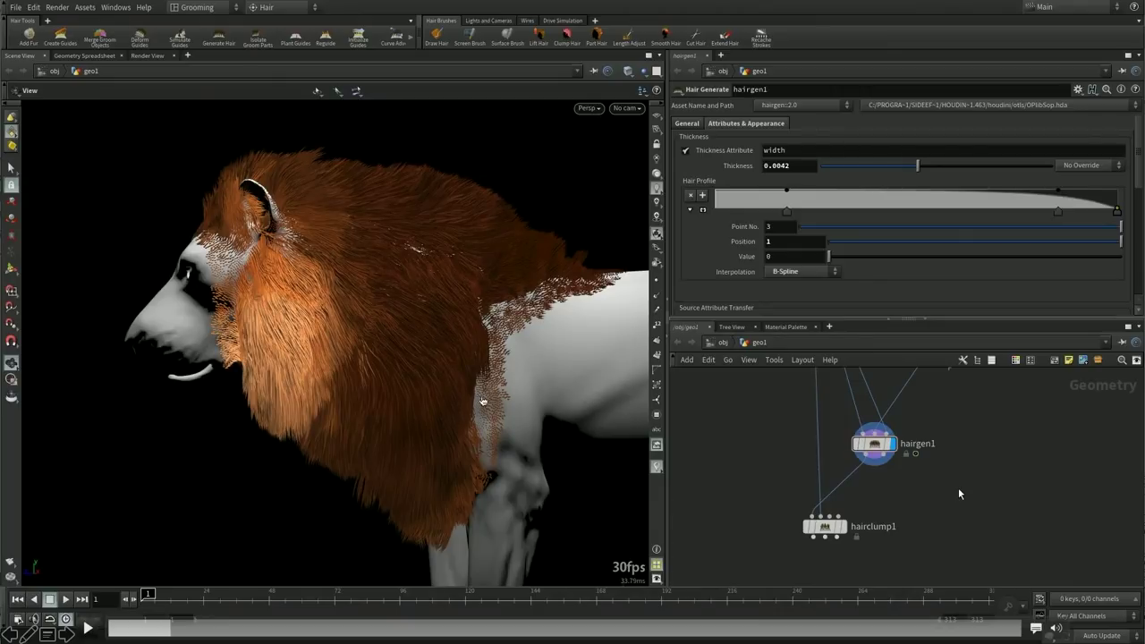
Step: Examine the dense lion mane from several angles and play a few frames of the animation
click(87, 628)
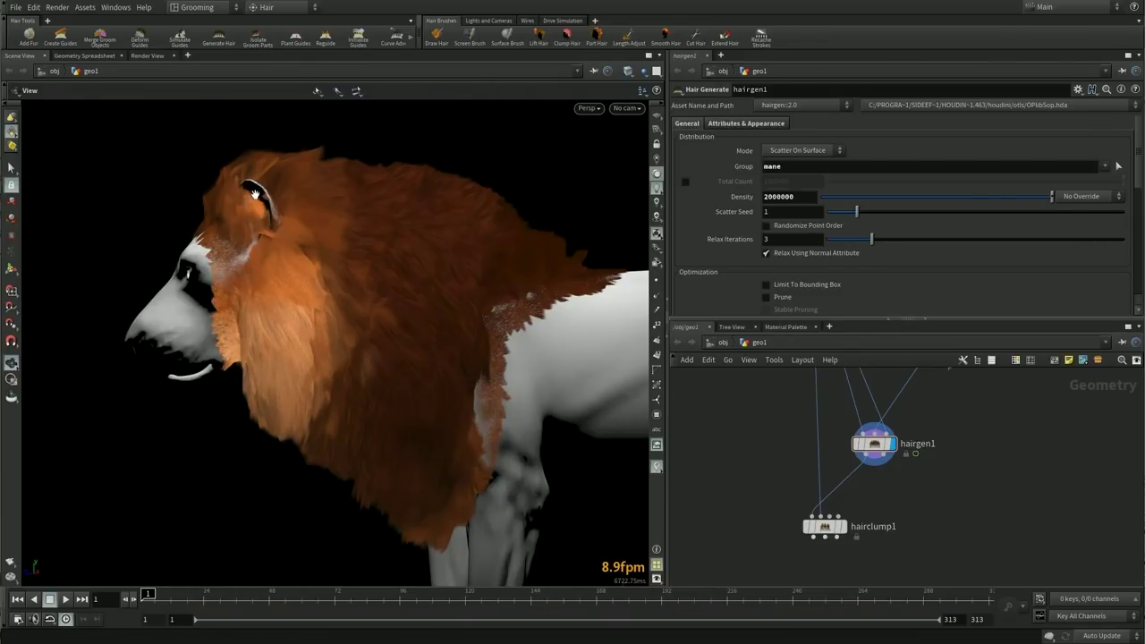
drag(271, 197, 263, 161)
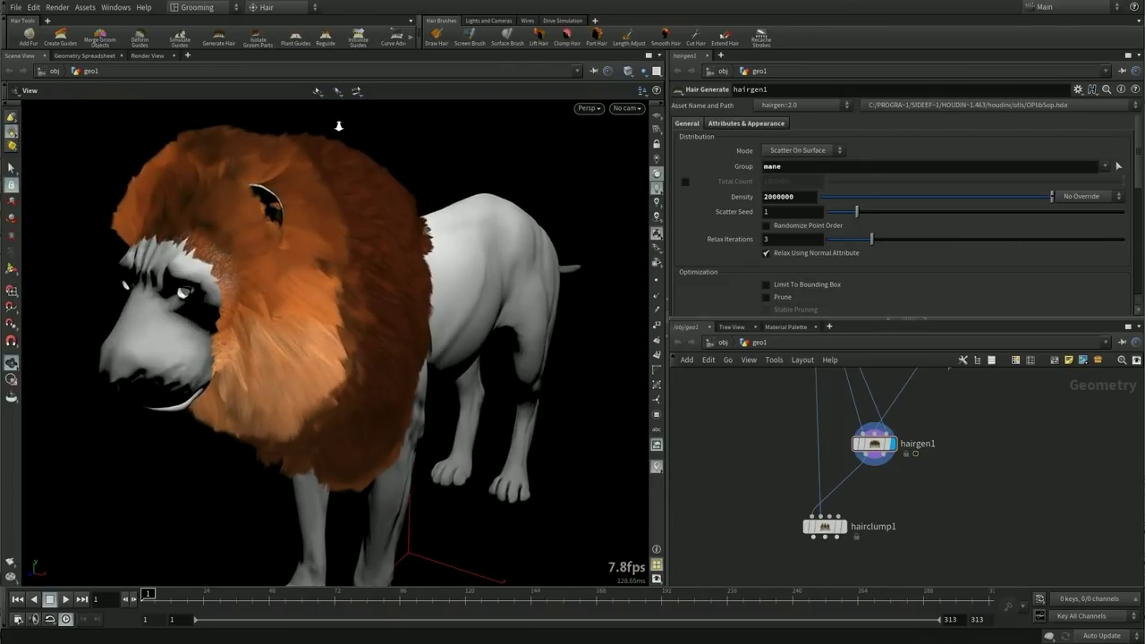
drag(338, 126, 331, 223)
scroll(329, 246, up, 3)
drag(417, 287, 396, 256)
key(Up)
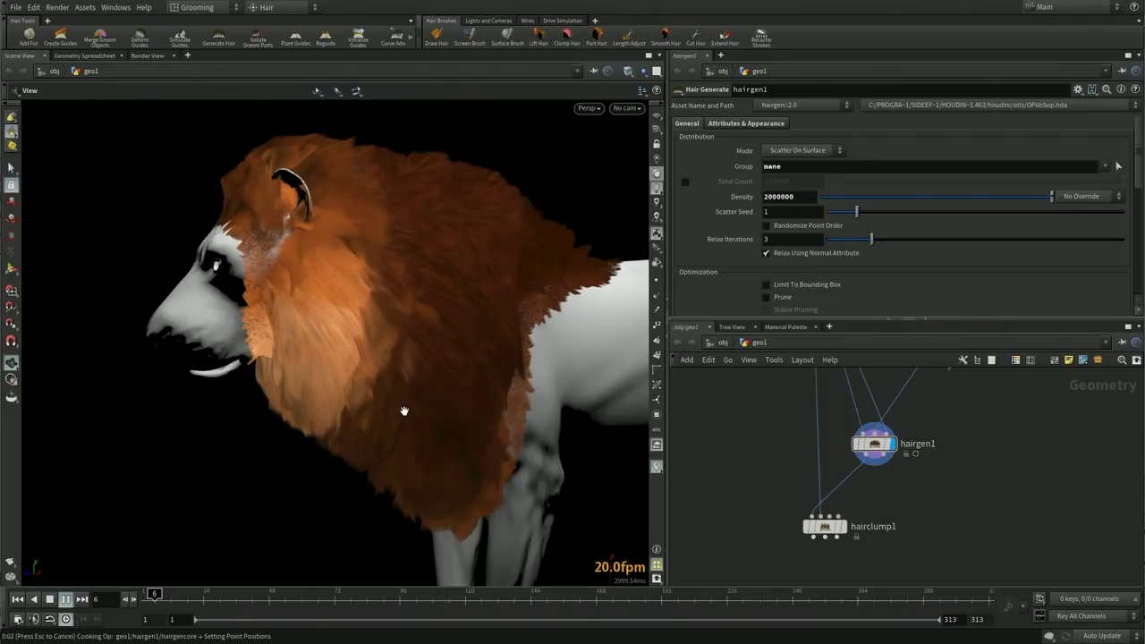
key(Escape)
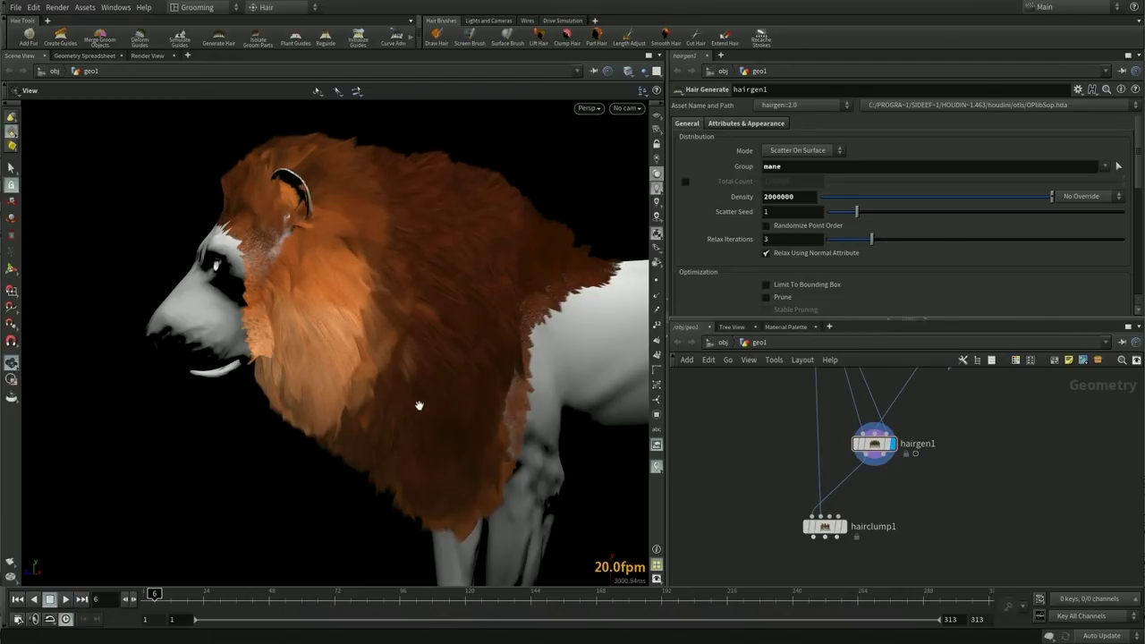
Step: Display the result of the hairclump1 node and show its parameters
mouse_move(824, 528)
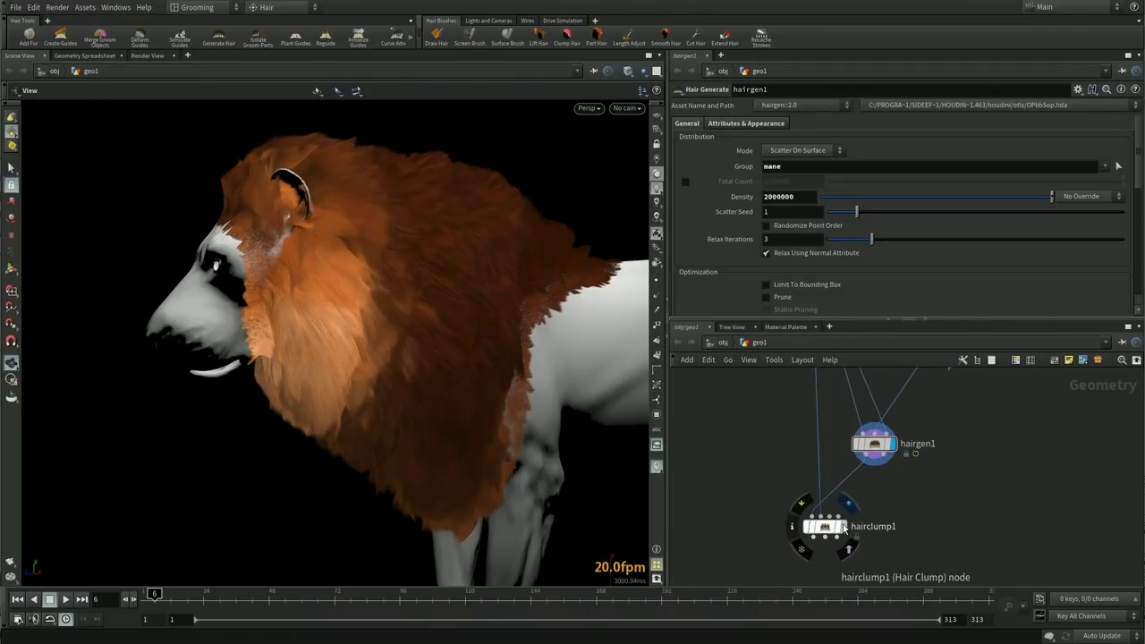
key(r)
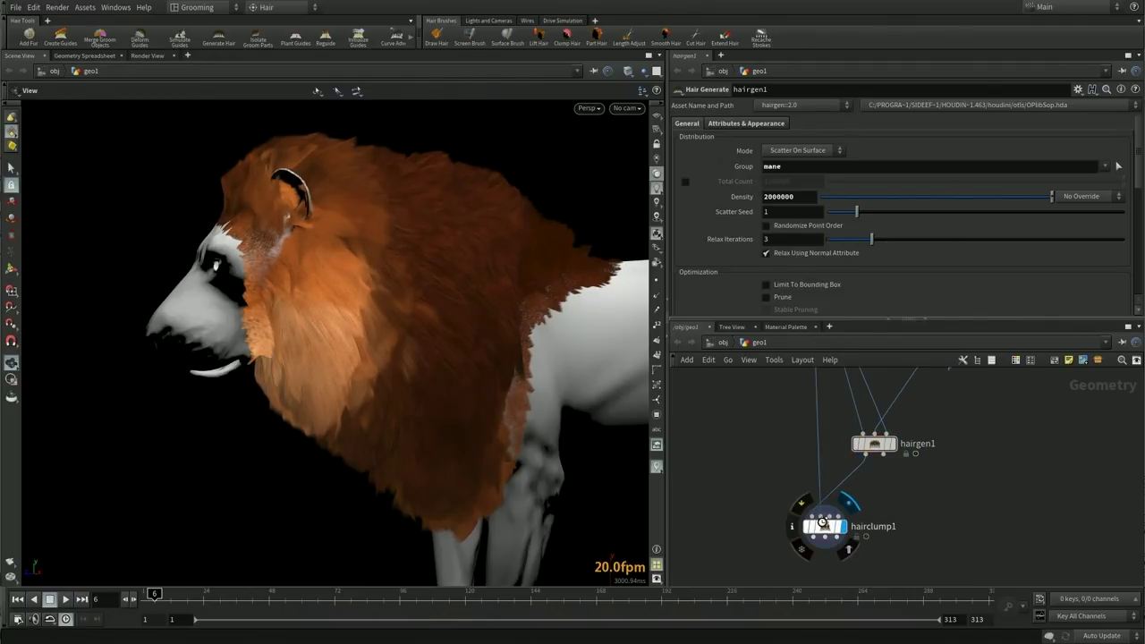
click(823, 522)
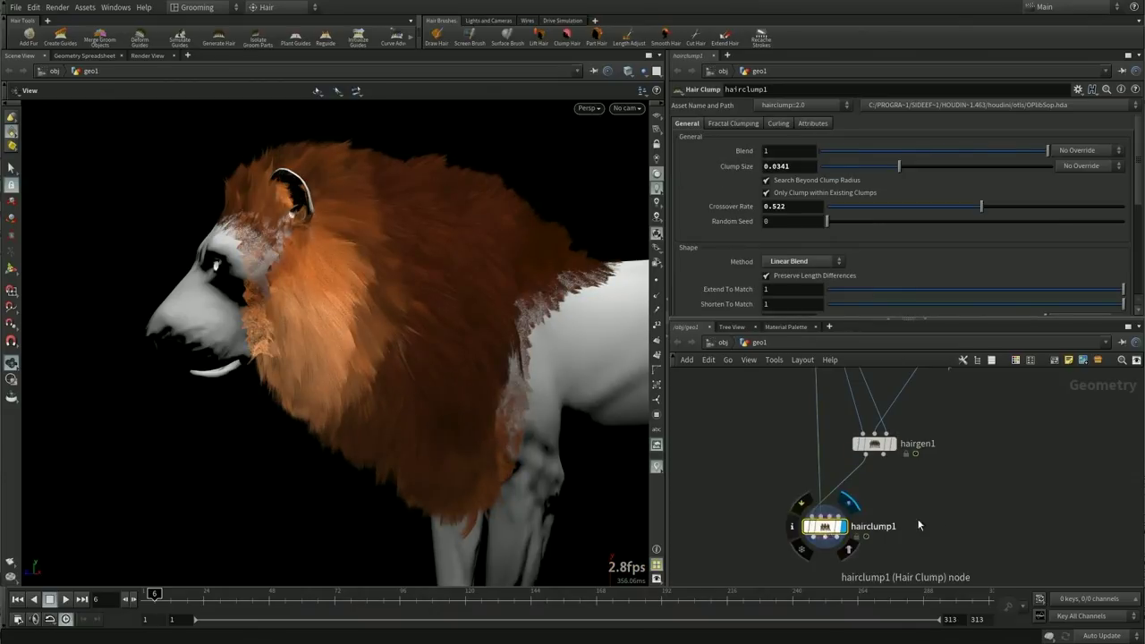
Step: Try Stray Rate values of 0 and 0.4 on the hairclump1 node
scroll(845, 562, up, 2)
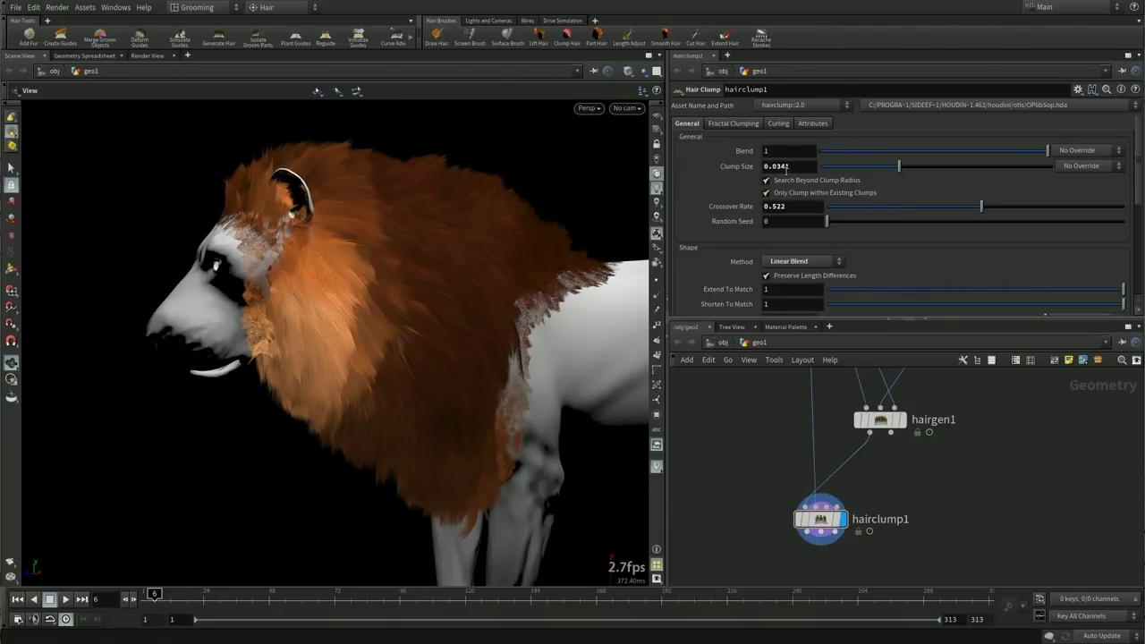
scroll(814, 237, down, 8)
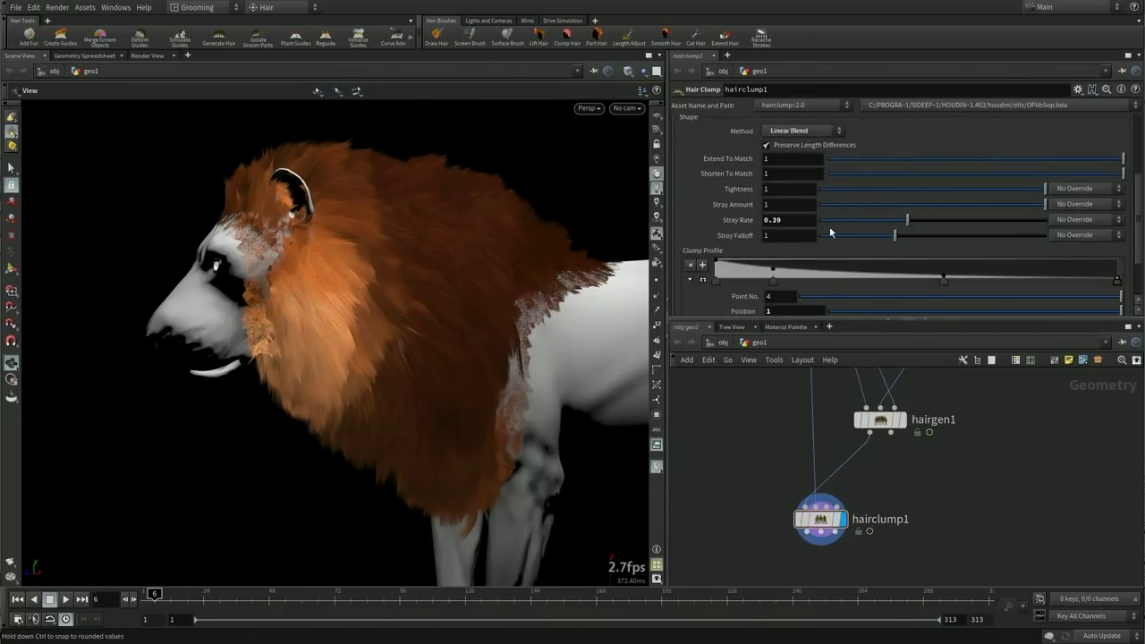
scroll(807, 230, up, 3)
double_click(793, 227)
text(0)
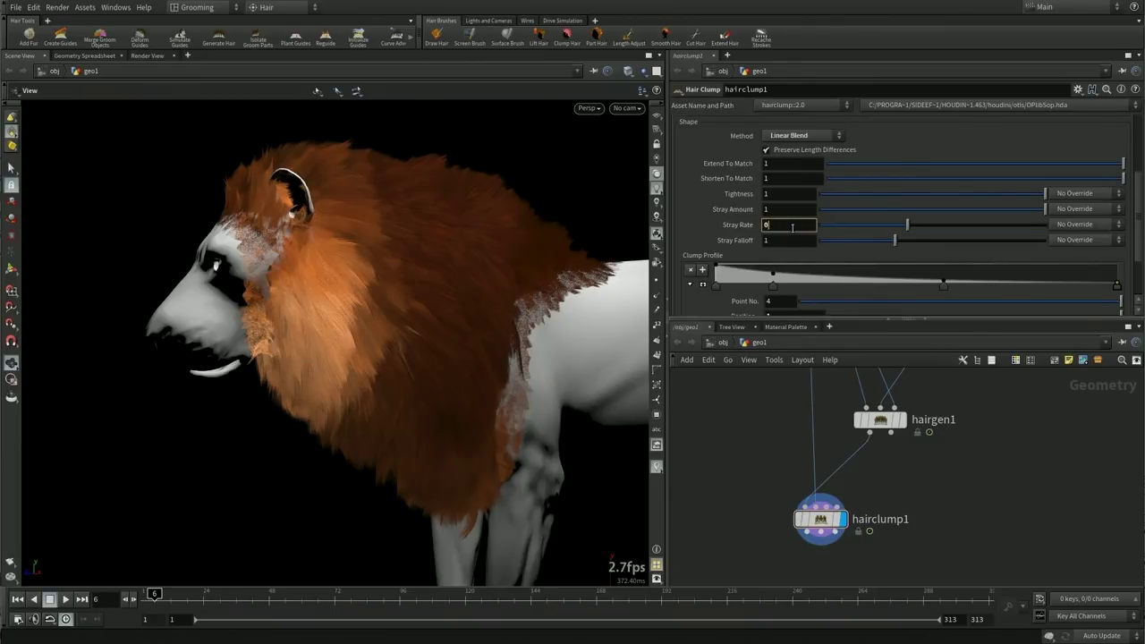
key(Return)
click(787, 225)
text(0.4)
key(Return)
Step: Set hairclump1's Stray Rate to 0.1
click(782, 223)
text(0.1)
key(Return)
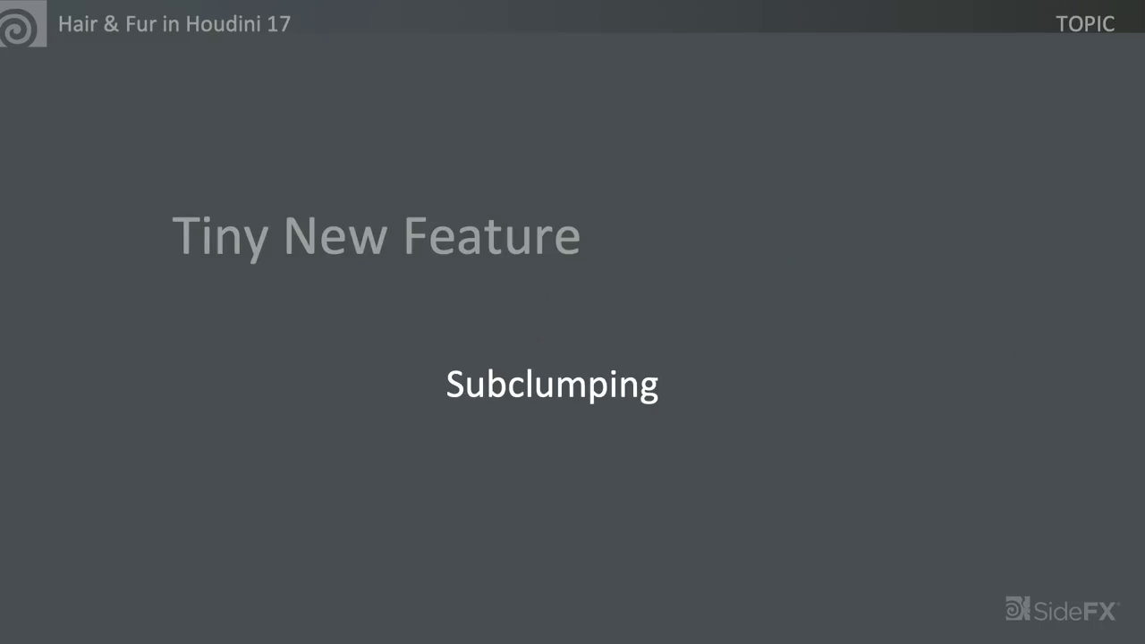
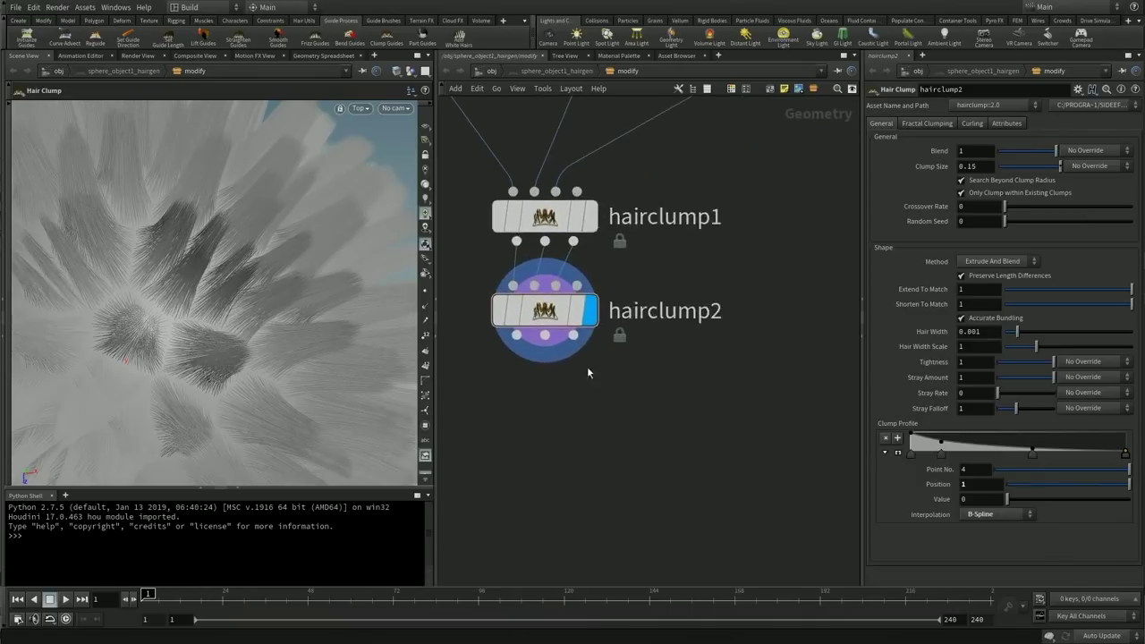
Step: Turn off Only Clump within Existing Clumps on hairclump2 and reduce its Clump Size to 0.0067
click(562, 322)
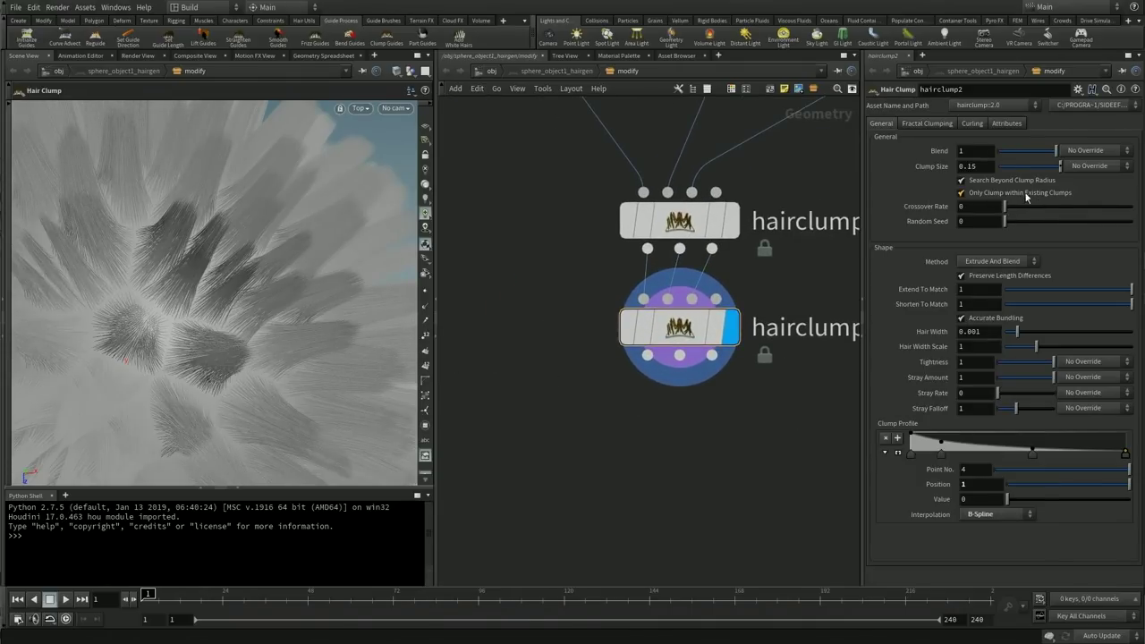
click(961, 193)
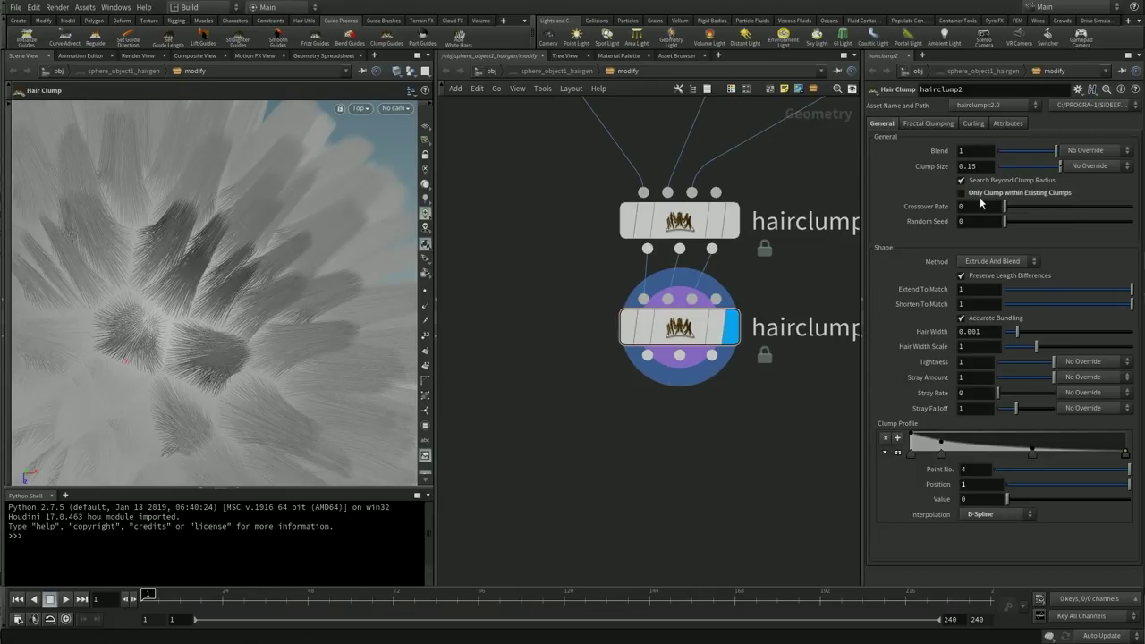
drag(1054, 168, 1005, 181)
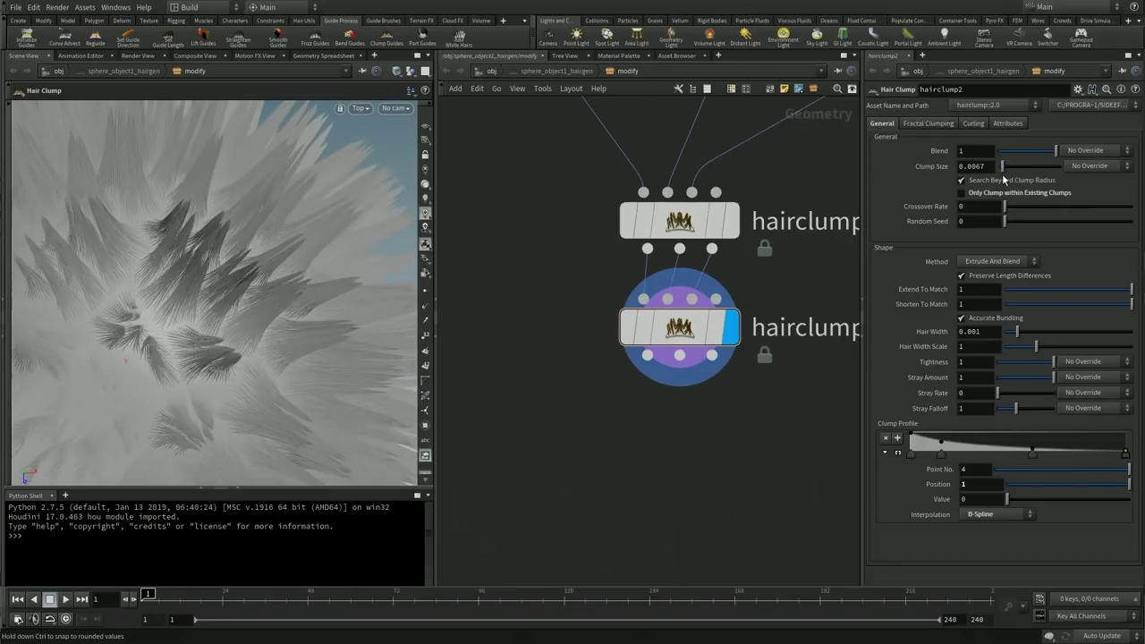
Step: Lower the Blend of the hairclump2 node to 0.28
middle_drag(596, 418, 503, 433)
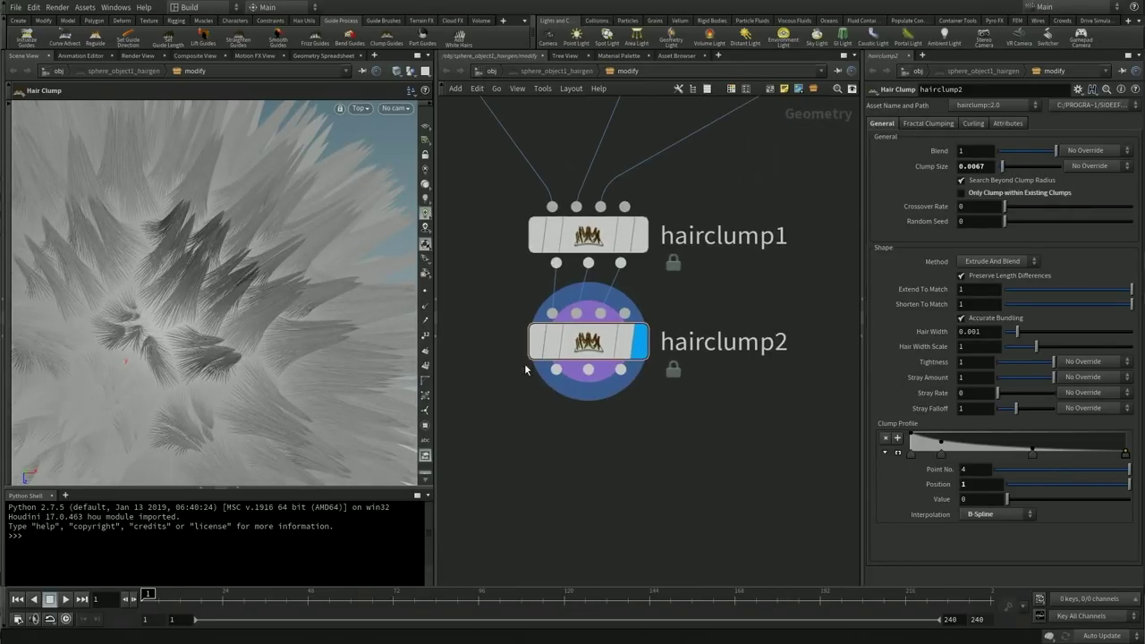
click(583, 352)
drag(1056, 150, 1013, 150)
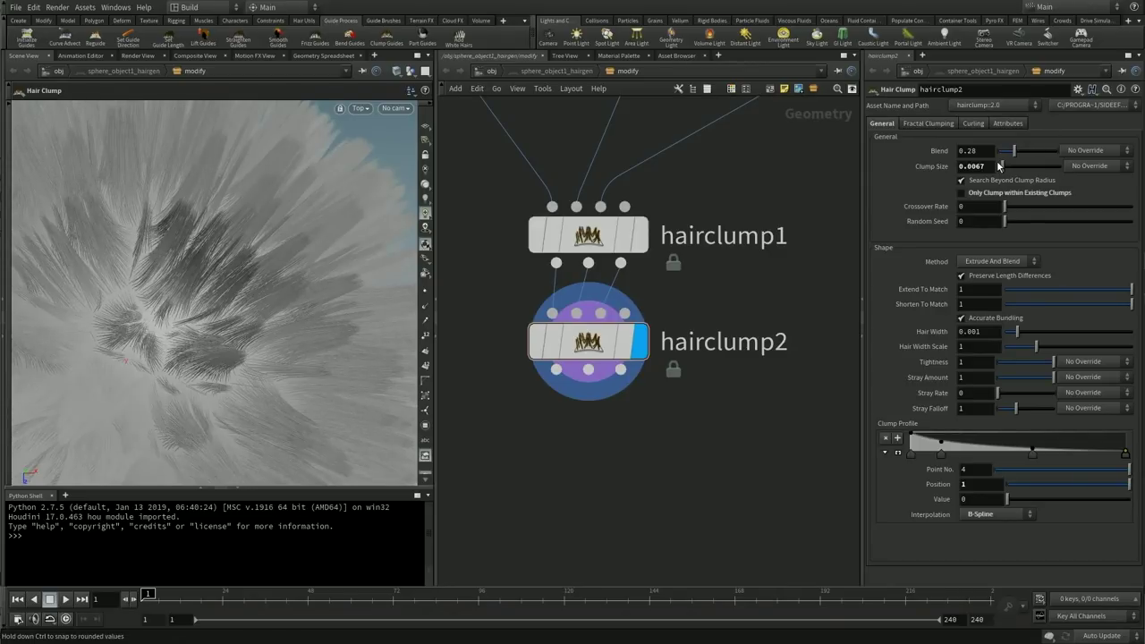
Step: Turn Only Clump within Existing Clumps back on for hairclump2 and raise its Blend to 1
drag(1013, 150, 1005, 150)
drag(1006, 205, 1037, 205)
click(1014, 194)
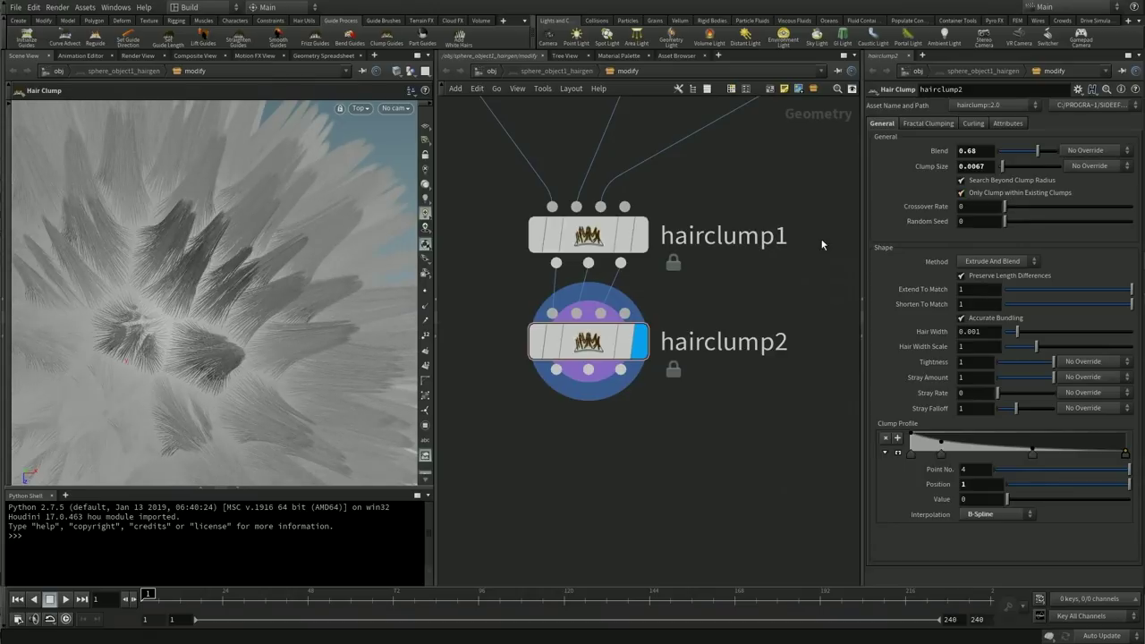
drag(1037, 152, 1046, 152)
click(1055, 151)
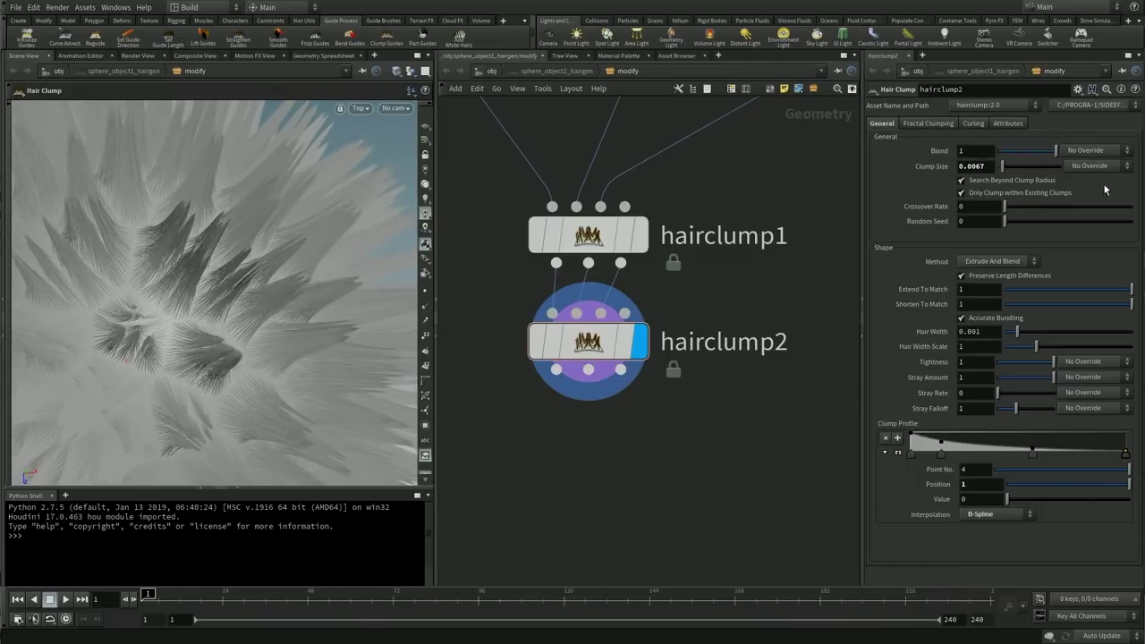
Step: Widen the parameter pane for hairclump1 and bring up the Hair Utils tools
key(Escape)
mouse_move(201, 307)
mouse_down()
mouse_move(268, 237)
mouse_move(204, 287)
mouse_up()
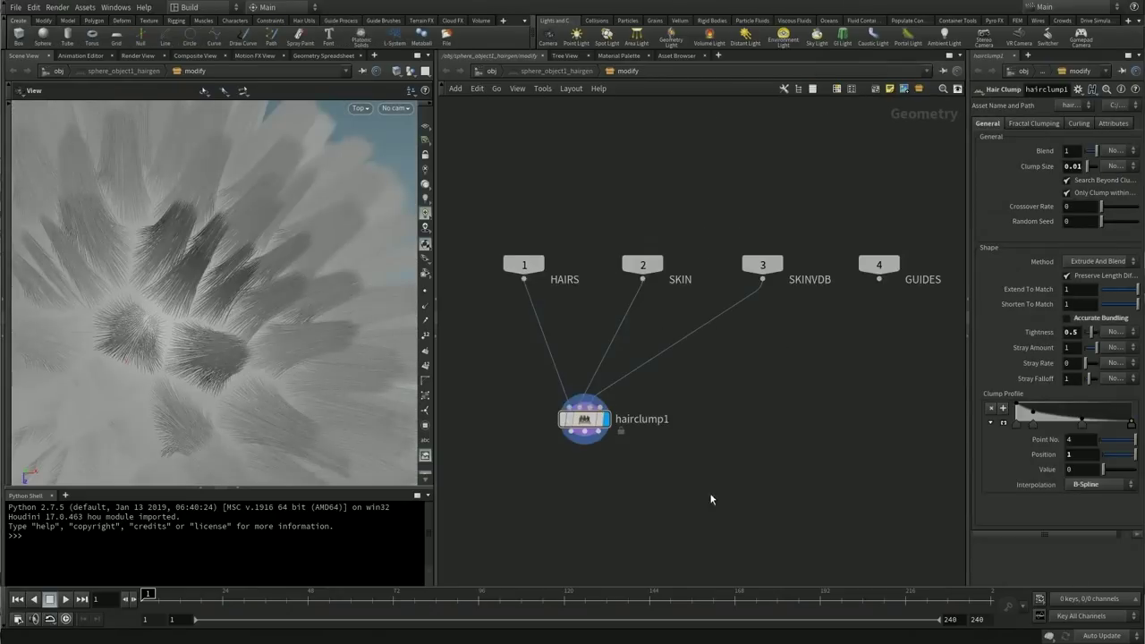
scroll(831, 432, up, 5)
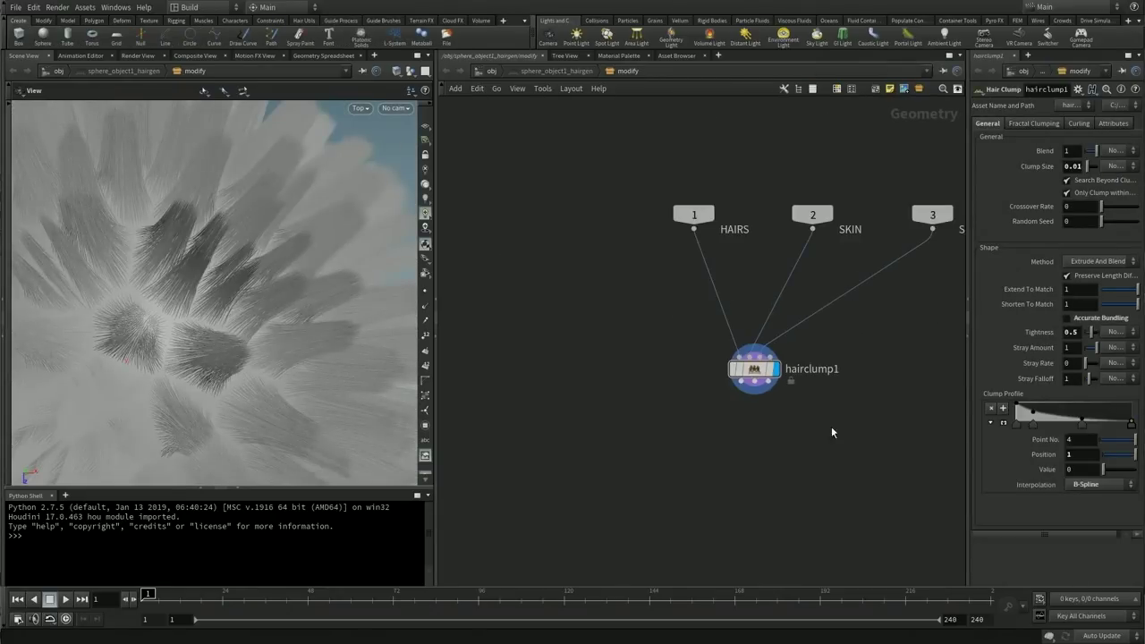
scroll(568, 212, down, 4)
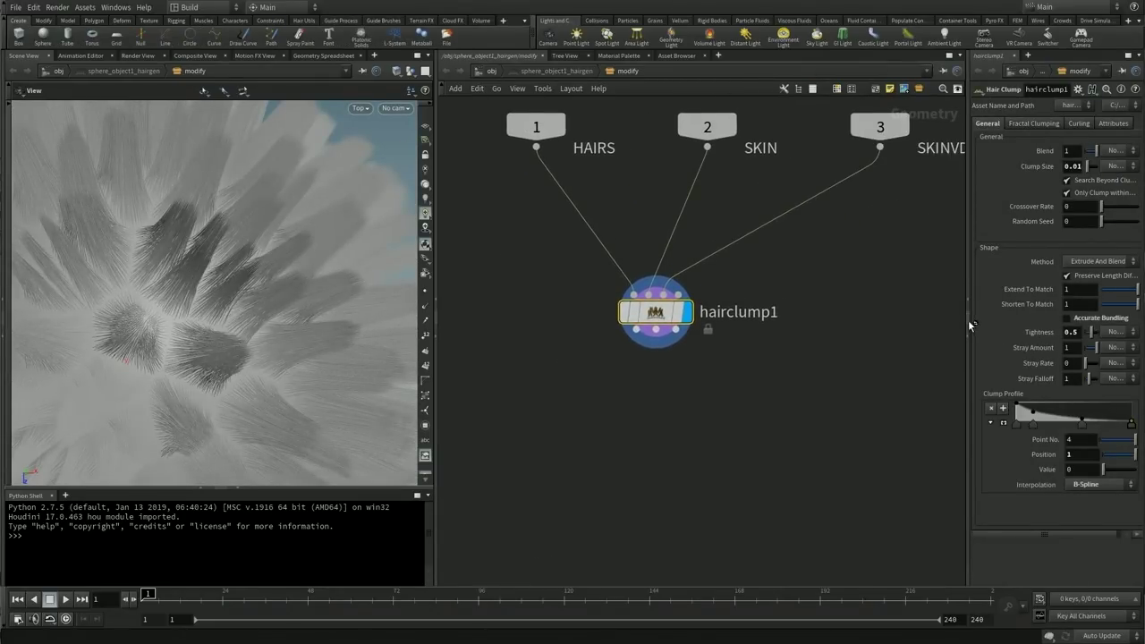
drag(969, 324, 863, 326)
middle_drag(603, 463, 665, 447)
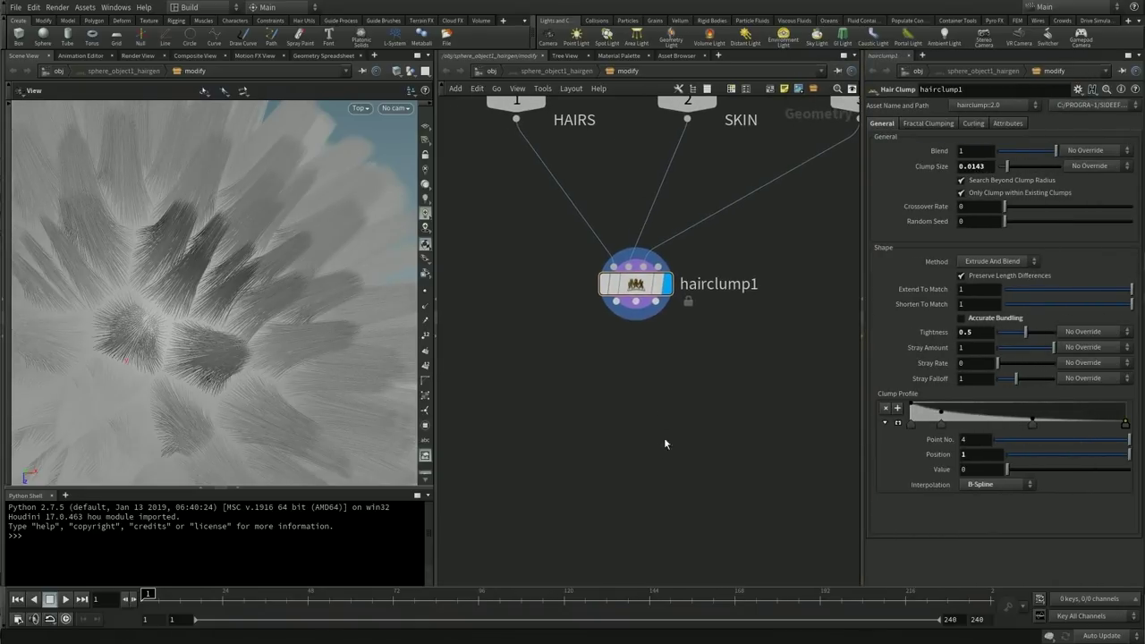
click(303, 21)
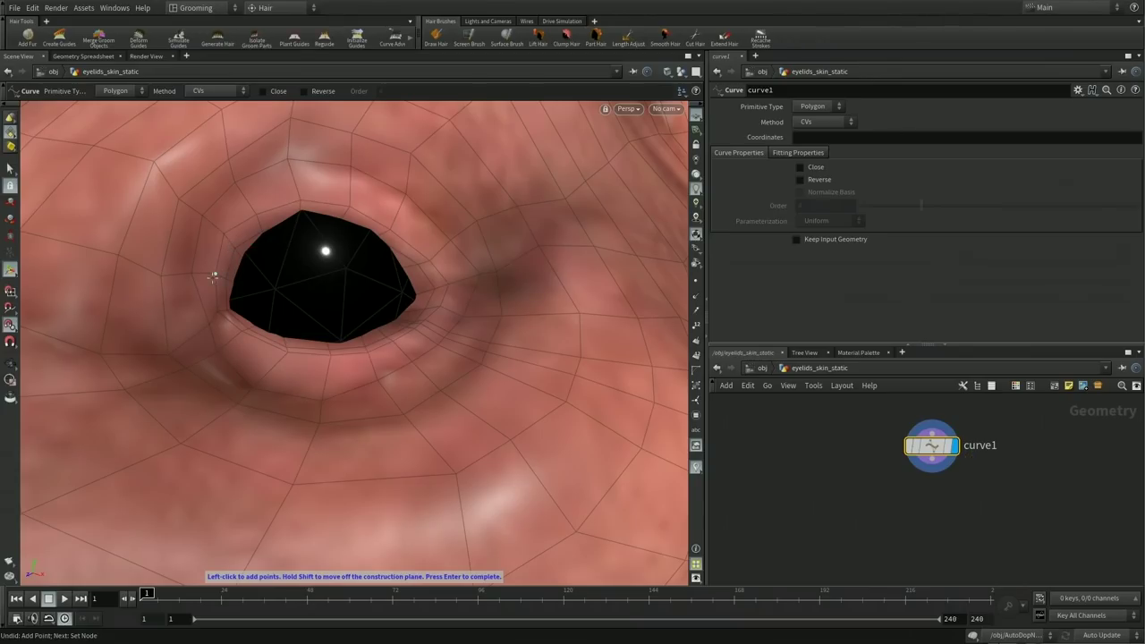
Step: Draw a polygon curve point by point along the pig's upper eyelid, from one corner of the eye to the other
click(223, 234)
click(257, 214)
click(301, 200)
click(348, 206)
click(389, 230)
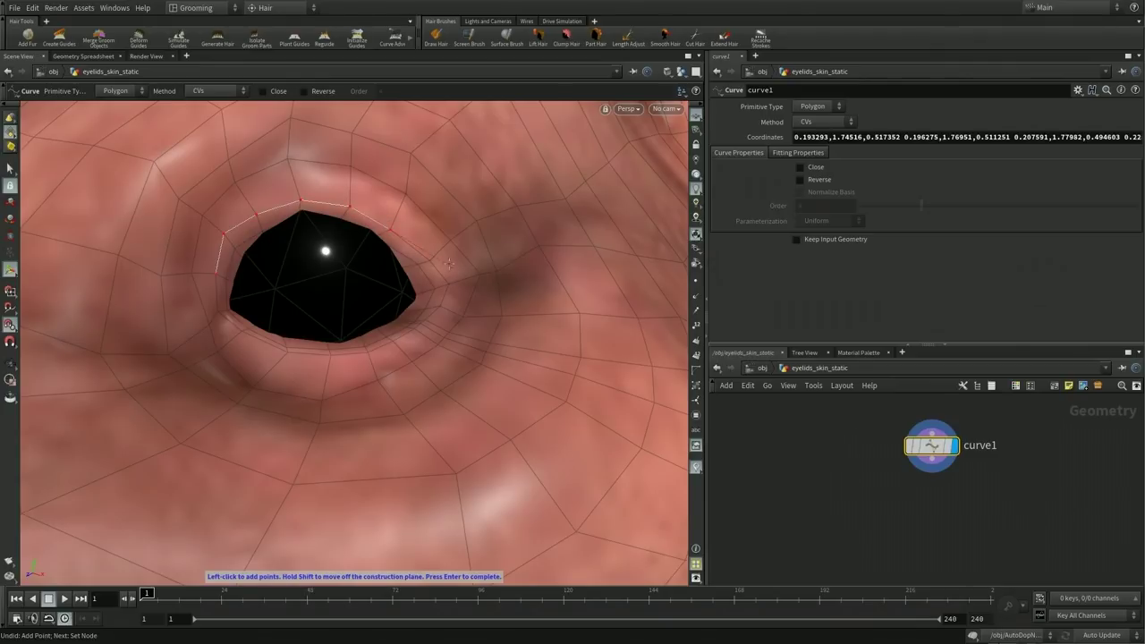
click(430, 260)
click(445, 282)
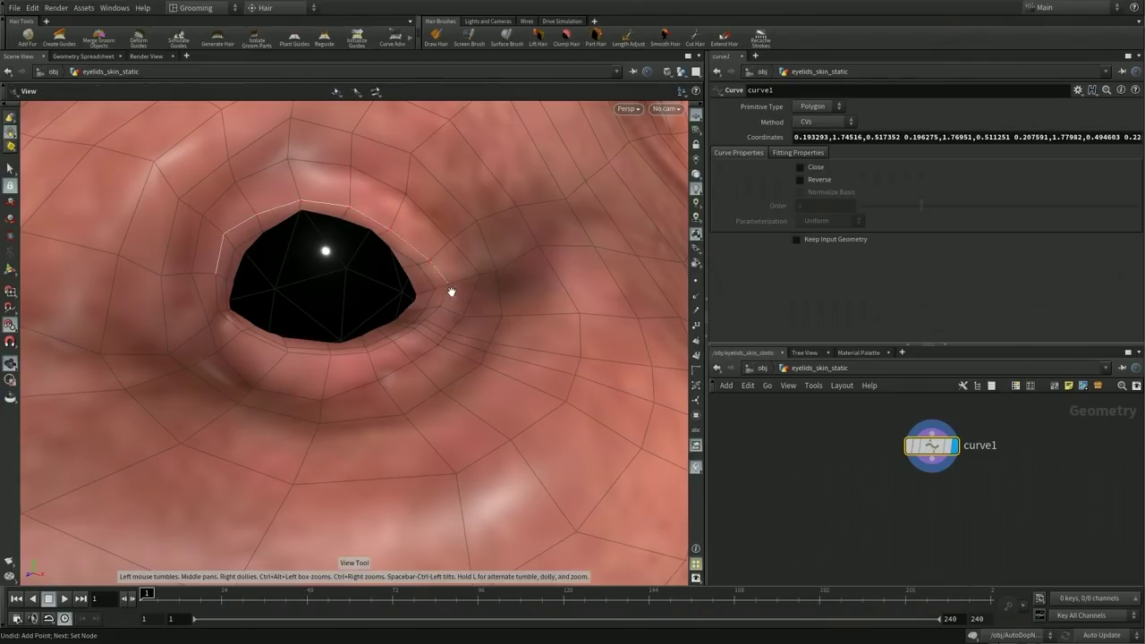
key(Return)
Step: Add a Ray node below curve1, fed by the eyelid curve
scroll(332, 319, down, 3)
drag(332, 320, 565, 358)
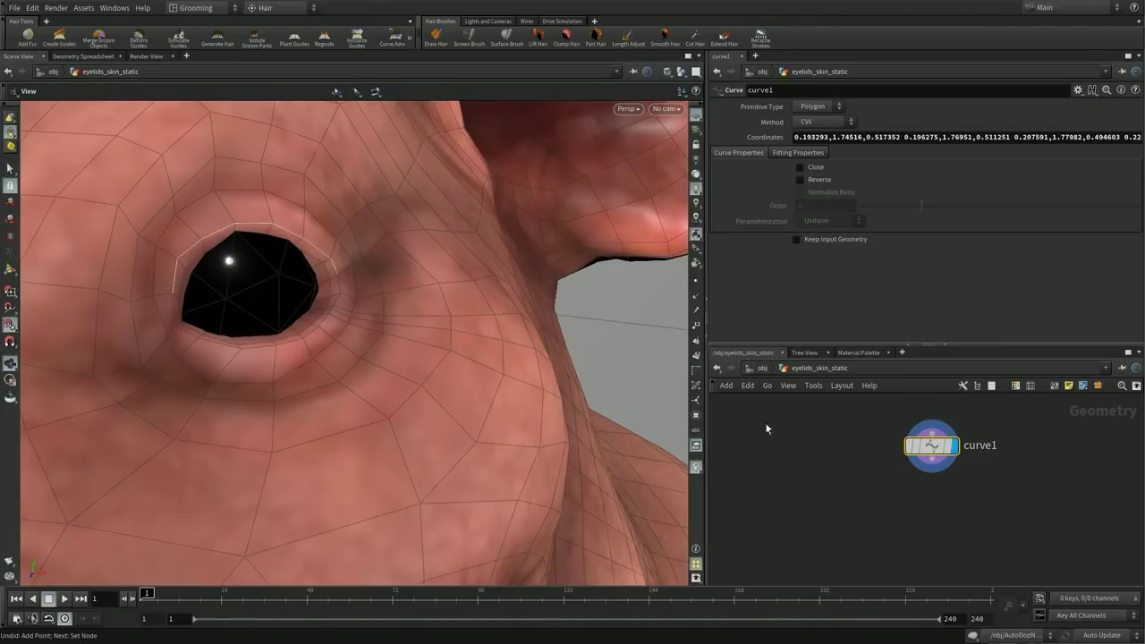
middle_drag(963, 539, 912, 492)
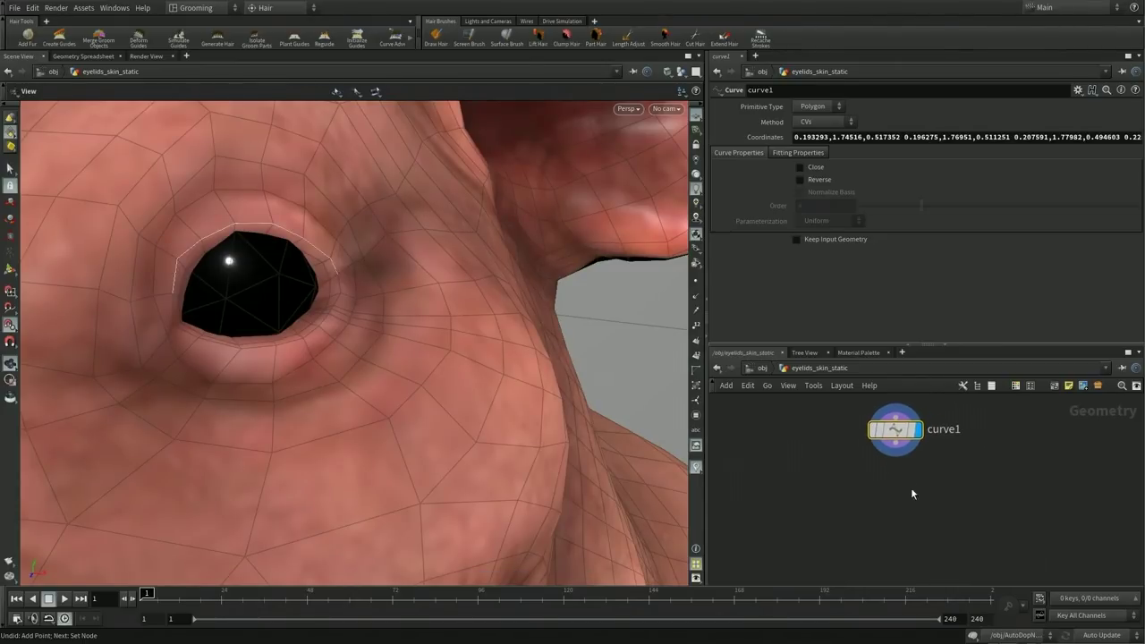
key(Tab)
text(ray)
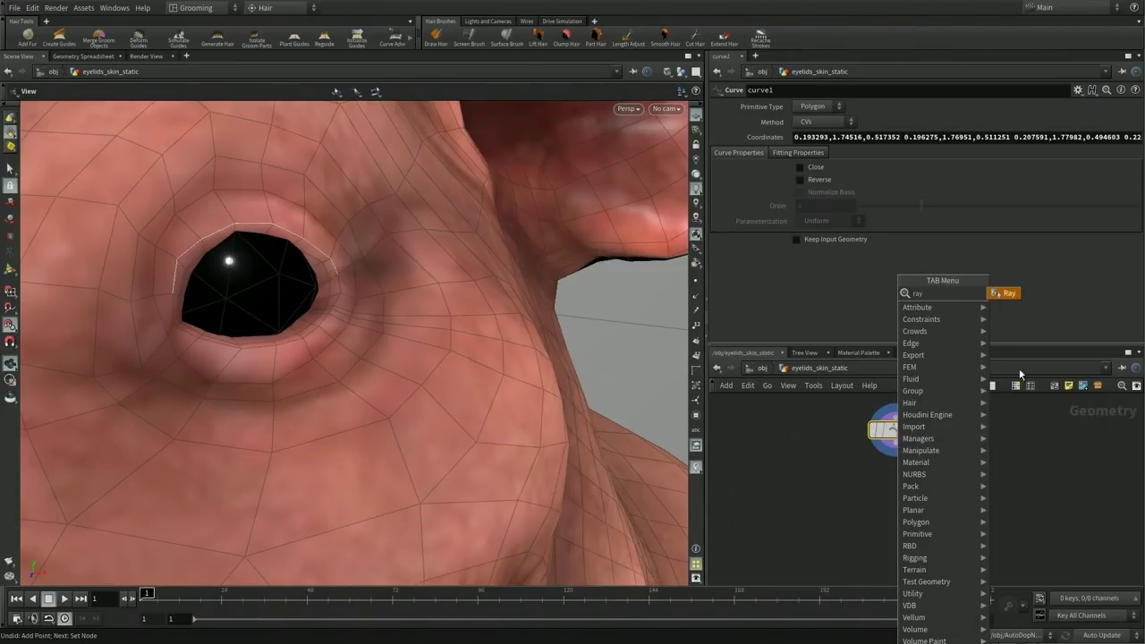
click(1011, 295)
click(924, 483)
Step: Feed an Object Merge of /obj/pighead into ray1's second input, and display ray1 with vertex attribute N imported from hits
key(Tab)
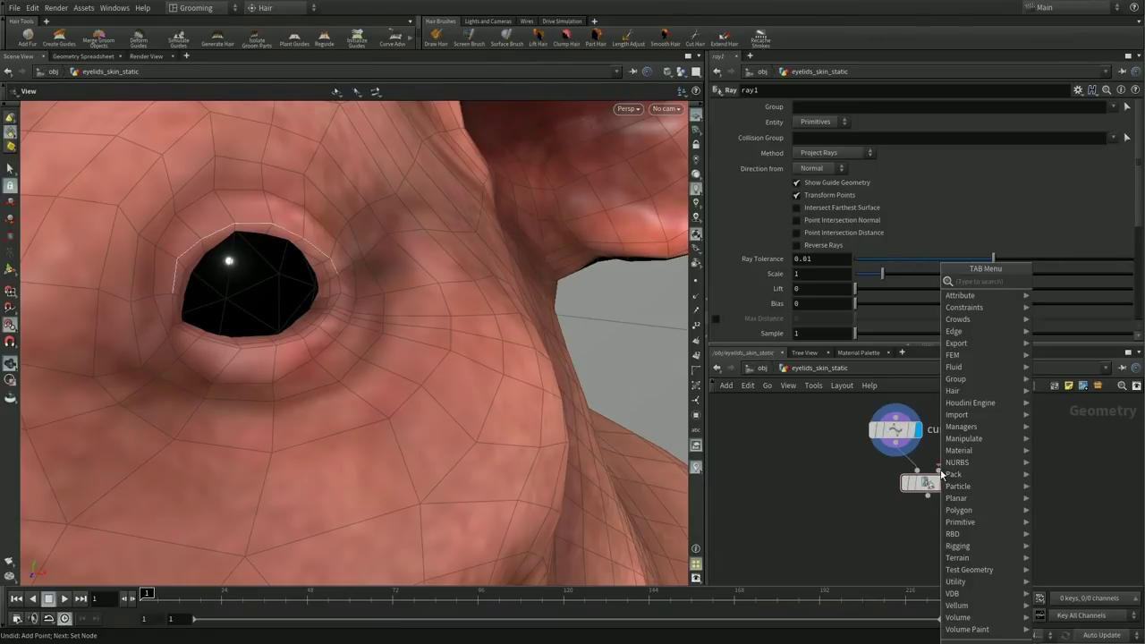
click(1073, 279)
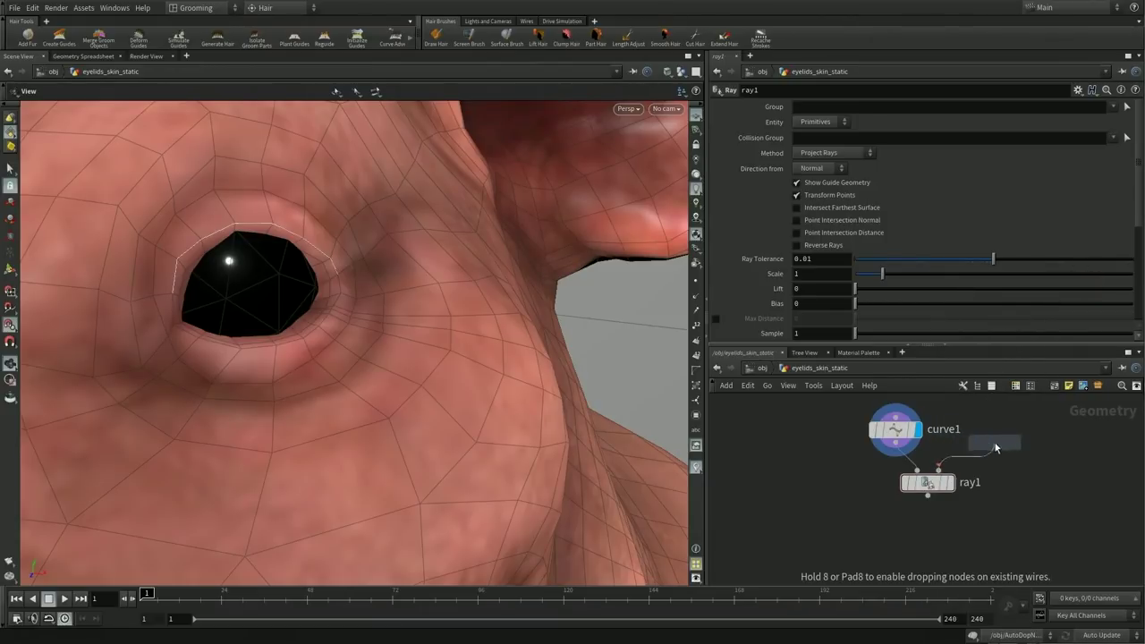
click(995, 444)
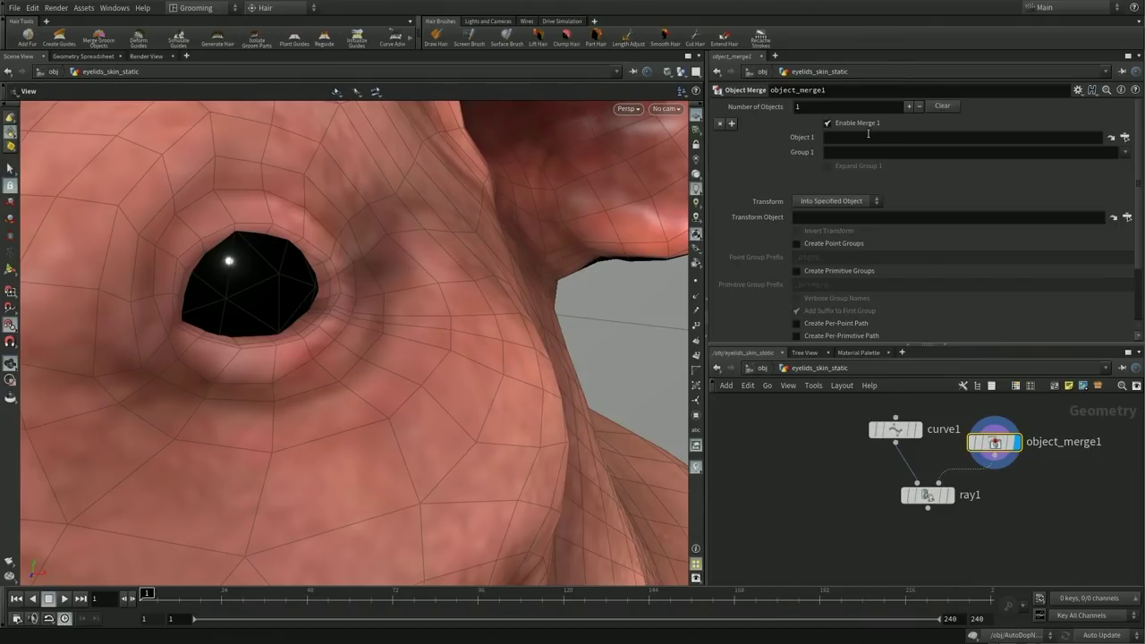
click(927, 495)
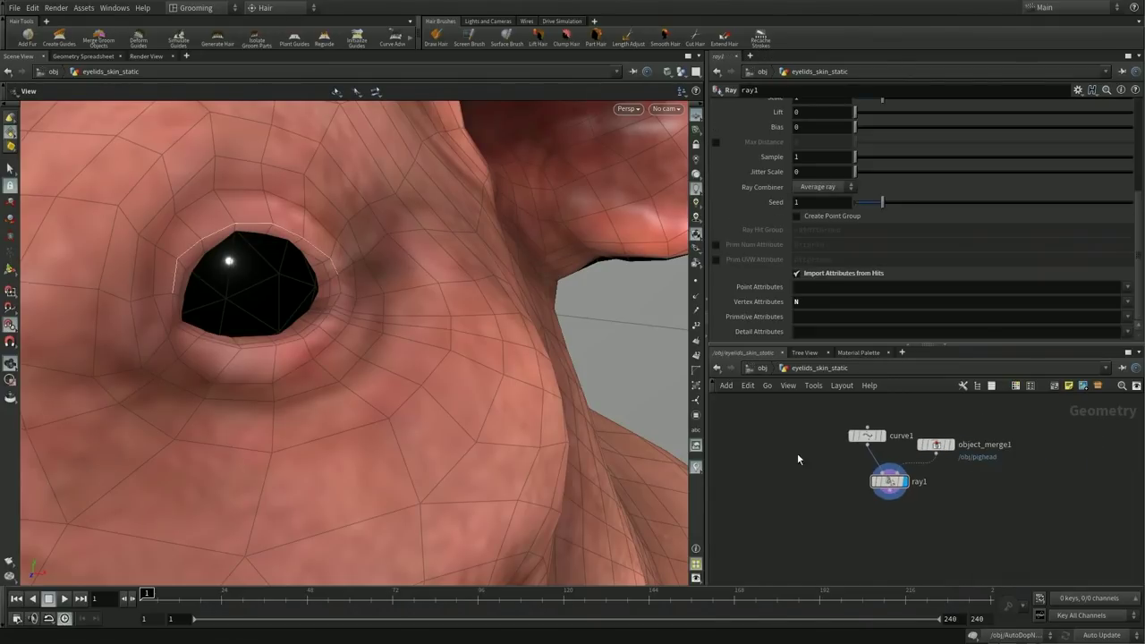
Step: Show the normals on the projected eyelid curve, examine their direction from another angle, and hide them again
click(695, 296)
drag(536, 268, 409, 220)
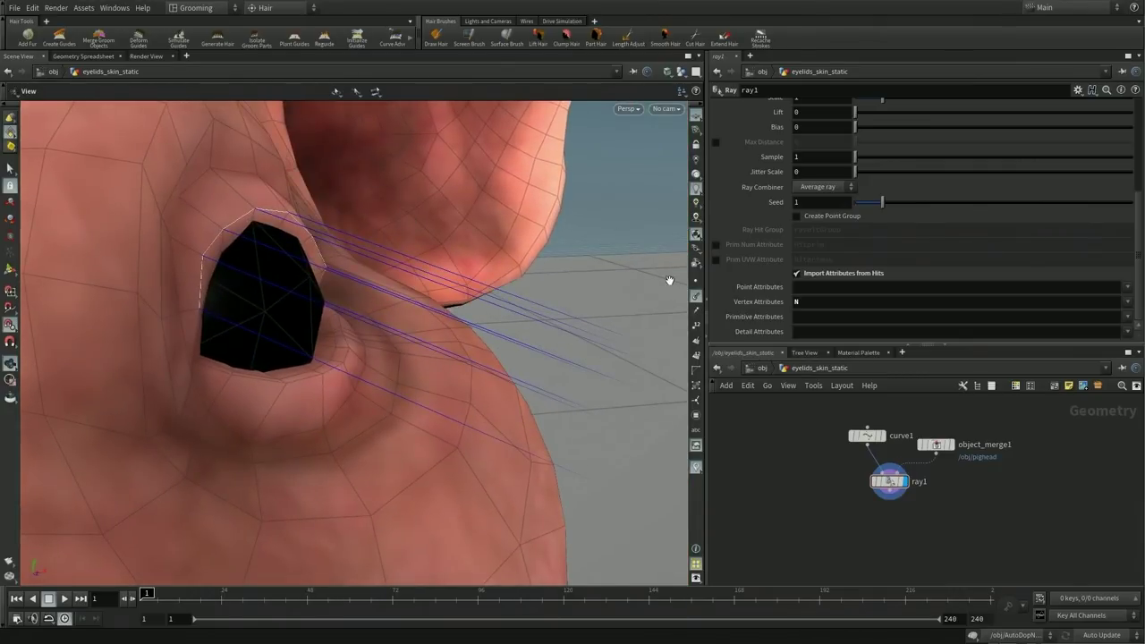
click(696, 296)
drag(465, 302, 328, 359)
Step: Create a Guide Groom for eyelids_skin_static at object level and set its guide creation Mode to Guide Per Point
key(u)
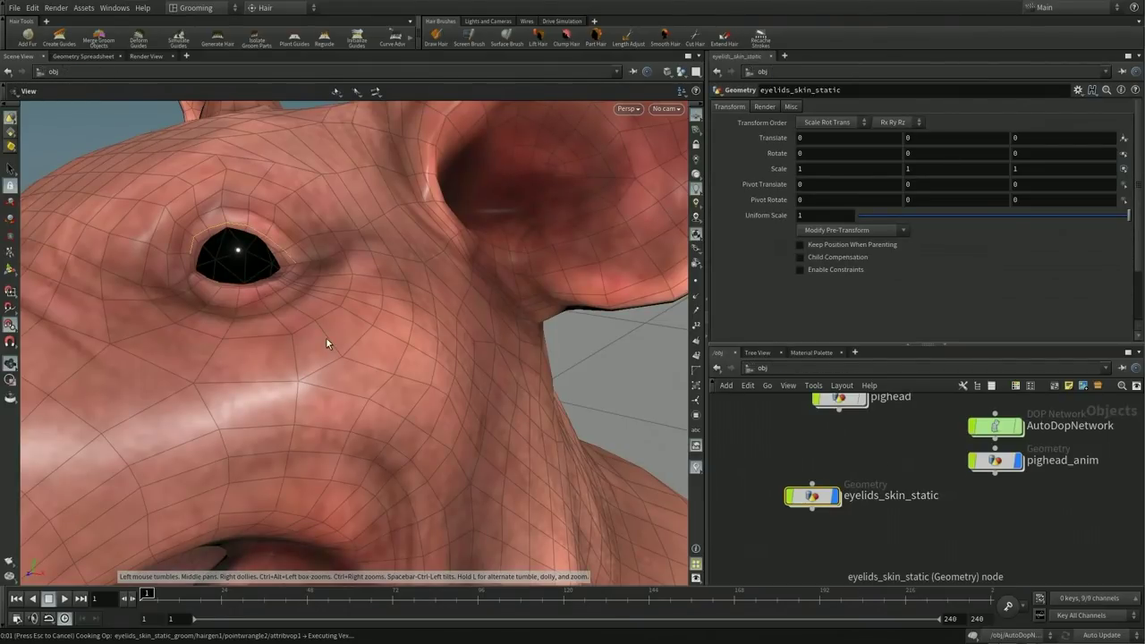
drag(298, 292, 89, 270)
right_drag(90, 270, 429, 304)
drag(429, 304, 536, 276)
scroll(833, 276, down, 2)
click(832, 276)
click(838, 302)
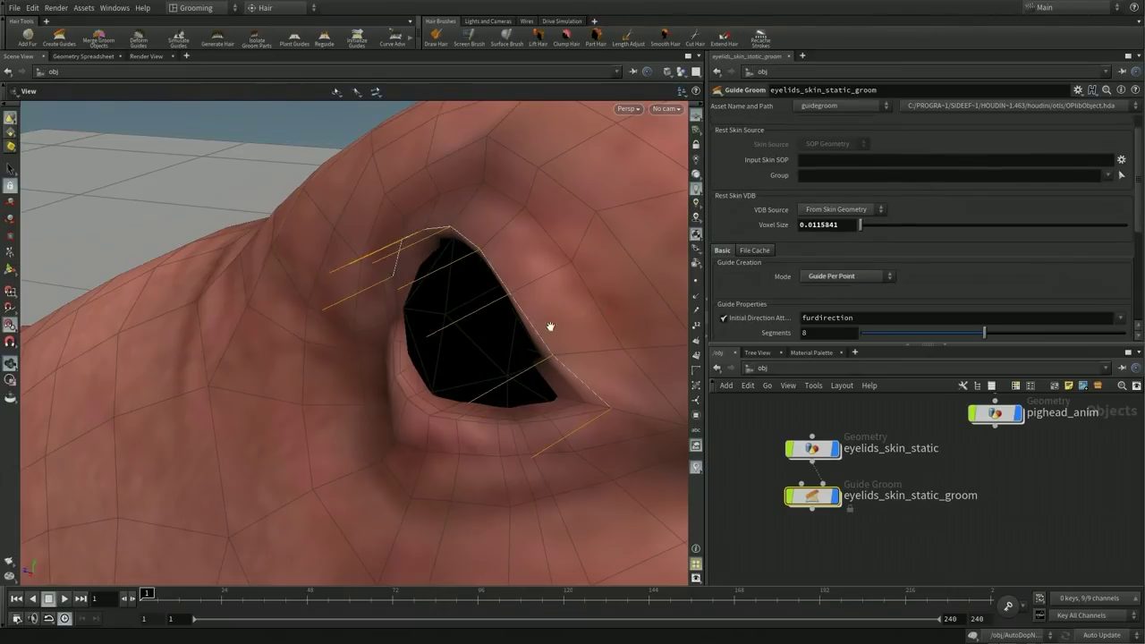
Step: Add a Resample node below ray1 inside eyelids_skin_static and make it the displayed node
double_click(817, 456)
key(Tab)
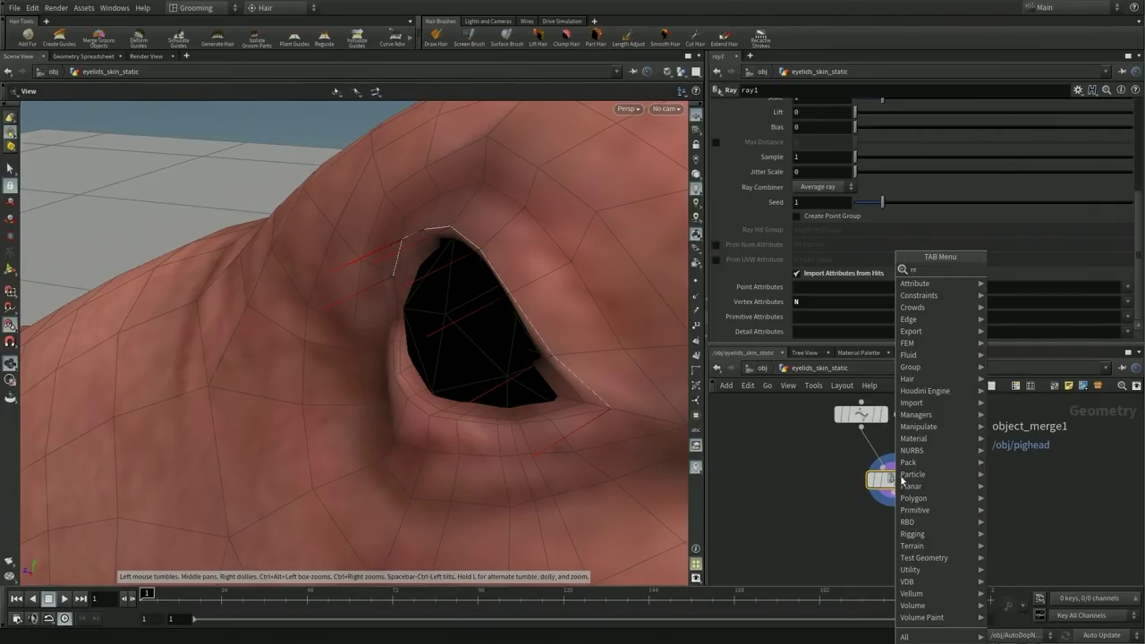
key(Escape)
click(894, 531)
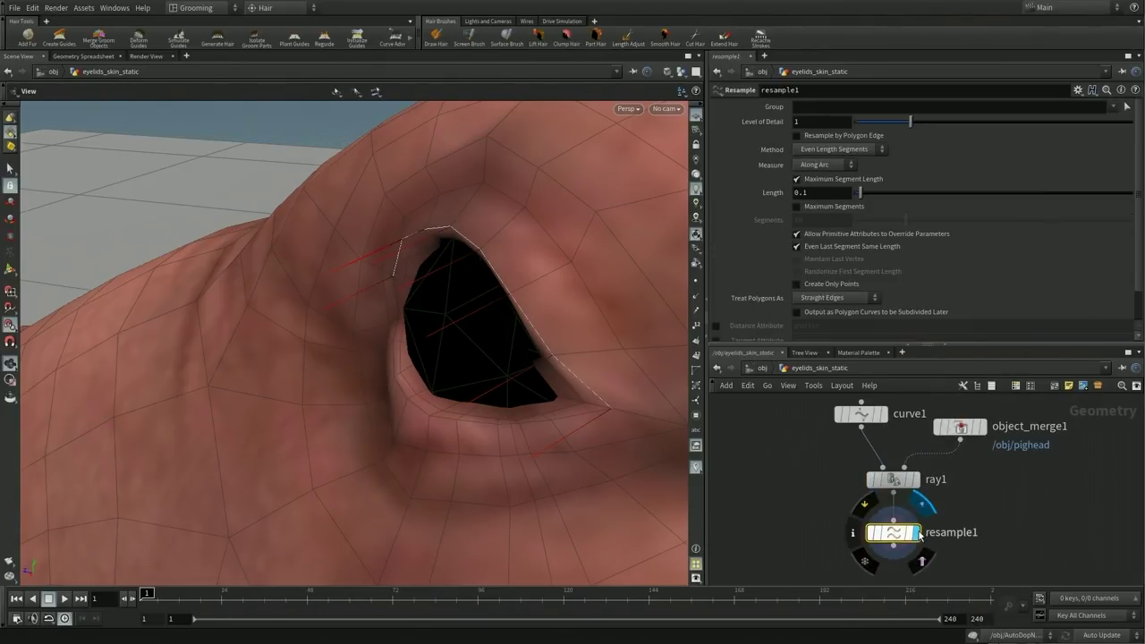
Step: Switch resample1 from Maximum Segment Length to Maximum Segments and treat polygons as Subdivision Curves
click(816, 208)
scroll(762, 268, down, 2)
click(832, 262)
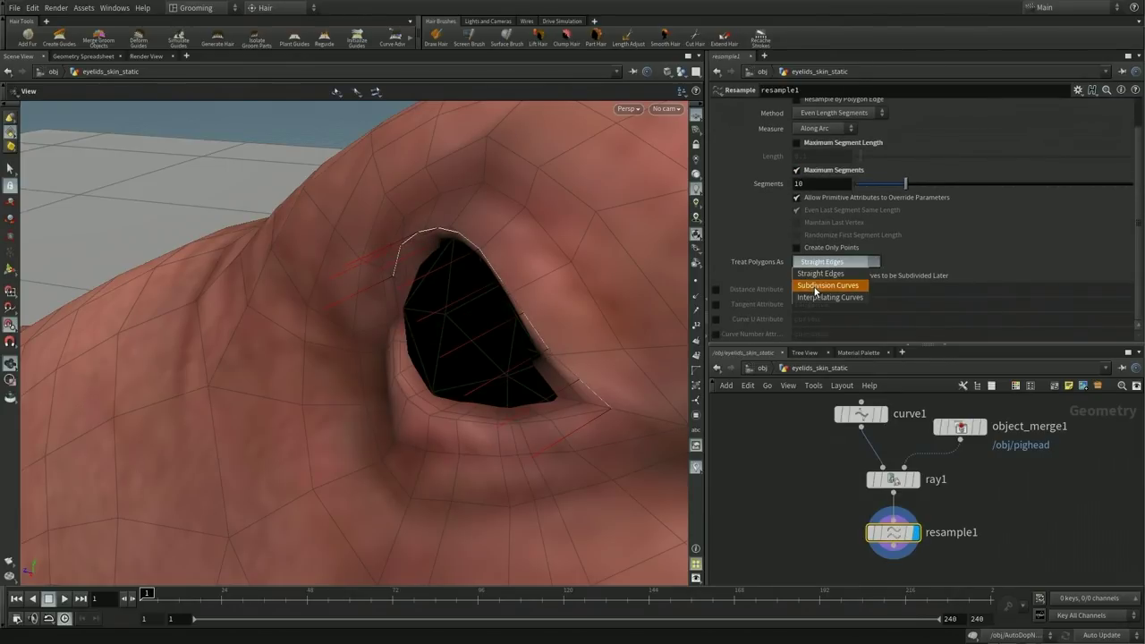
click(812, 287)
Step: Try 200 segments on resample1 and settle on 100
drag(889, 191, 1072, 215)
double_click(843, 186)
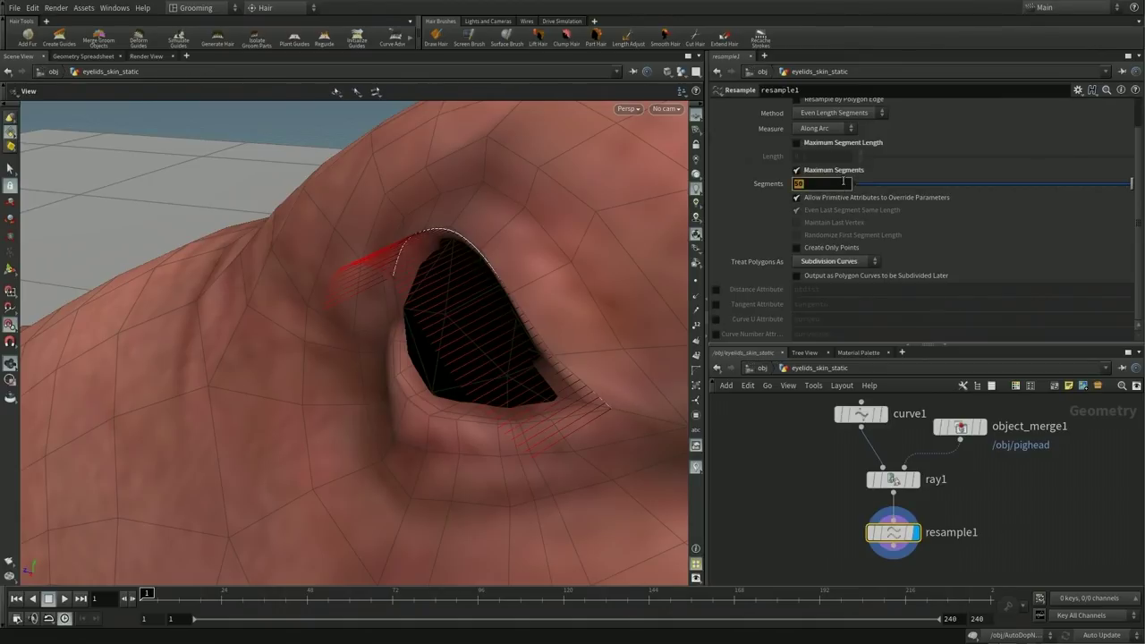
text(200)
key(Return)
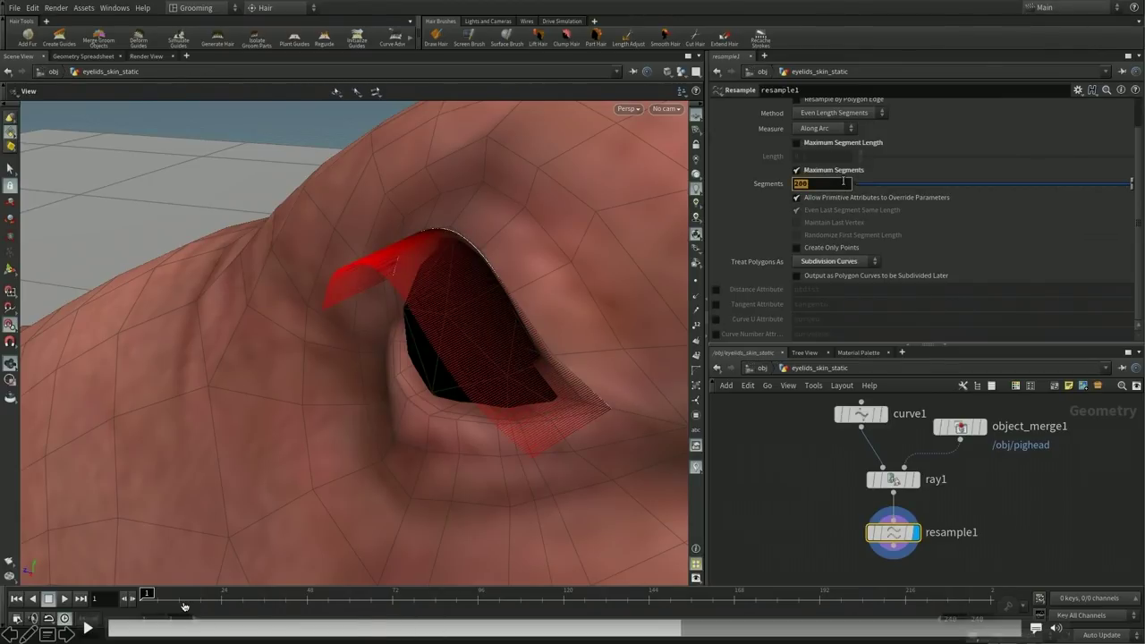
text(100)
key(Return)
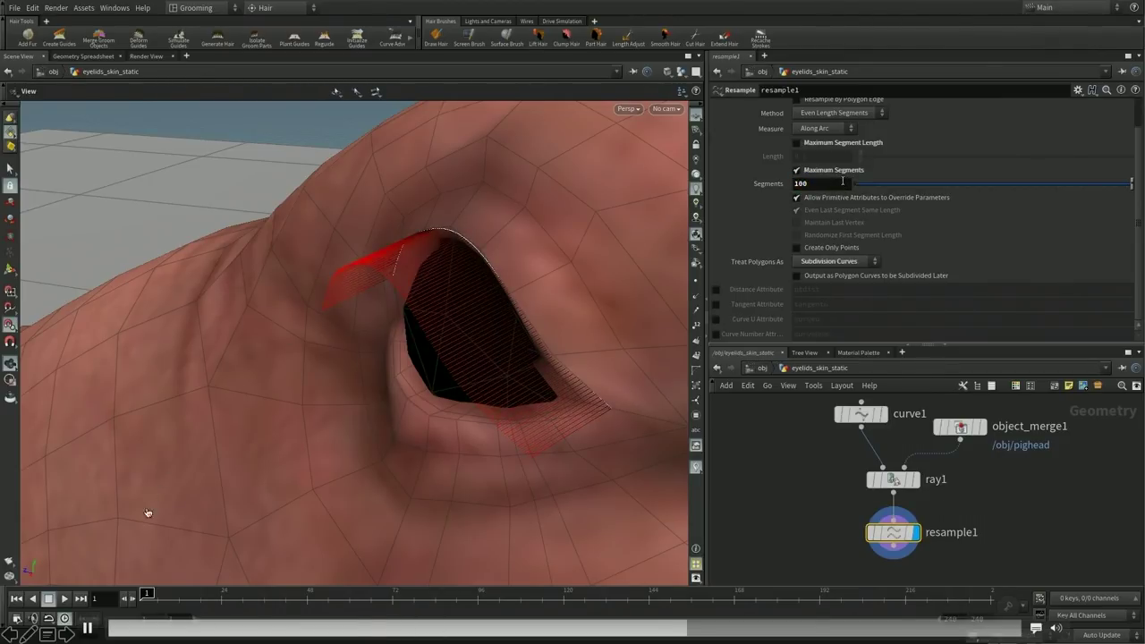
click(89, 630)
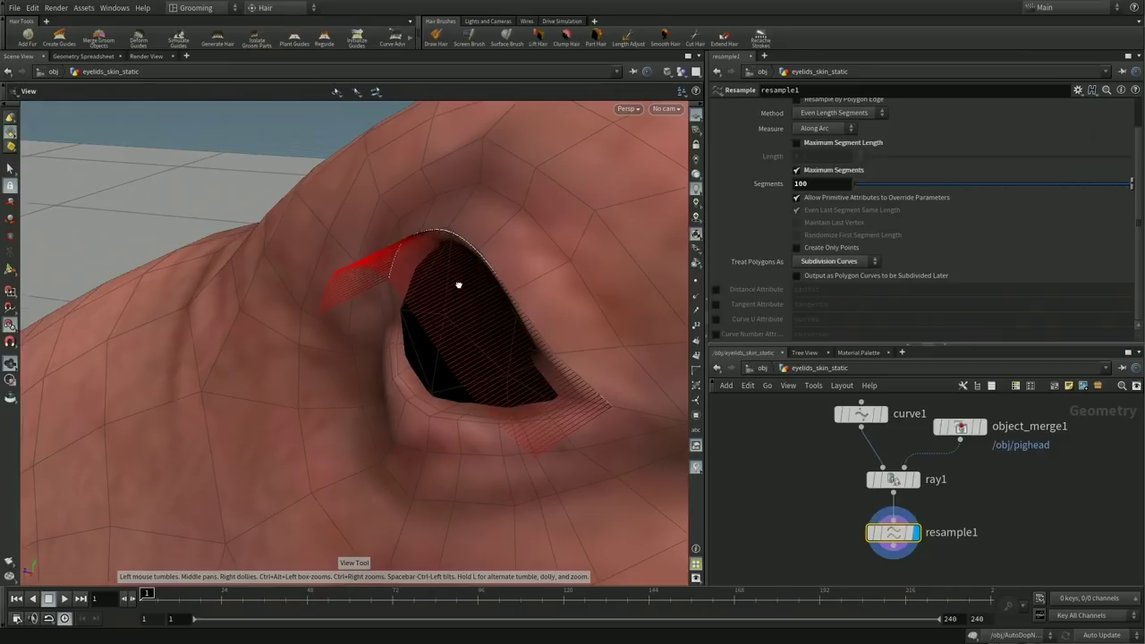
mouse_move(104, 617)
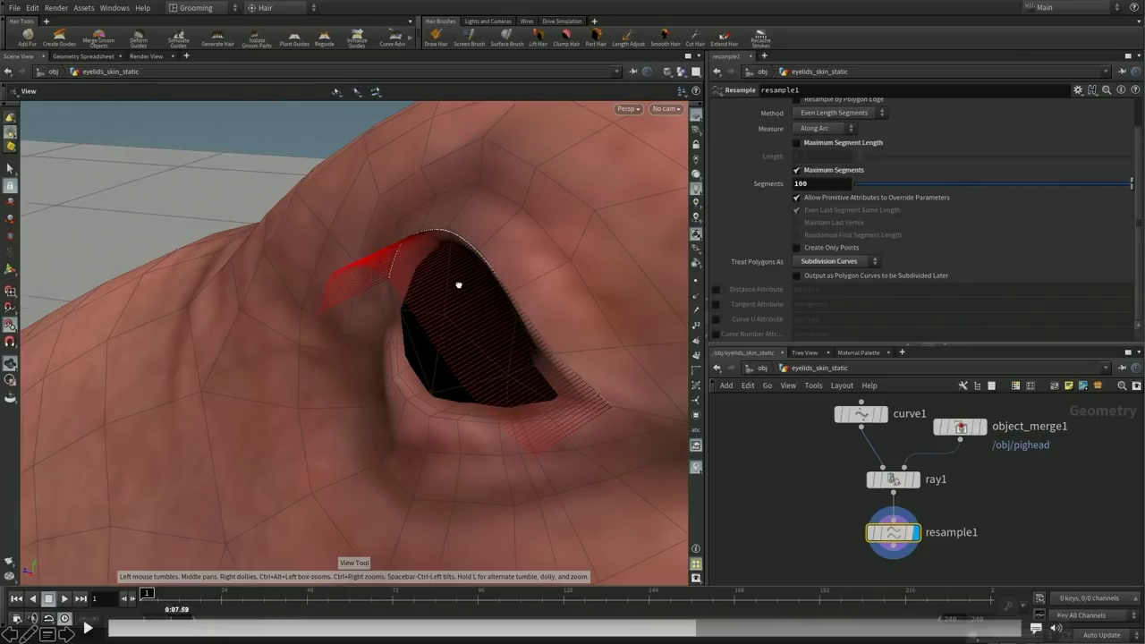
drag(458, 284, 513, 286)
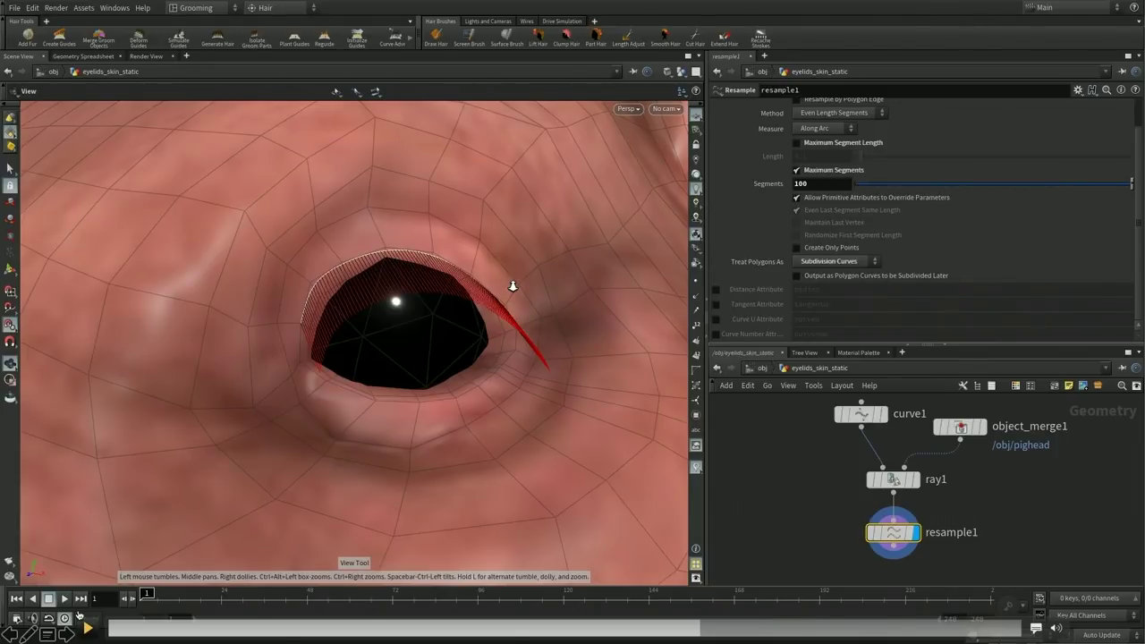
Step: Enter the groom network inside eyelids_skin_static_groom and widen the Hair Tools shelf to expose more guide tools
key(u)
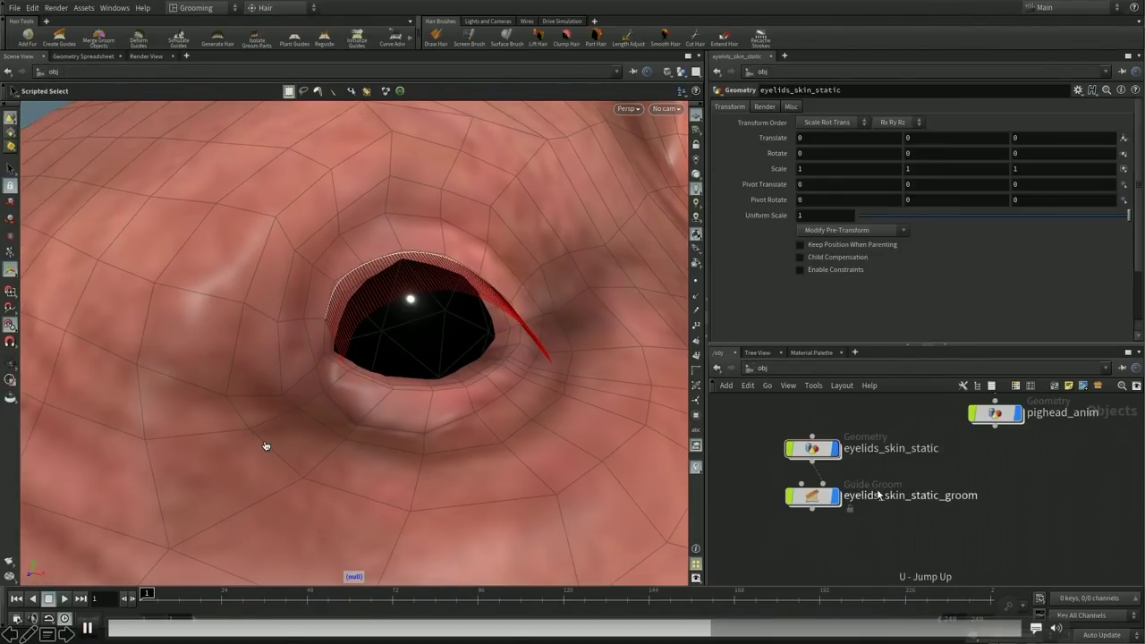
key(i)
scroll(863, 445, up, 3)
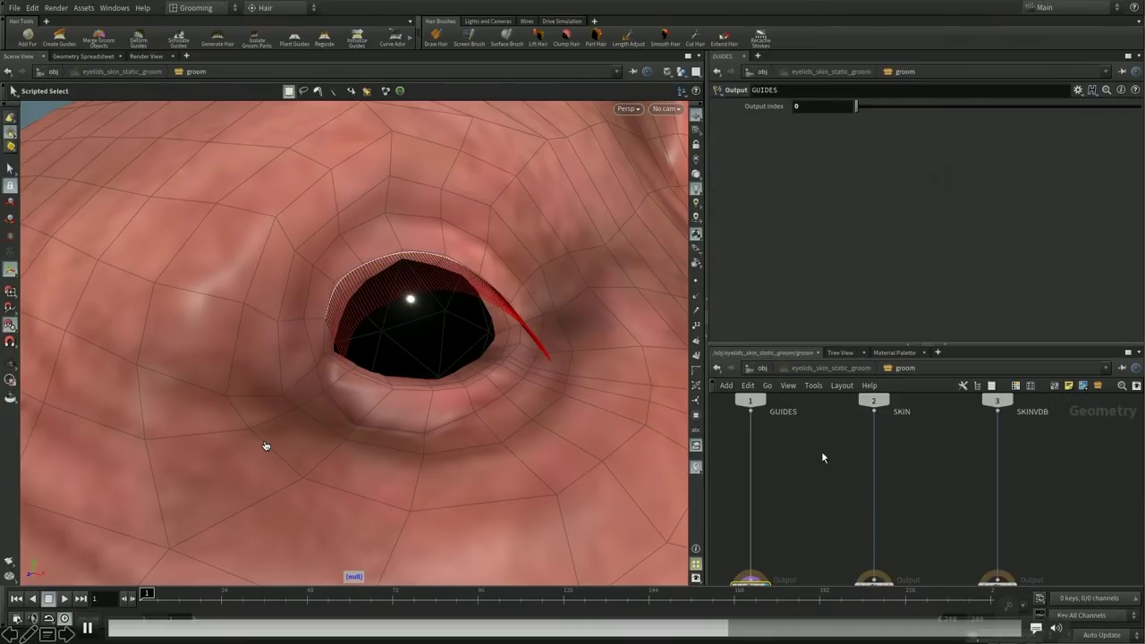
drag(418, 39, 723, 39)
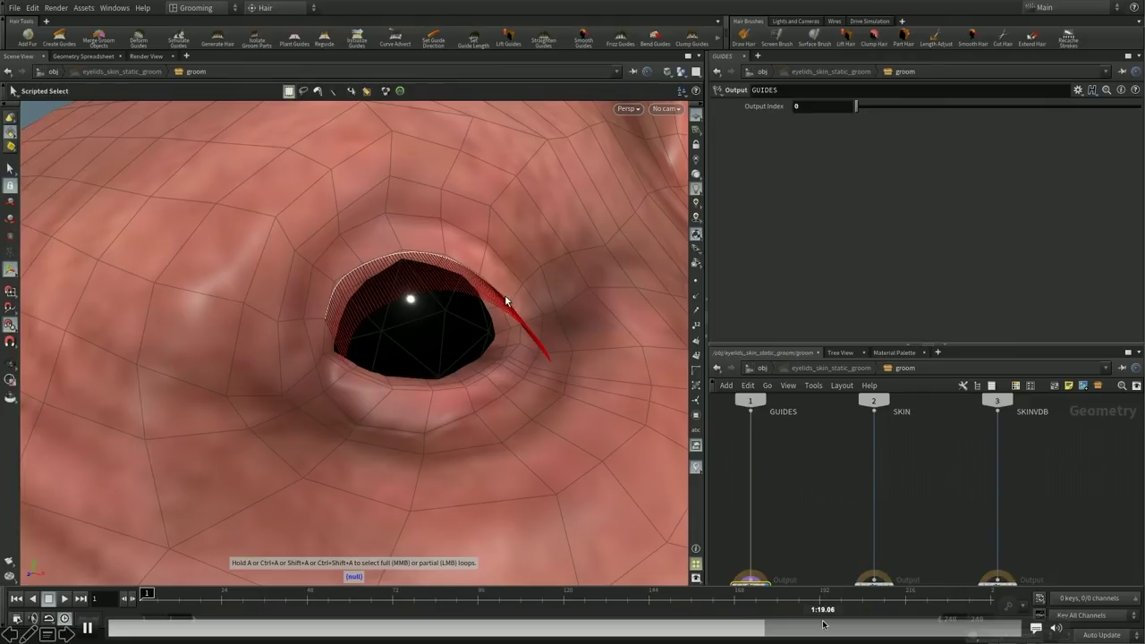
key(Return)
click(883, 623)
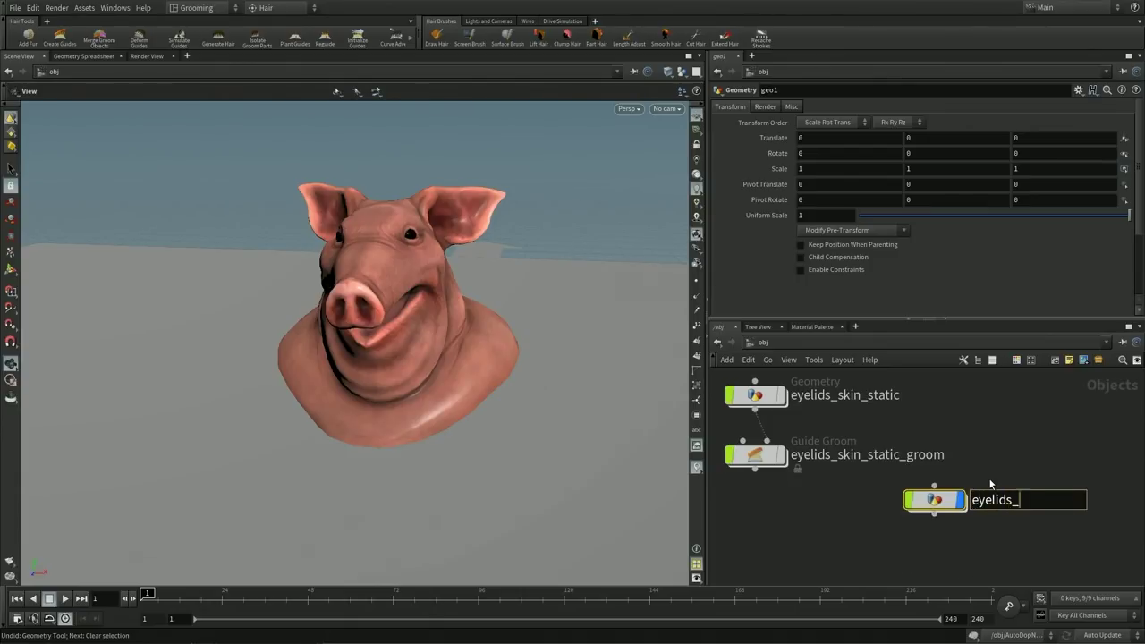
Step: Name the new geometry object eyelids_skin_anim
text(im)
key(Return)
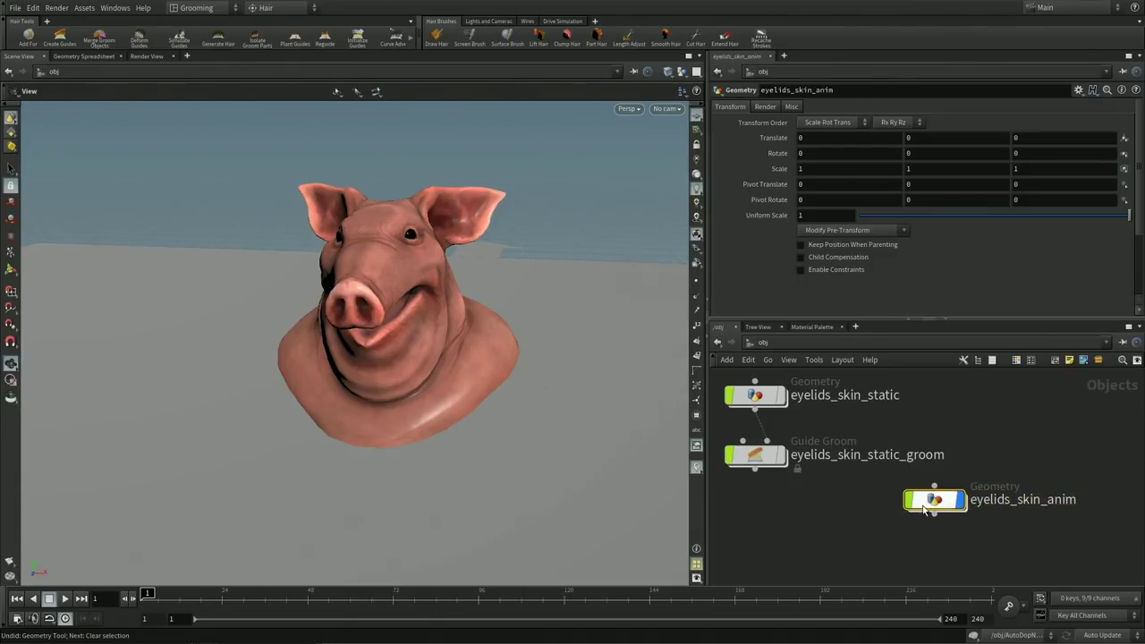
Step: Add an Object Merge node inside eyelids_skin_anim and point it to /obj/eyelids_skin_static
key(i)
key(Tab)
click(886, 479)
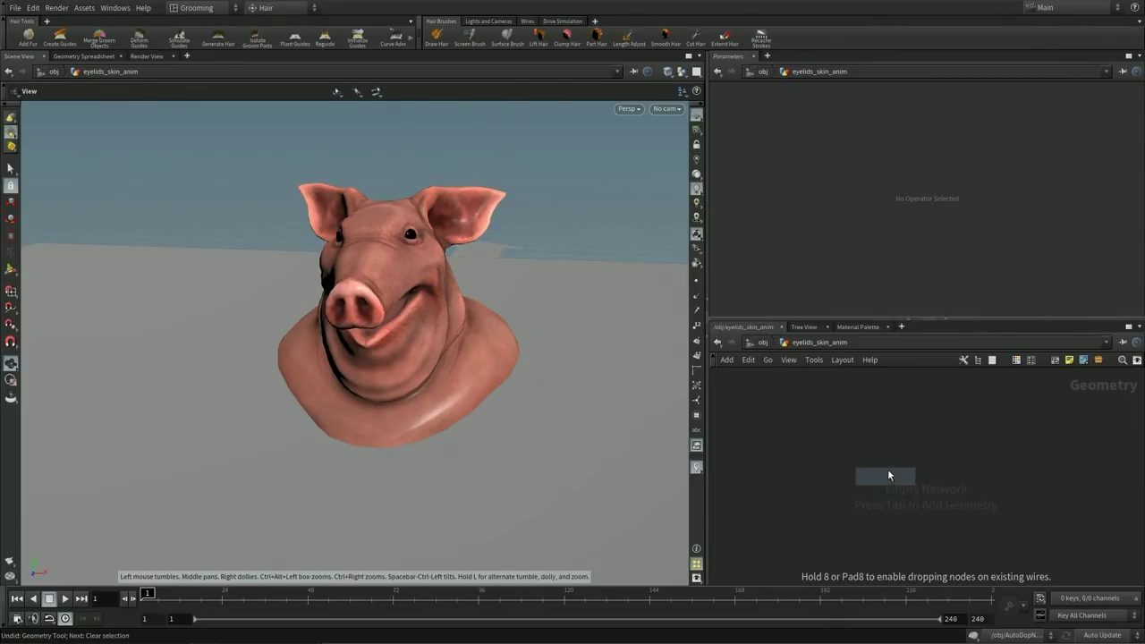
click(887, 478)
click(1125, 138)
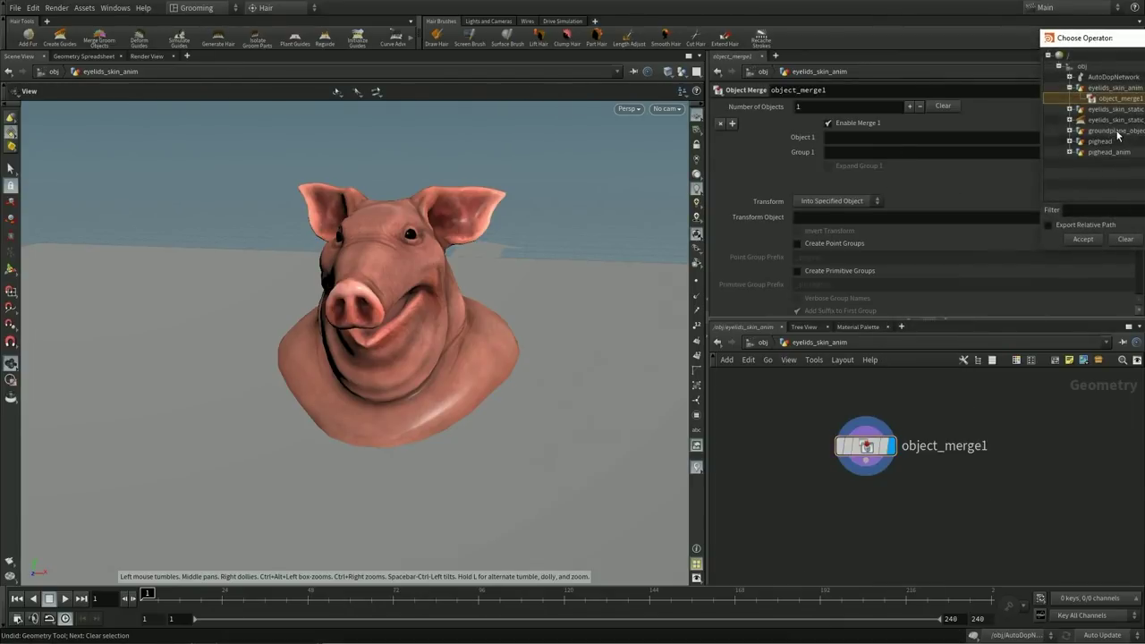
double_click(1114, 109)
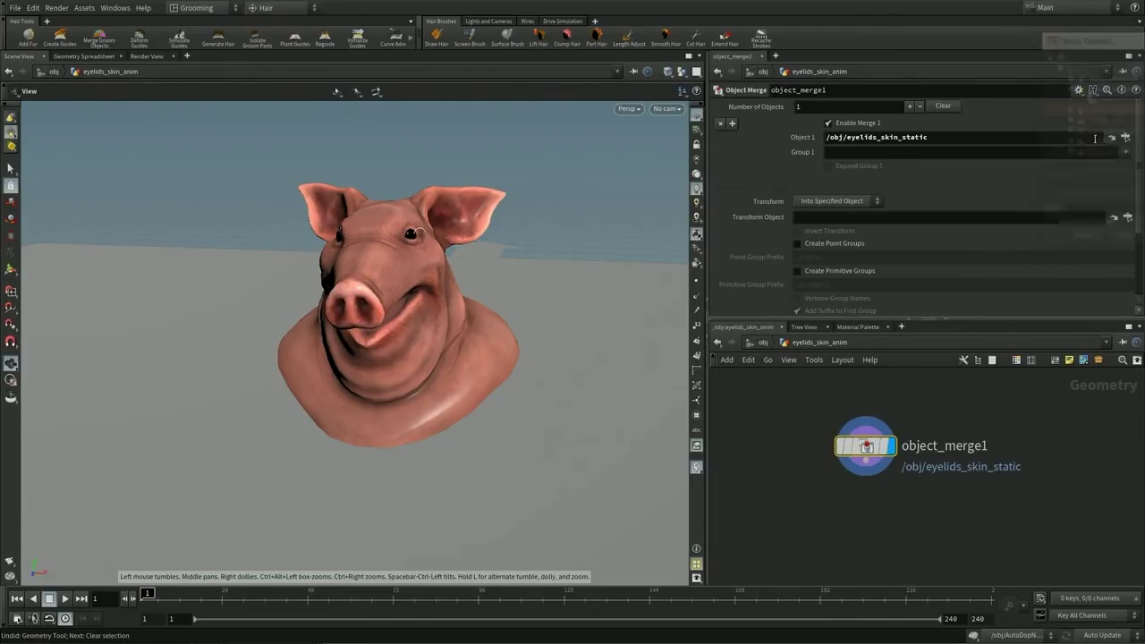
Step: Duplicate the Object Merge node twice inside eyelids_skin_anim
drag(869, 456, 802, 416)
key(ctrl+c)
key(ctrl+v)
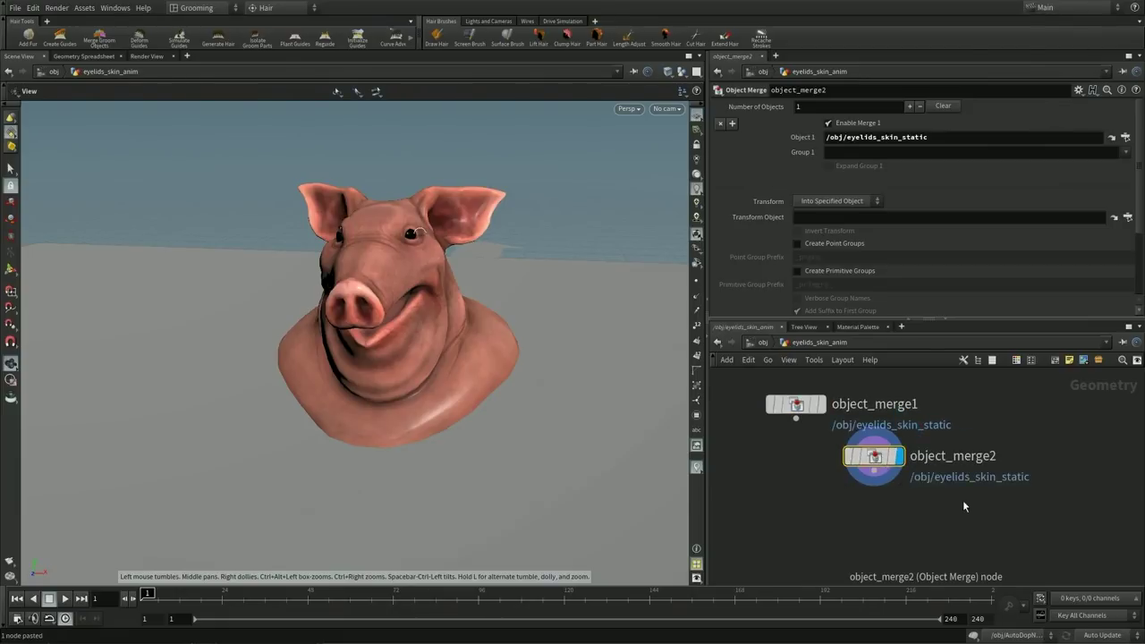
key(ctrl+v)
Step: Point object_merge2 to /obj/pighead and object_merge3 to /obj/pighead_anim
click(877, 454)
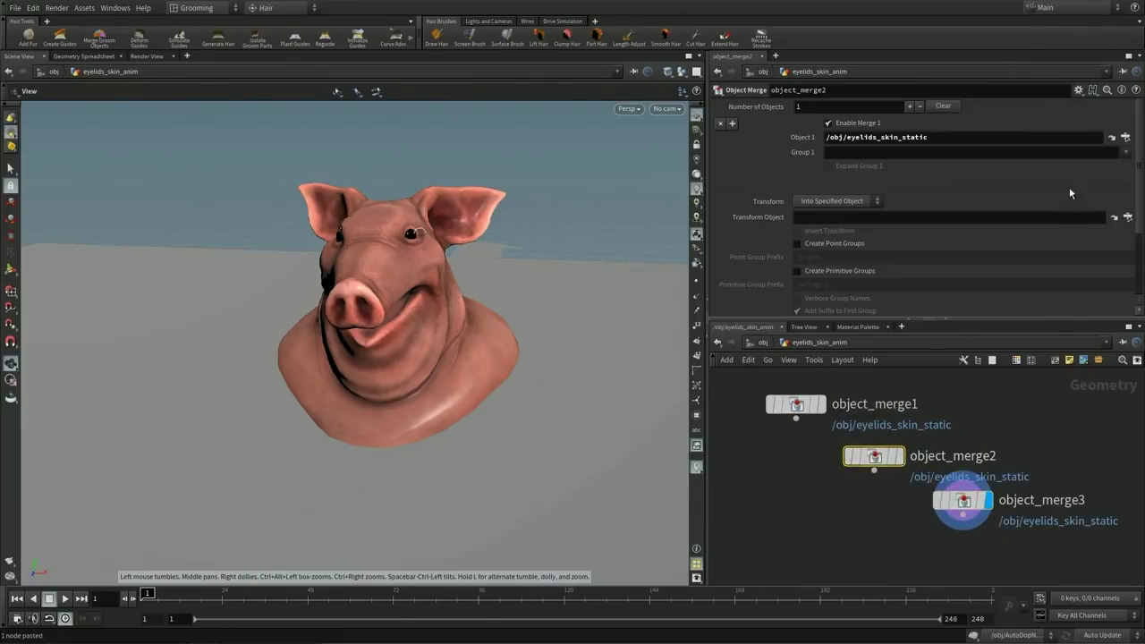
click(1126, 139)
double_click(1095, 163)
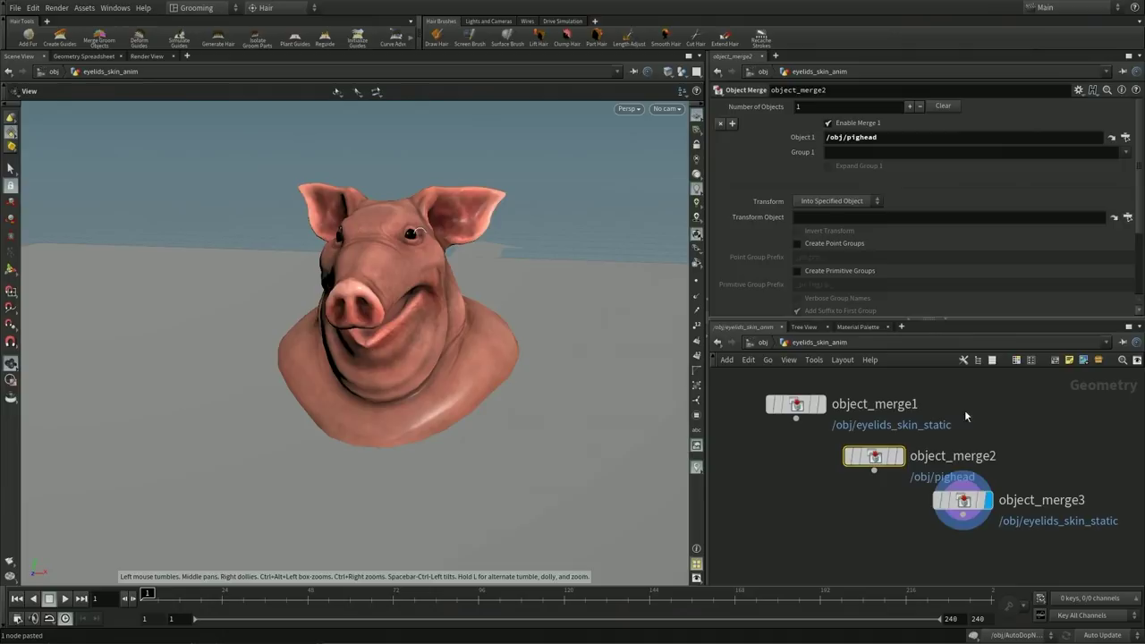
click(957, 503)
click(1126, 139)
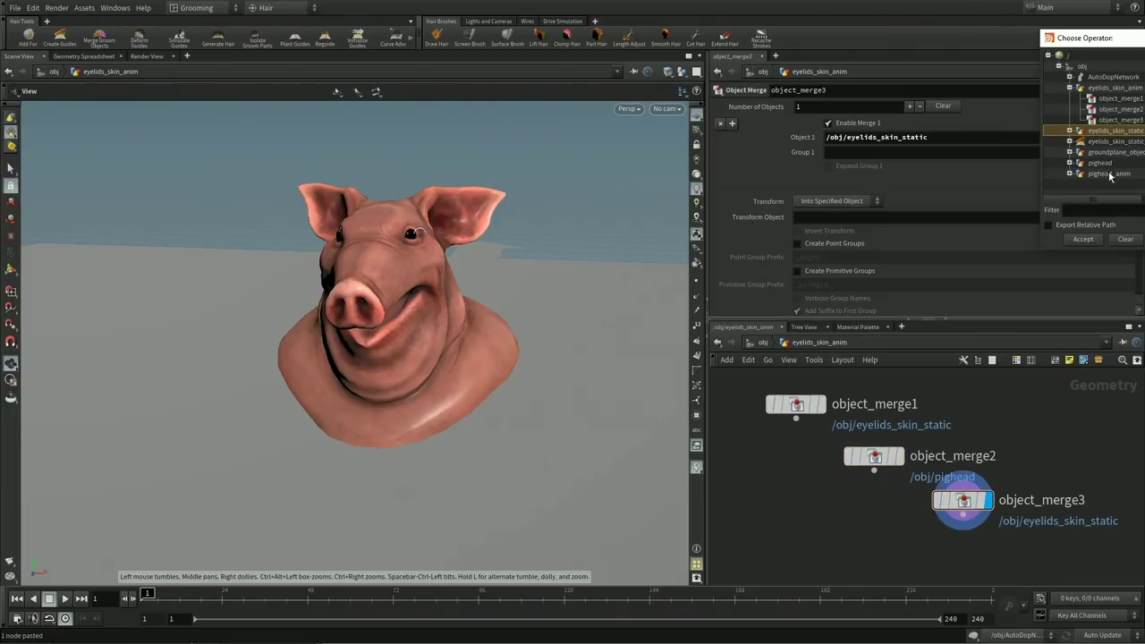
double_click(1091, 175)
Step: Add a Point Deform node fed by all three Object Merge nodes and place it below them
right_click(803, 436)
key(Escape)
drag(724, 390, 1022, 549)
key(Tab)
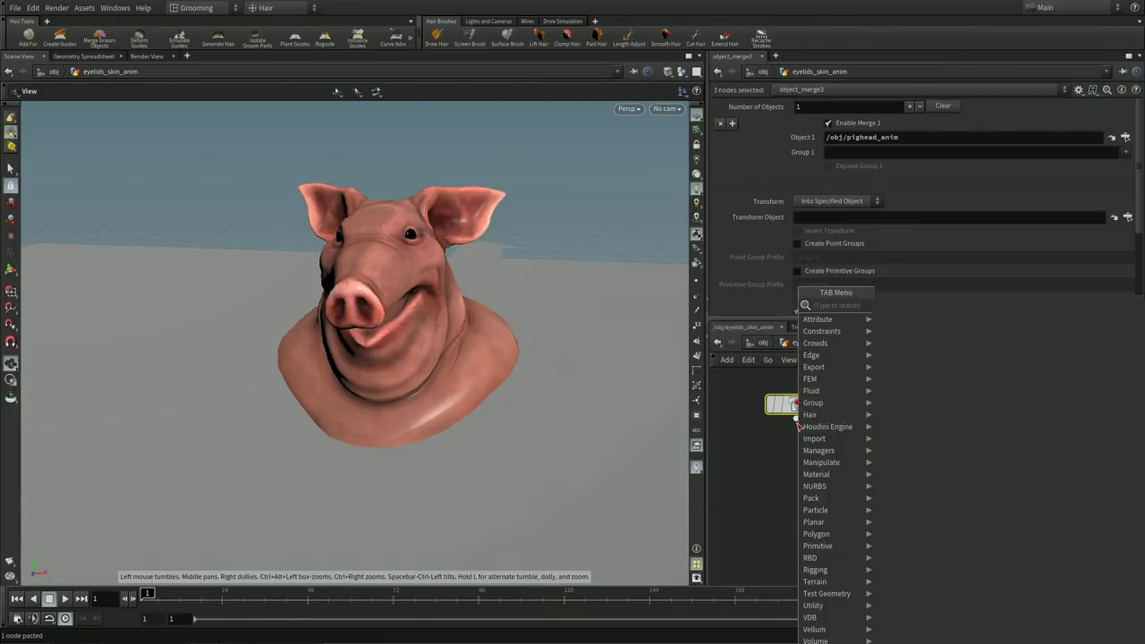
click(927, 309)
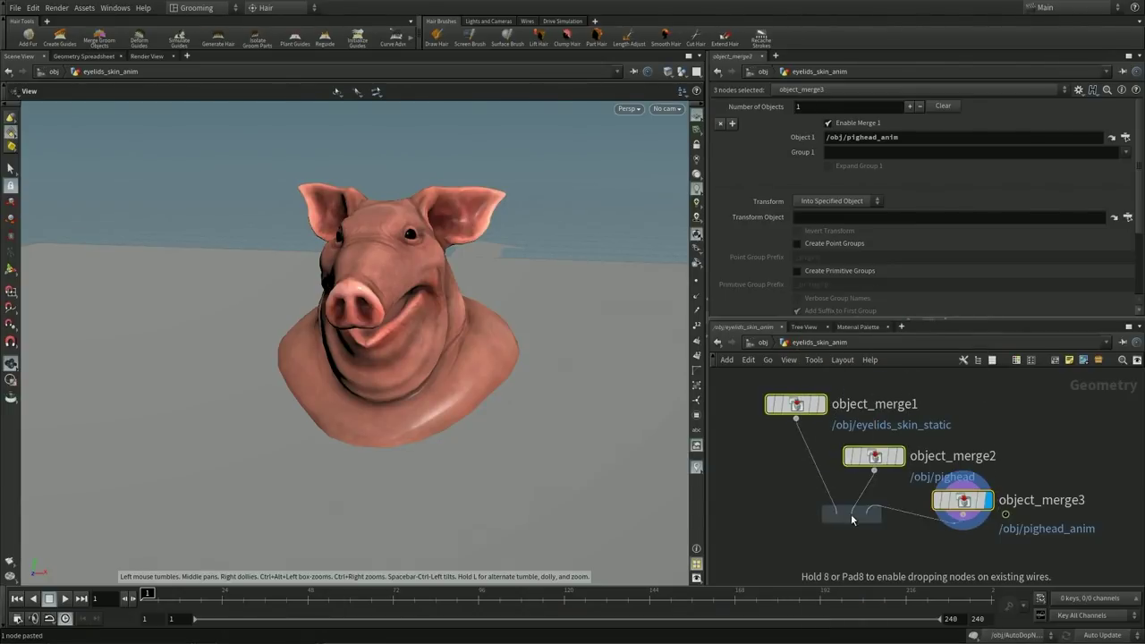
click(836, 557)
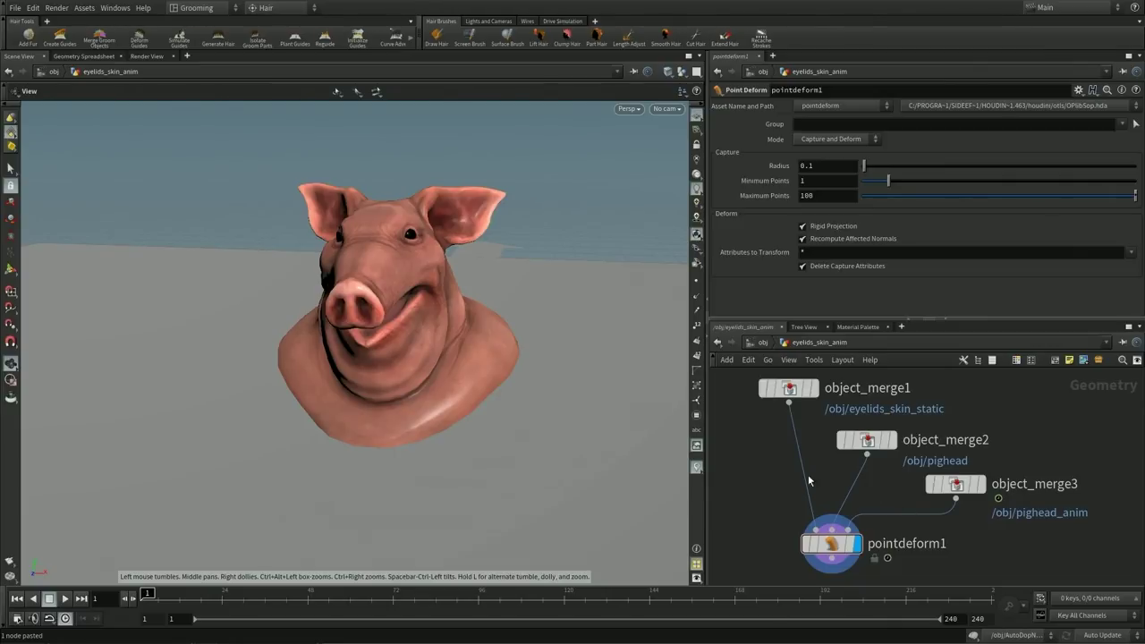
Step: Preview the merged eyelid skin and set object_merge2's Transform to Into This Object
click(789, 391)
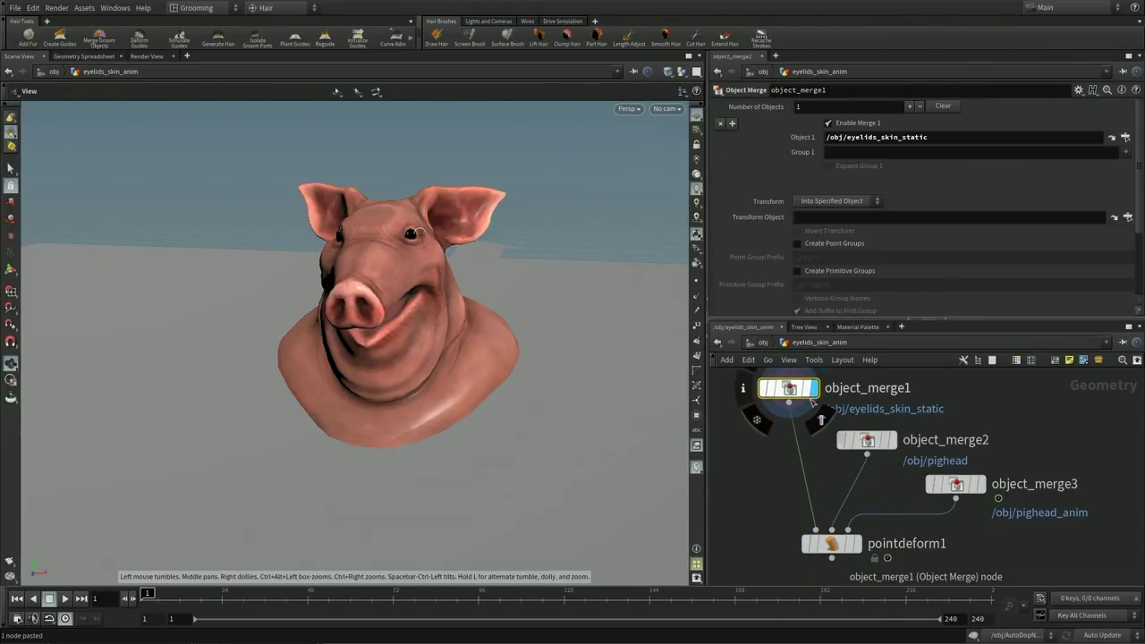
mouse_move(849, 529)
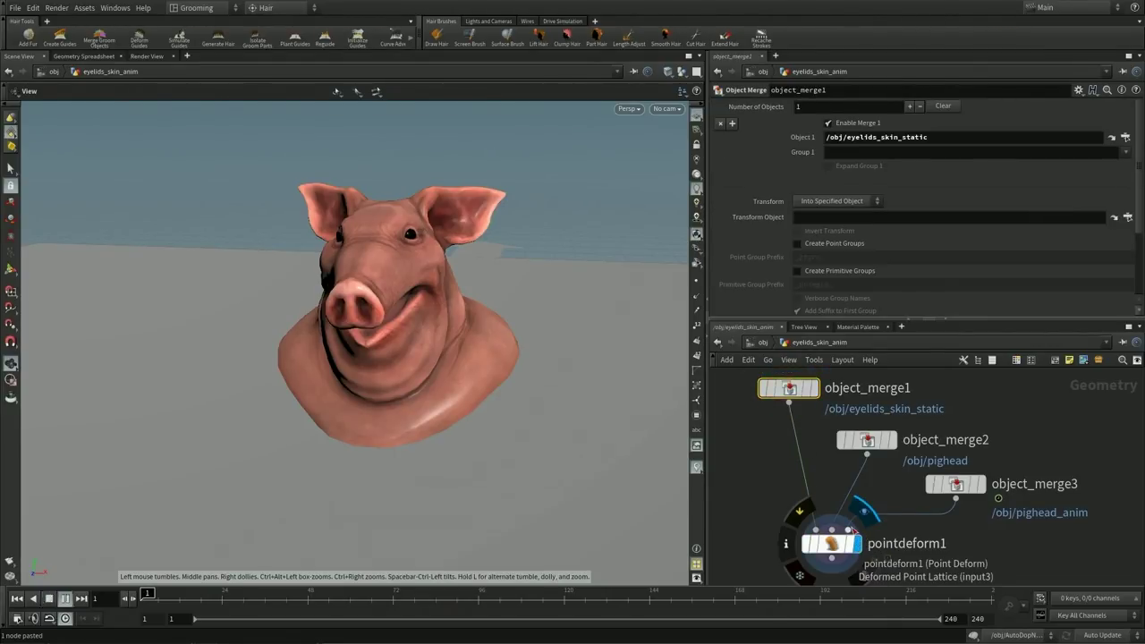
click(848, 440)
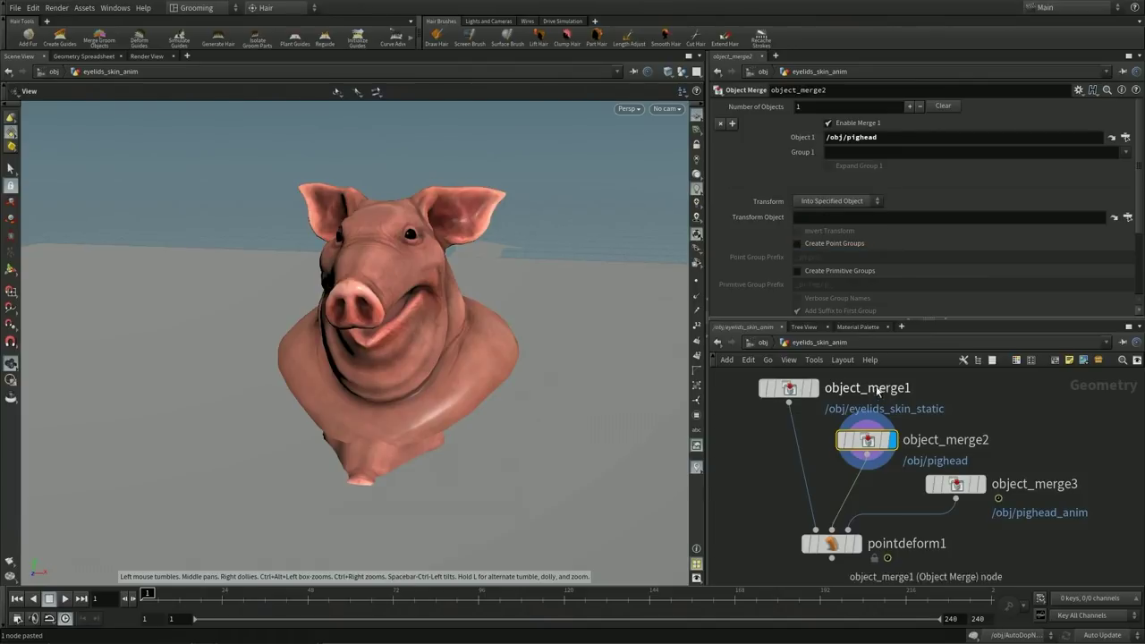
click(825, 214)
Step: Set object_merge3's Transform to Into This Object, display pointdeform1 and play the animation to check the deformation
click(953, 484)
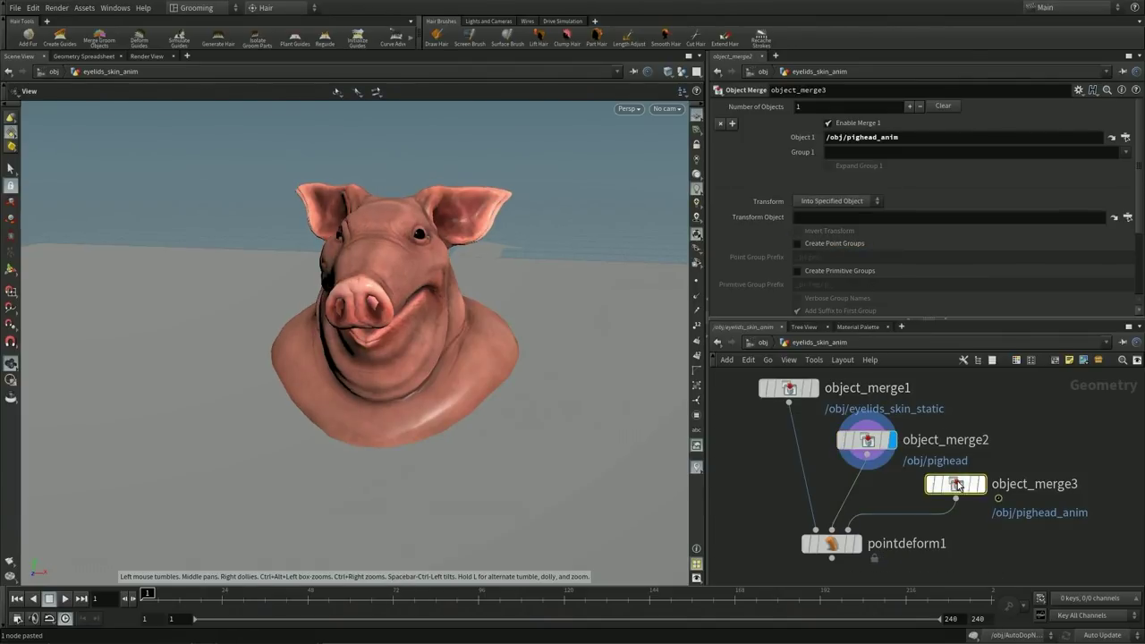
click(828, 203)
click(828, 203)
click(828, 203)
click(823, 224)
click(856, 543)
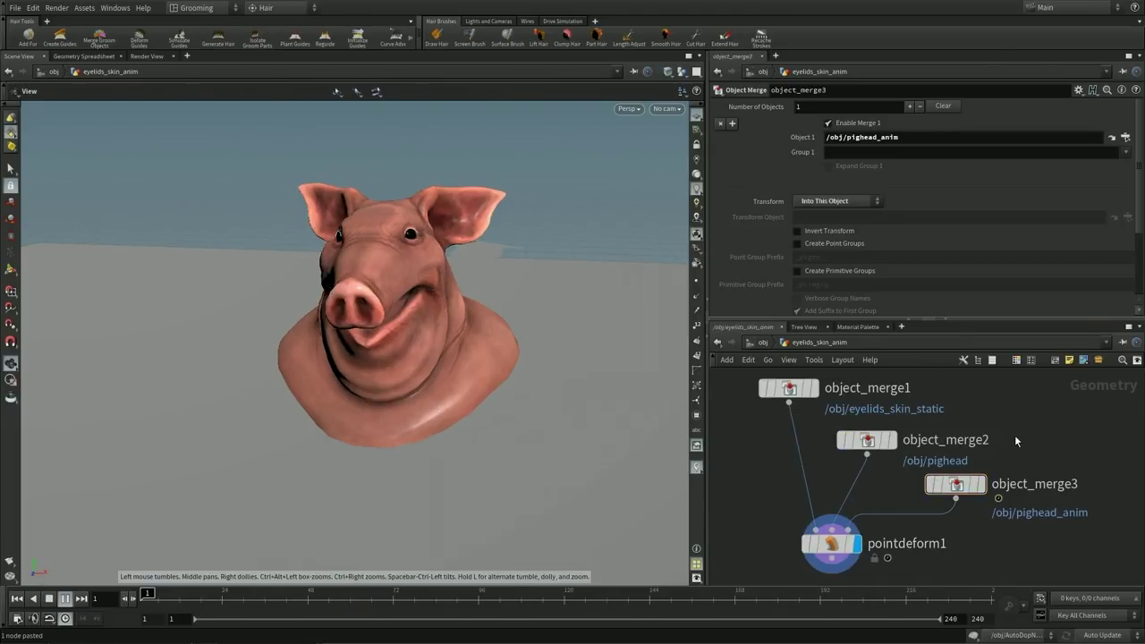
key(Up)
key(ctrl+Up)
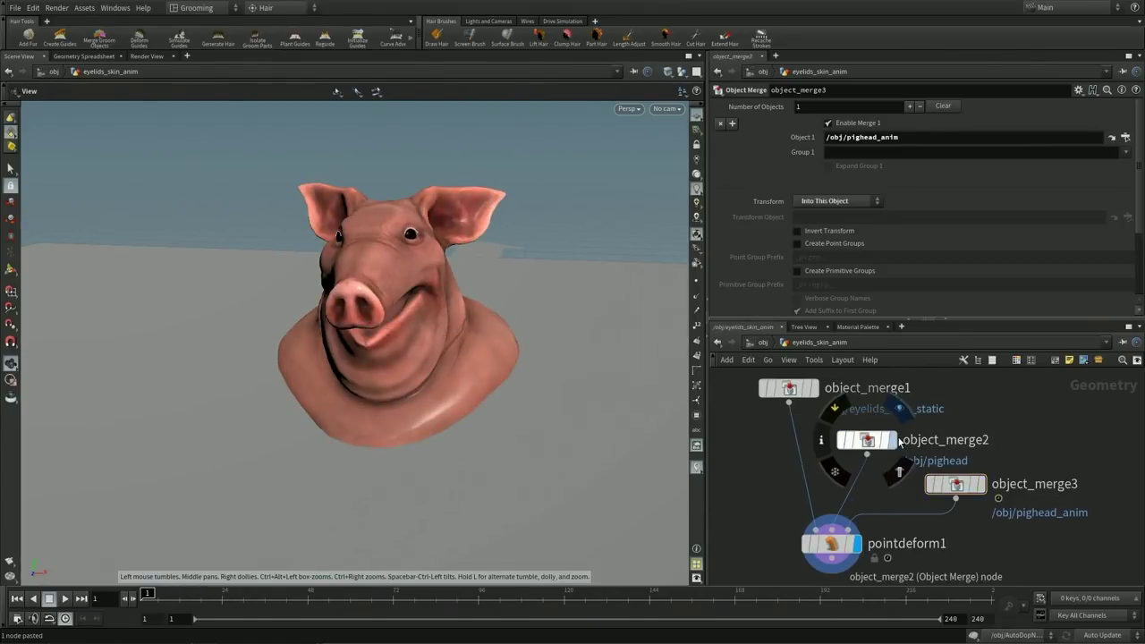
Step: At object level, add a Guide Deform node wired from eyelids_skin_static_groom and eyelids_skin_anim
key(u)
key(Tab)
mouse_move(819, 450)
click(876, 449)
click(824, 511)
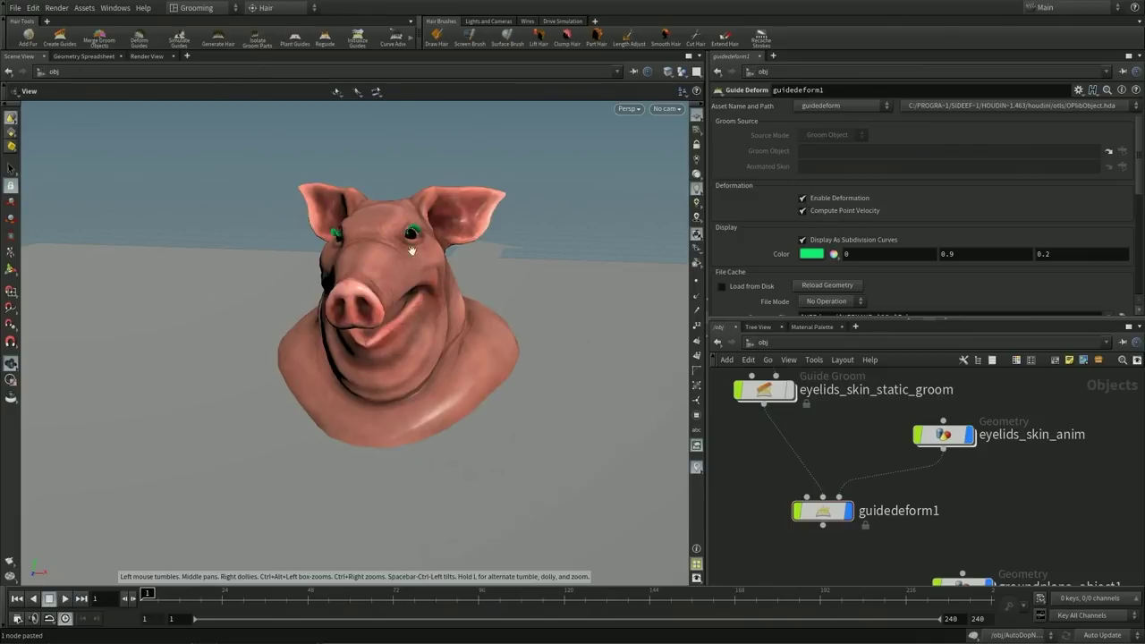
Step: Play the animation and examine the deformed eyelash guides up close from several angles
scroll(496, 155, up, 5)
key(Up)
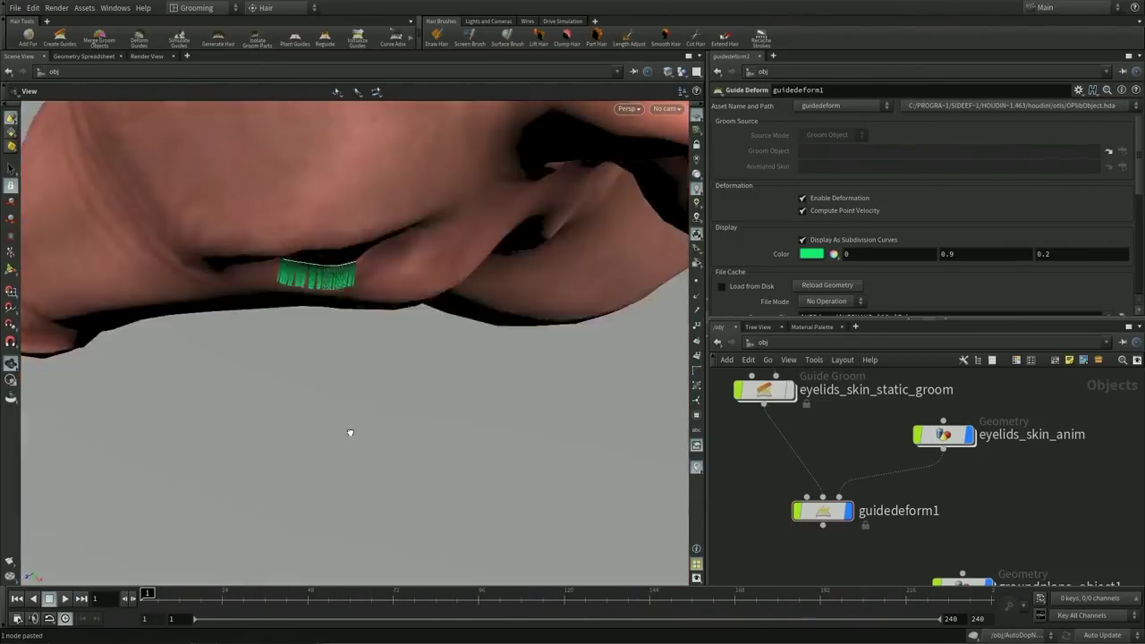
key(ctrl+Up)
drag(320, 306, 398, 291)
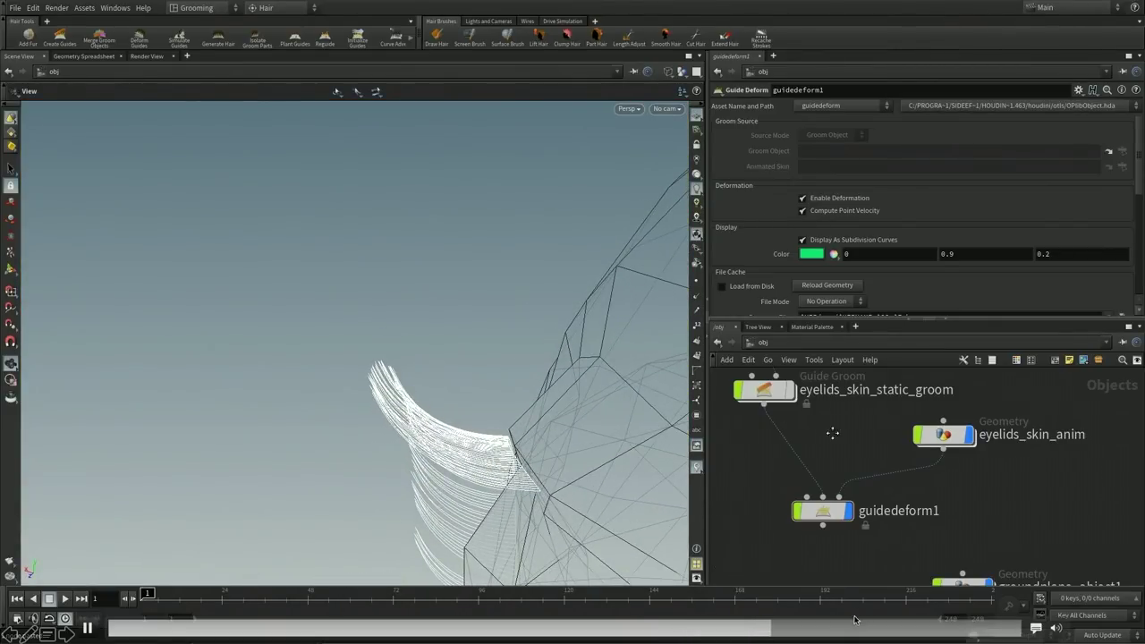
click(853, 626)
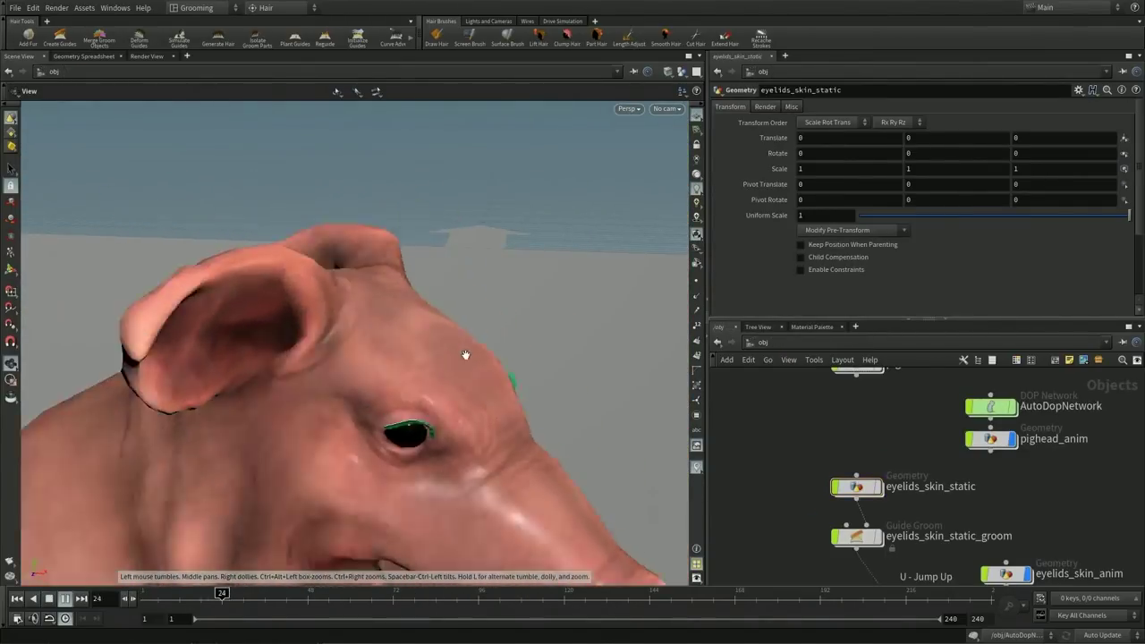
key(ctrl+Up)
scroll(989, 521, up, 2)
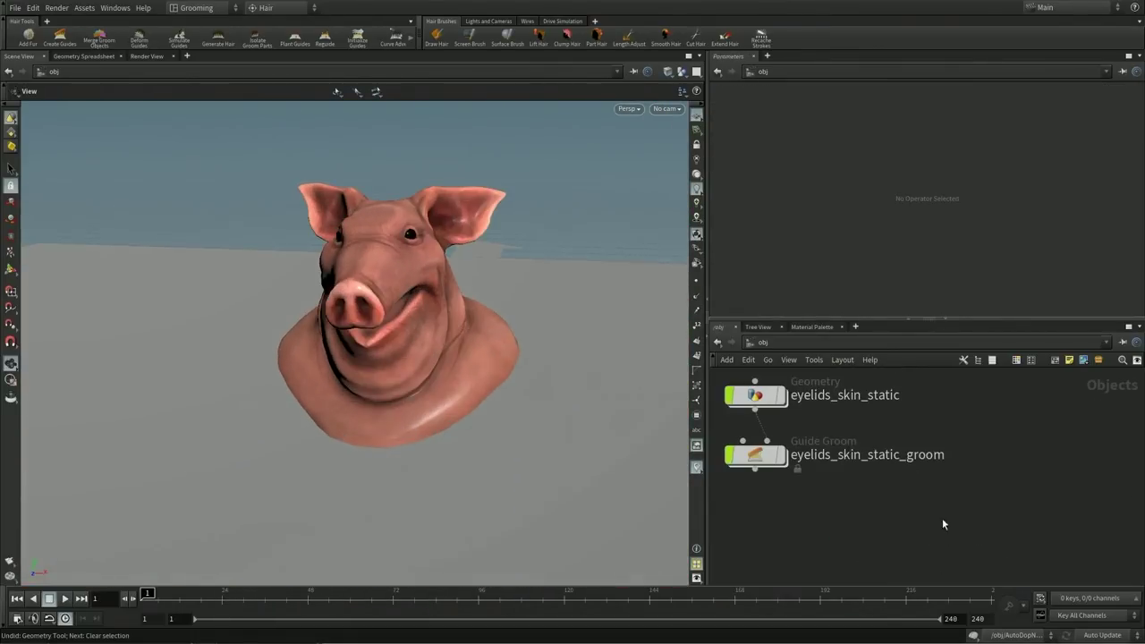
Step: Create a geometry object beside eyelids_skin_static_groom and name it eyelids_skin_anim
key(Tab)
text(geo)
key(Return)
click(934, 499)
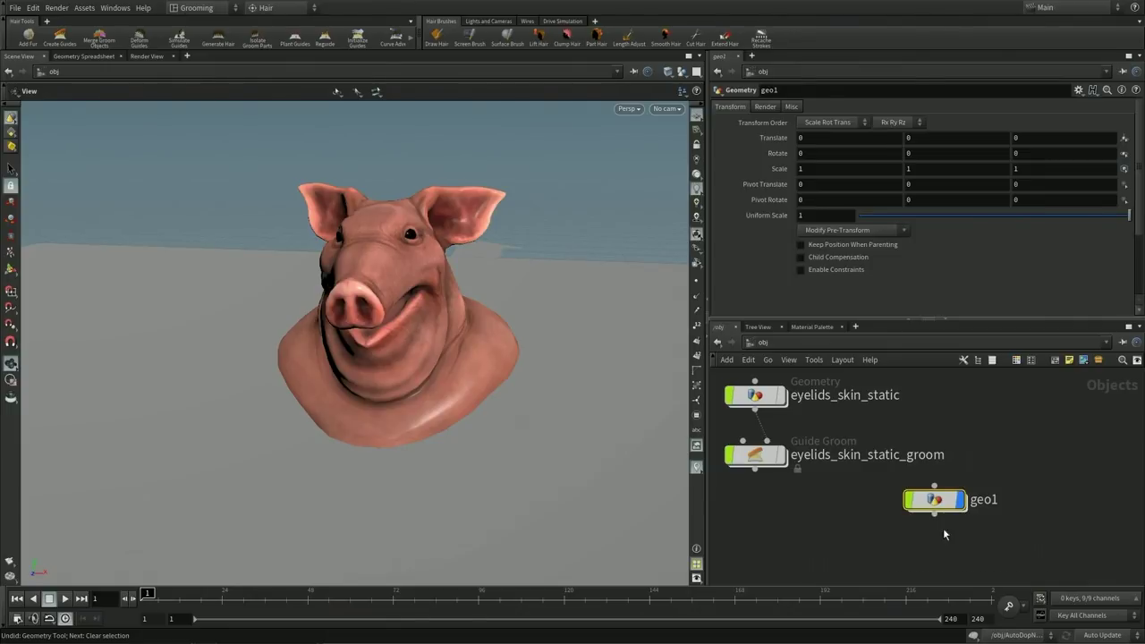
double_click(984, 500)
text(eyelids_skin_anim)
key(Return)
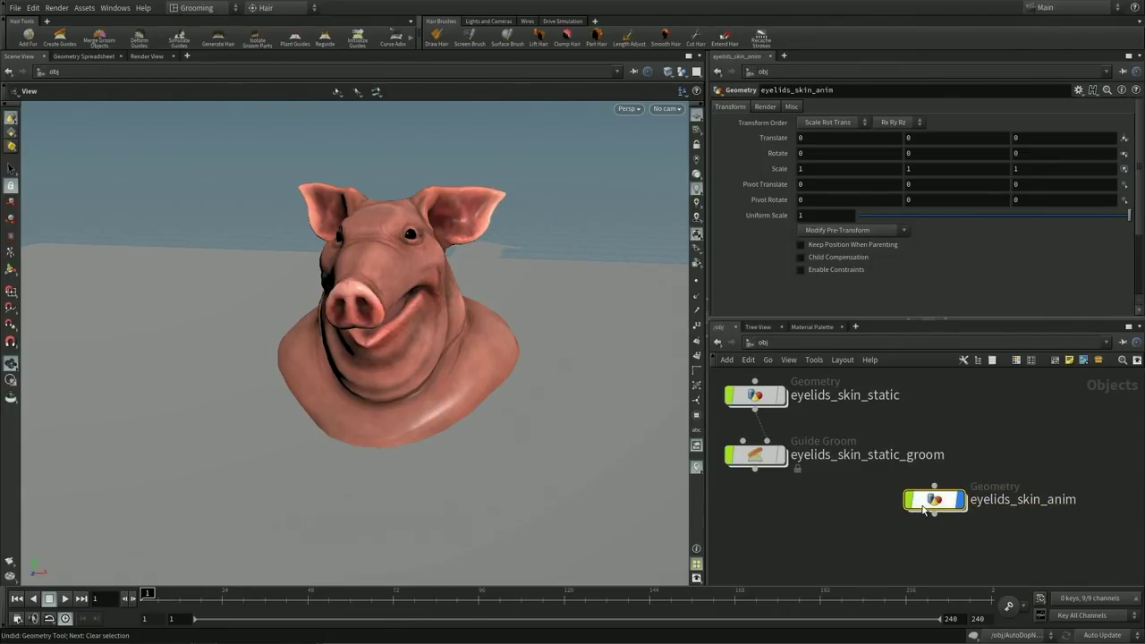
Step: Enter eyelids_skin_anim and place an Object Merge node in its empty network
key(i)
key(Tab)
key(Escape)
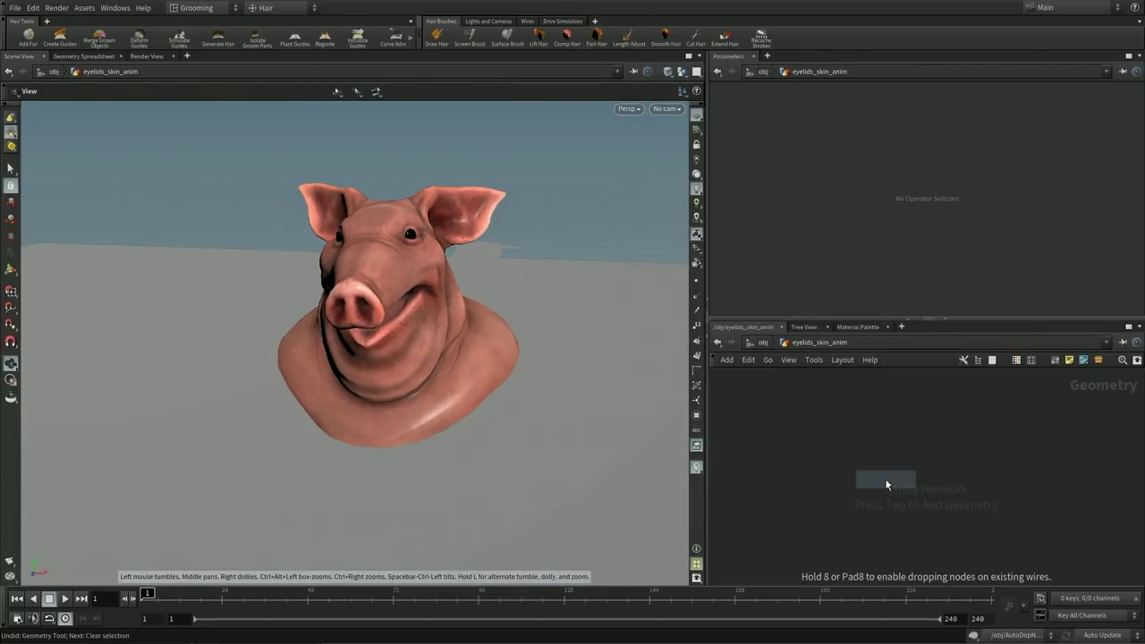
click(885, 479)
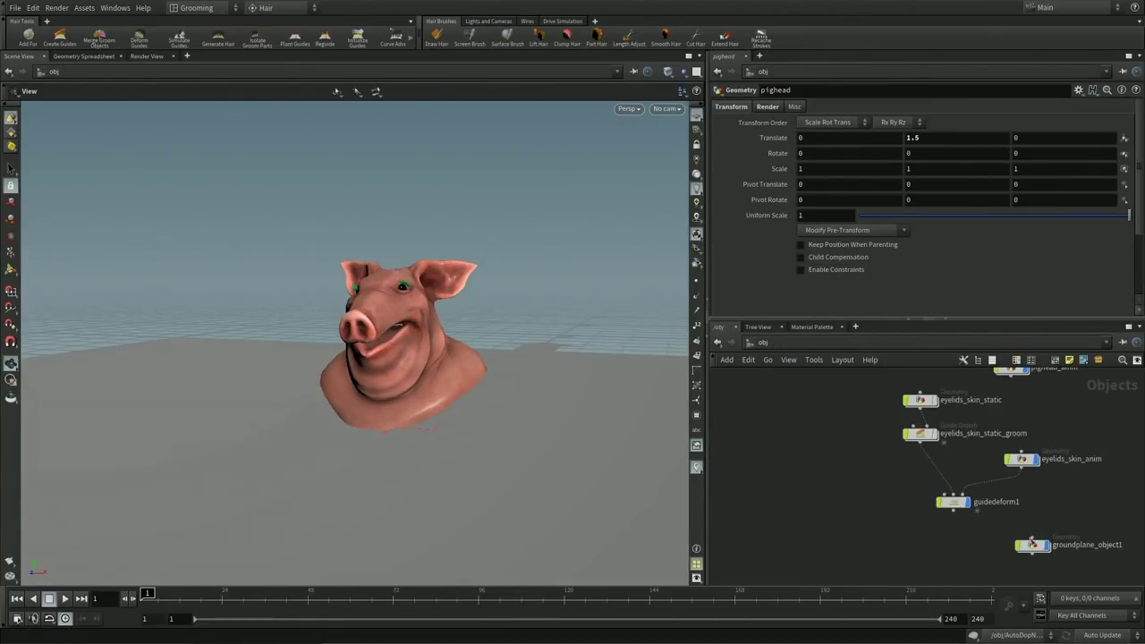
Step: Display attribnoise1 in the pighead network and turn on point trails to visualise its velocity noise
middle_drag(948, 476, 1002, 522)
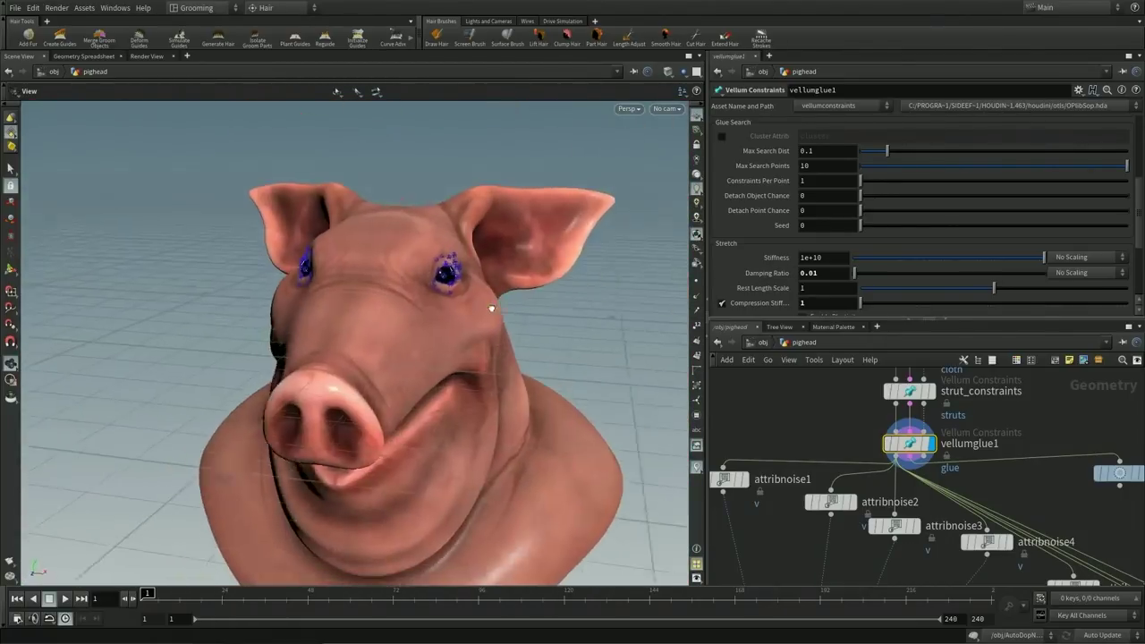
scroll(1048, 513, down, 2)
scroll(935, 463, up, 5)
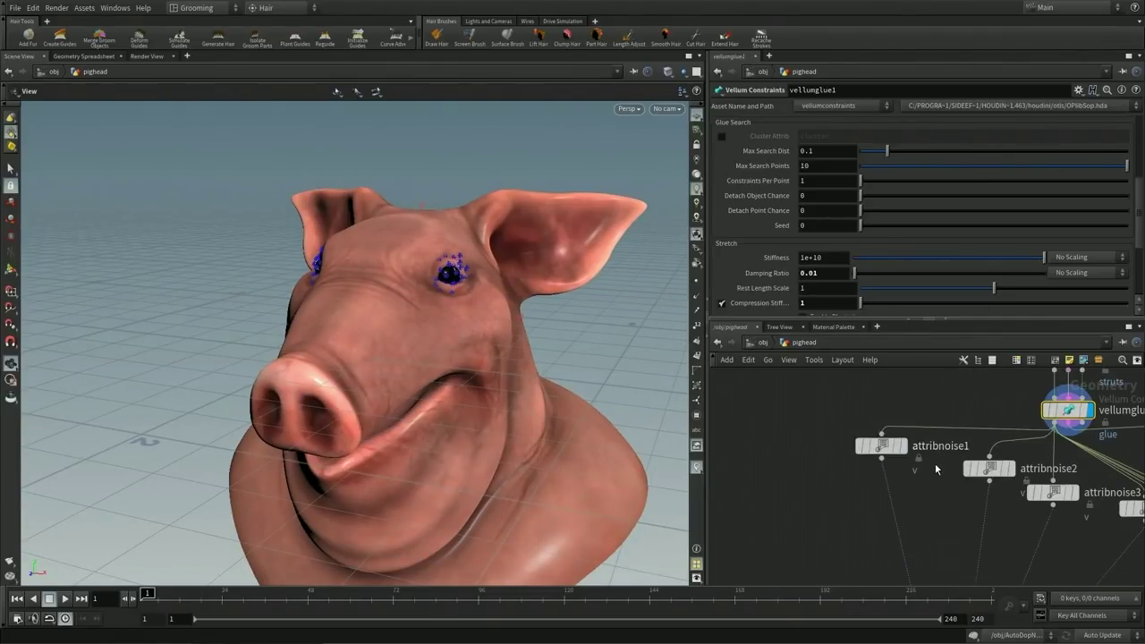
click(854, 438)
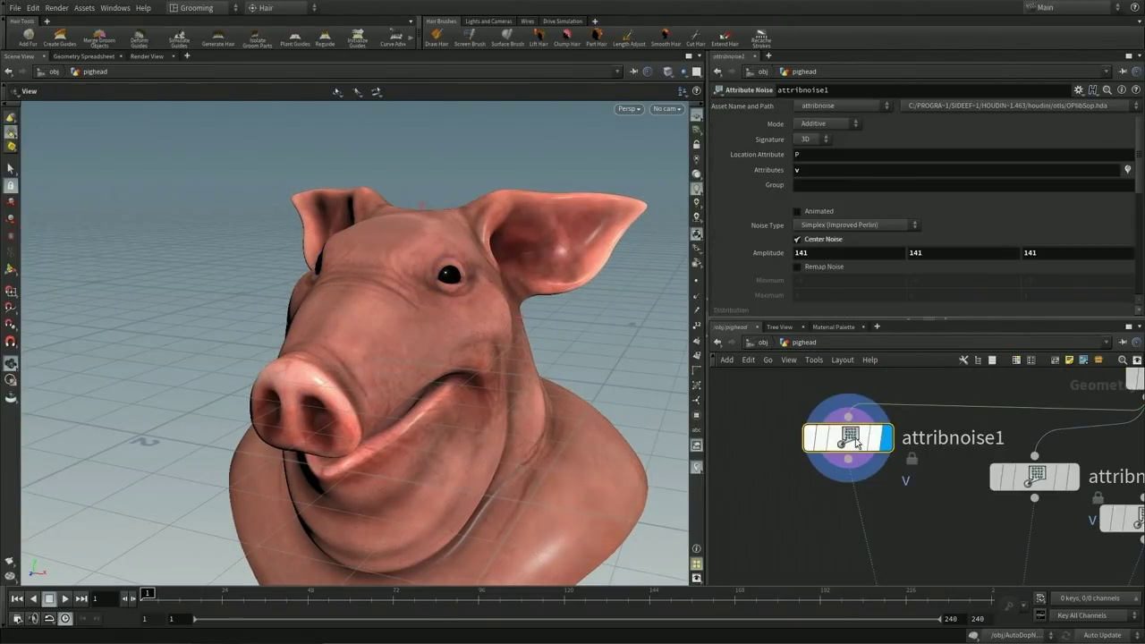
click(697, 299)
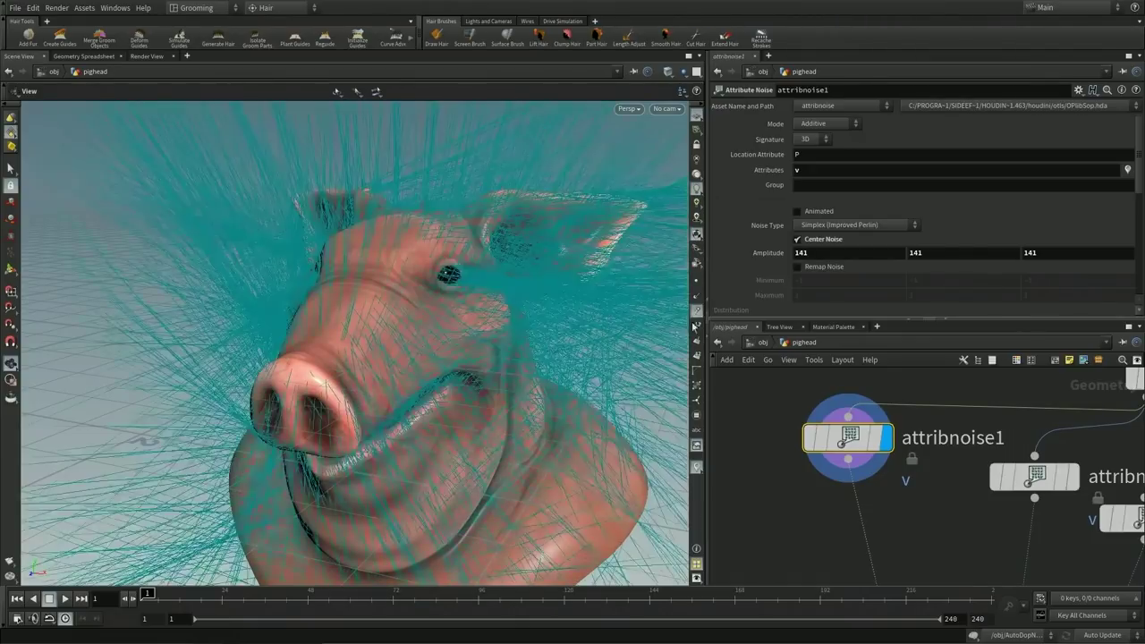
Step: Examine the velocity trails around the pig head, hide them and return to object level
scroll(212, 468, down, 5)
alt+drag(212, 467, 645, 262)
scroll(646, 262, up, 5)
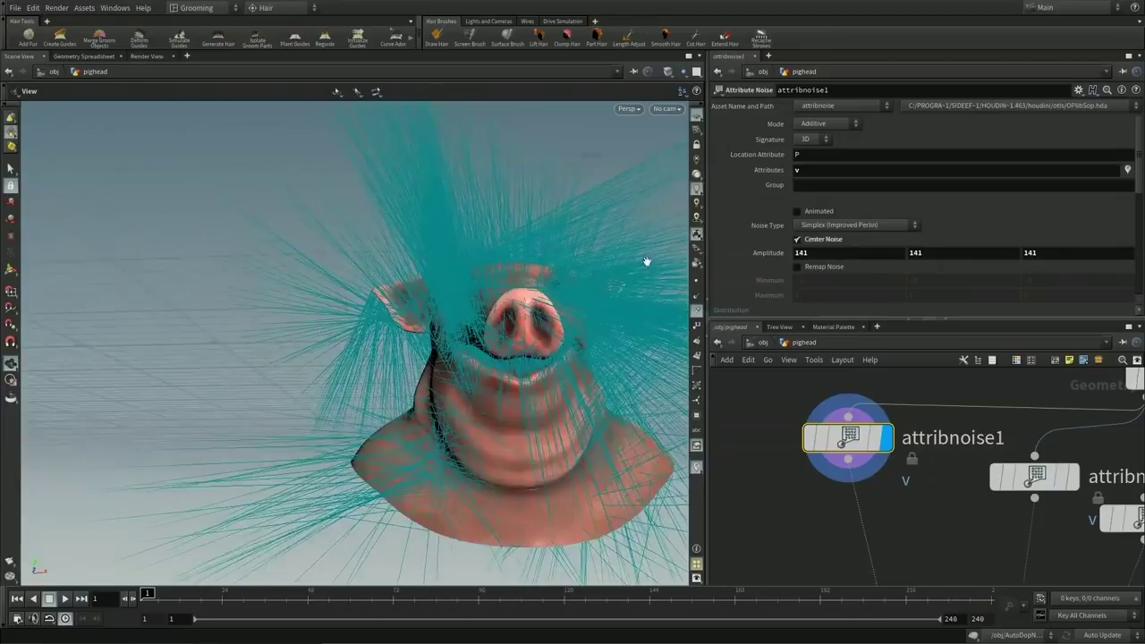
click(697, 313)
click(762, 344)
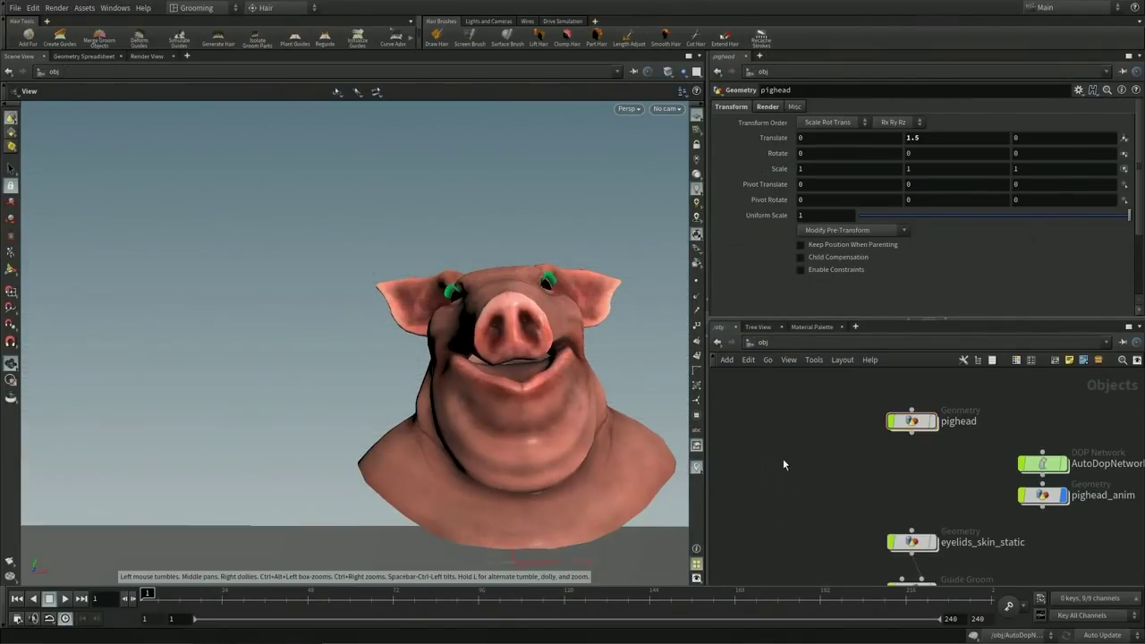
Step: Play the pig head animation at object level and watch how the eyelashes follow the moving skin
alt+drag(680, 421, 383, 366)
key(Up)
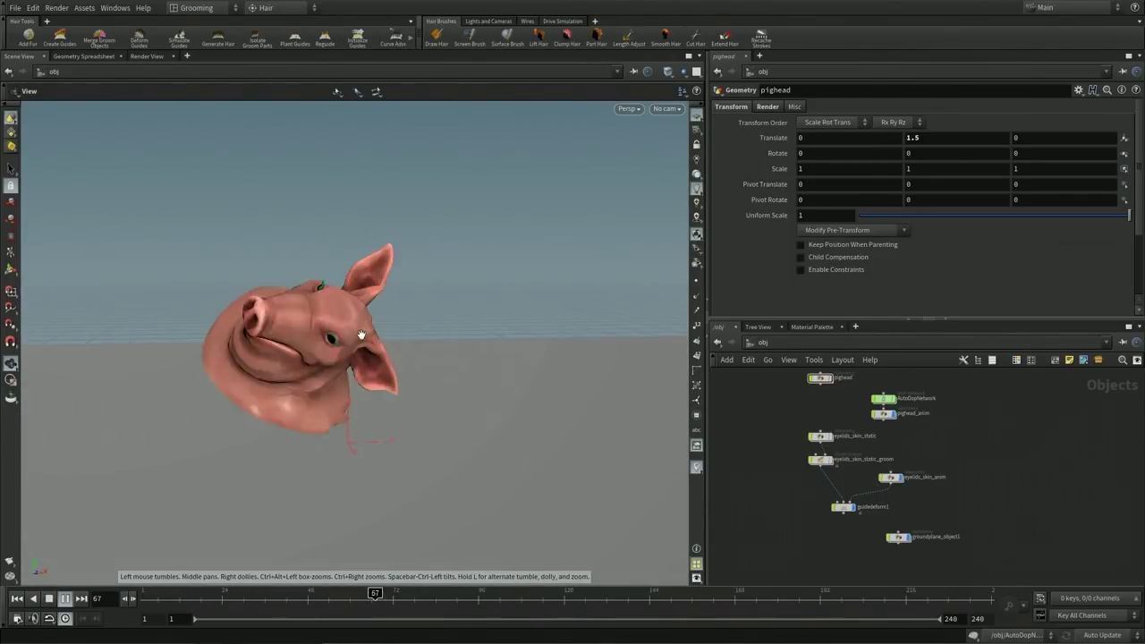
click(320, 600)
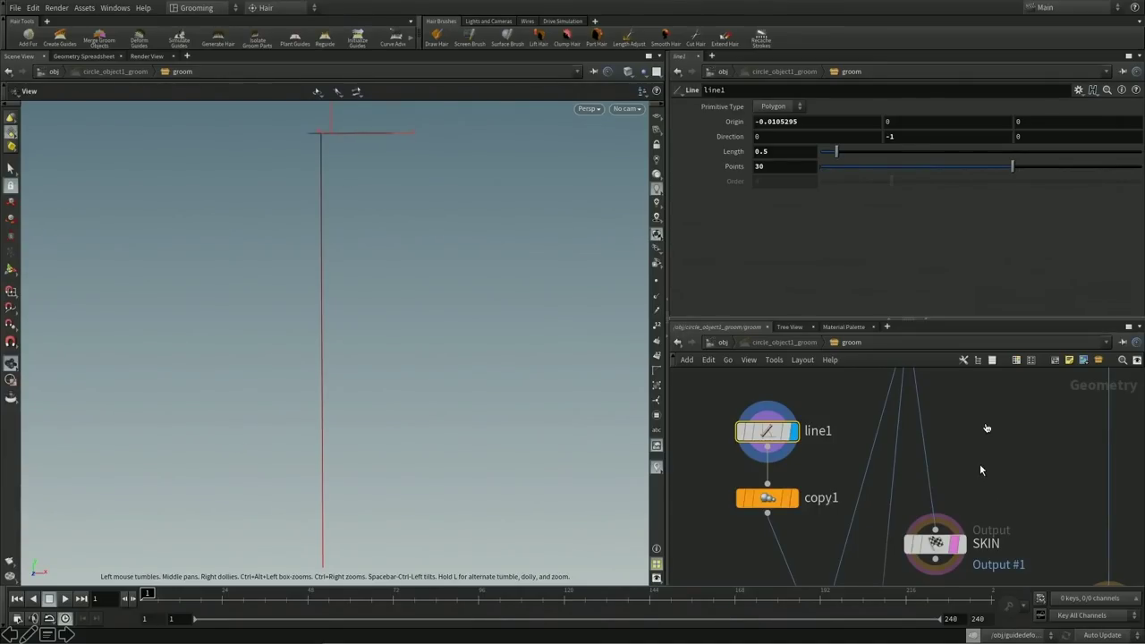
Step: Display copy1 in the groom network and view the three rotated copies of the line beneath the circles
middle_drag(981, 465, 999, 393)
drag(538, 164, 458, 150)
click(817, 425)
drag(443, 243, 346, 235)
alt+drag(440, 161, 467, 198)
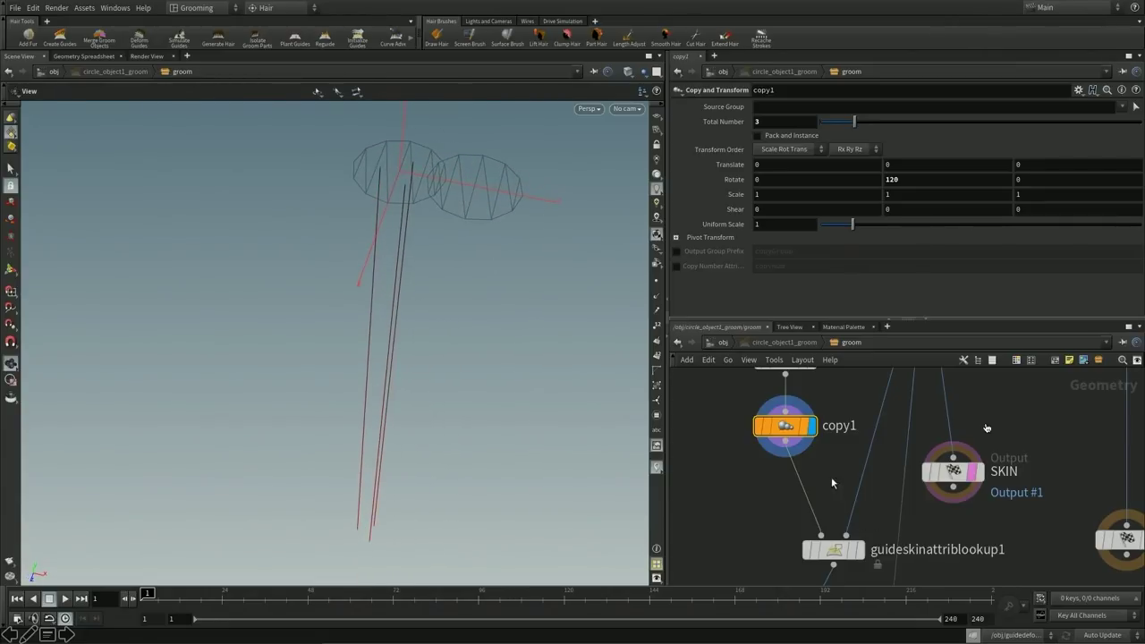
Step: Display bend1 and show its parameters to inspect the twist applied to the three guide curves
scroll(848, 498, down, 3)
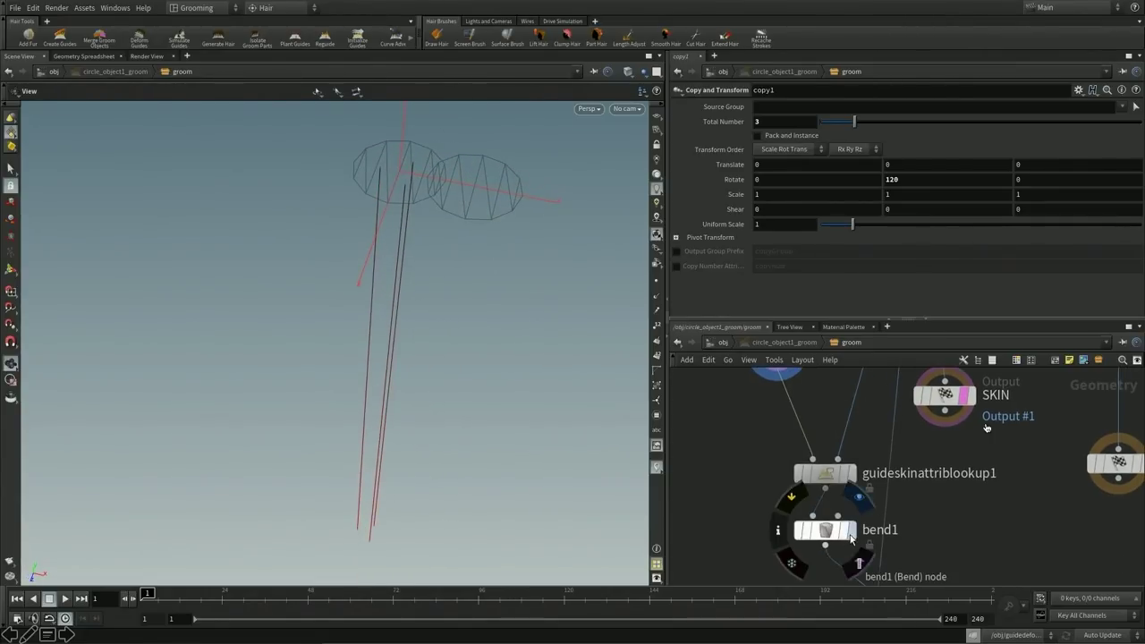
click(849, 533)
click(828, 530)
scroll(911, 518, down, 4)
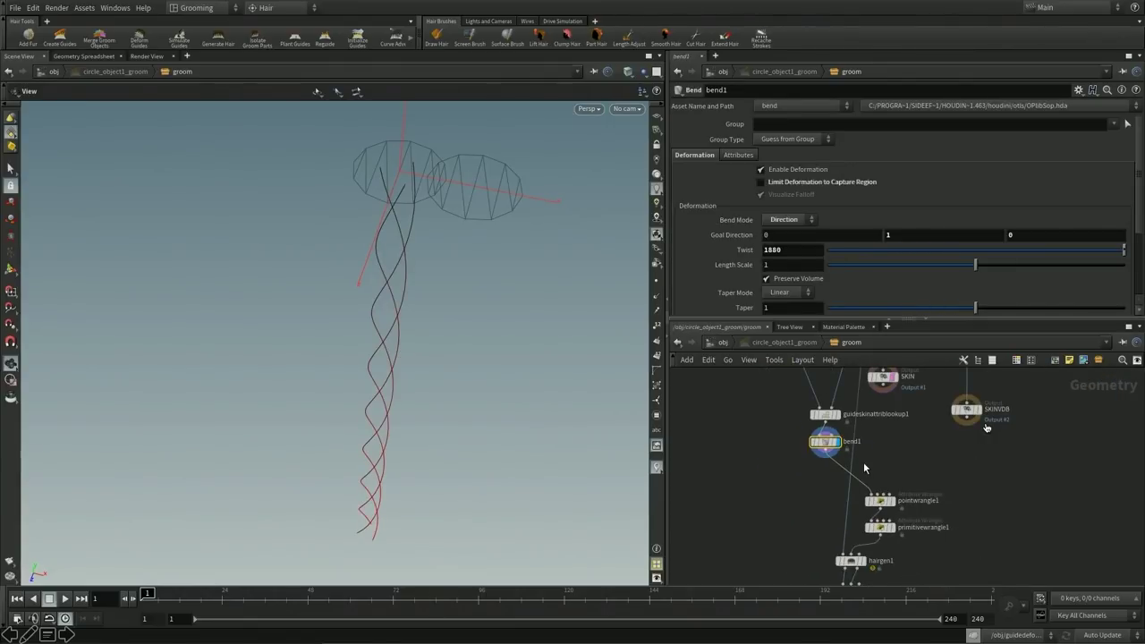
alt+drag(439, 421, 617, 479)
Step: Display hairgen1 and inspect the hairs generated around the twisted guides near the circle skin
scroll(916, 563, up, 3)
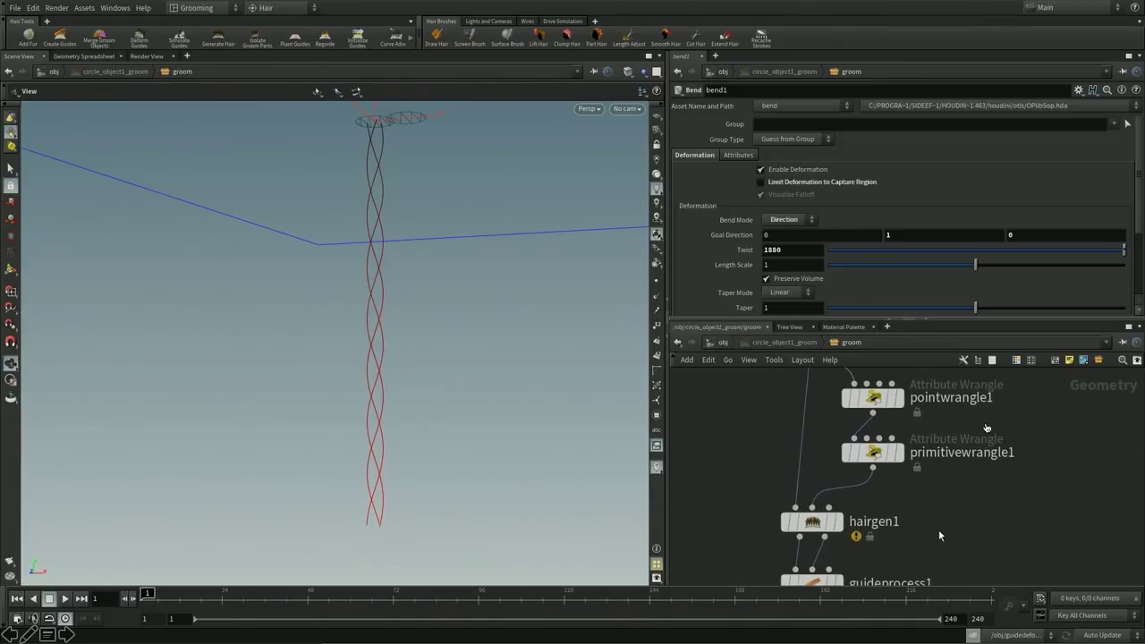
scroll(907, 543, down, 3)
scroll(903, 546, up, 3)
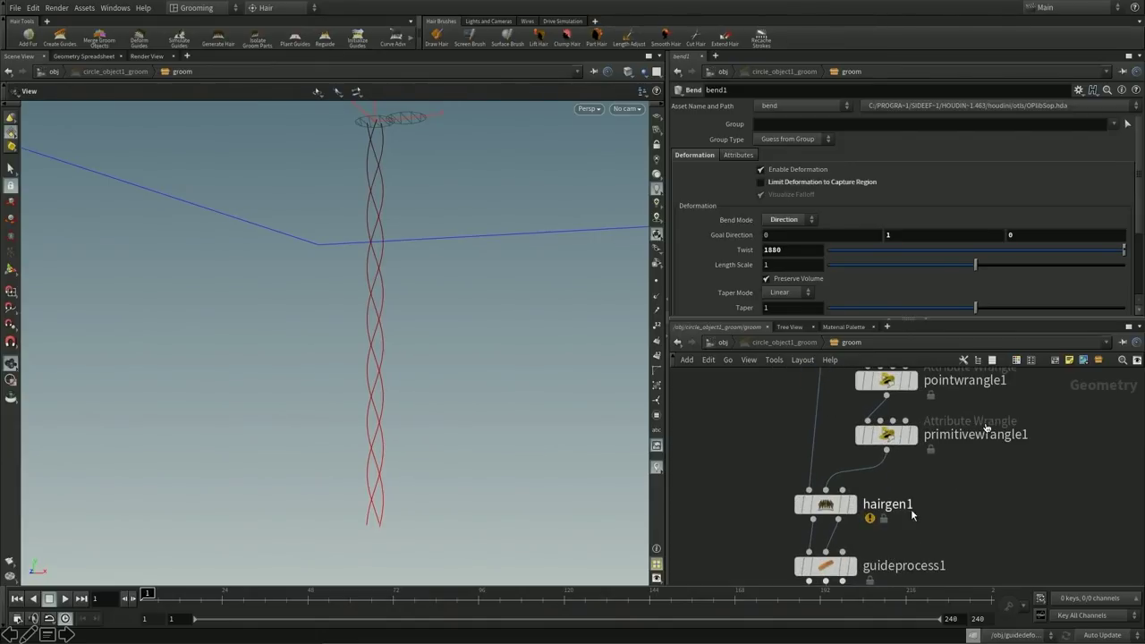
click(847, 504)
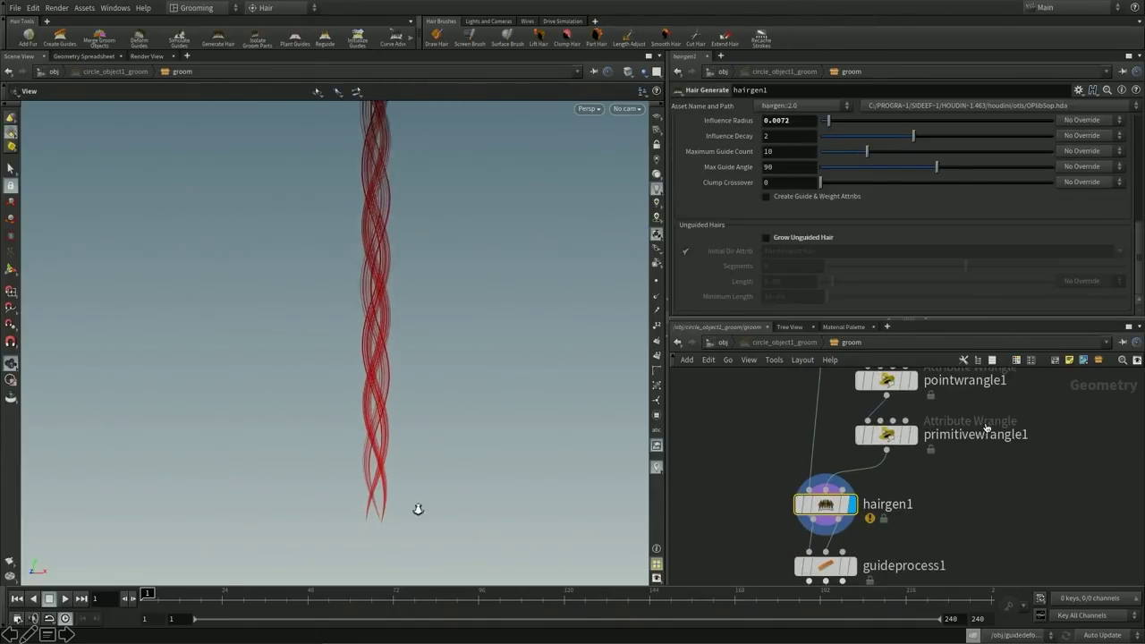
alt+drag(421, 295, 644, 179)
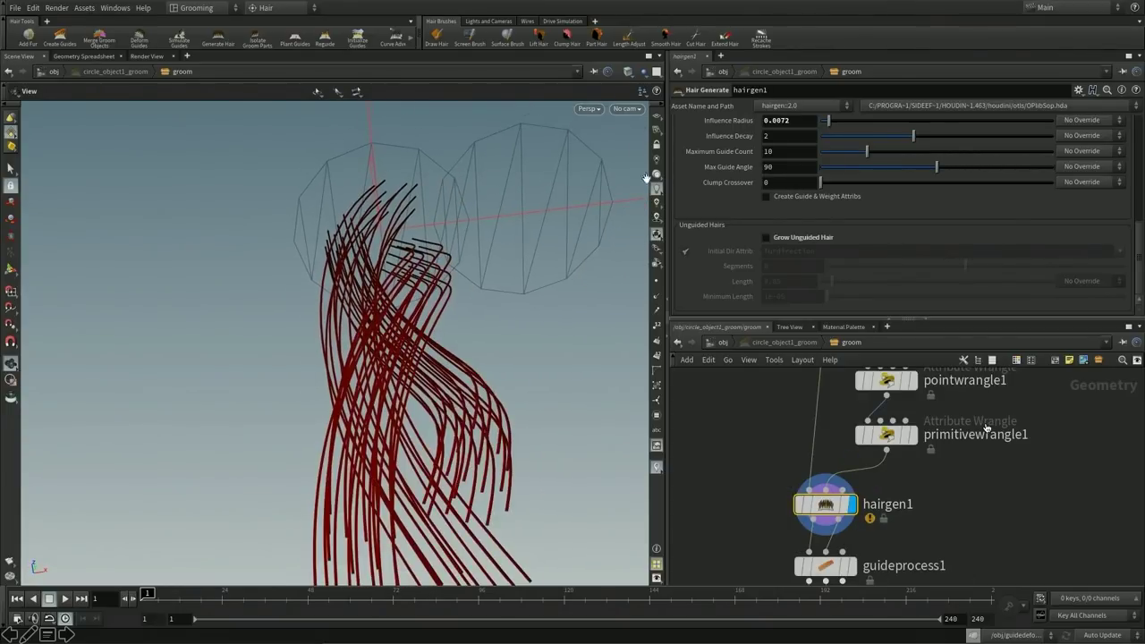
Step: Set hairgen1's Influence Radius to 0.0108 and check the braid down to its tips
scroll(826, 208, up, 2)
mouse_move(829, 168)
mouse_down()
mouse_move(845, 168)
mouse_move(833, 168)
mouse_up()
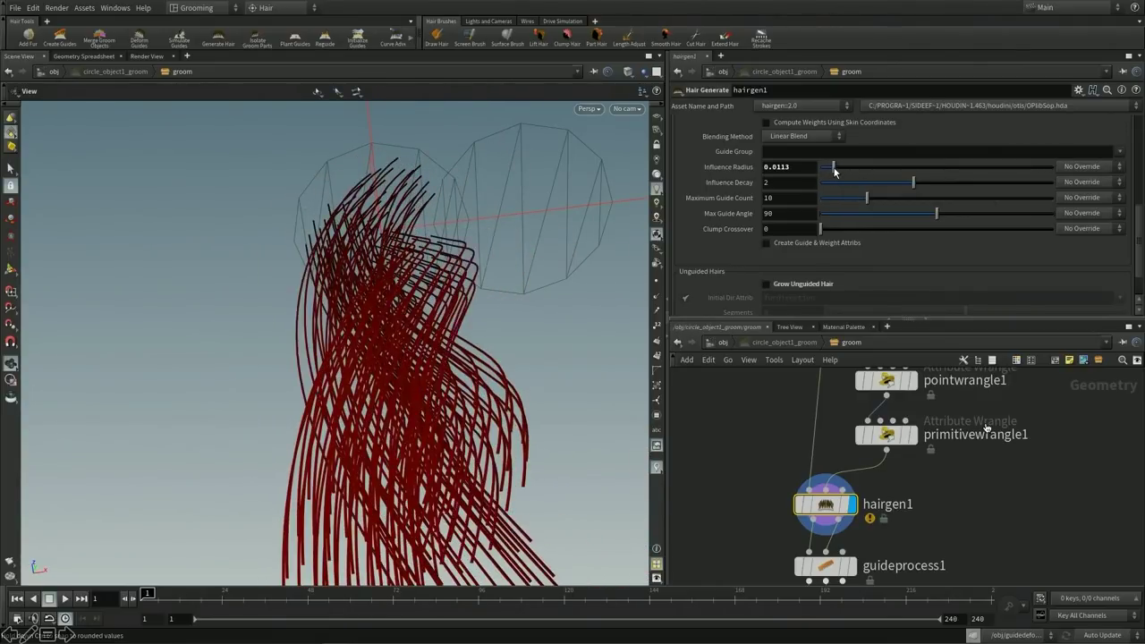
scroll(441, 237, down, 6)
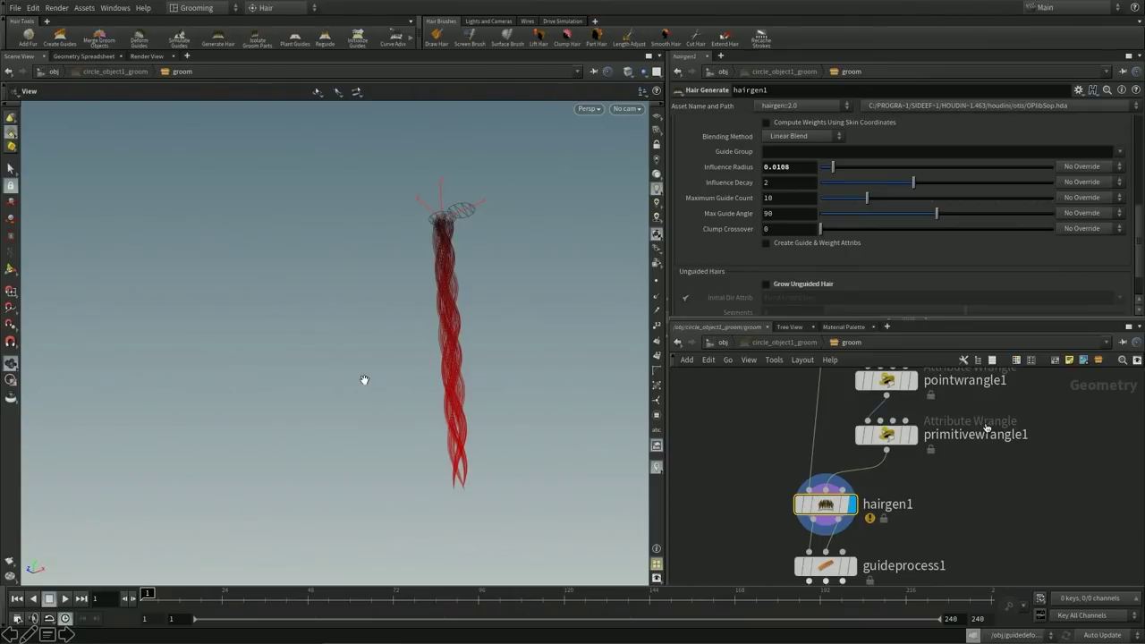
scroll(435, 455, up, 6)
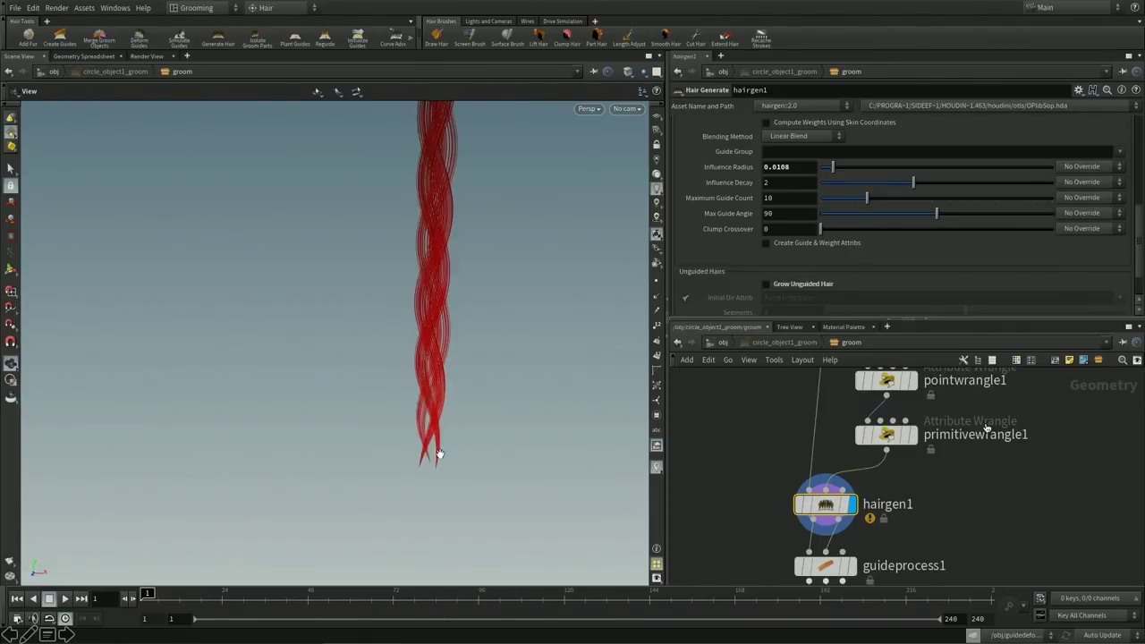
scroll(468, 493, up, 2)
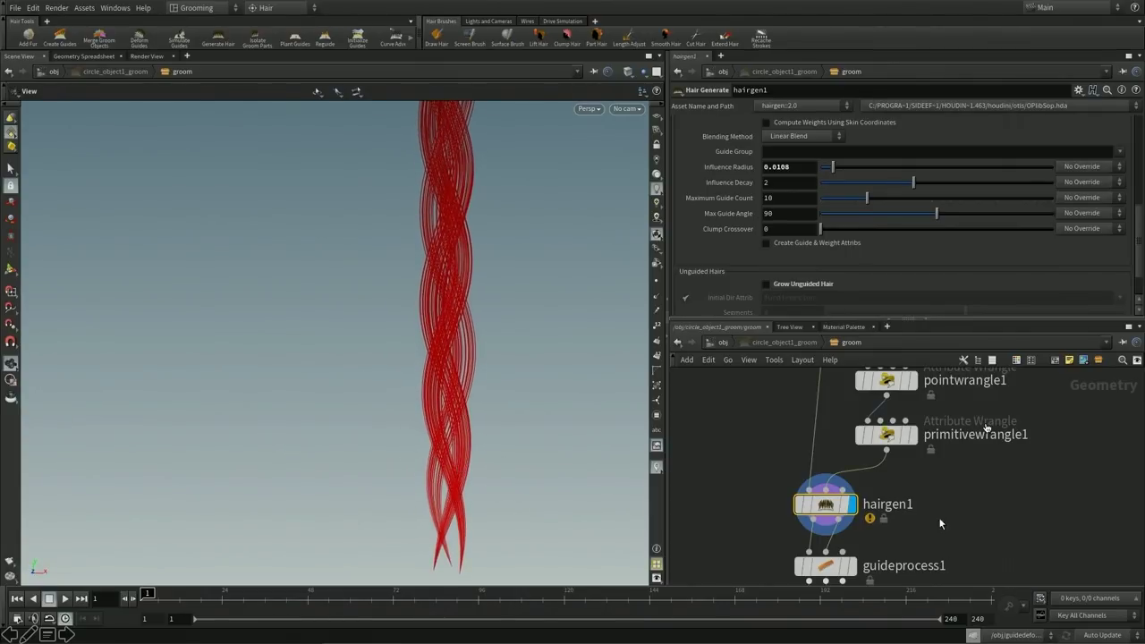
Step: Show pointwrangle1's parameters and highlight the vertex-index part of its tightness expression
scroll(984, 429, up, 2)
scroll(986, 428, down, 2)
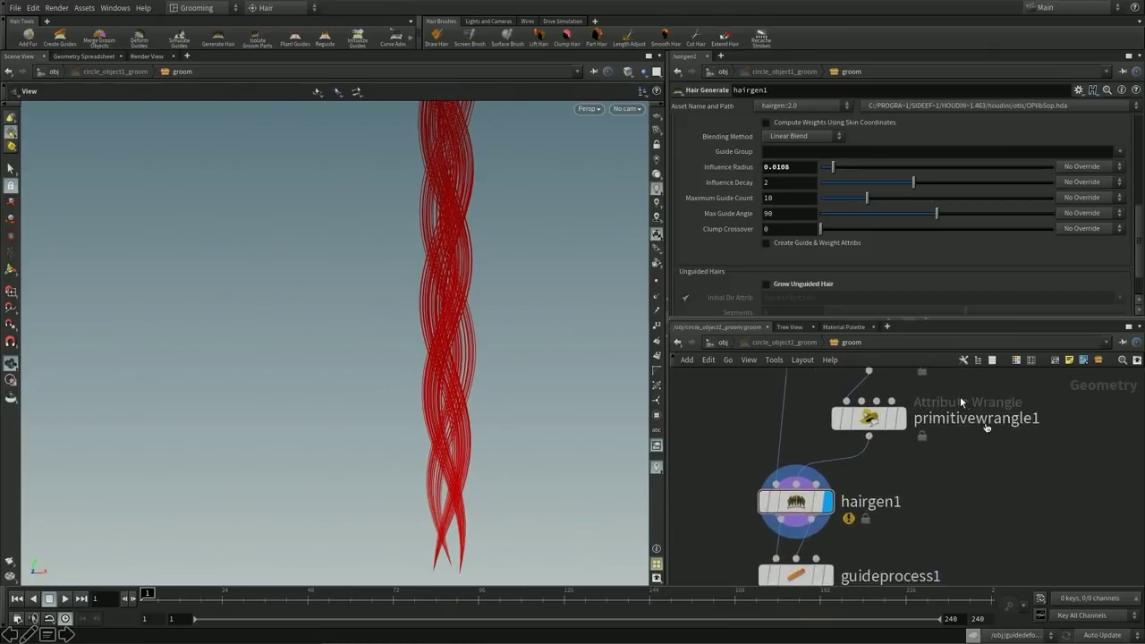
scroll(984, 428, up, 2)
click(984, 427)
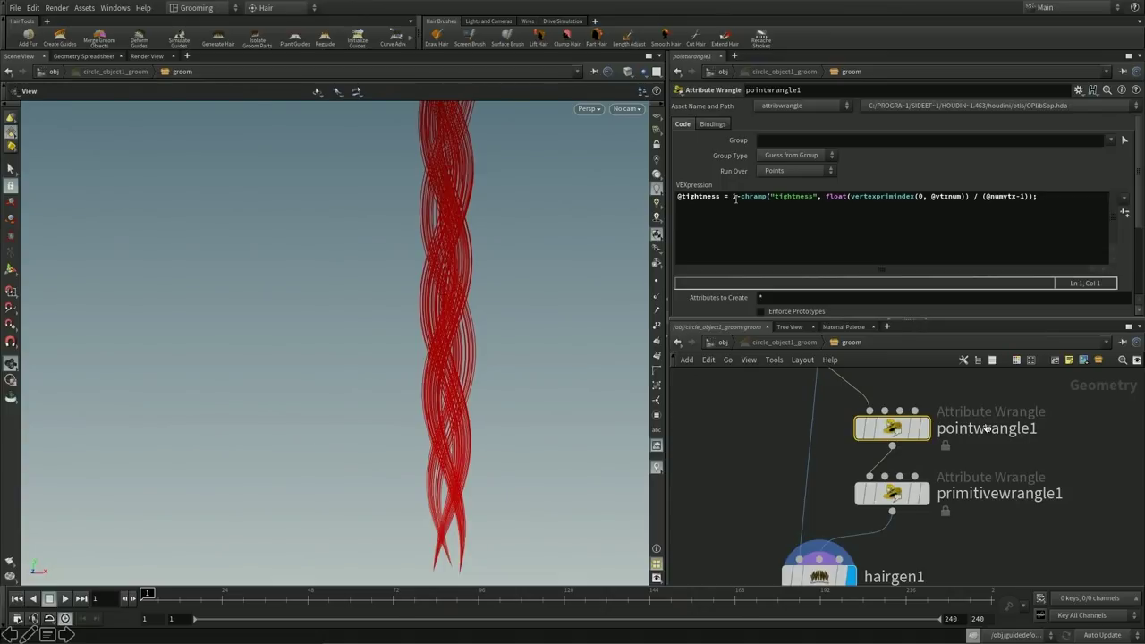
scroll(735, 198, down, 1)
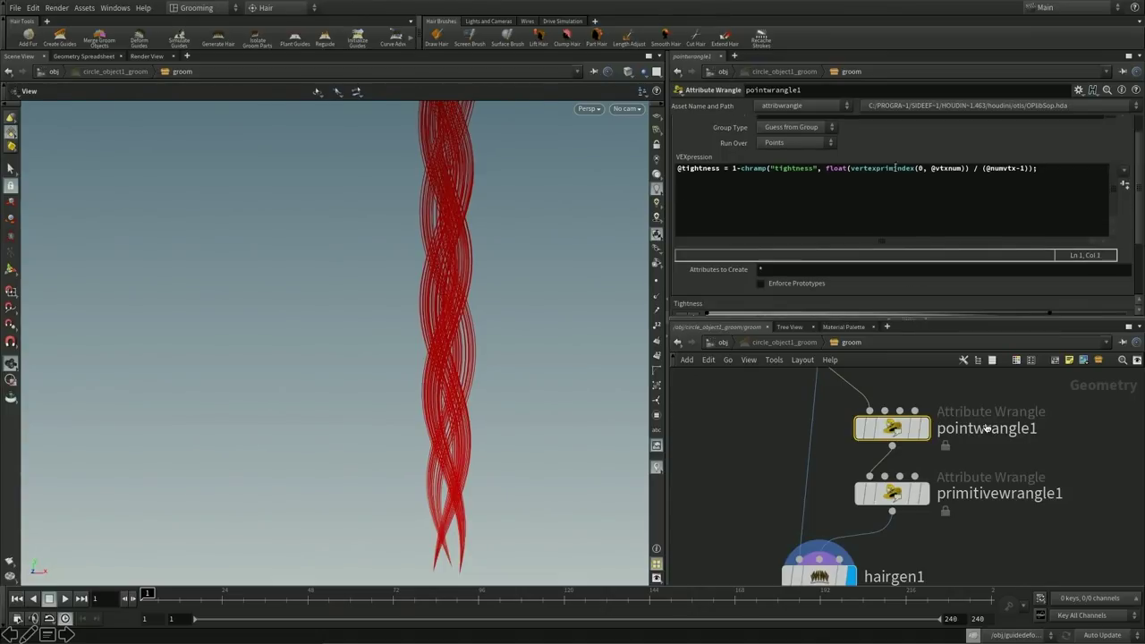
drag(850, 168, 1034, 169)
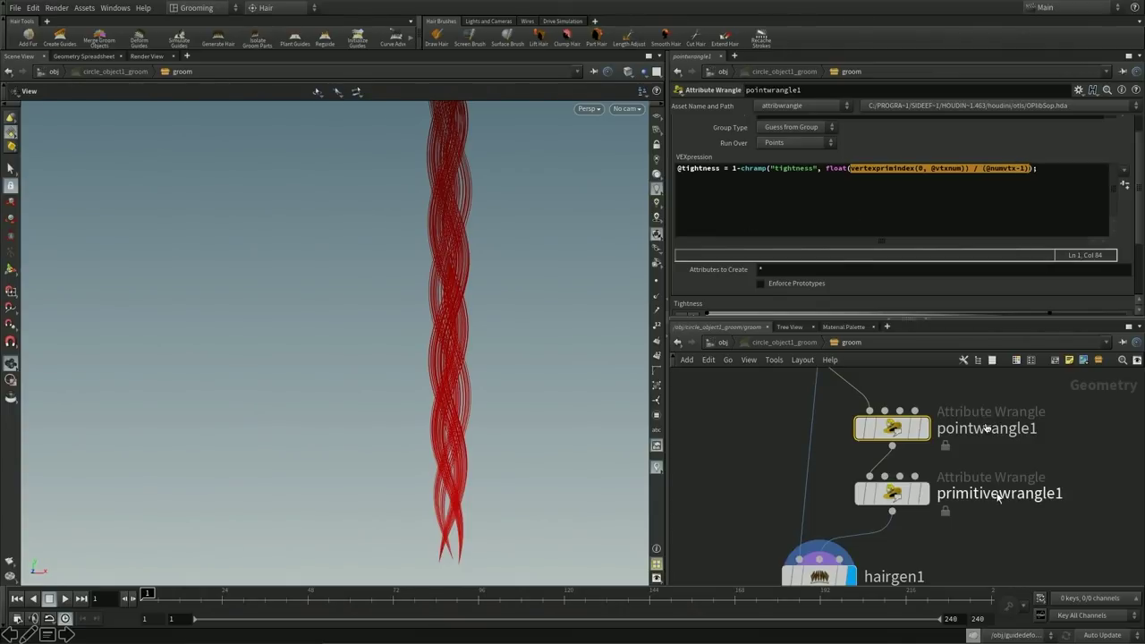
Step: Move point 2 of pointwrangle1's Tightness ramp to position 0.870555, keeping its value at 1
middle_drag(963, 542, 981, 504)
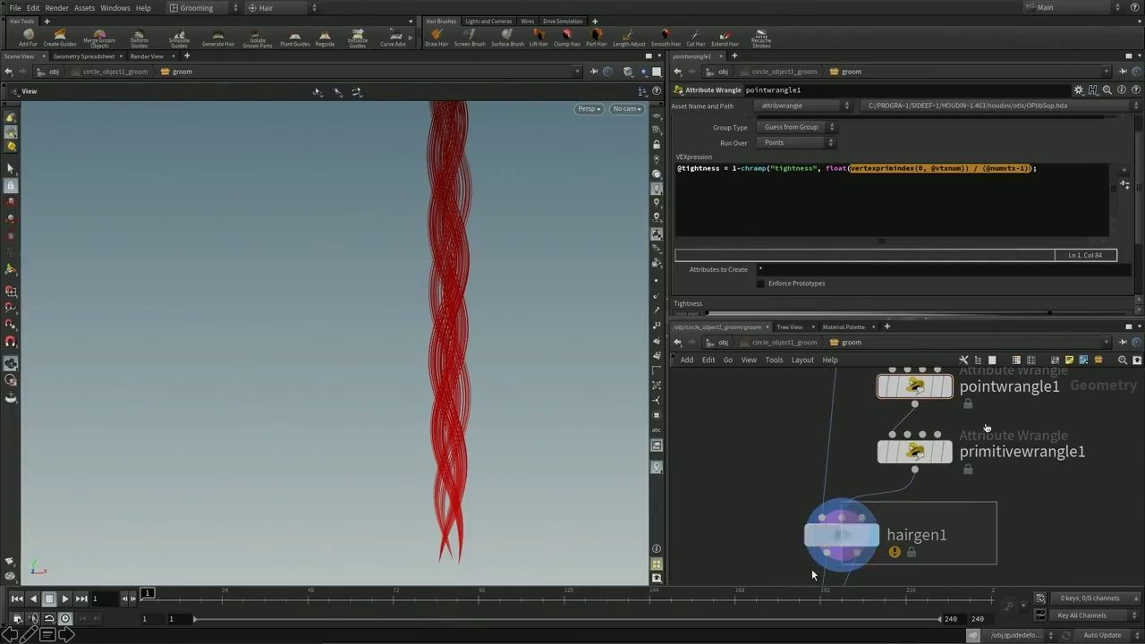
click(837, 535)
click(914, 386)
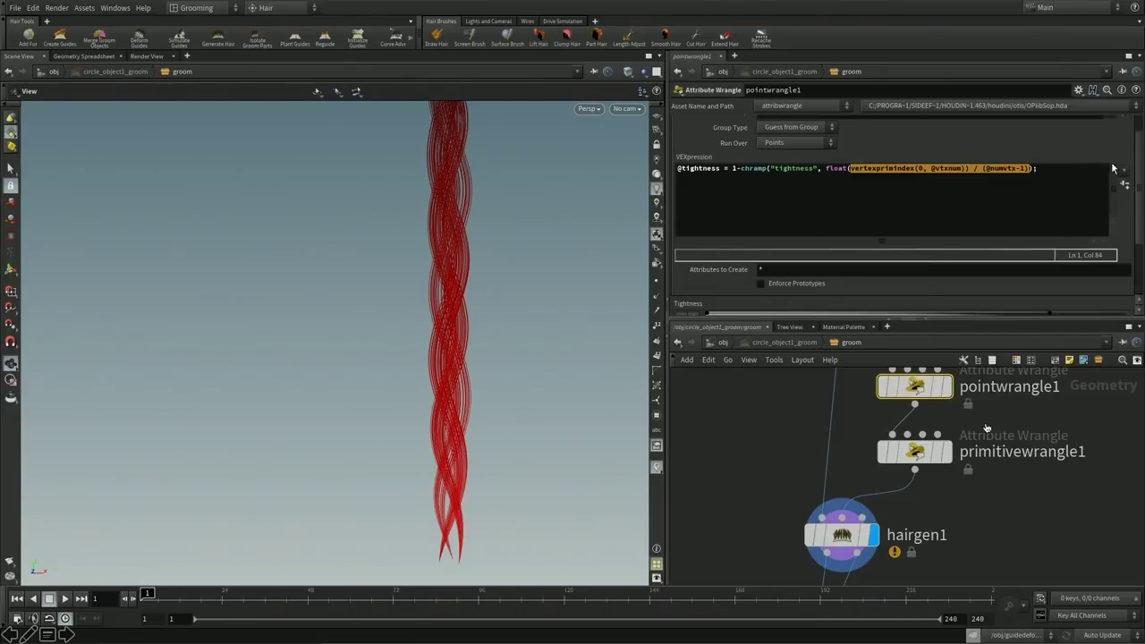
scroll(1142, 174, down, 3)
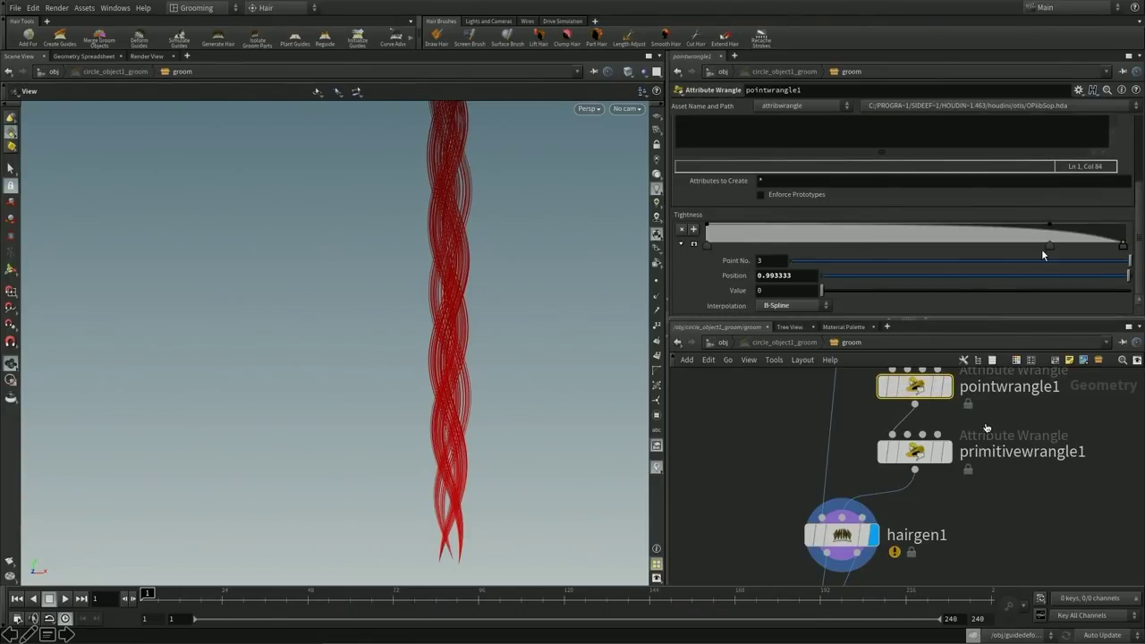
drag(1049, 230, 1084, 220)
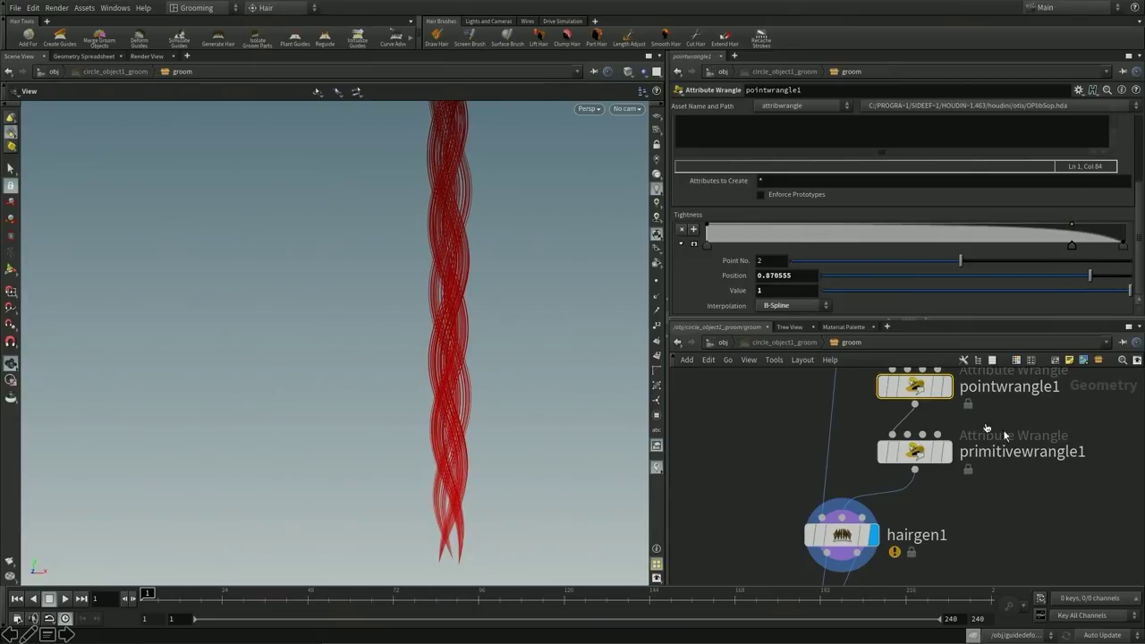
Step: Display primitivewrangle1 and show its code that assigns the clumpid attribute to each guide
scroll(473, 539, up, 6)
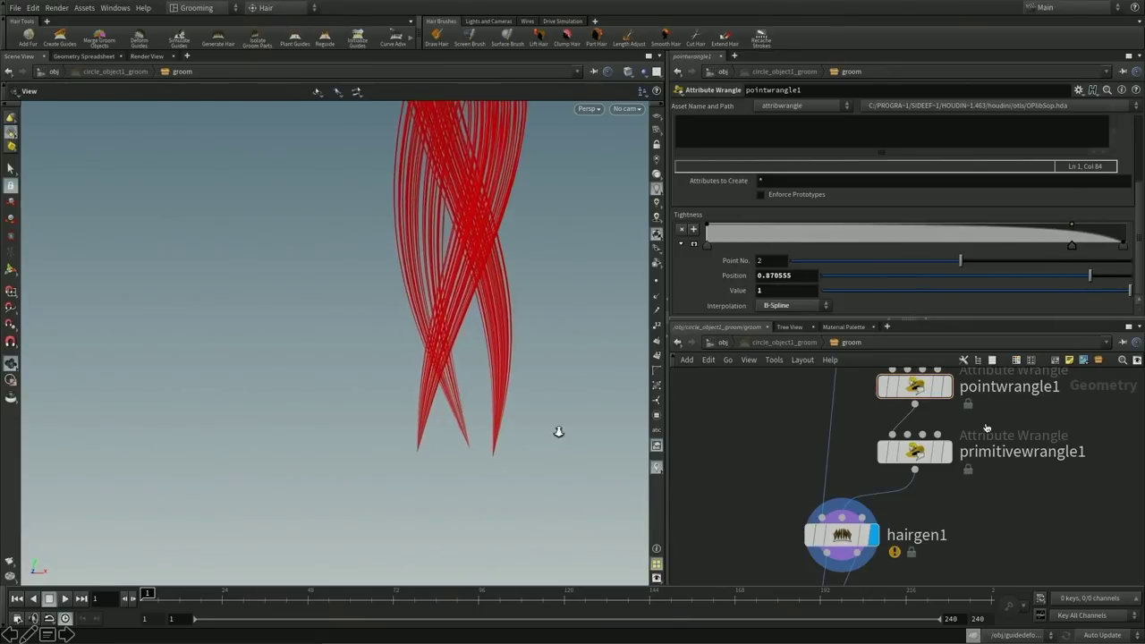
click(845, 536)
click(946, 451)
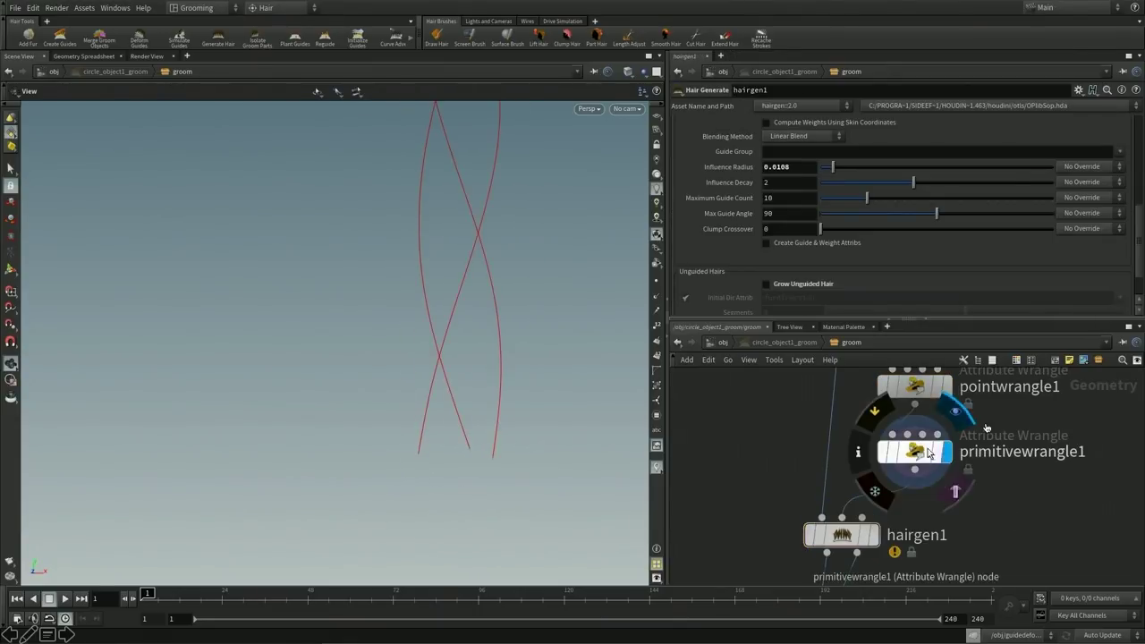
click(921, 454)
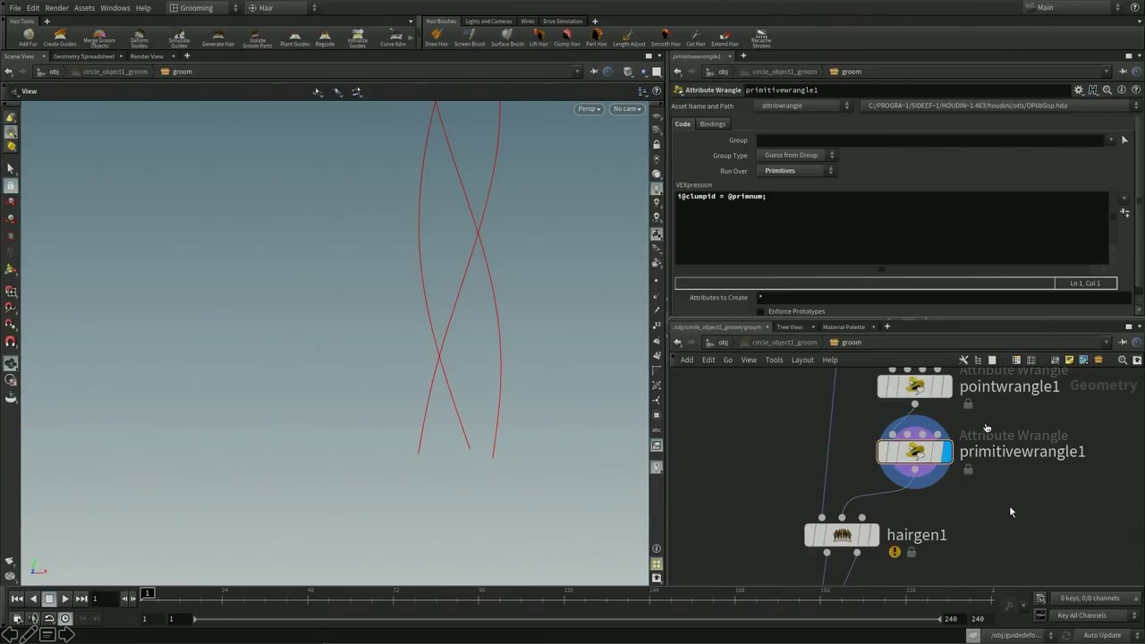
Step: Display hairgen1 again and review its guide interpolation settings, including Maximum Guide Count and Clump Crossover
click(841, 534)
click(873, 535)
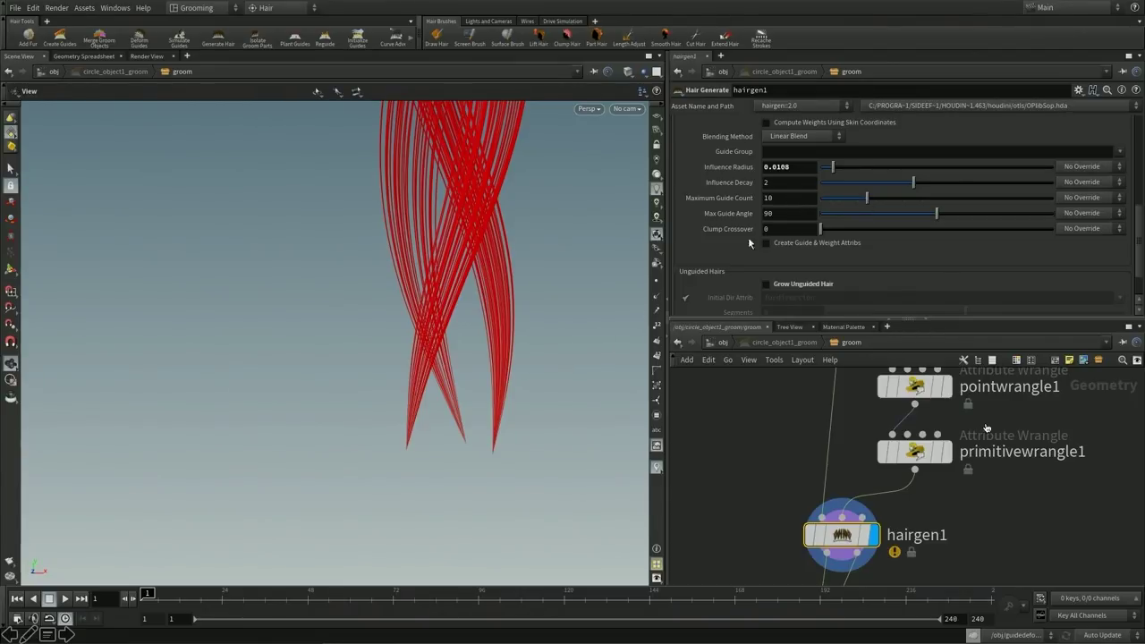
mouse_move(864, 200)
mouse_down()
mouse_move(828, 200)
mouse_move(889, 199)
mouse_move(867, 201)
mouse_up()
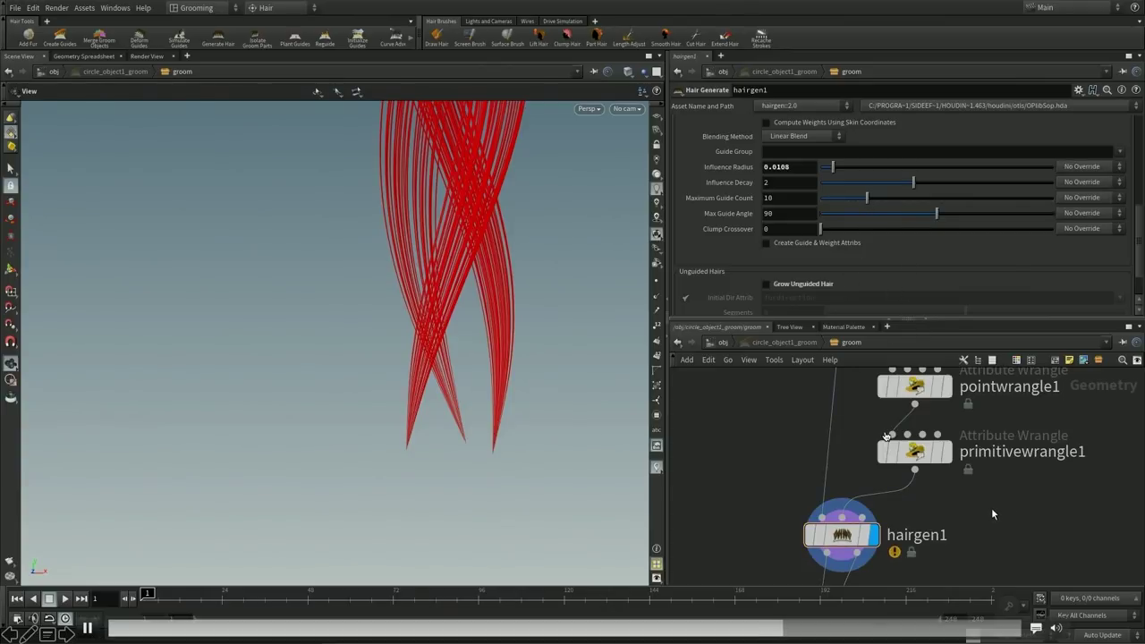
Step: Display guideprocess1 to inspect the hair tips, and display guideskinattriblookup2 to view the two copied braids
scroll(469, 484, down, 5)
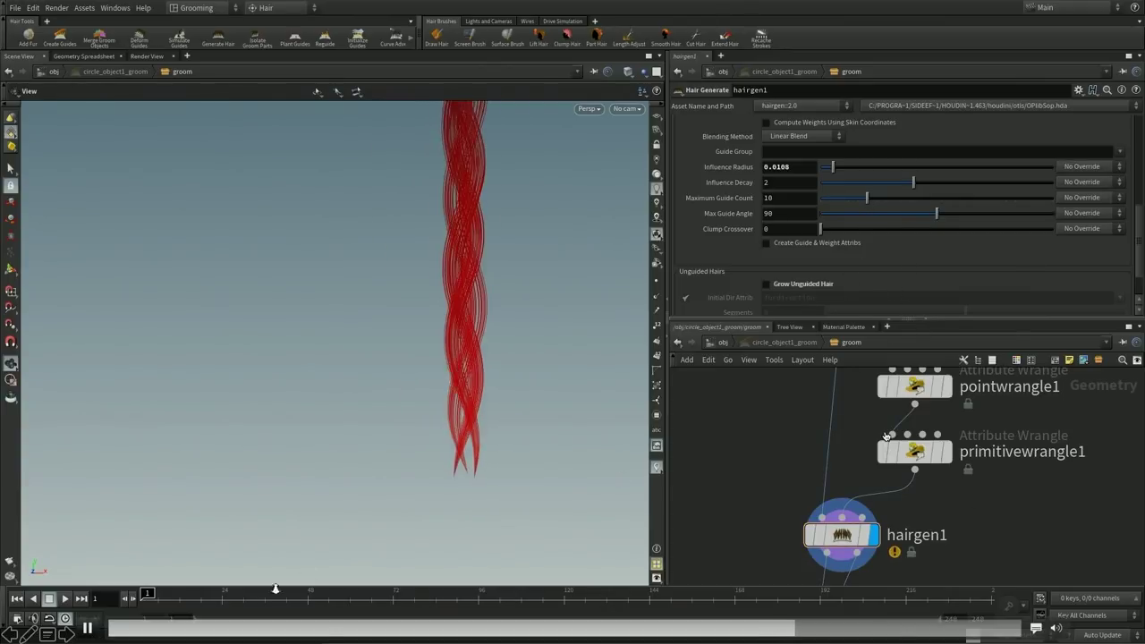
drag(391, 503, 453, 474)
scroll(948, 501, down, 3)
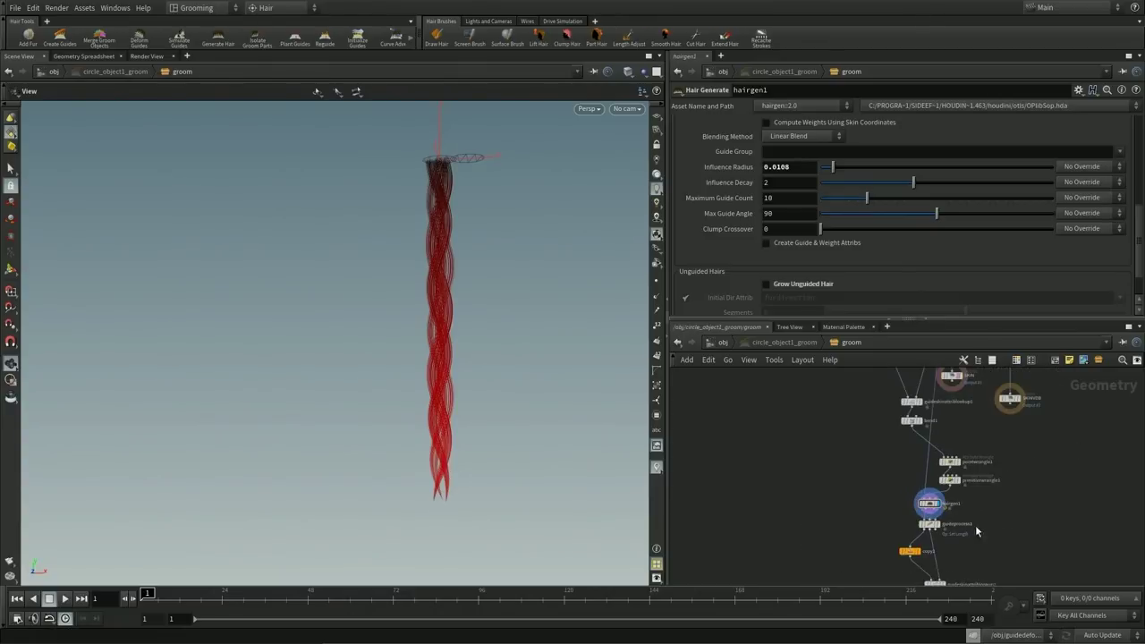
scroll(938, 539, up, 2)
click(883, 488)
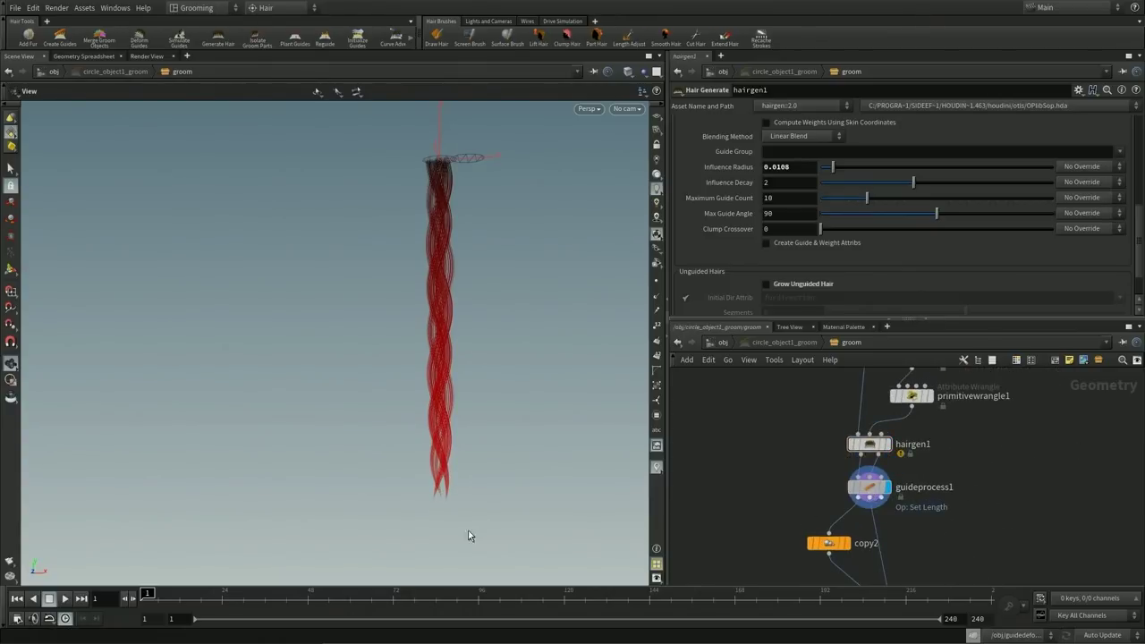
scroll(608, 361, up, 5)
scroll(280, 475, down, 5)
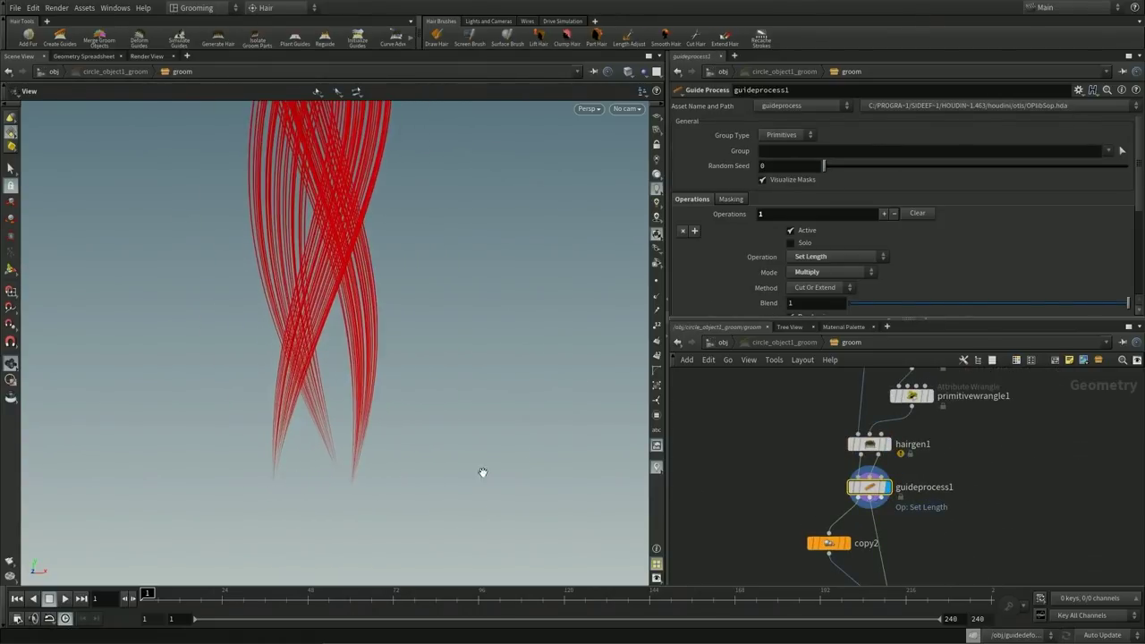
middle_drag(948, 536, 934, 392)
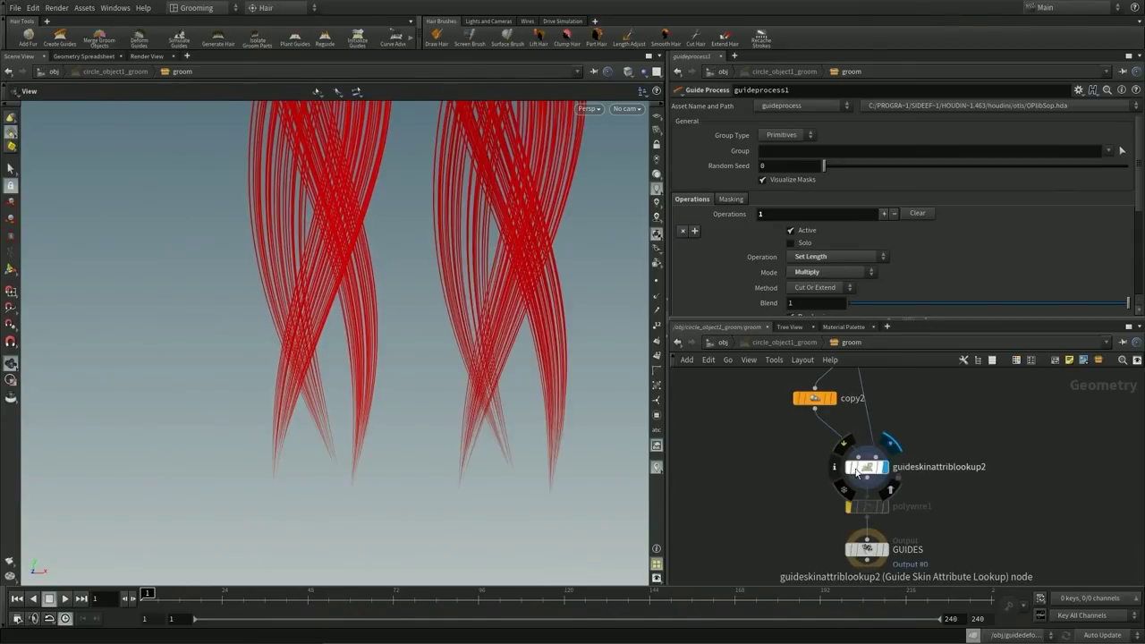
Step: Return to object level, display guidedeform1_sim, play the braid simulation and rewind to the first frame
key(u)
scroll(895, 465, up, 3)
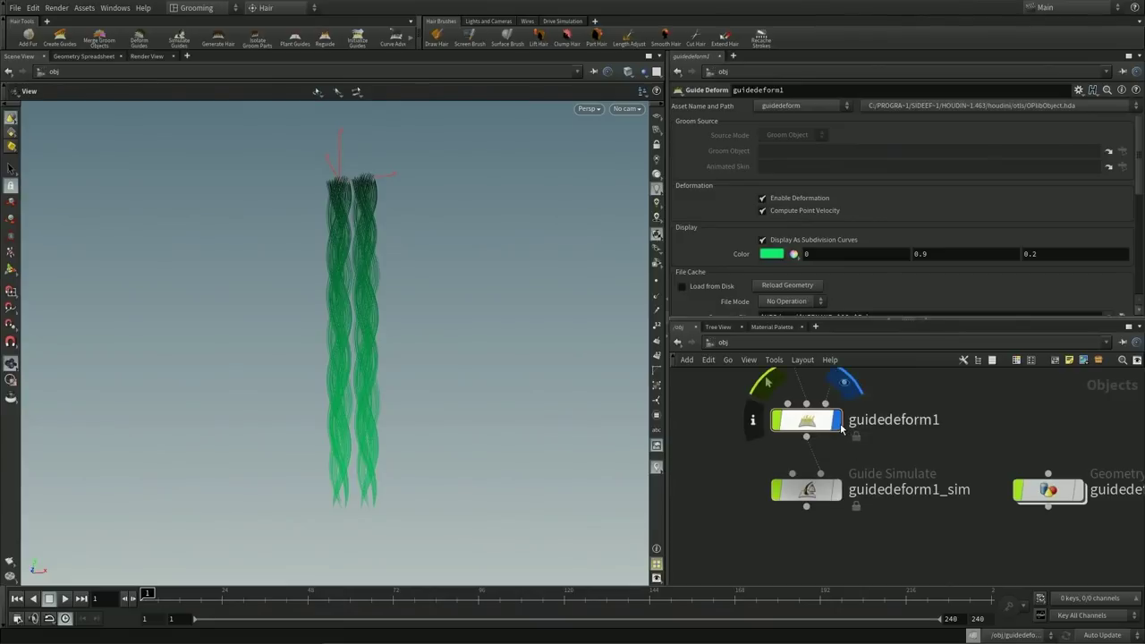
click(835, 489)
click(802, 490)
key(Up)
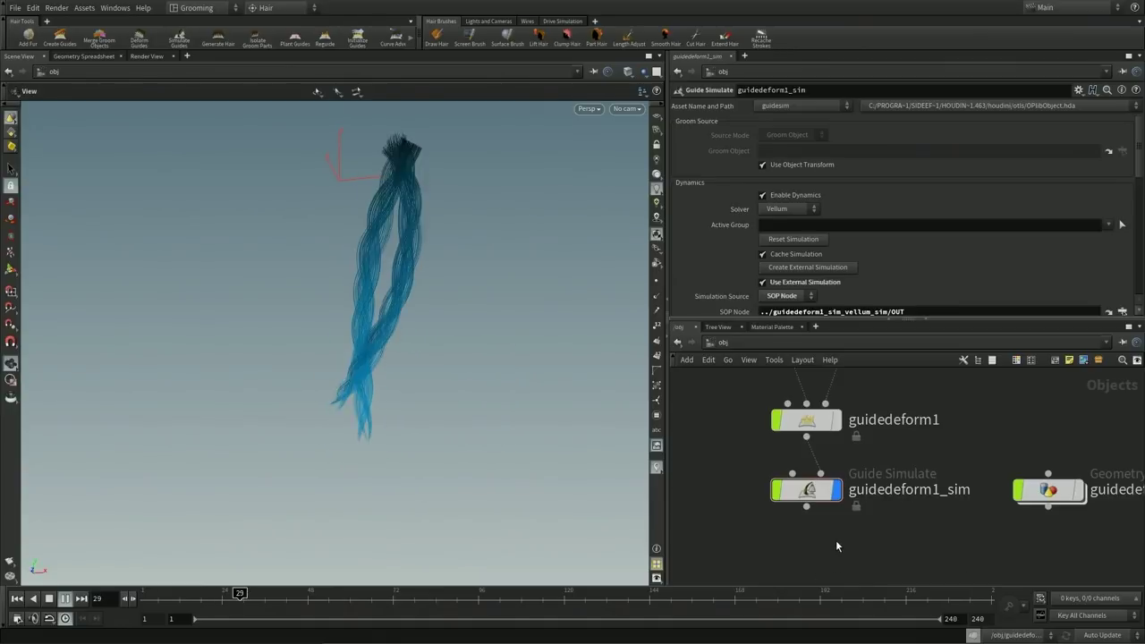
key(ctrl+Up)
key(h)
Step: Enter the circle groom's network again and review copy2's translate and clumpid copy-number settings against the two braids
double_click(815, 442)
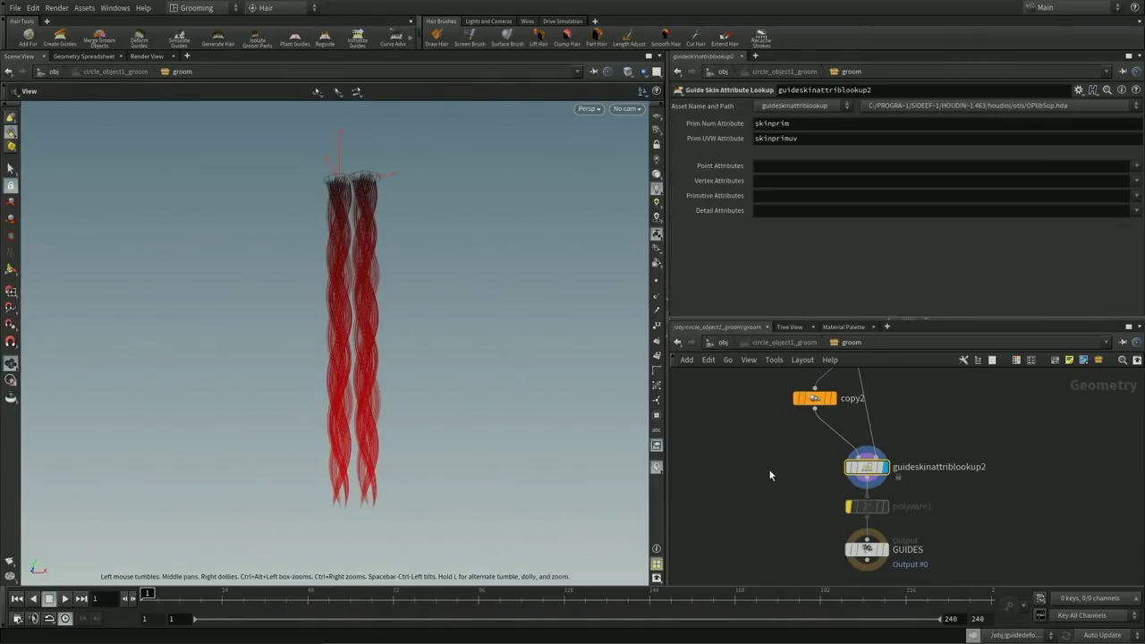
middle_drag(726, 394, 767, 536)
key(Up)
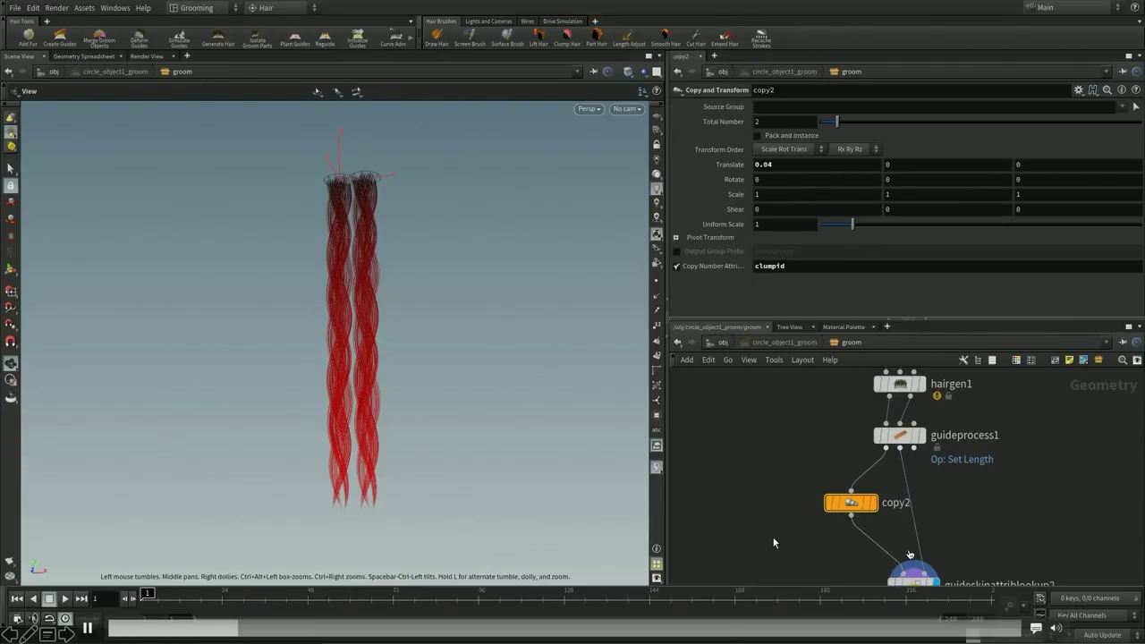
scroll(792, 570, up, 2)
drag(1035, 531, 844, 459)
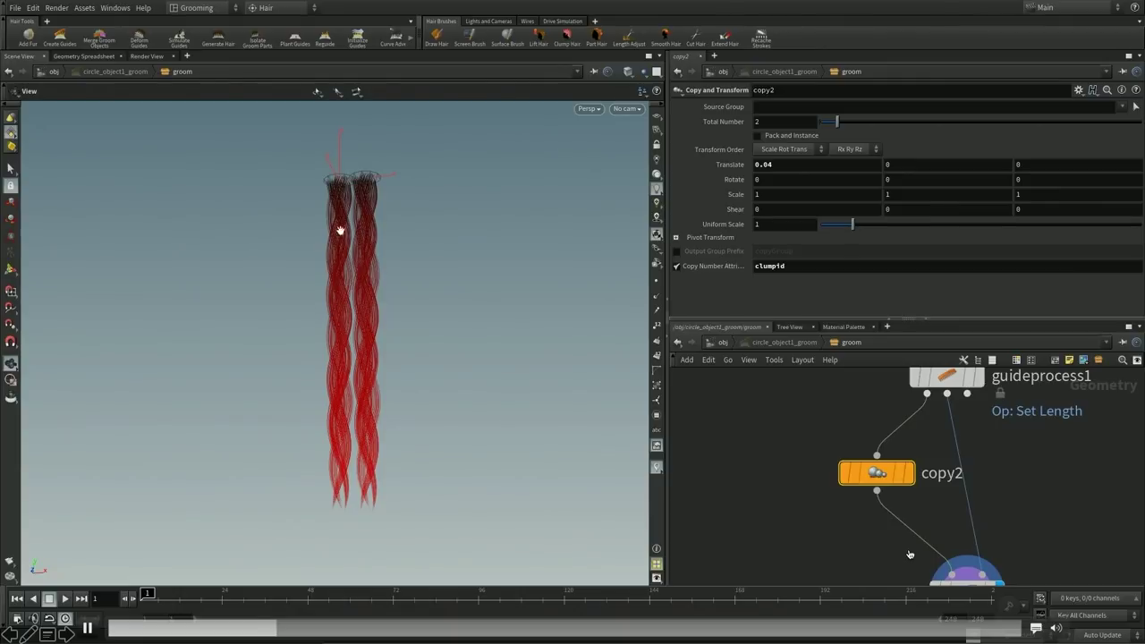
drag(343, 265, 330, 387)
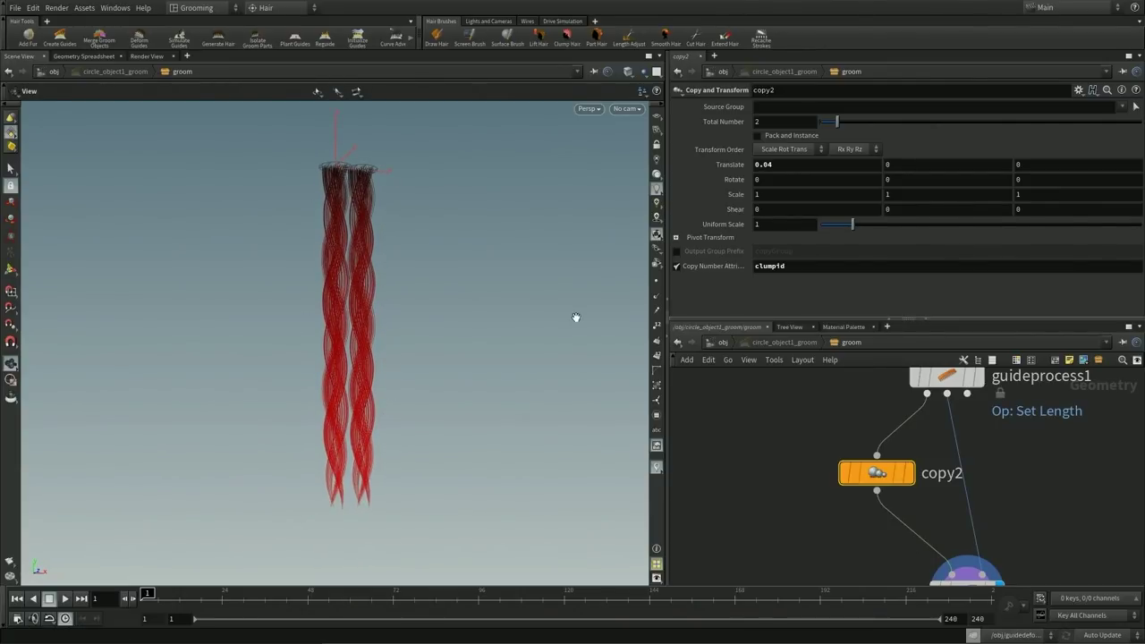
Step: Examine the two braids and check copy2's clumpid values in the Geometry Spreadsheet, and return to the scene view
drag(366, 286, 324, 314)
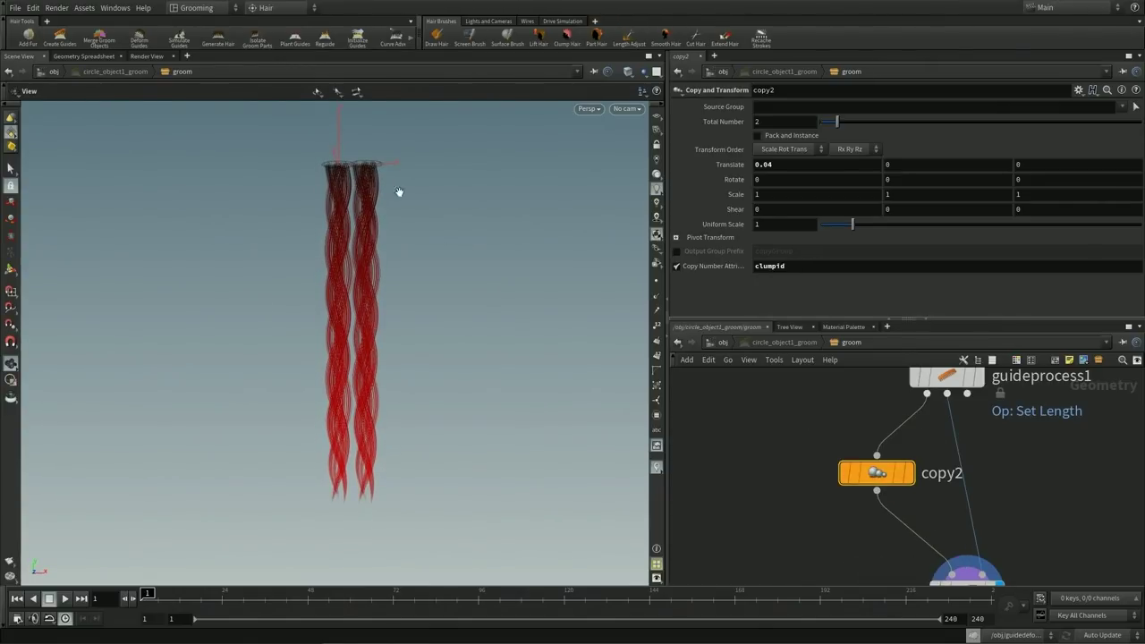
drag(386, 328, 453, 312)
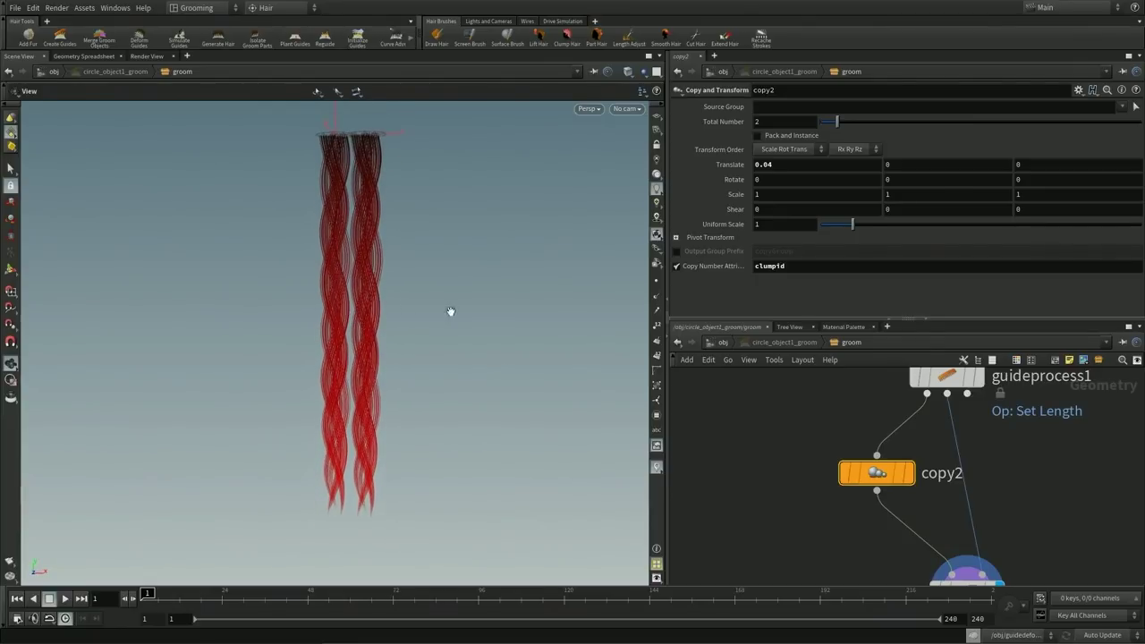
click(847, 263)
click(829, 267)
key(Return)
click(84, 55)
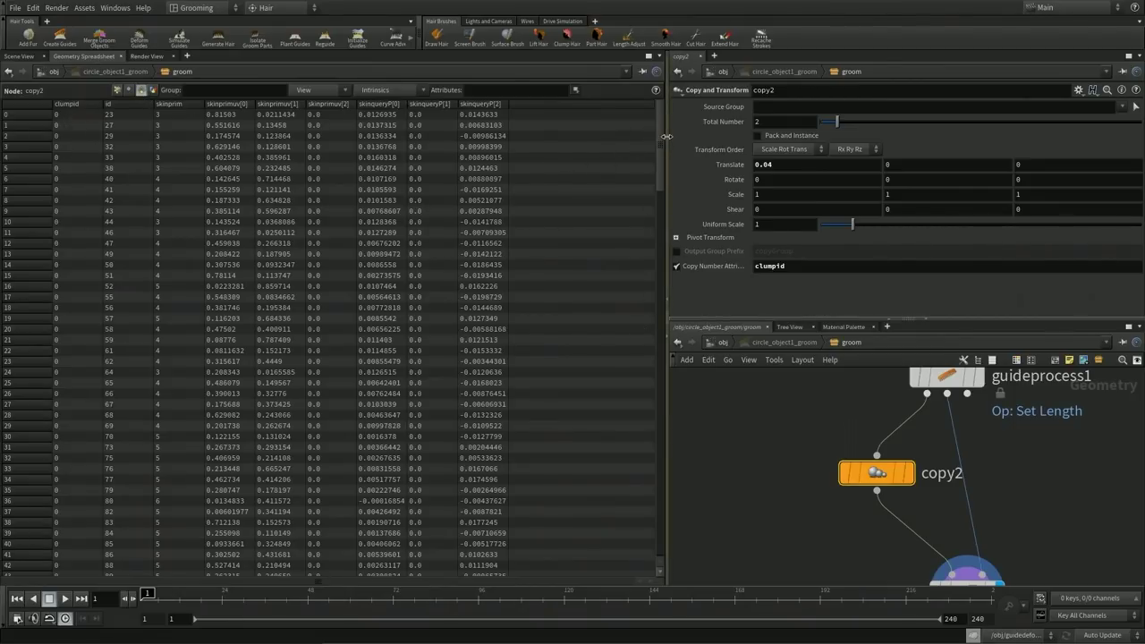
drag(660, 143, 604, 402)
click(20, 56)
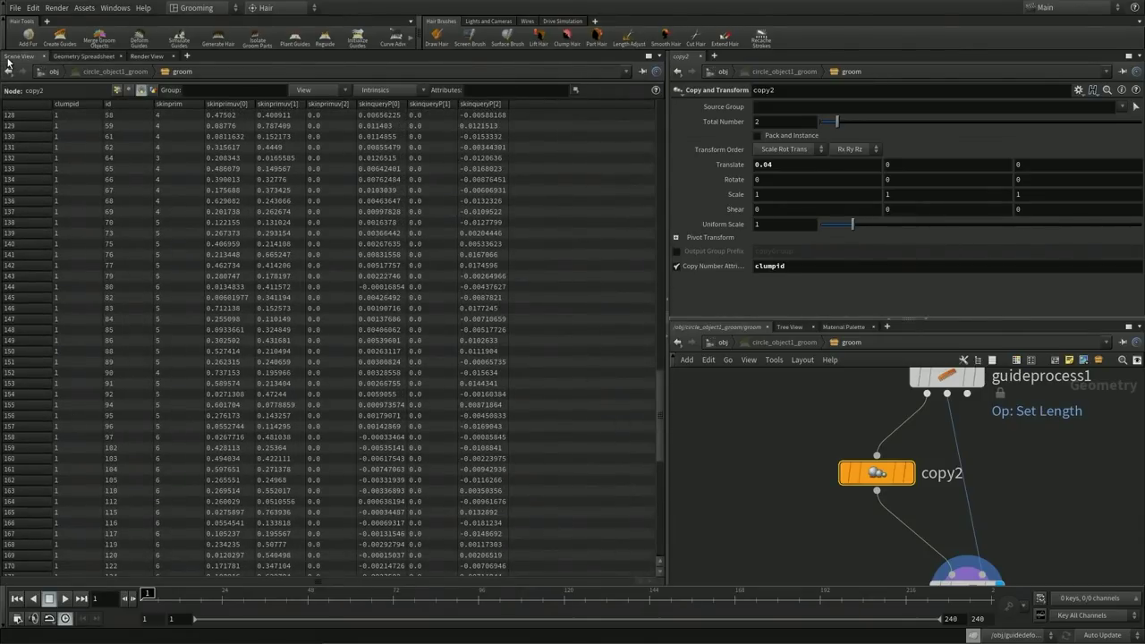
Step: Enter the guidedeform1_sim_vellum_sim network at object level and display vellumhair1 and vellumglue2 in turn
click(713, 340)
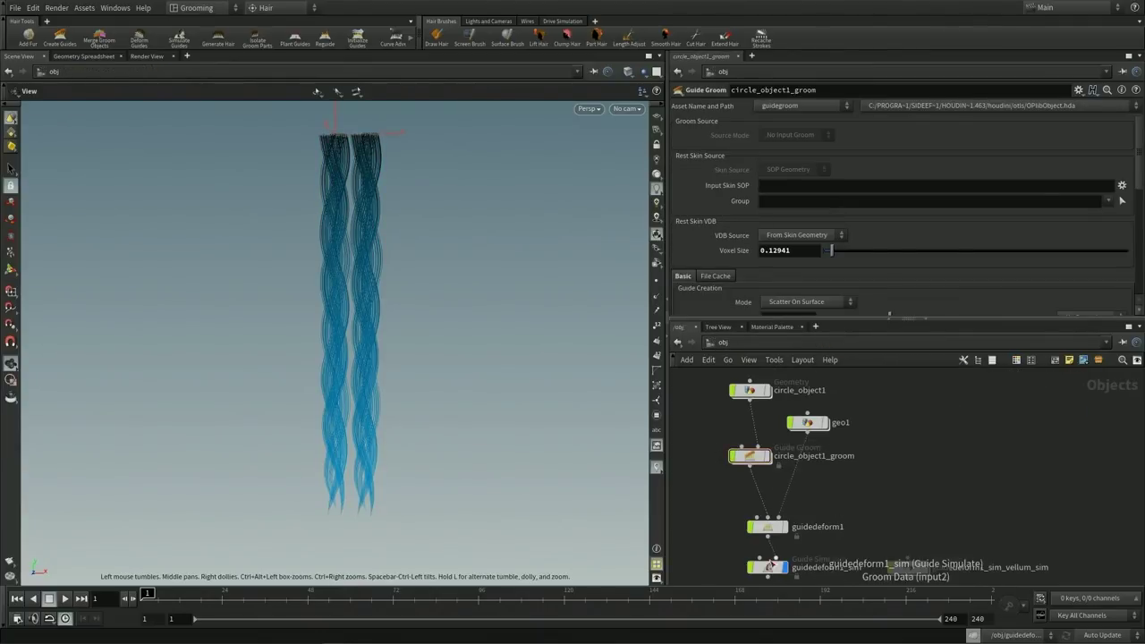
double_click(908, 567)
scroll(802, 536, up, 5)
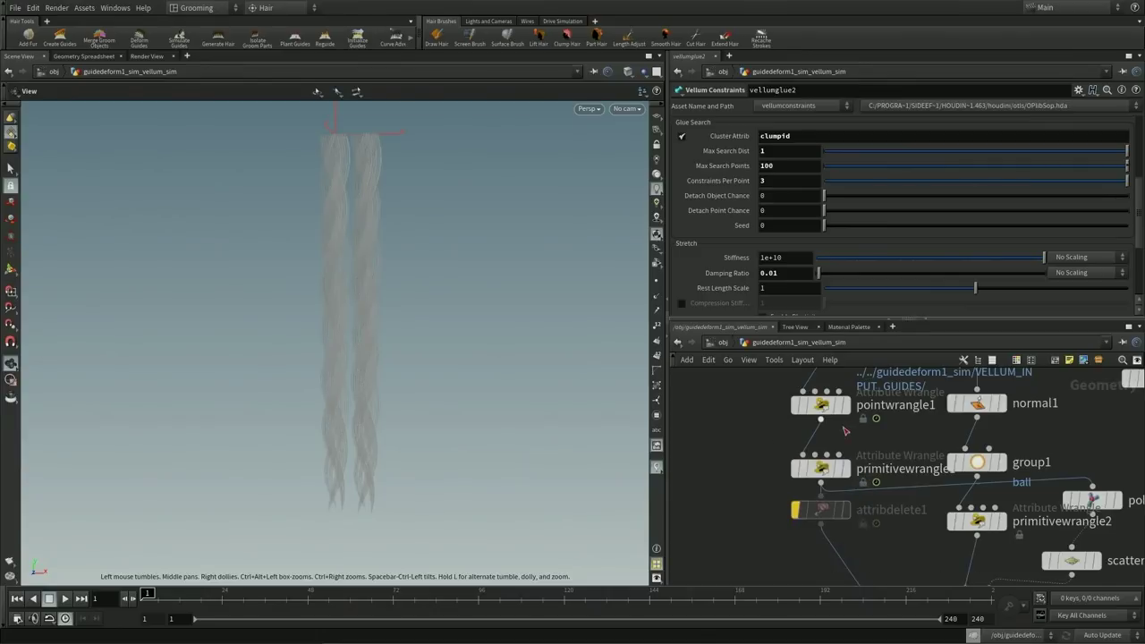
scroll(756, 496, down, 5)
scroll(831, 456, up, 6)
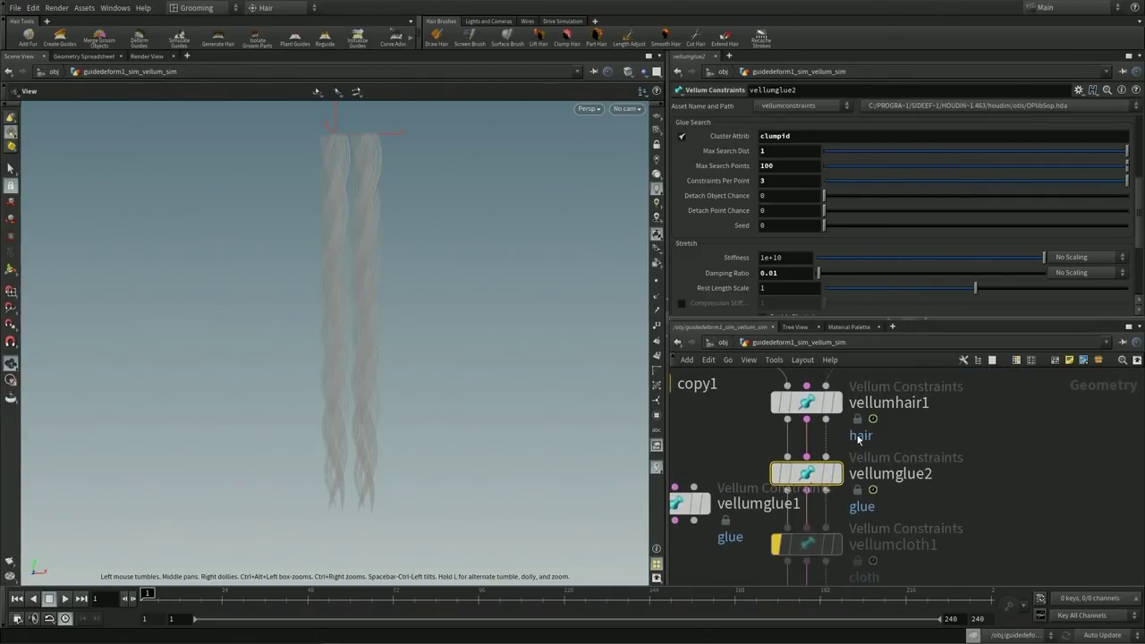
click(787, 404)
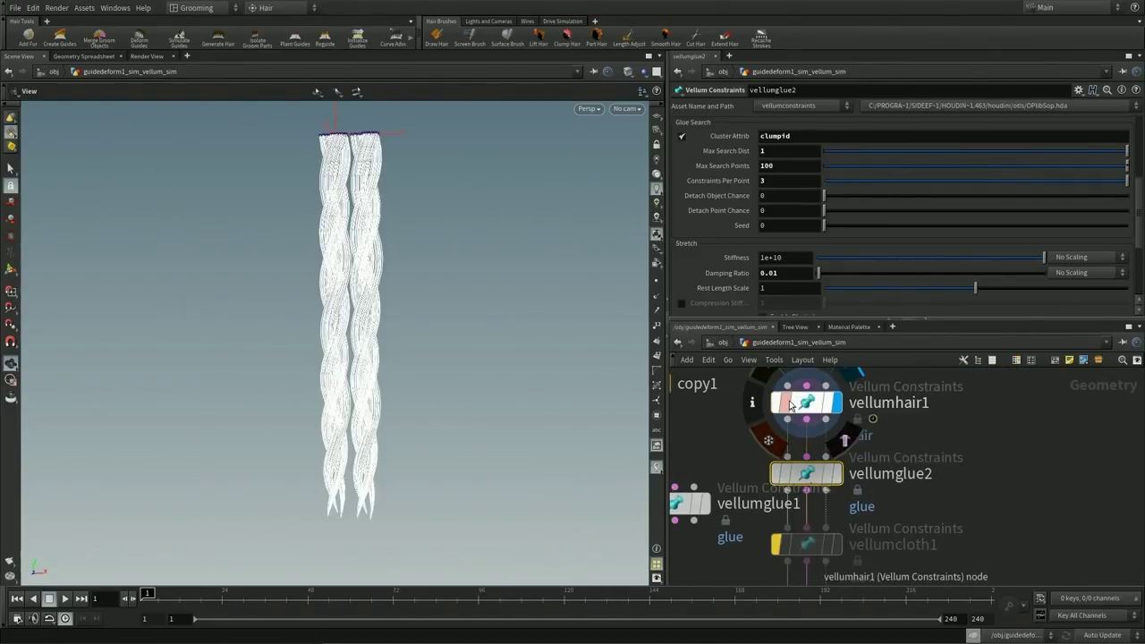
click(798, 403)
scroll(762, 261, down, 2)
click(836, 474)
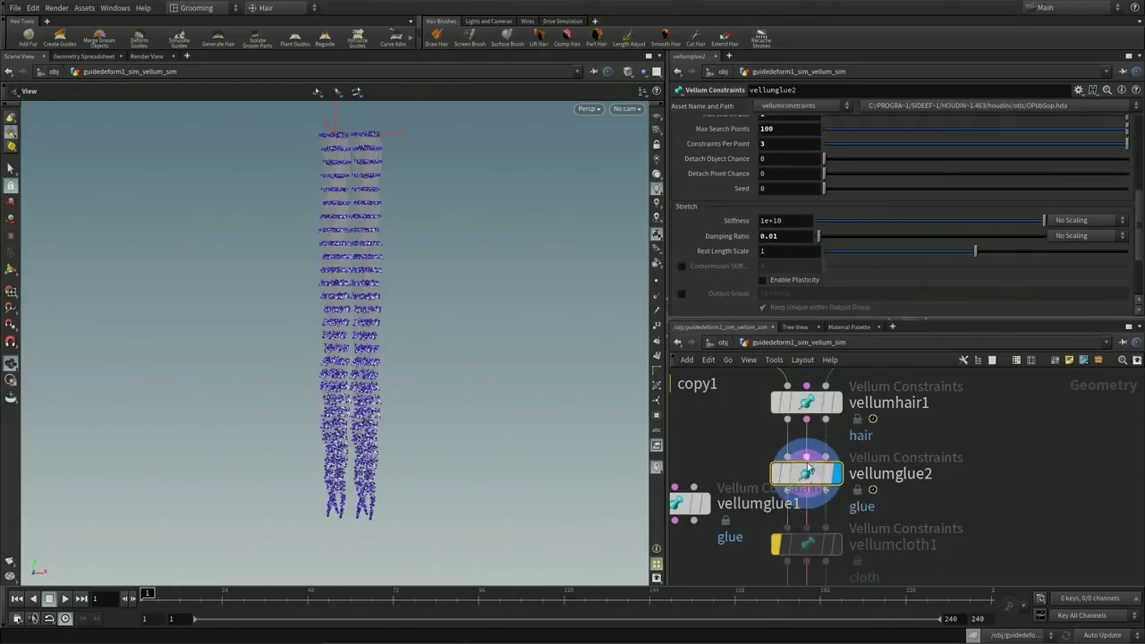
Step: Examine vellumglue2's glue constraints near the braid roots along with its Glue Search settings
middle_drag(937, 504, 947, 488)
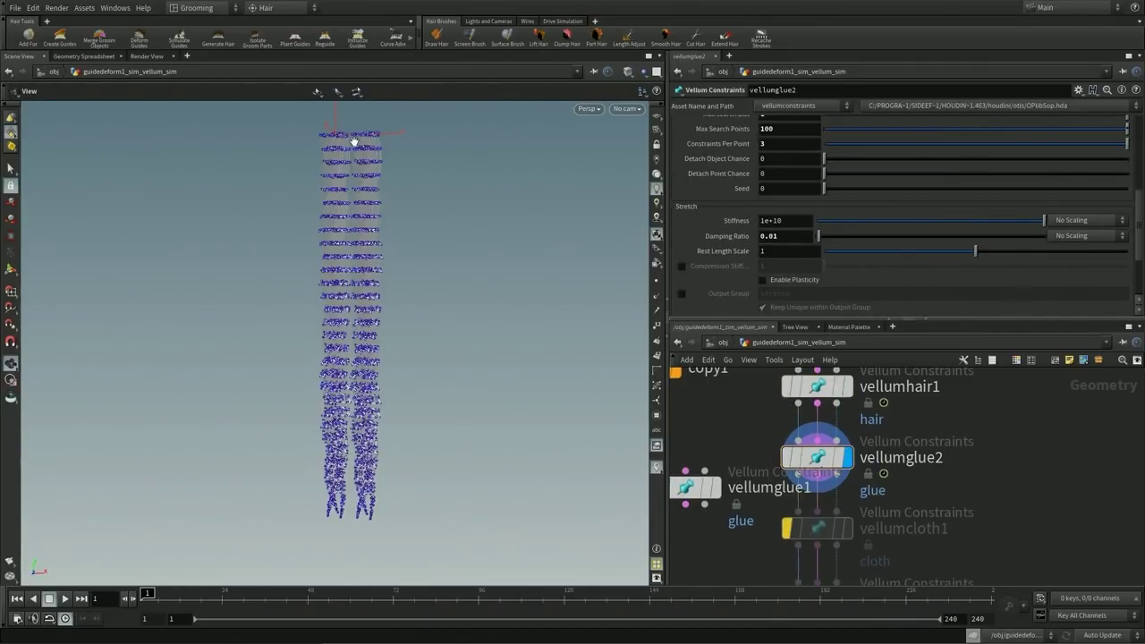
scroll(354, 141, up, 8)
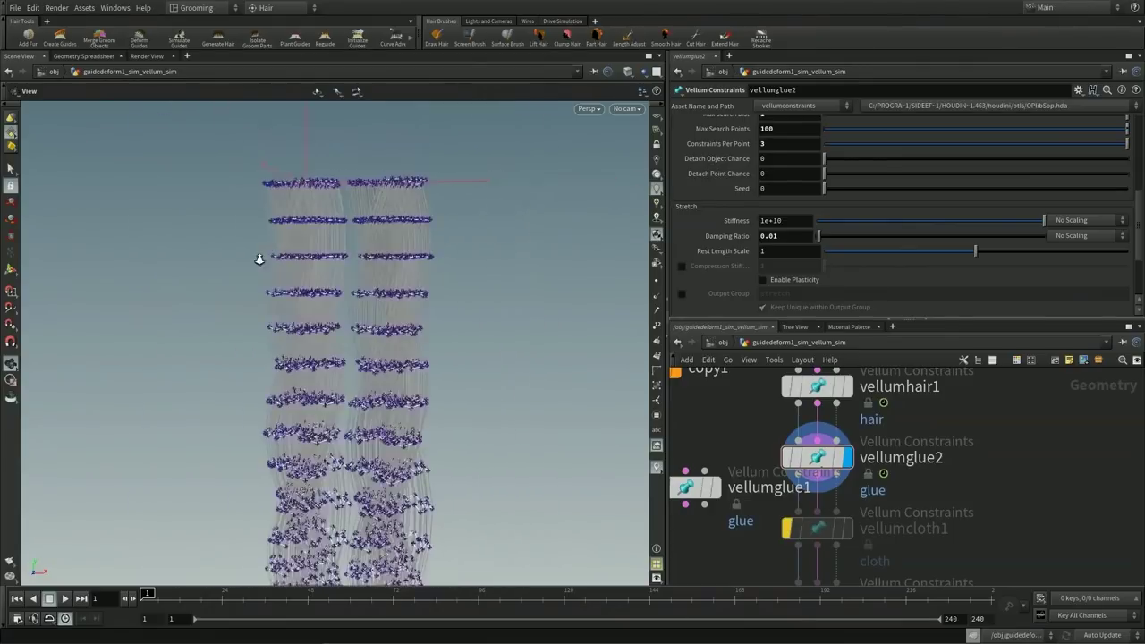
scroll(261, 259, up, 4)
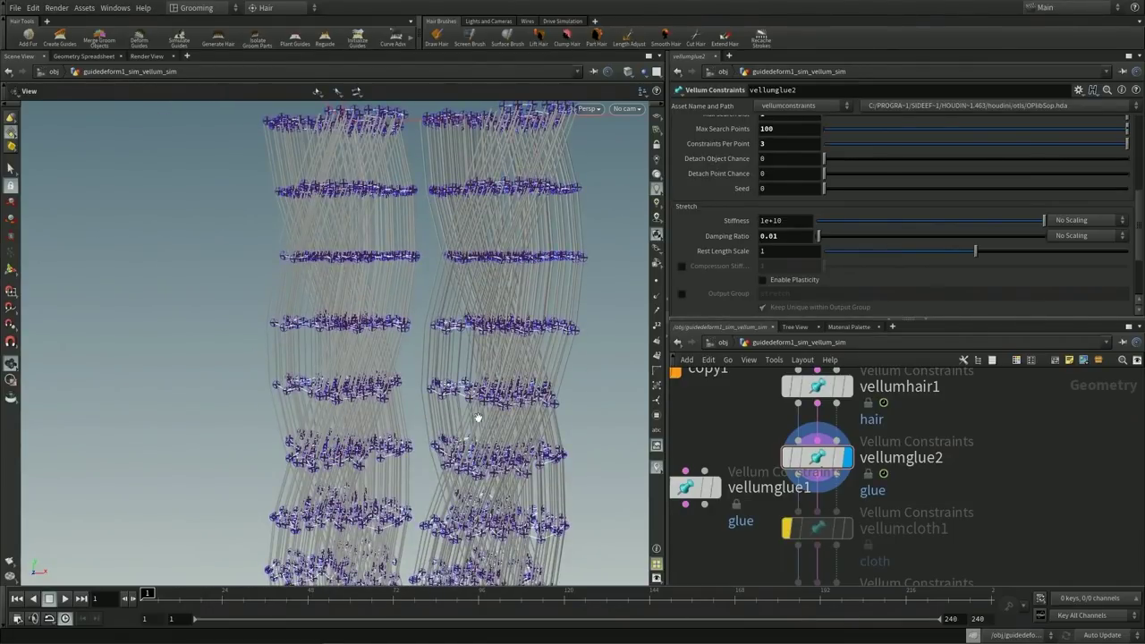
scroll(477, 418, down, 3)
scroll(711, 264, up, 5)
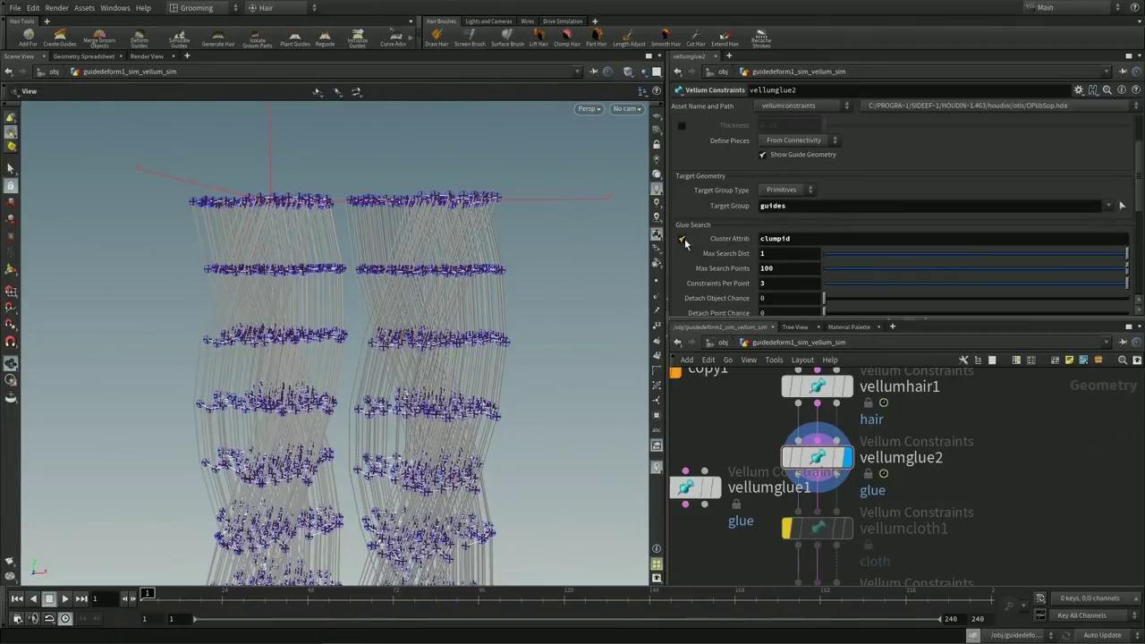
Step: Disable vellumglue2's Cluster Attrib and set Constraints Per Point to 10
click(681, 239)
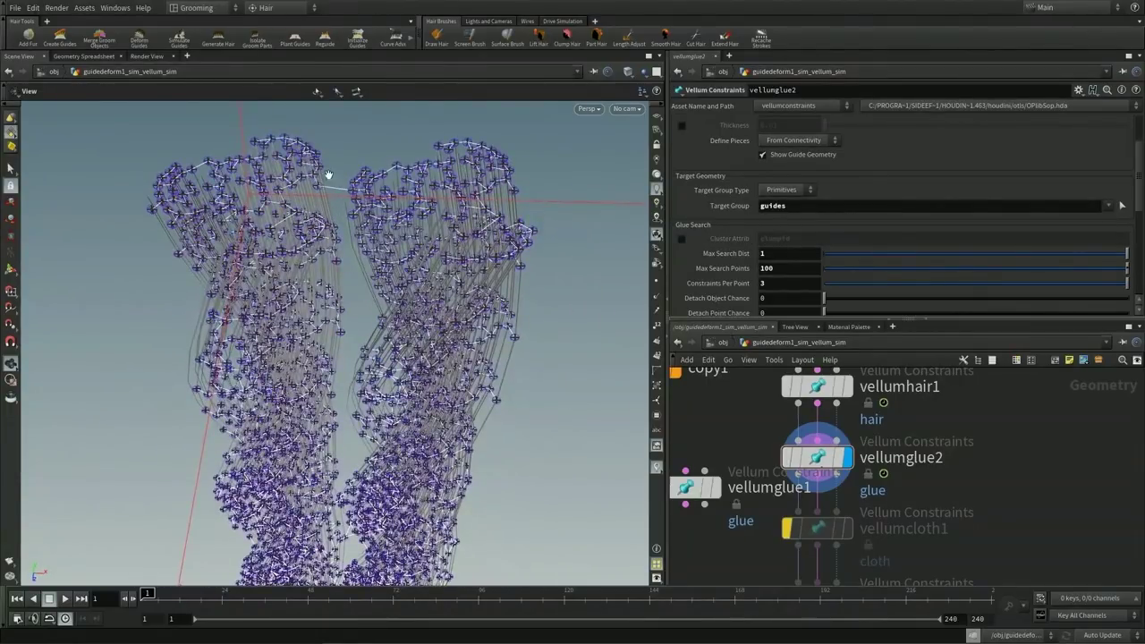
scroll(731, 250, down, 1)
middle_drag(786, 265, 786, 265)
middle_drag(862, 266, 908, 278)
mouse_move(805, 272)
middle_down()
mouse_move(832, 268)
mouse_move(810, 268)
middle_up()
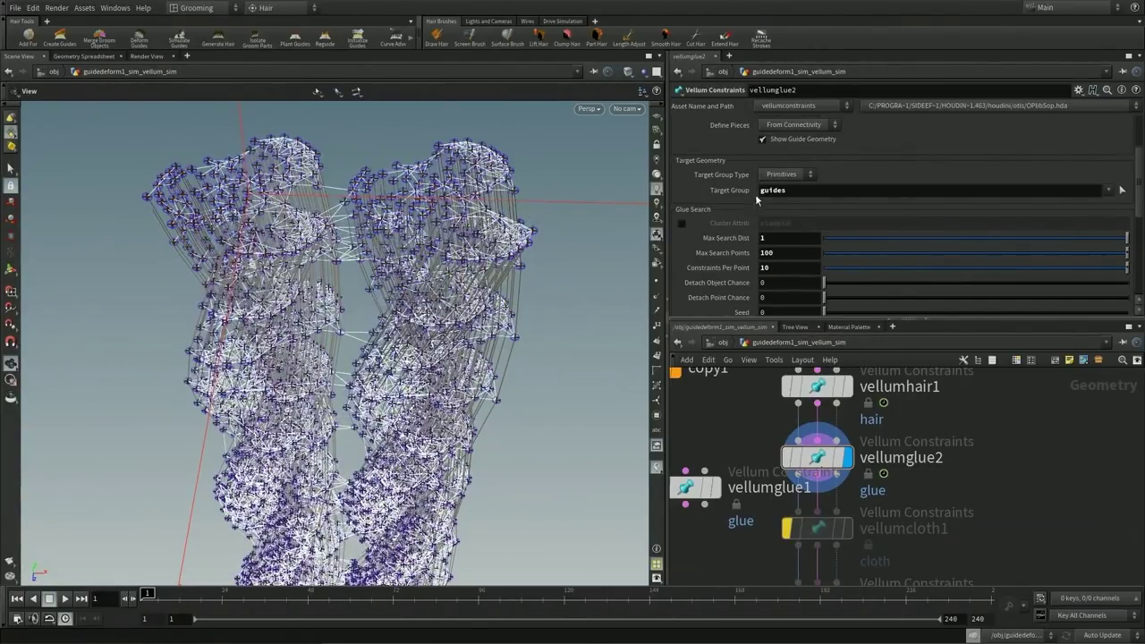
Step: Re-enable vellumglue2's clumpid Cluster Attrib and set Constraints Per Point to 3
scroll(749, 214, up, 3)
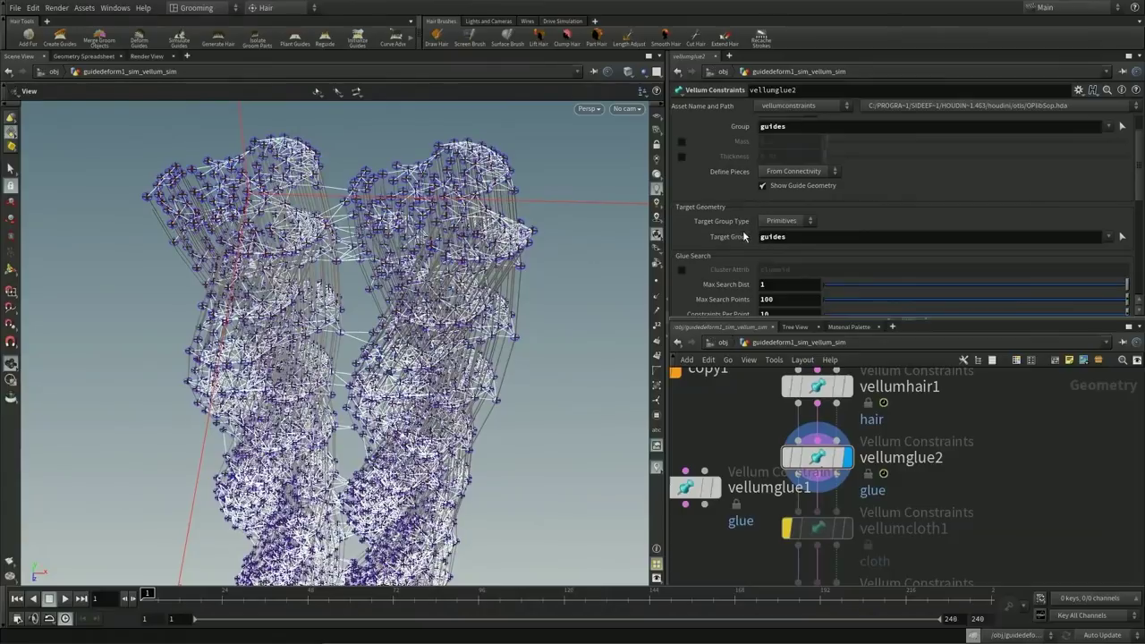
click(682, 270)
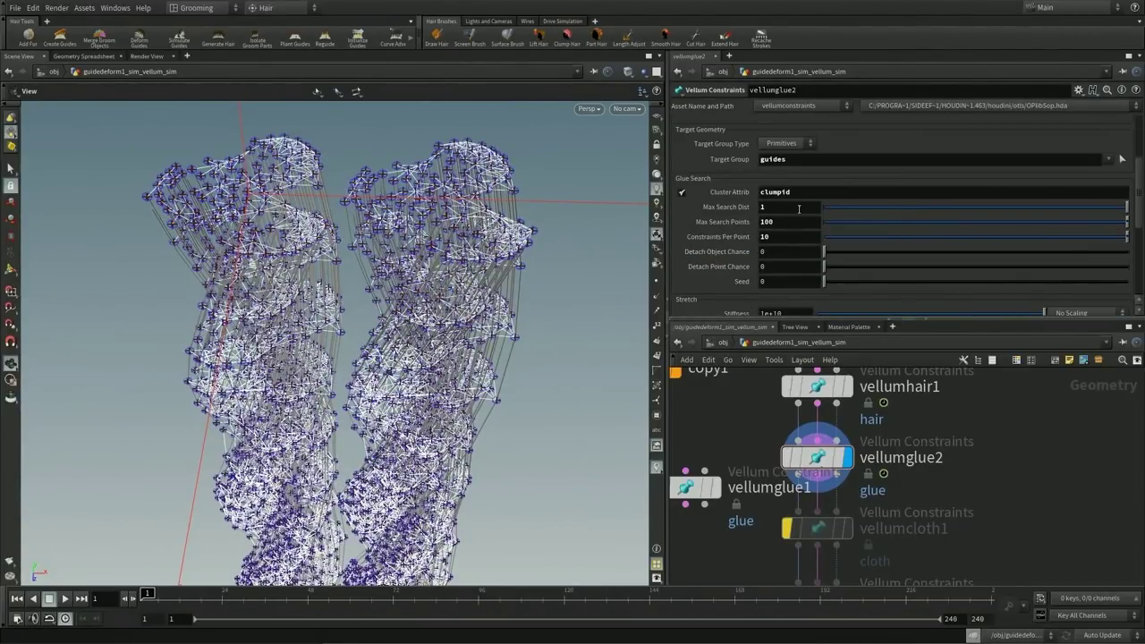
key(Tab)
text(3)
key(Return)
scroll(897, 422, down, 1)
Step: Display the Vellum network's OUT node, play the braid simulation and rewind to the first frame
scroll(897, 422, down, 5)
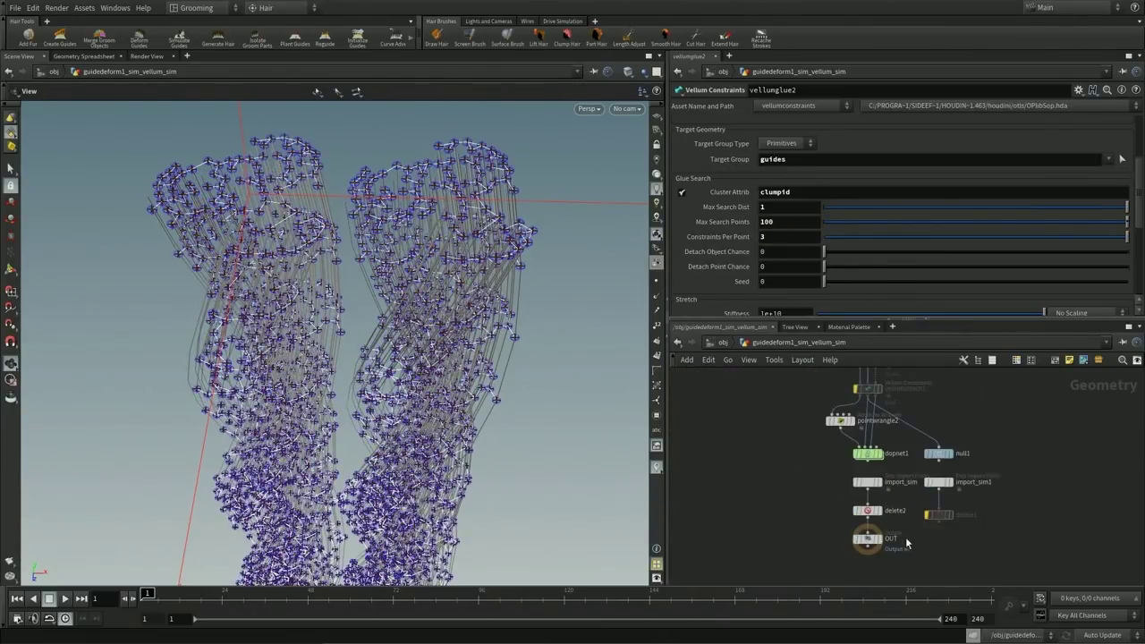
scroll(907, 543, up, 3)
click(874, 532)
scroll(309, 414, down, 3)
alt+drag(310, 414, 445, 263)
key(Up)
scroll(424, 384, down, 2)
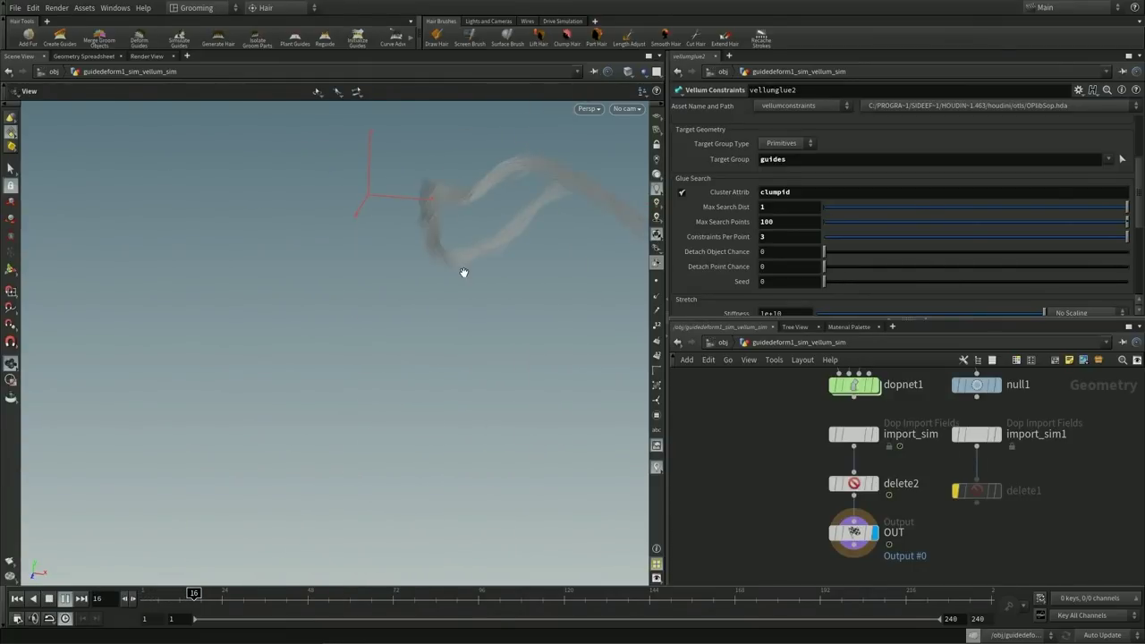
key(ctrl+Up)
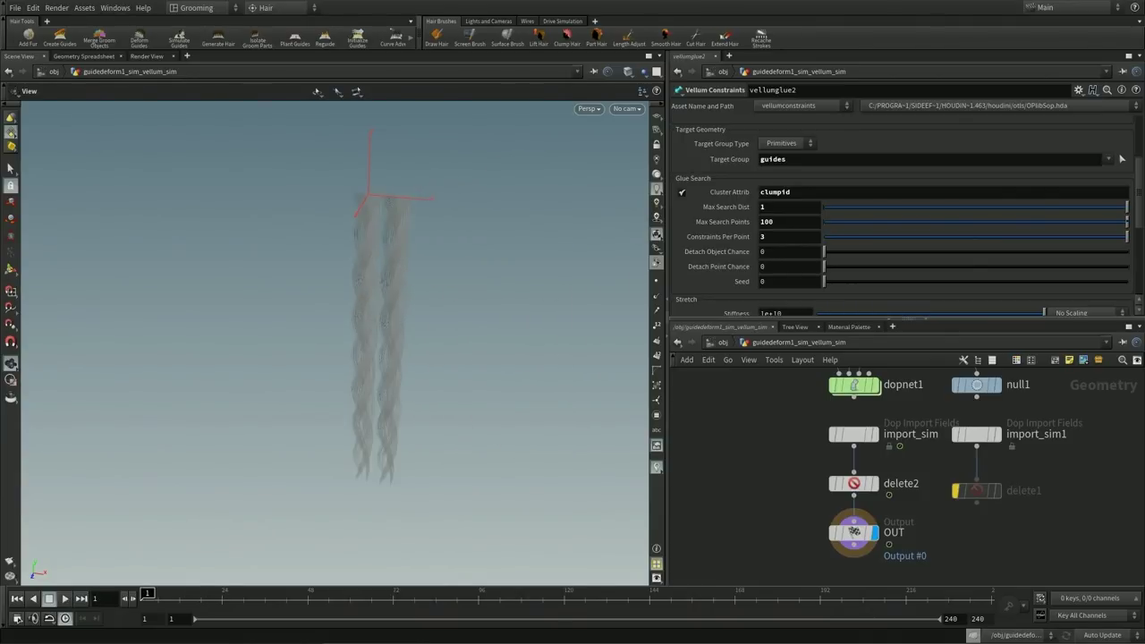
Step: Display guidedeform1_sim at object level, and reopen the circle groom's network to review copy2's settings
key(u)
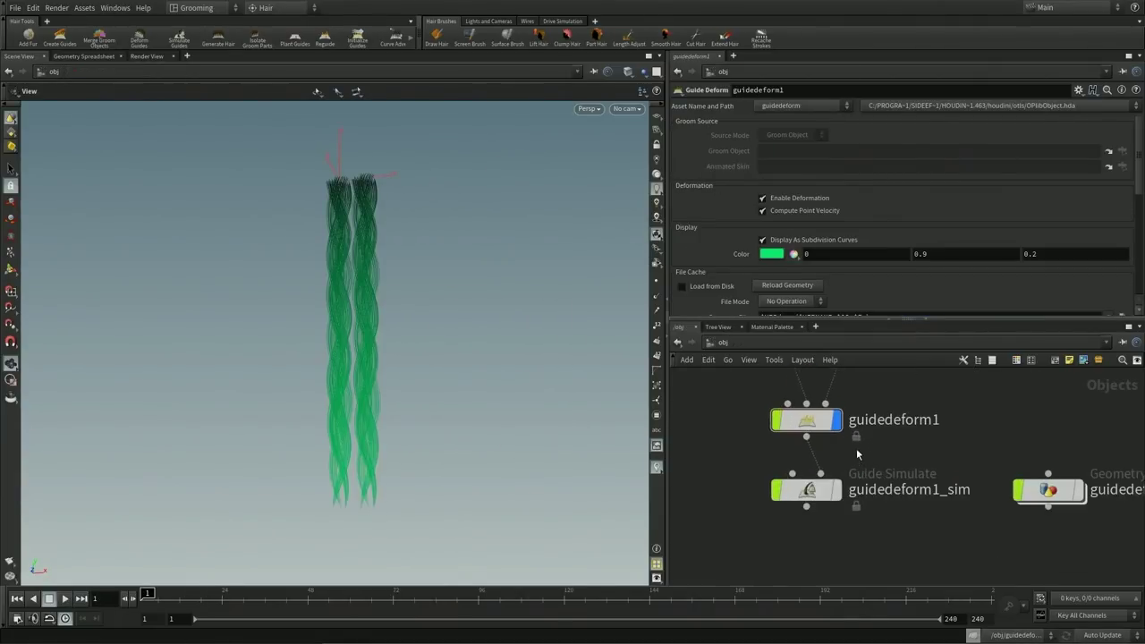
click(834, 490)
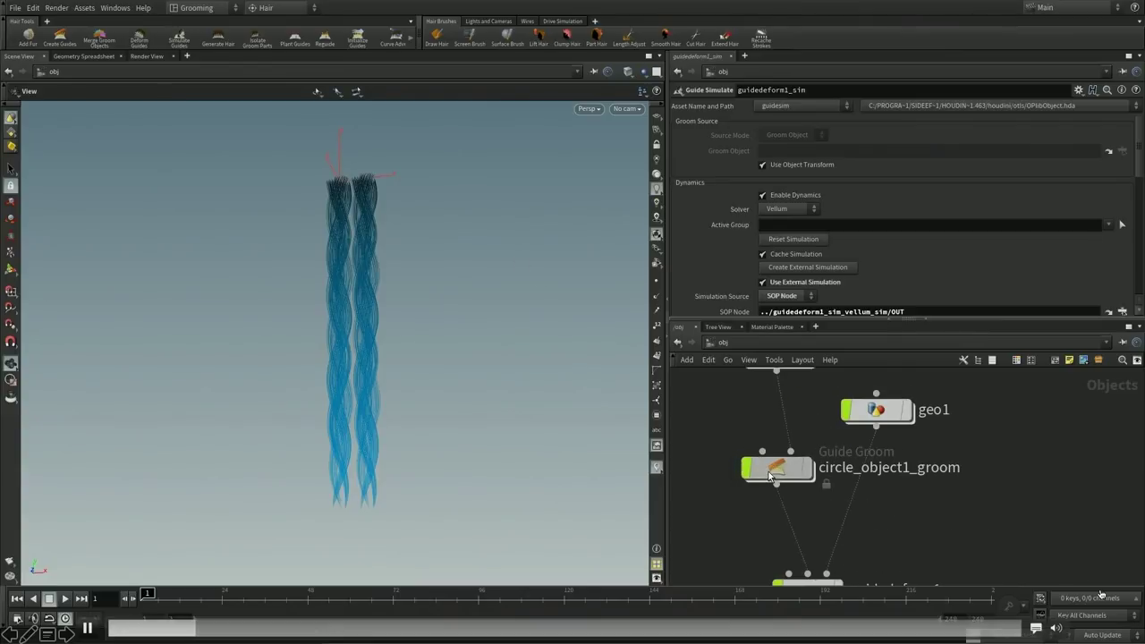
click(774, 468)
double_click(772, 472)
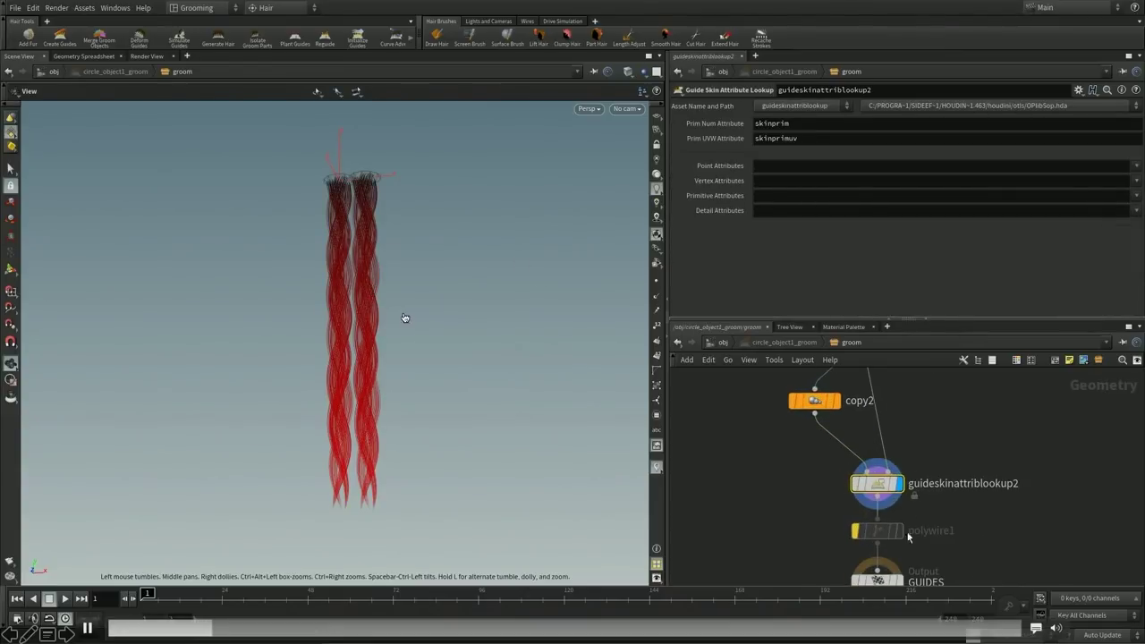
middle_drag(973, 559, 977, 583)
drag(959, 478, 745, 432)
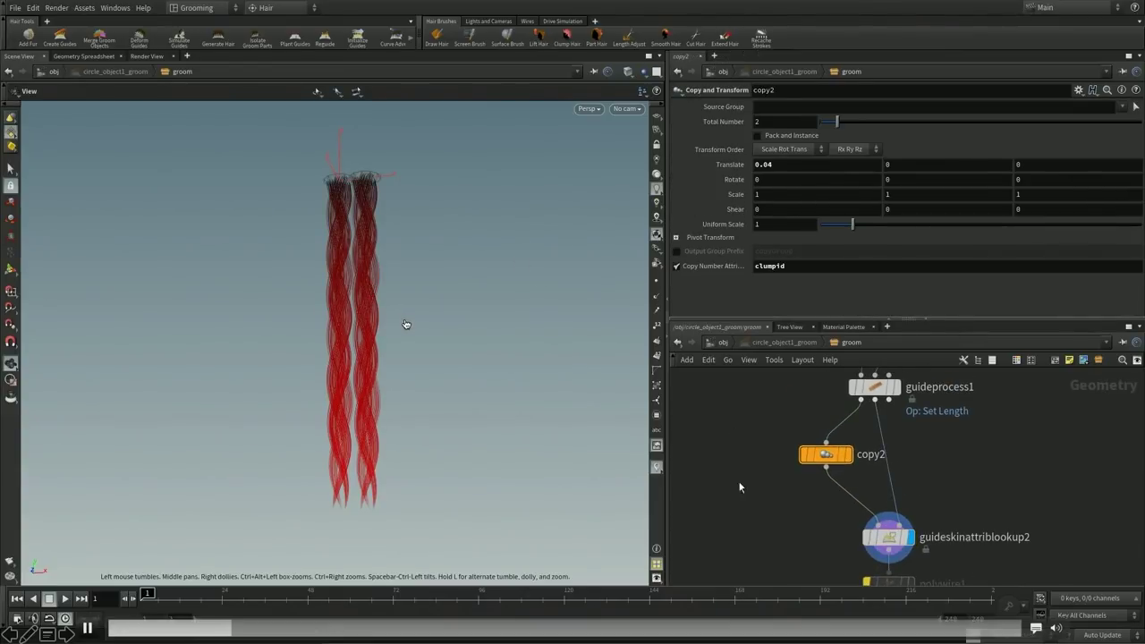
scroll(770, 530, up, 3)
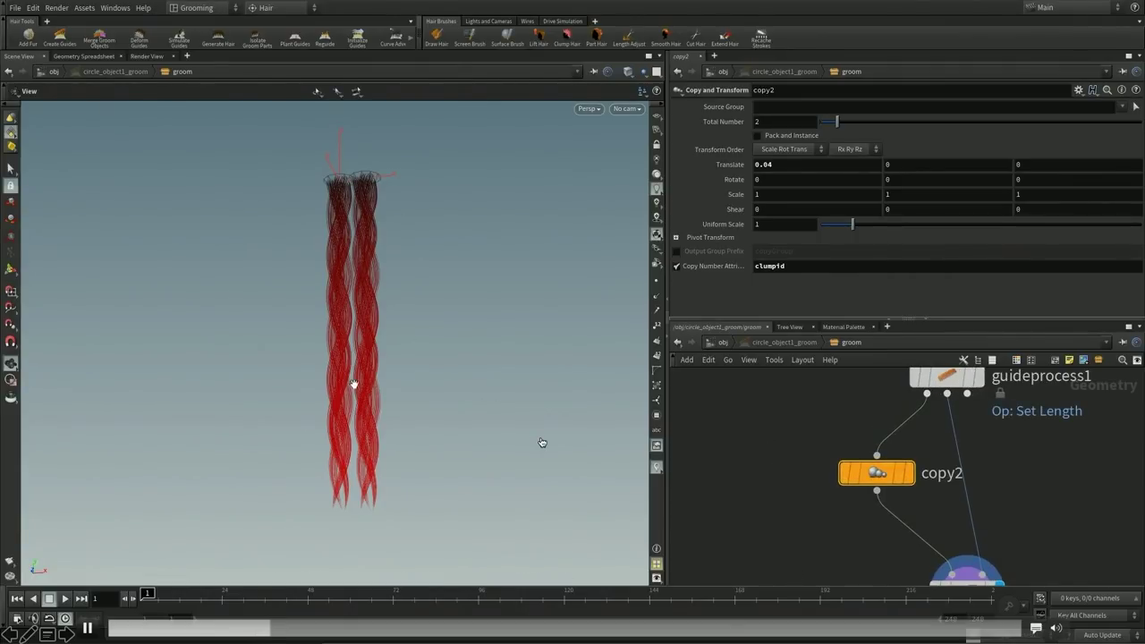
drag(343, 417, 328, 391)
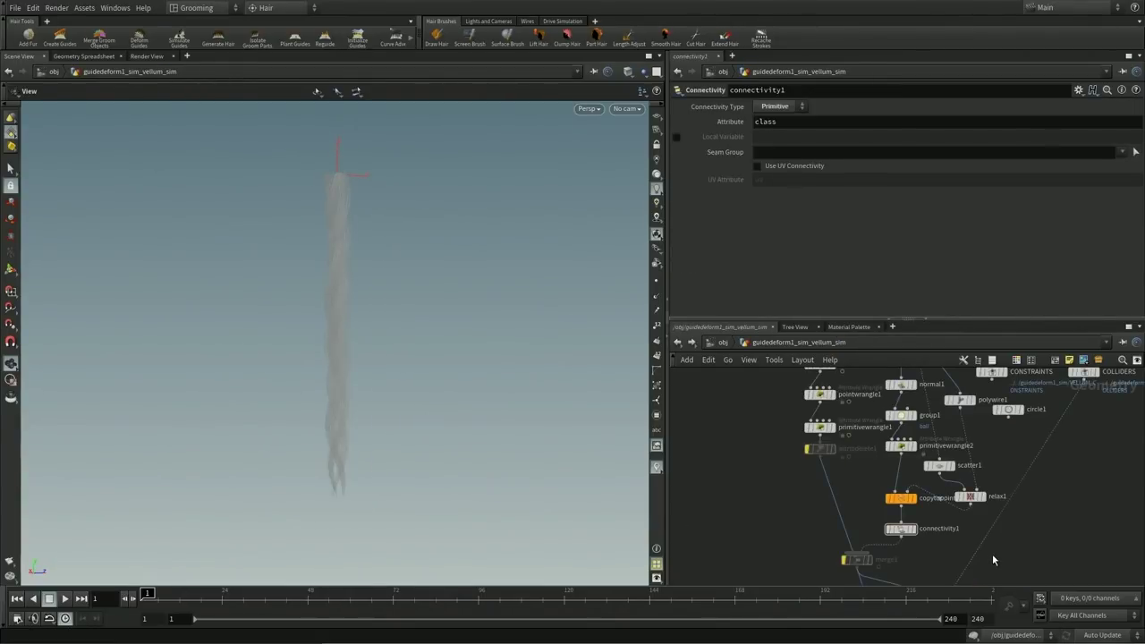
Step: Inspect merge1's primitive groups in the Vellum network and display vellumglue2's glue constraints on the braid with balls
middle_drag(993, 560, 931, 449)
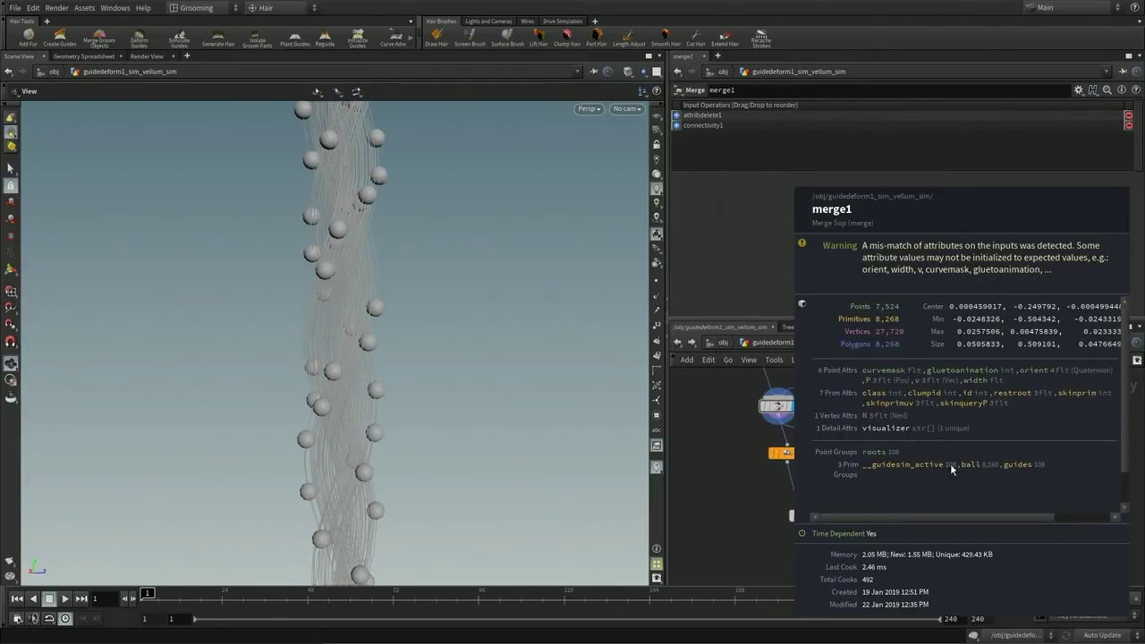
middle_drag(952, 469, 955, 365)
click(858, 438)
middle_drag(894, 420, 864, 530)
click(830, 494)
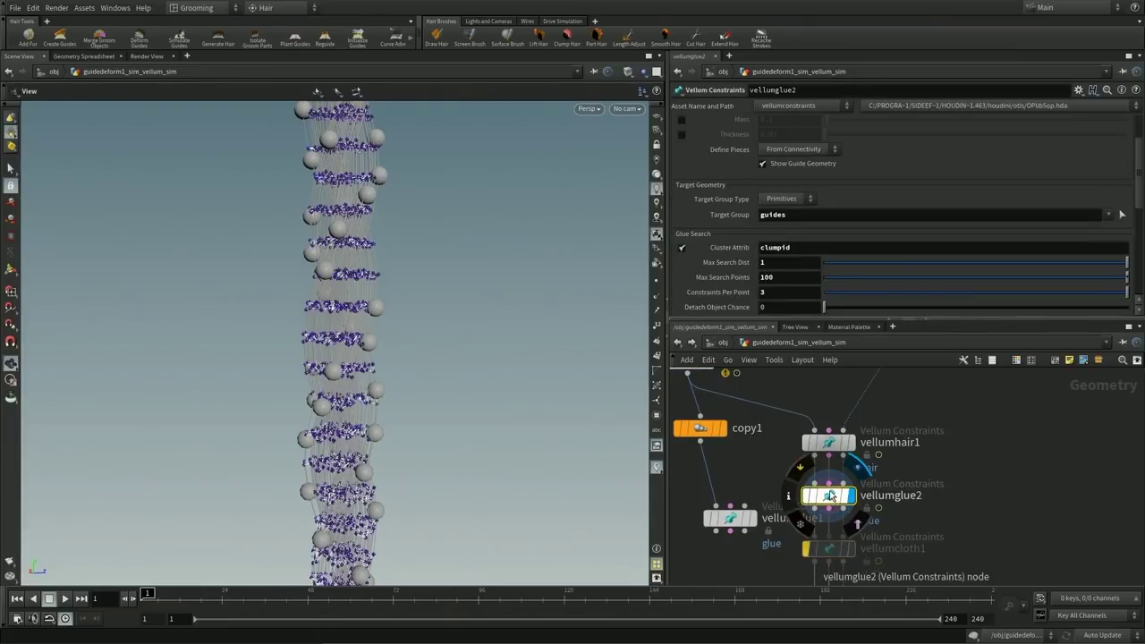
scroll(505, 212, up, 5)
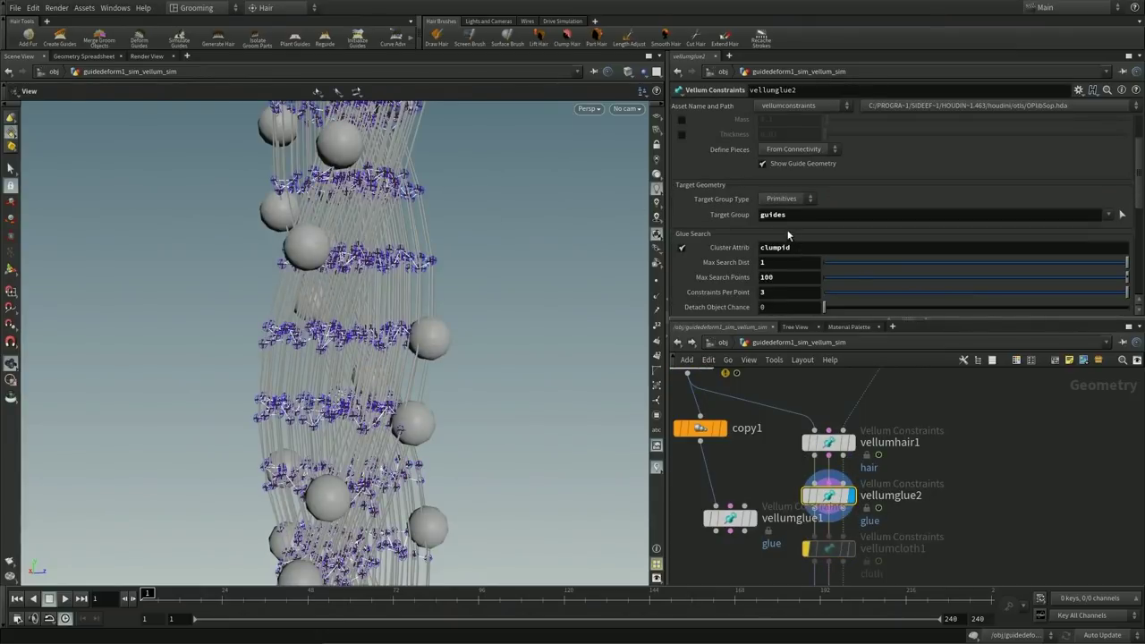
scroll(787, 235, up, 3)
Step: Try clearing vellumglue2's guides Target Group, and undo the change
double_click(793, 173)
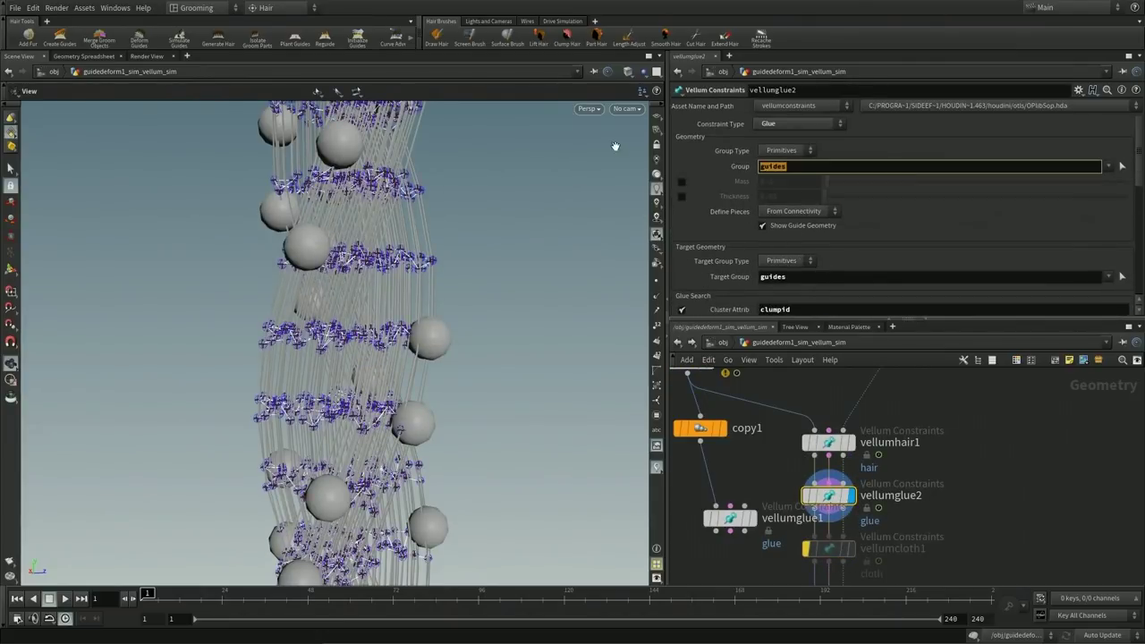
double_click(787, 276)
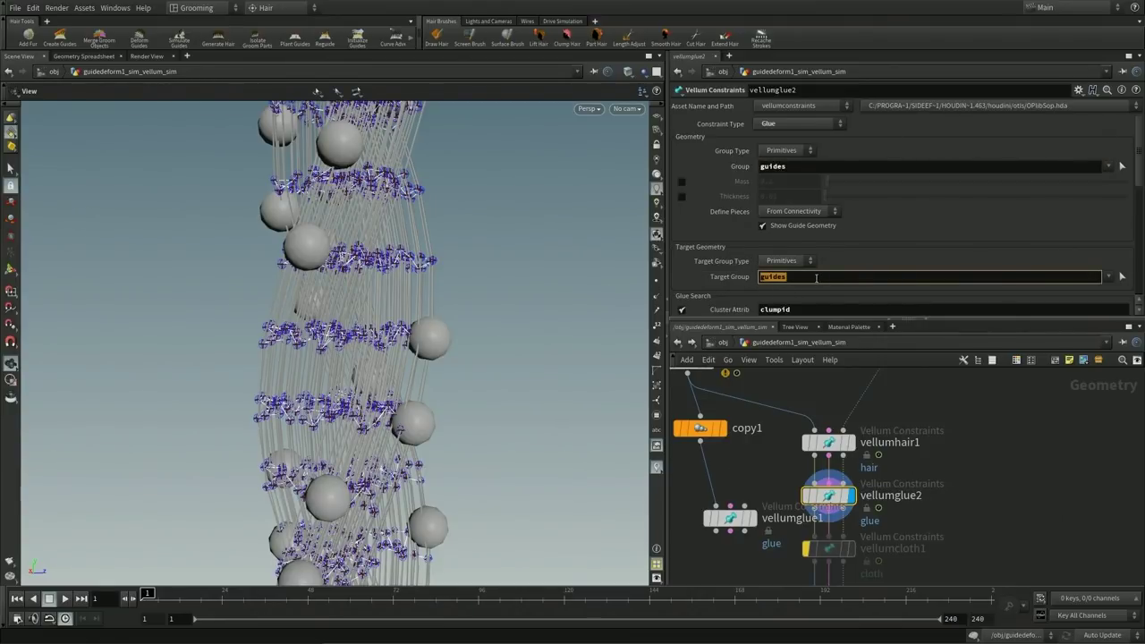
key(Return)
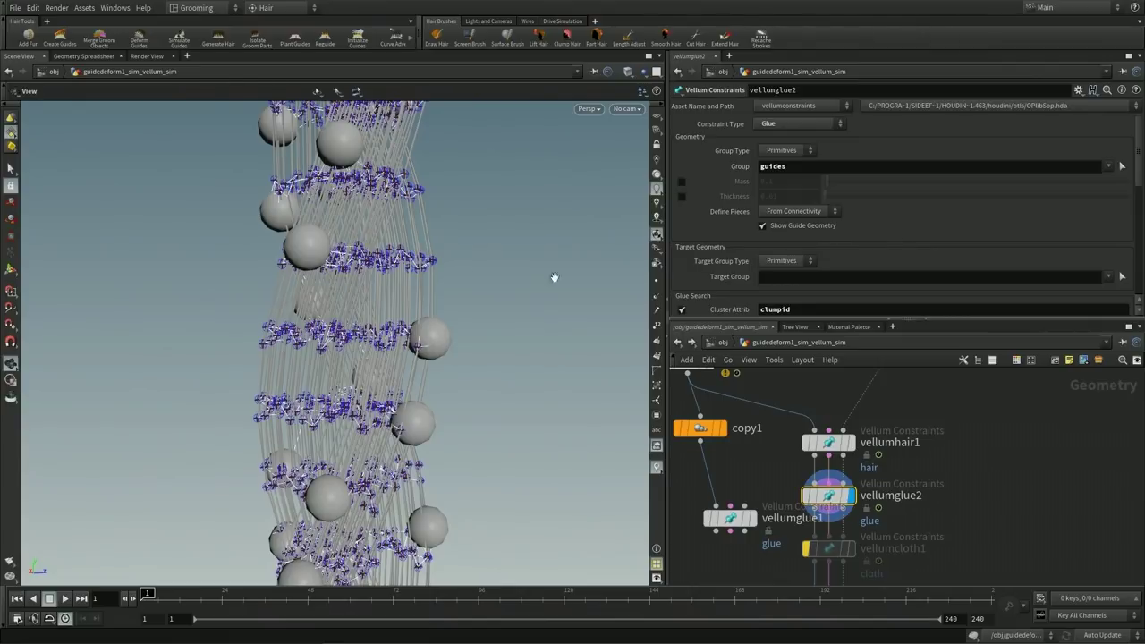
drag(262, 187, 382, 208)
key(ctrl+z)
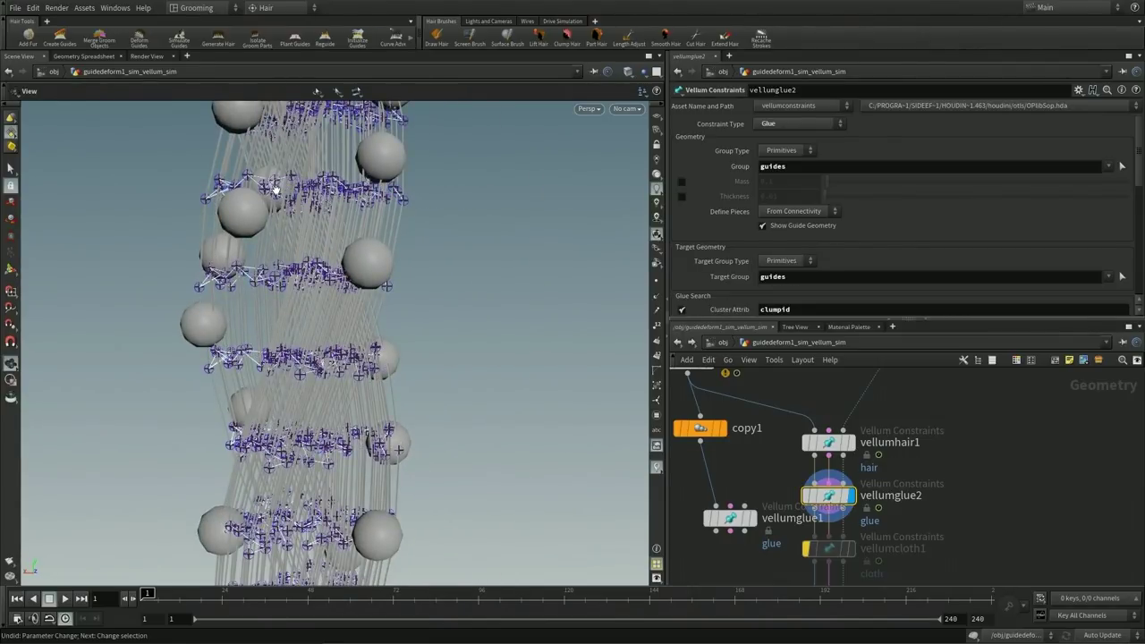
Step: Turn off the bypass on the vellumcloth1 and vellumstruts1 constraint nodes
middle_drag(897, 539, 827, 408)
click(818, 457)
shift+click(819, 509)
mouse_move(845, 461)
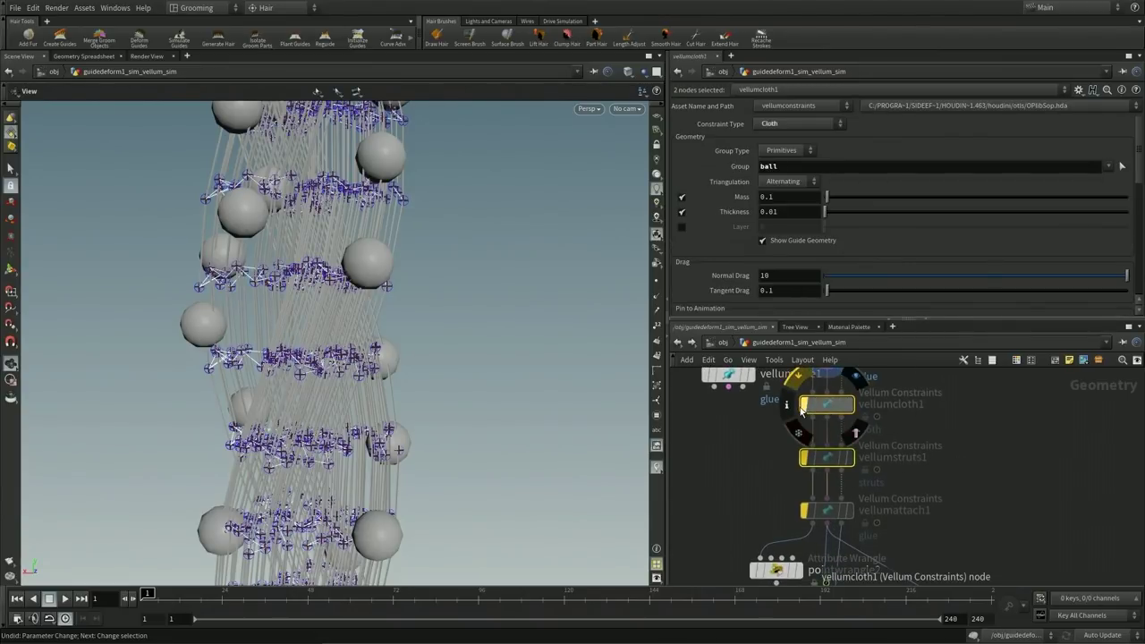
click(803, 410)
click(924, 484)
scroll(946, 503, up, 2)
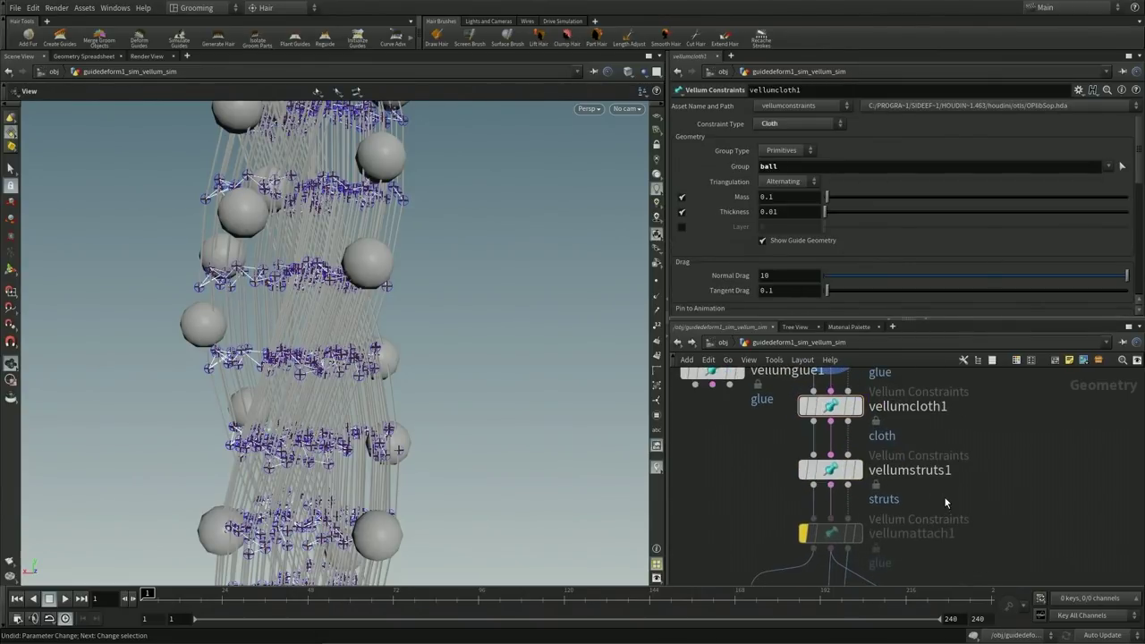
Step: Review the settings of vellumcloth1 and vellumstruts1, and display vellumstruts1 on the braid with balls
drag(918, 504, 793, 419)
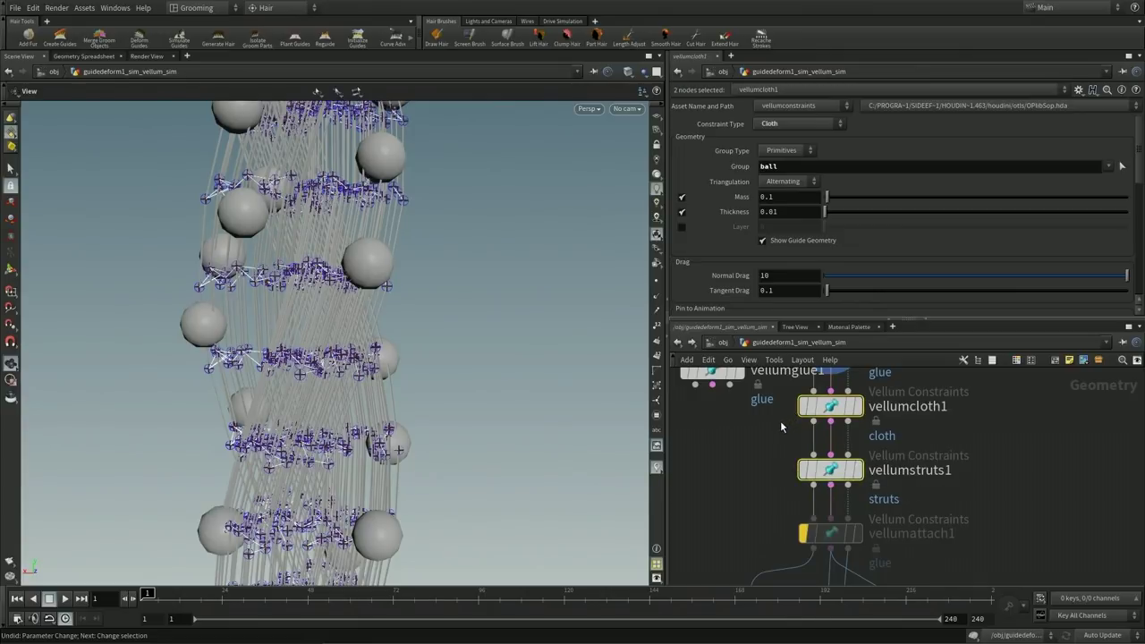
click(739, 475)
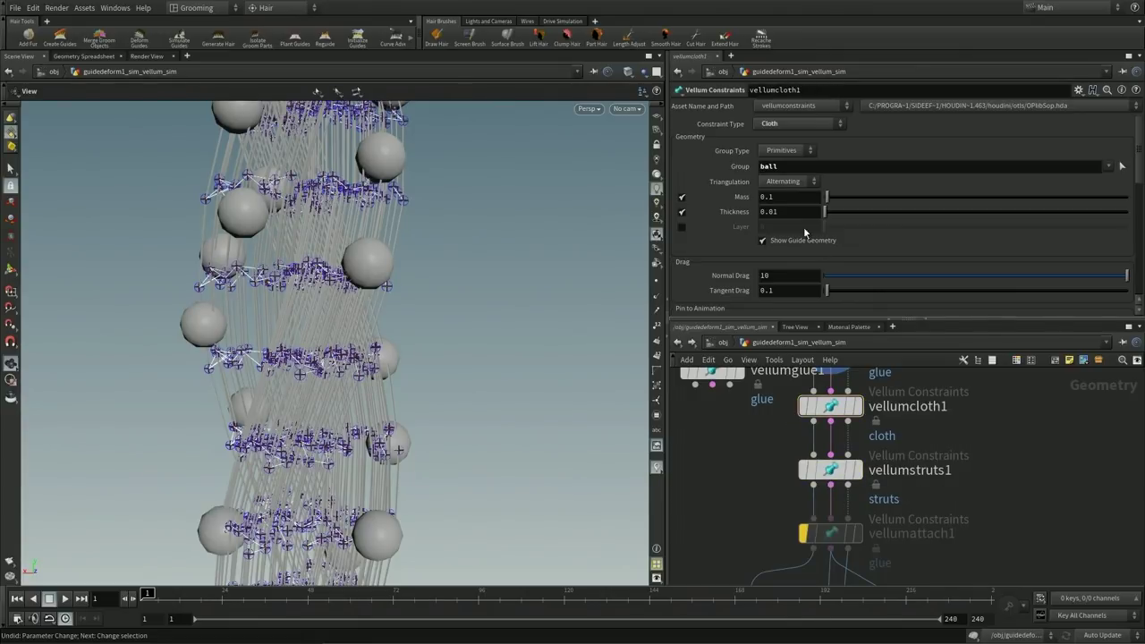
click(950, 472)
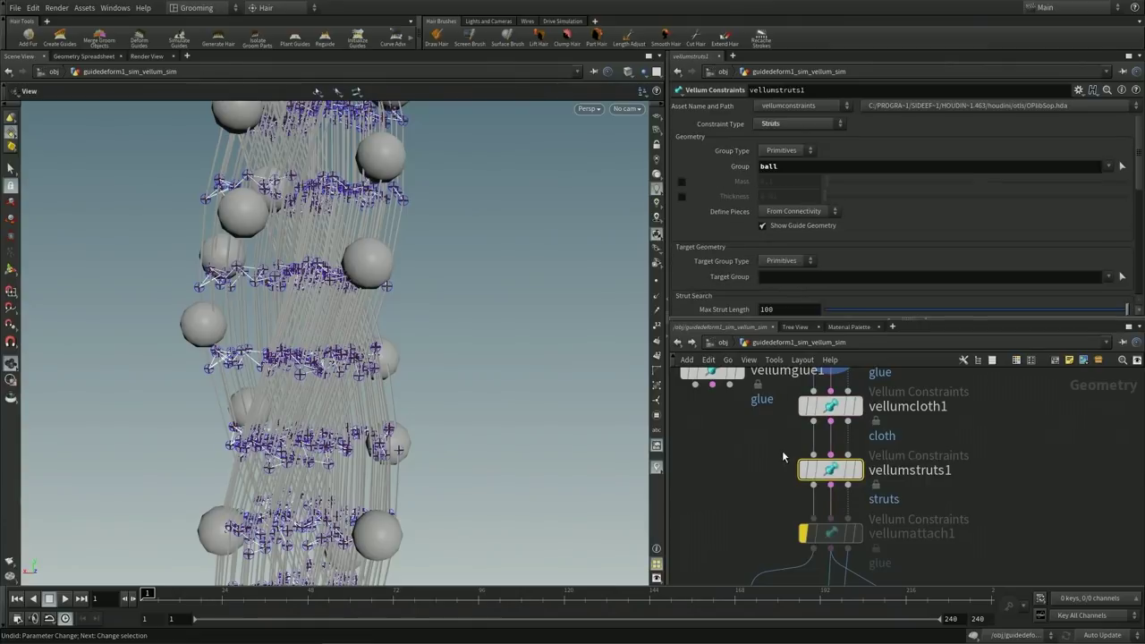
click(858, 470)
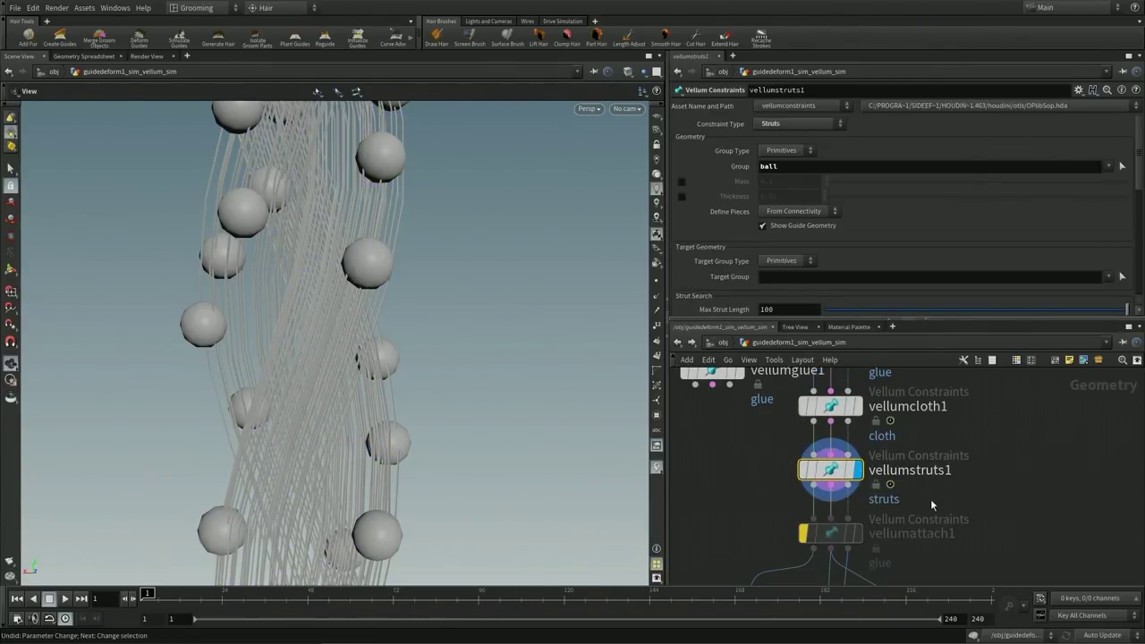
Step: Switch the viewport to wireframe and display null1 beside dopnet1 to examine the constraint geometry on the braid
middle_drag(858, 471, 849, 426)
scroll(327, 370, down, 3)
scroll(327, 370, up, 5)
key(w)
mouse_move(465, 276)
mouse_down()
mouse_move(550, 174)
mouse_move(310, 355)
mouse_up()
middle_drag(889, 531, 816, 382)
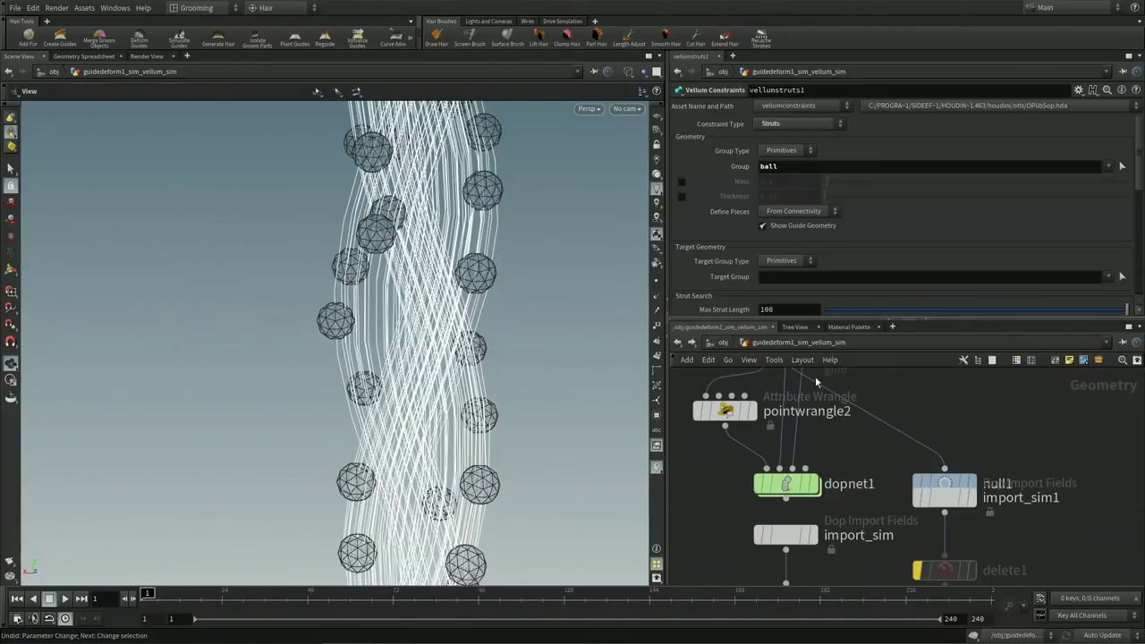
click(971, 487)
middle_drag(954, 377, 980, 481)
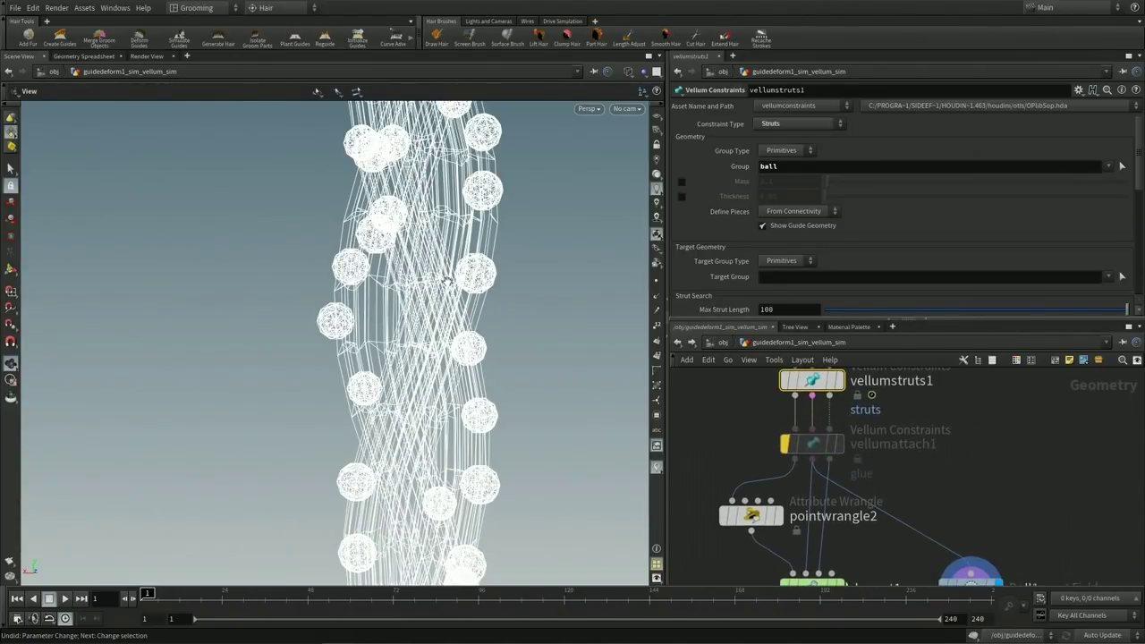
scroll(446, 280, up, 3)
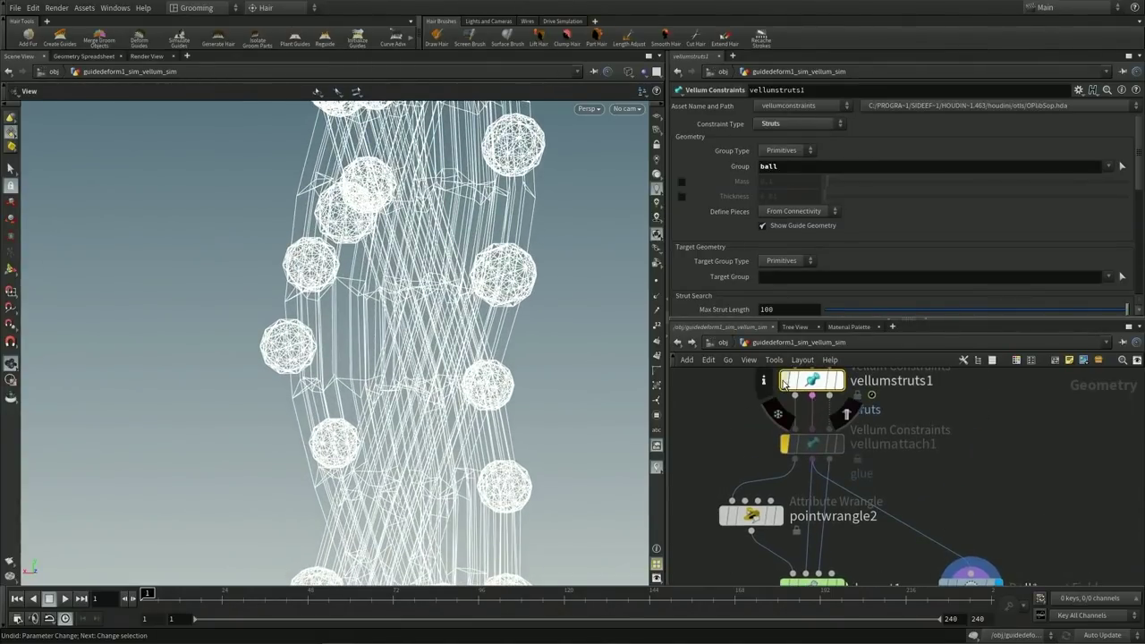
Step: Display vellumattach1 and turn off its bypass to glue the guides to the balls
click(813, 445)
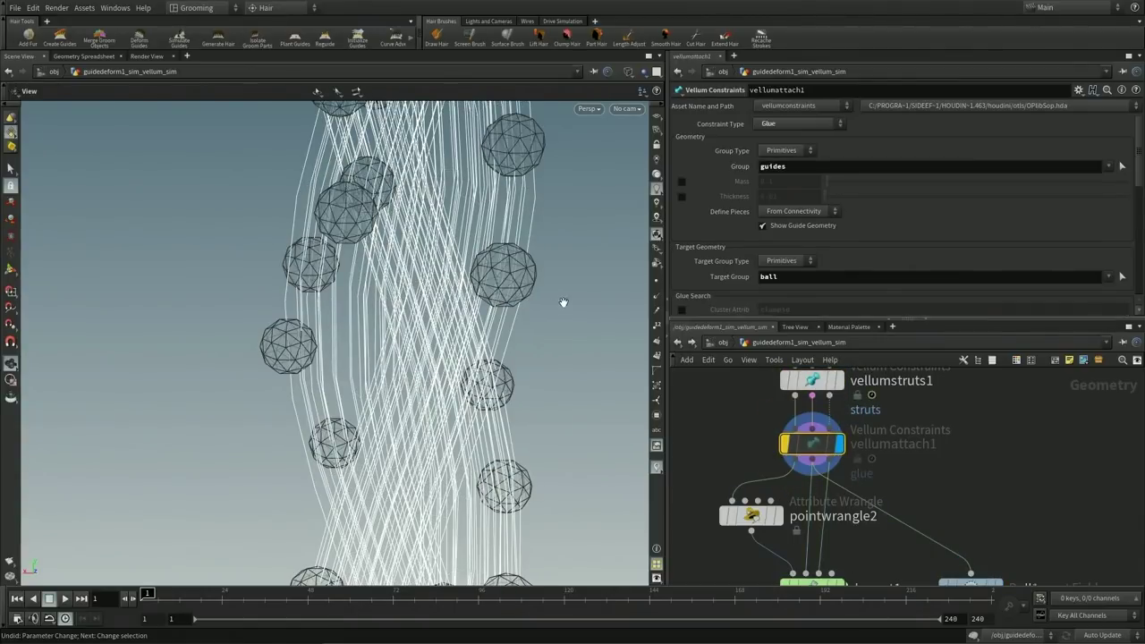
click(786, 446)
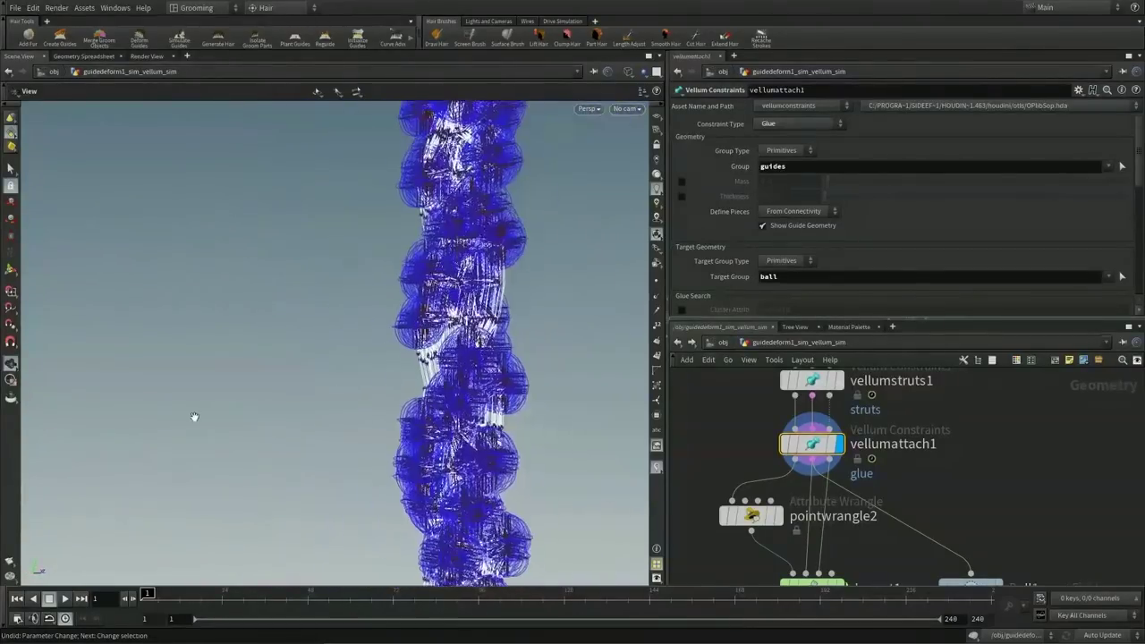
scroll(912, 501, down, 2)
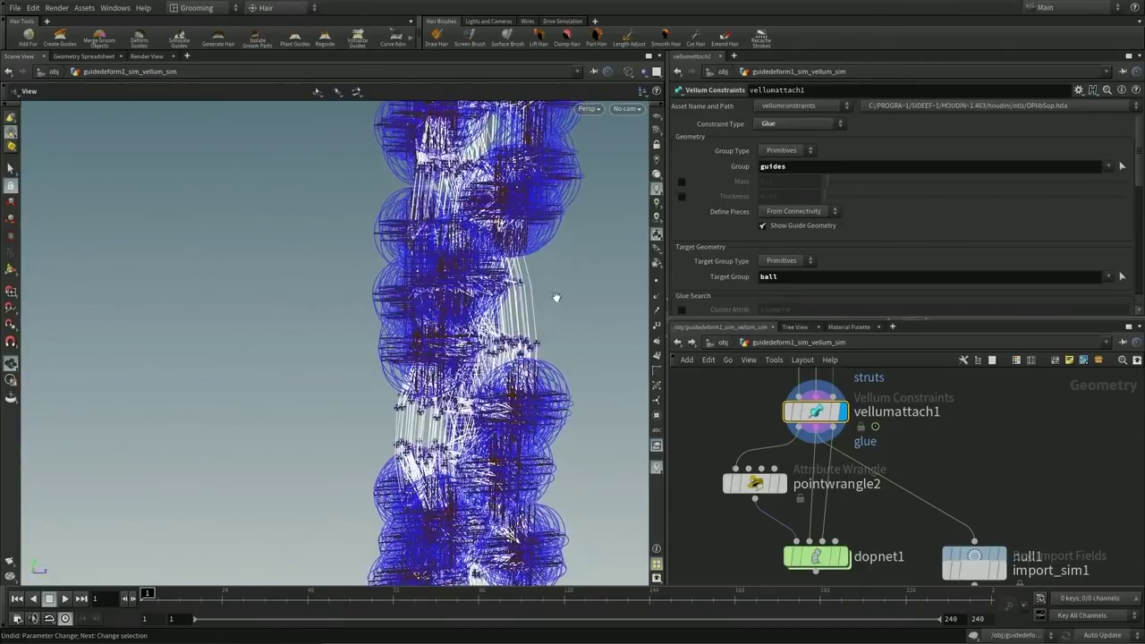
Step: Try 1 for vellumattach1's Constraints Per Point, and set it back to 5
scroll(786, 210, down, 4)
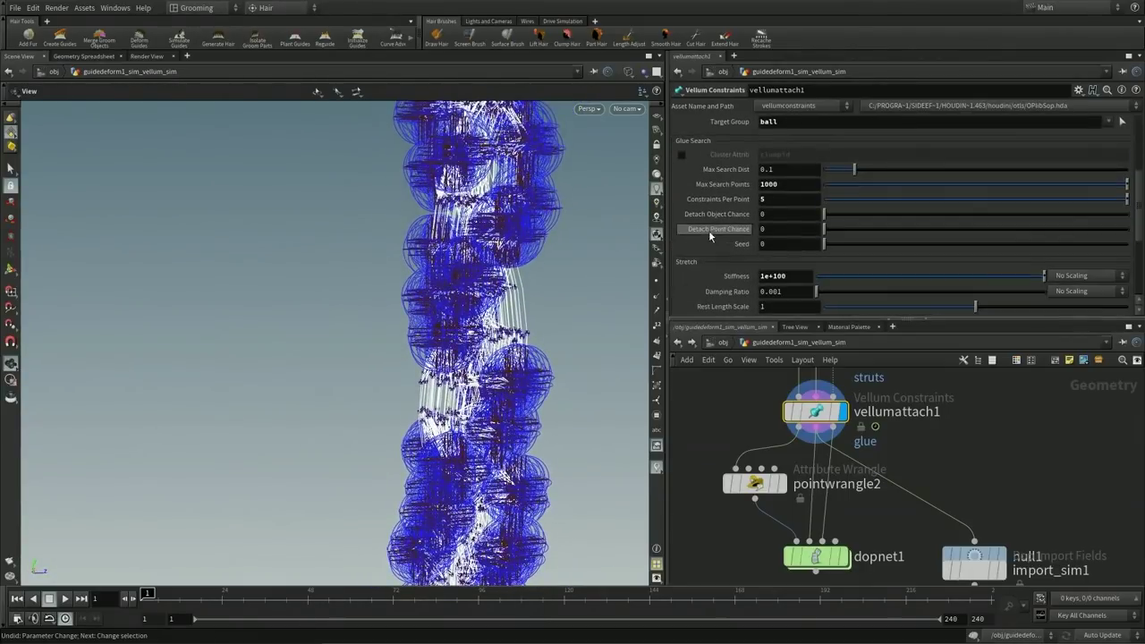
click(776, 200)
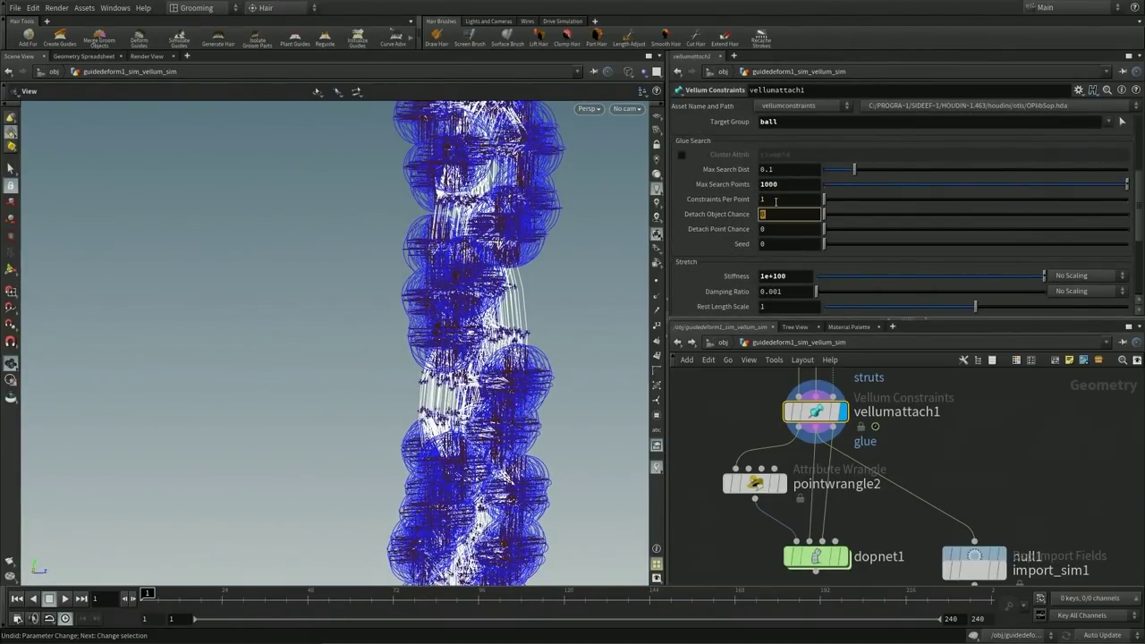
text(5)
key(Tab)
Step: Display import_sim in shaded view and play the simulation of the braid with balls, returning to the first frame
scroll(831, 428, down, 3)
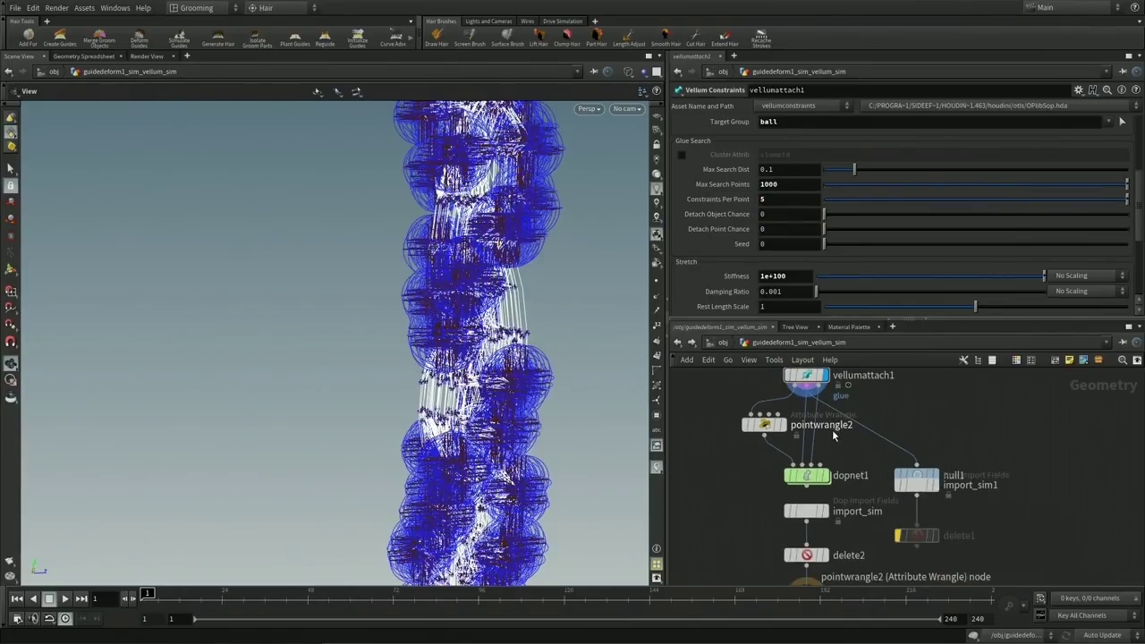
middle_drag(861, 464, 857, 411)
click(805, 535)
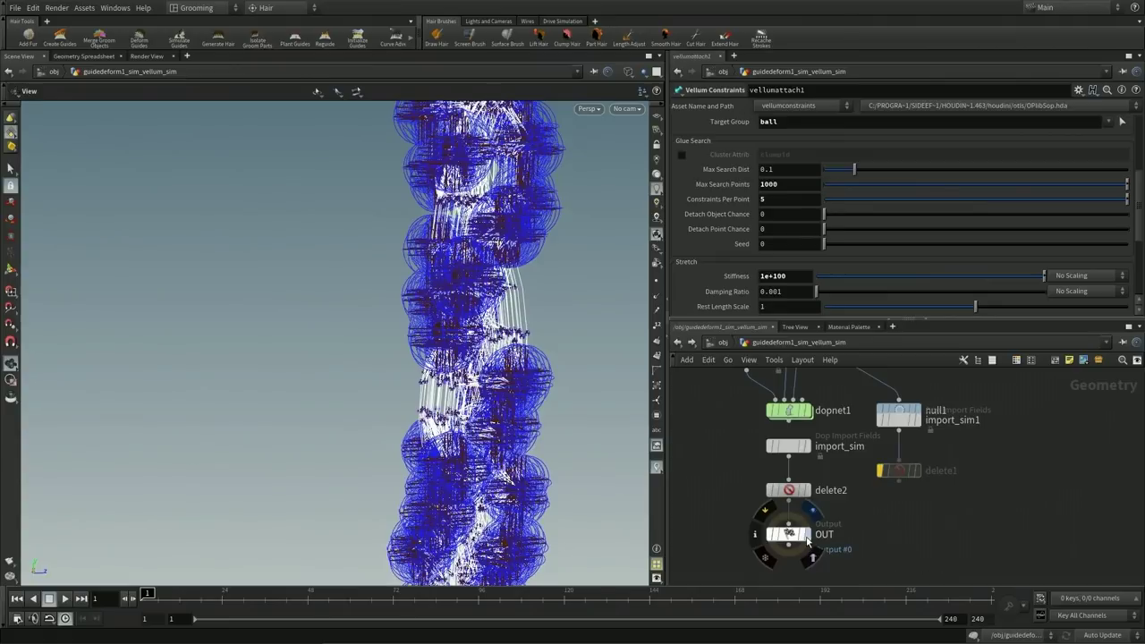
click(806, 446)
click(787, 446)
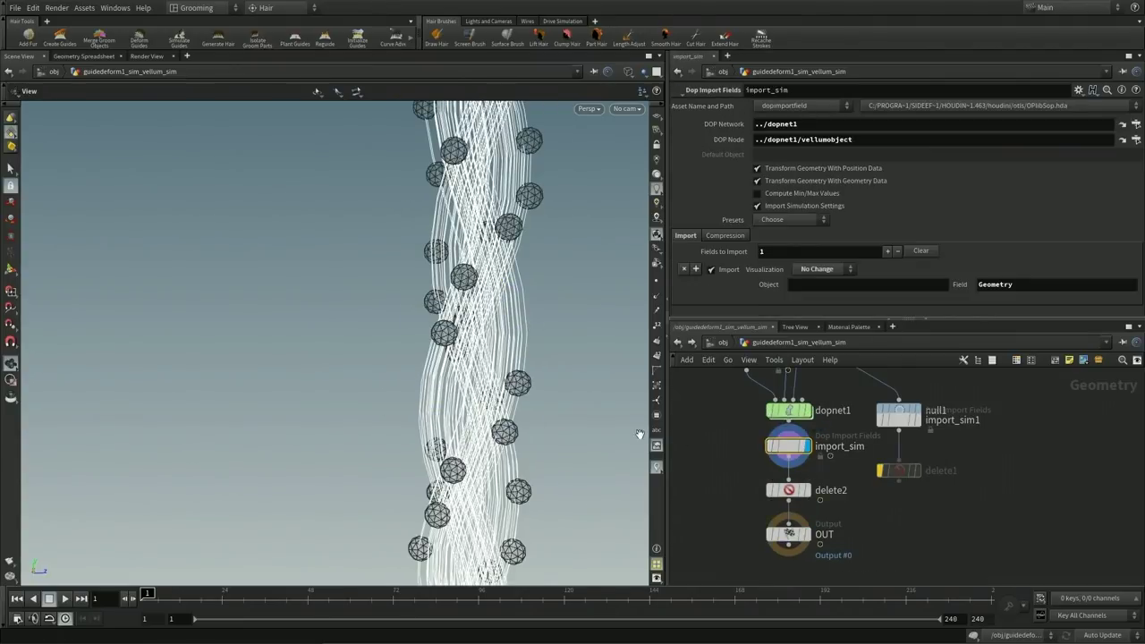
key(w)
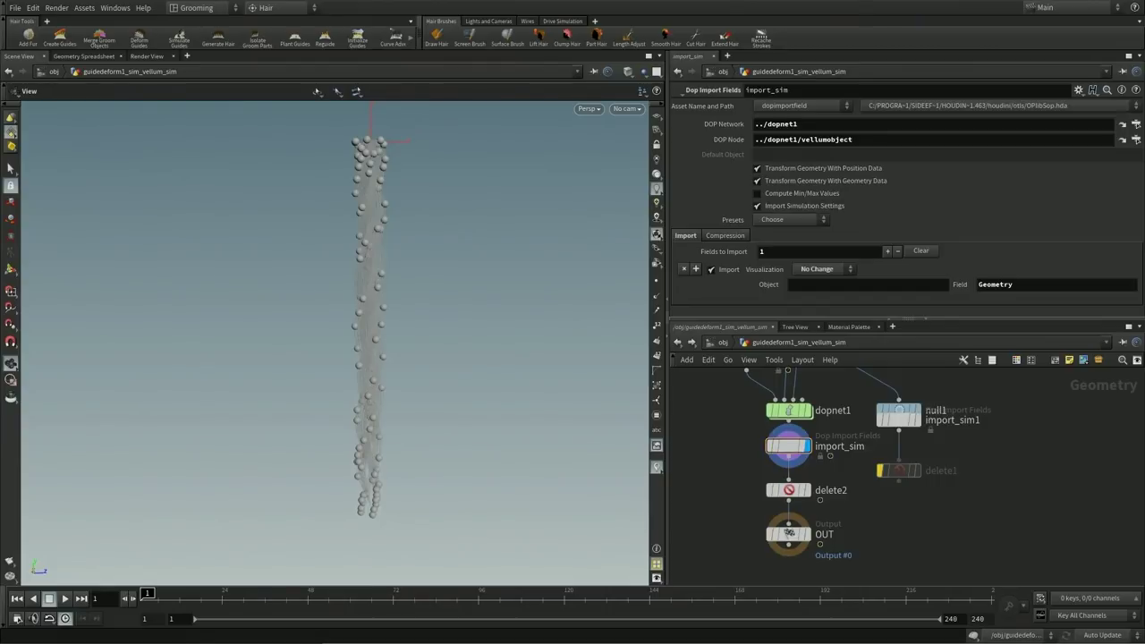
key(Up)
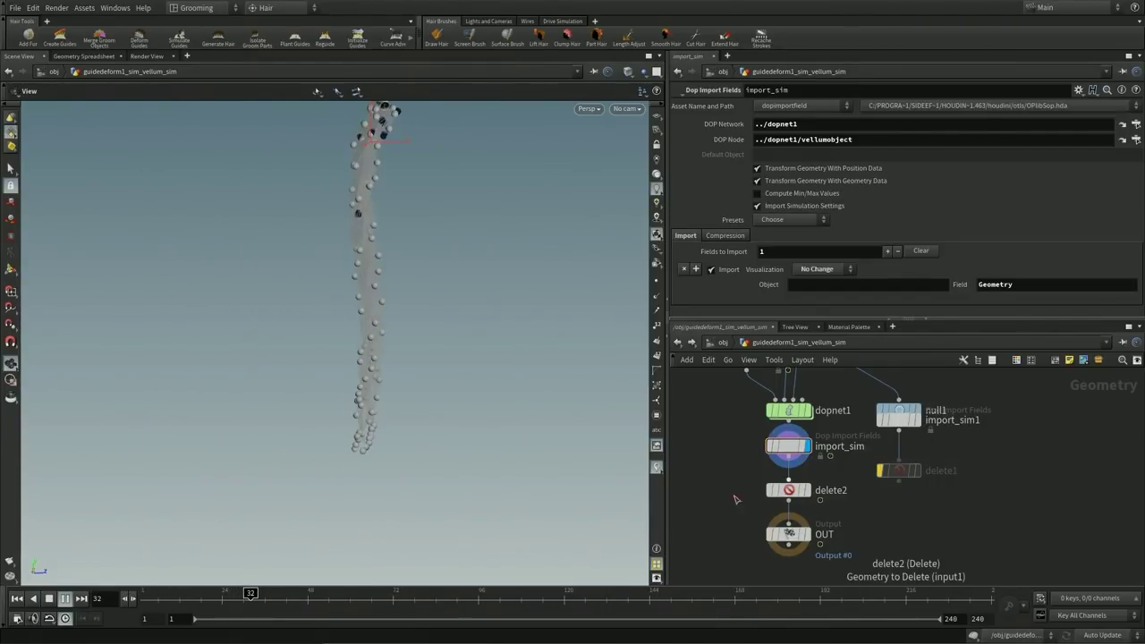
key(ctrl+Up)
Step: Turn off merge1's bypass and display it to examine the guides merged with the balls
middle_drag(693, 493, 747, 510)
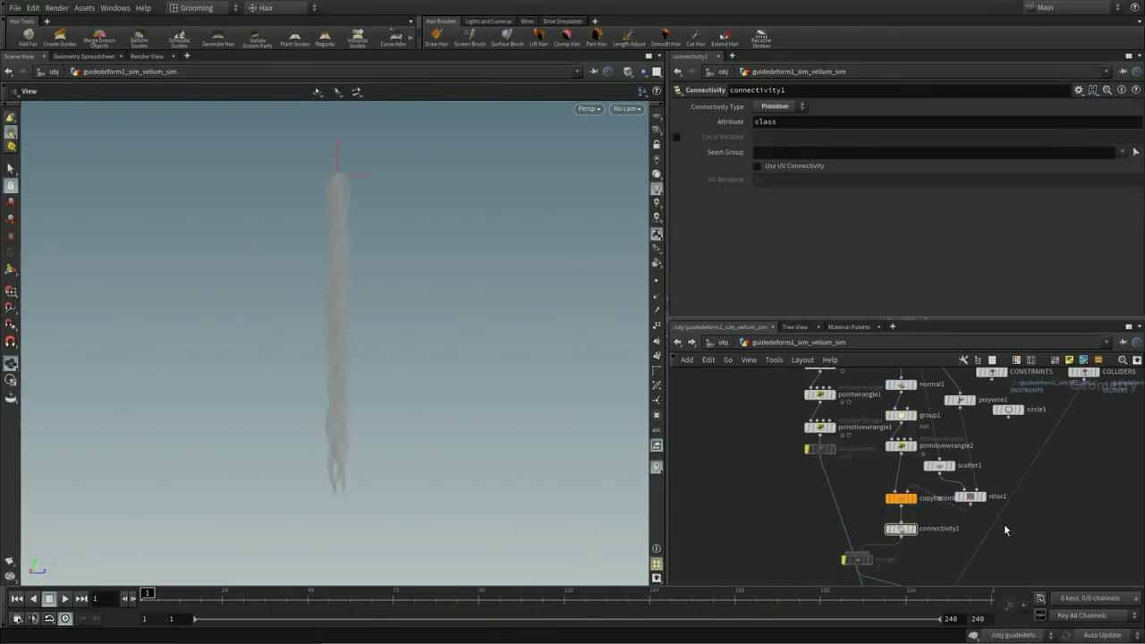
middle_drag(998, 553, 928, 447)
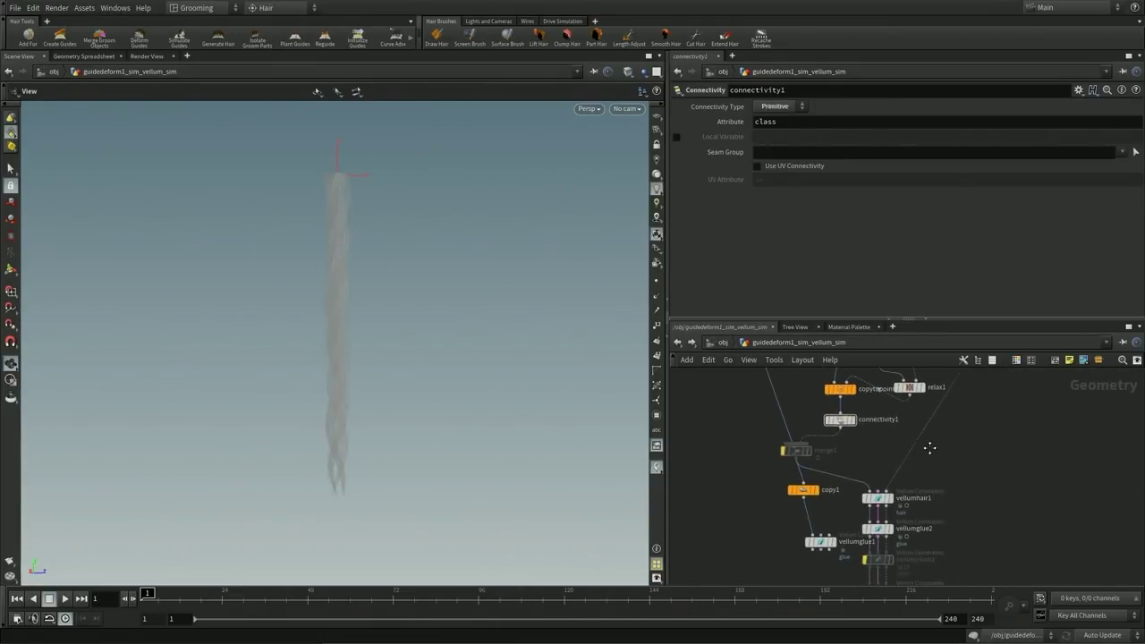
click(810, 451)
scroll(796, 416, up, 3)
scroll(785, 425, down, 2)
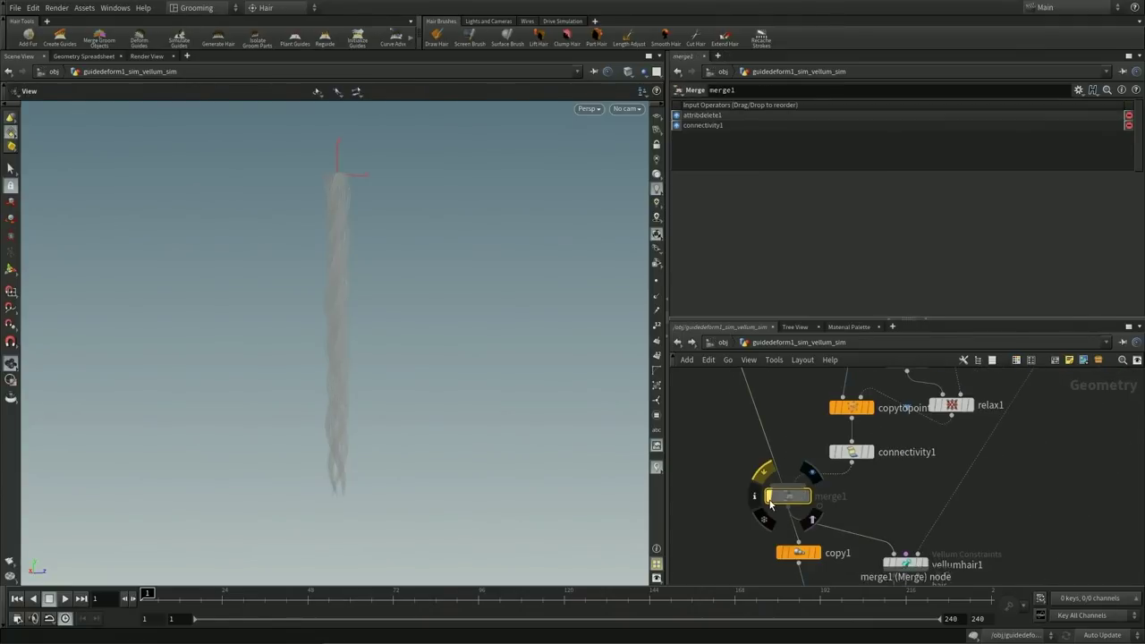
click(809, 472)
scroll(499, 331, up, 5)
drag(498, 331, 388, 161)
scroll(735, 436, down, 1)
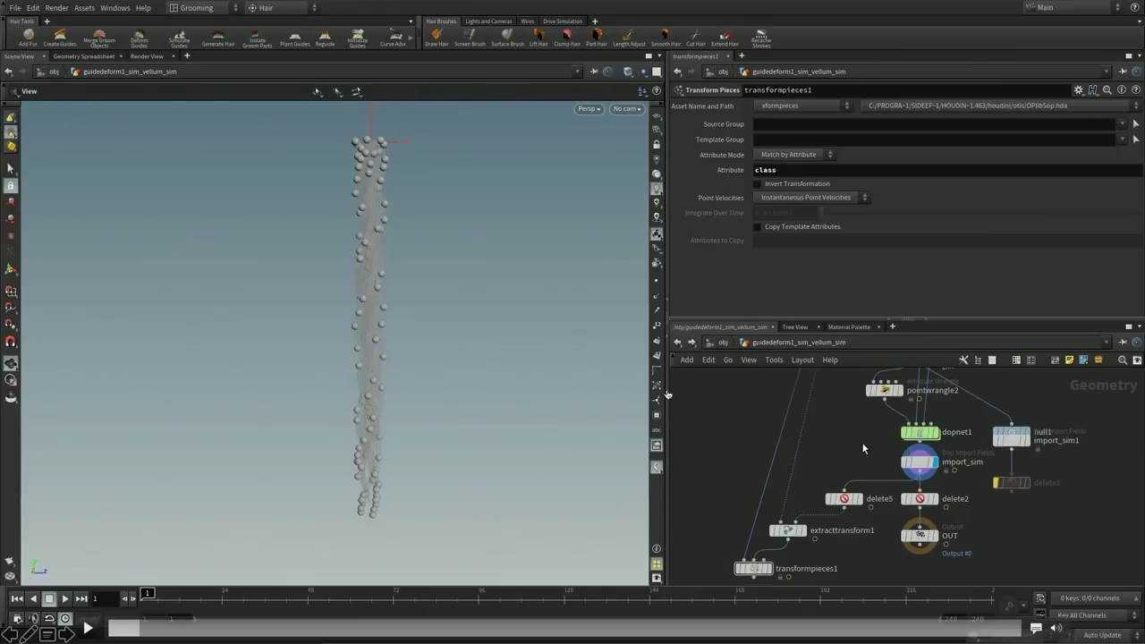
click(87, 626)
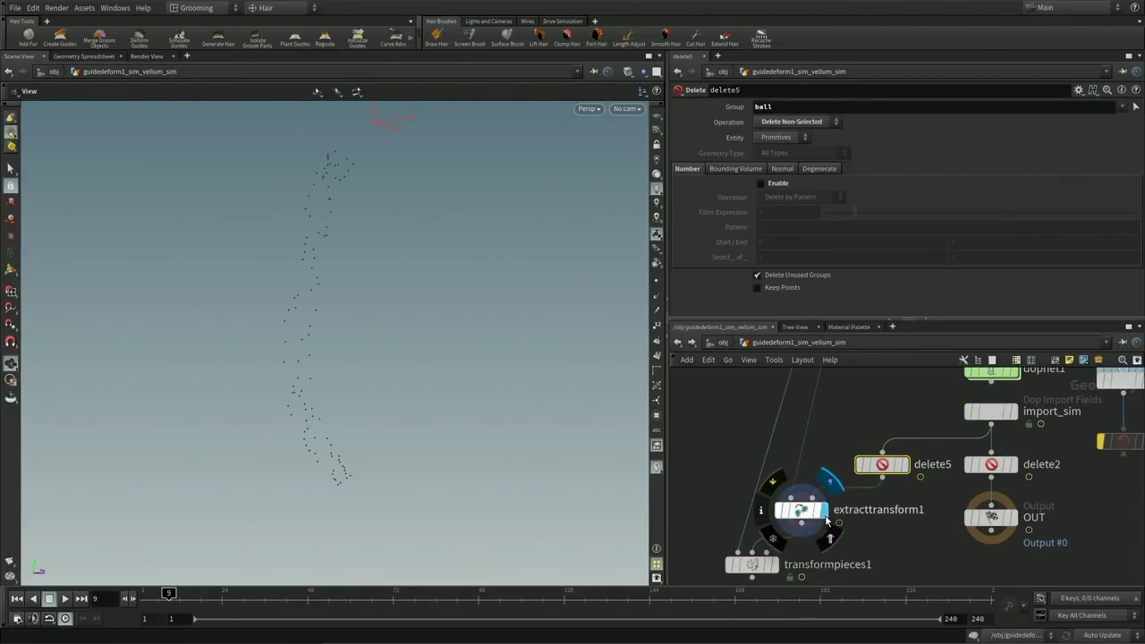
Step: Compare the display of delete5's balls with extracttransform1's points, and inspect extracttransform1's point attributes
click(885, 464)
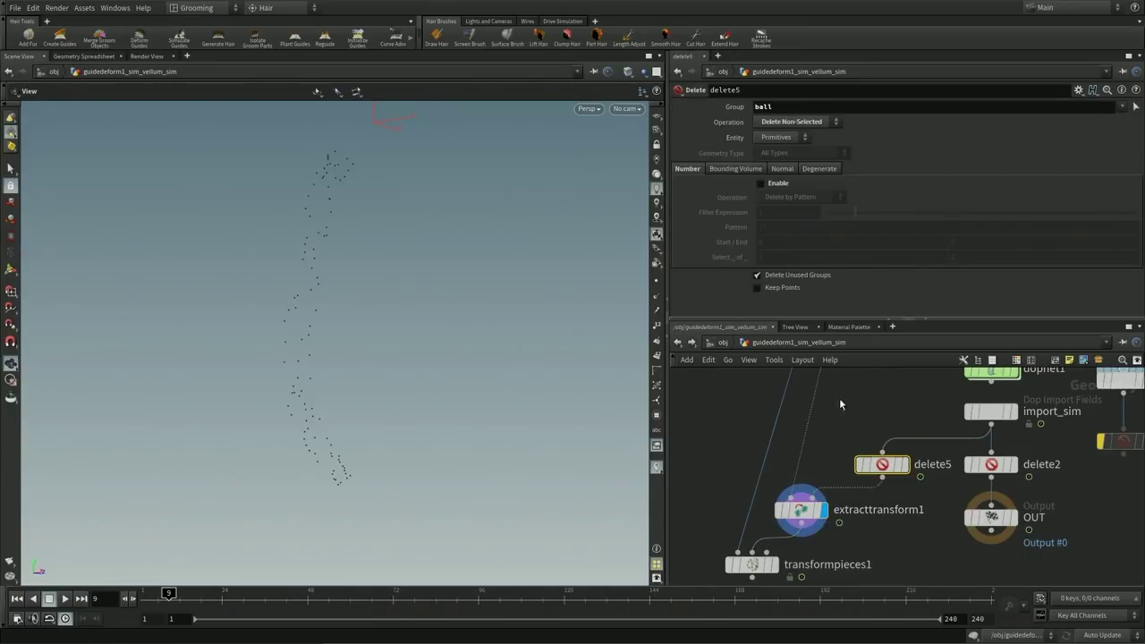
click(903, 465)
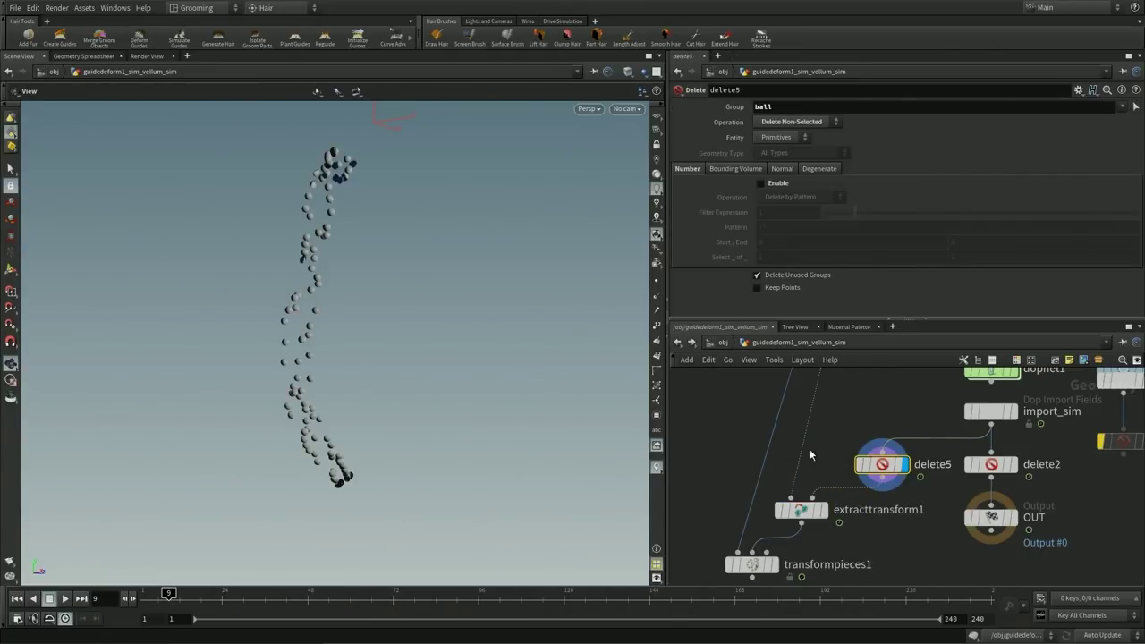
click(823, 508)
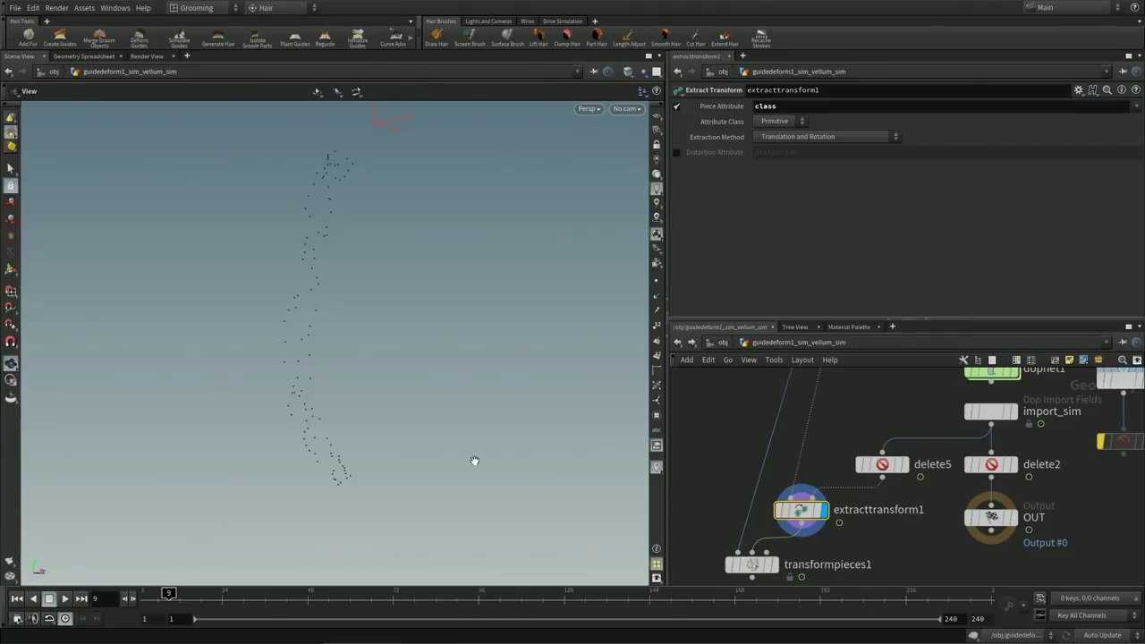
middle_click(799, 522)
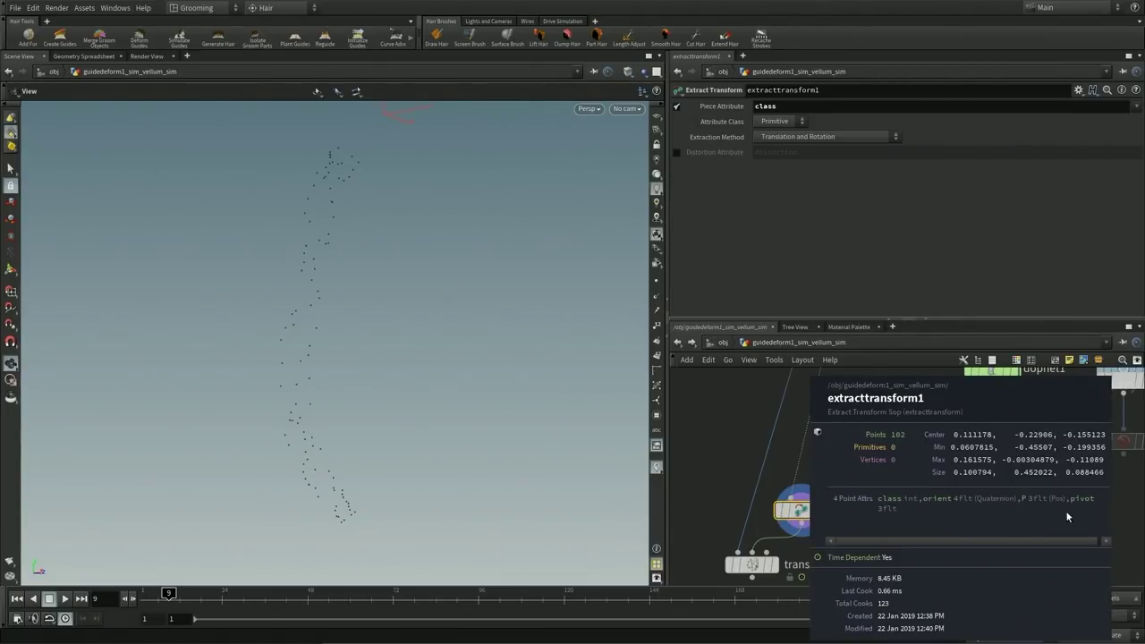
Step: Display transformpieces1 and enter class as the attribute for matching the pieces
click(774, 560)
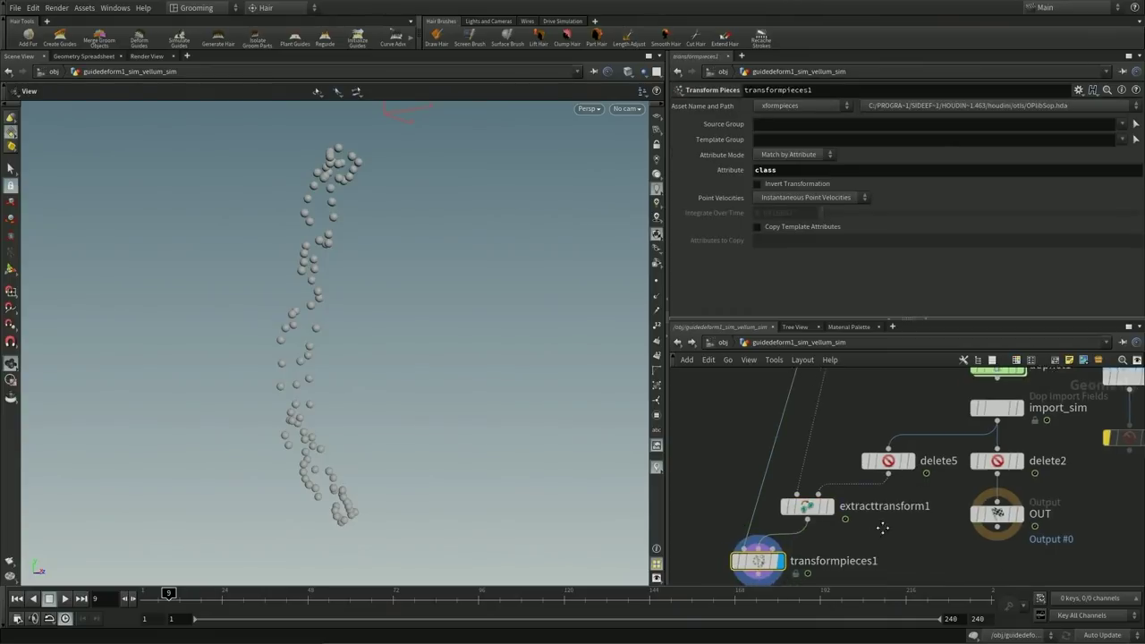
scroll(881, 528, down, 4)
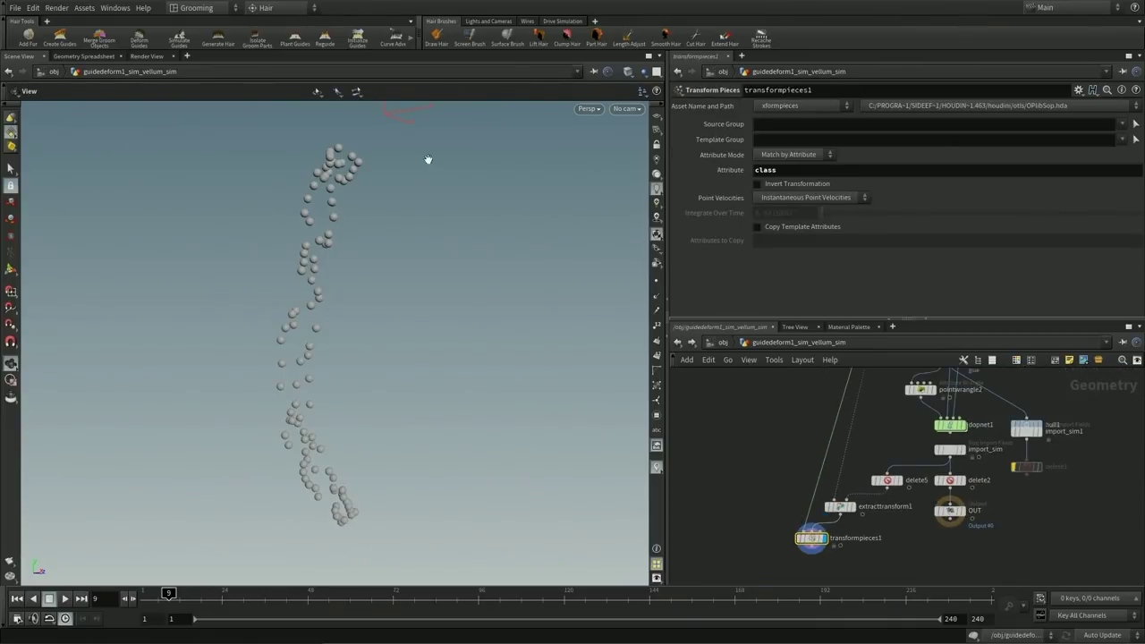
scroll(854, 558, up, 3)
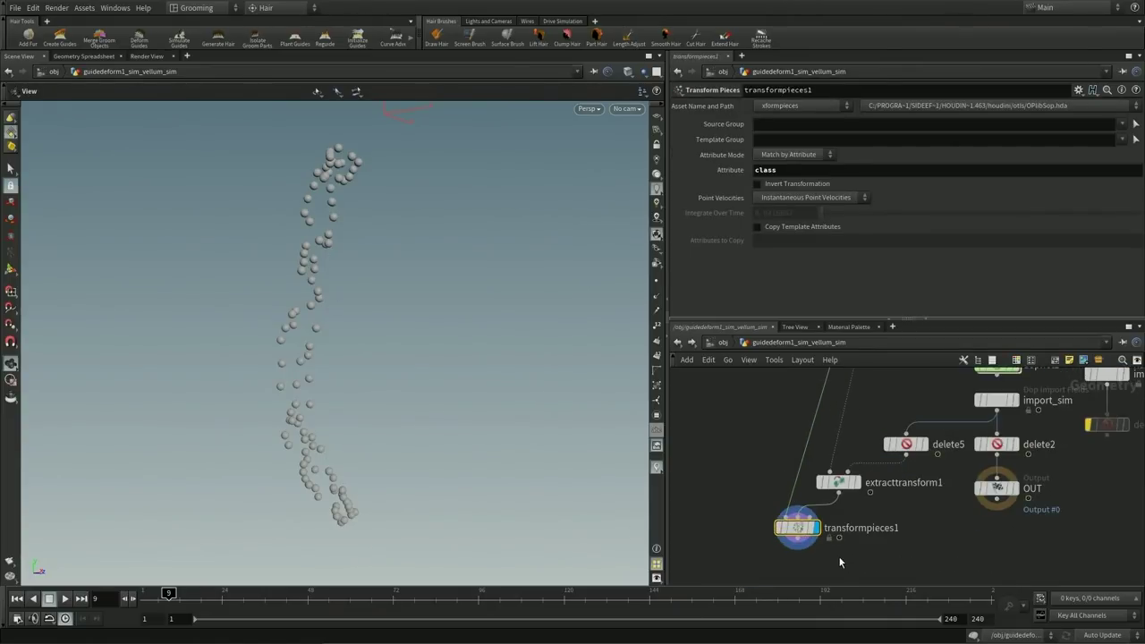
key(Return)
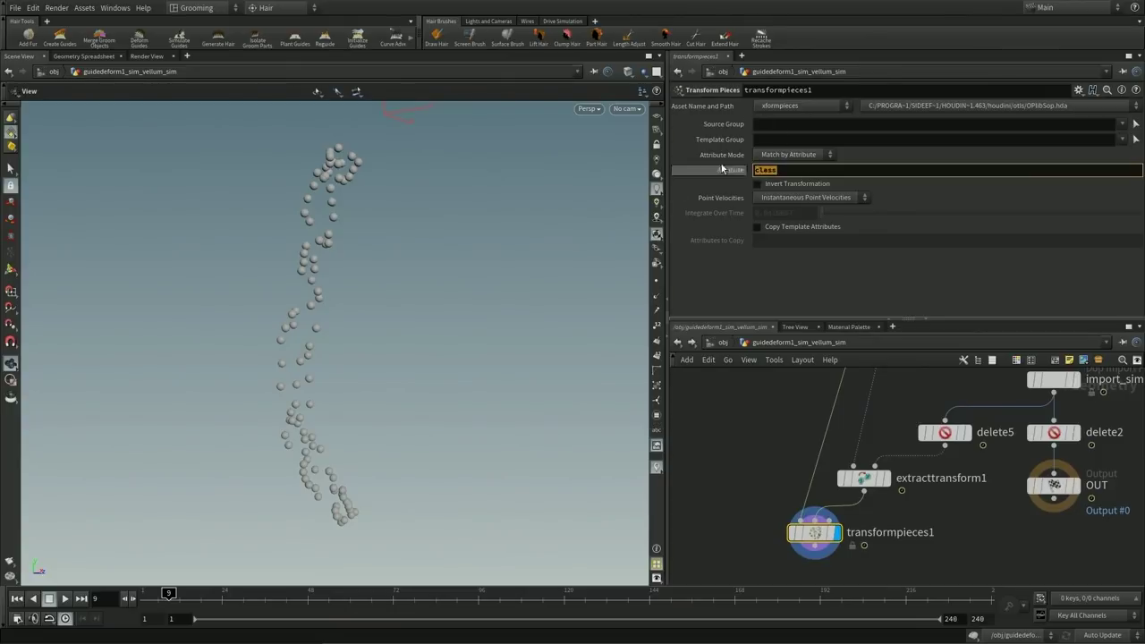
text(class)
key(Return)
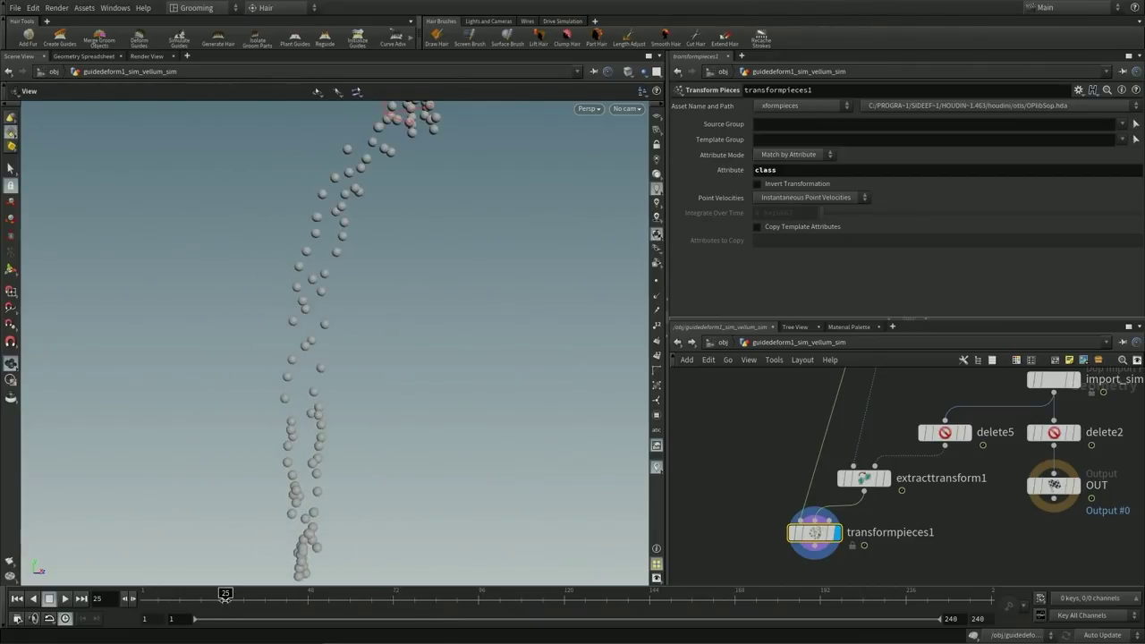
Step: Template delete5 over transformpieces1's balls and scrub the timeline to frame 21 to compare them
click(962, 433)
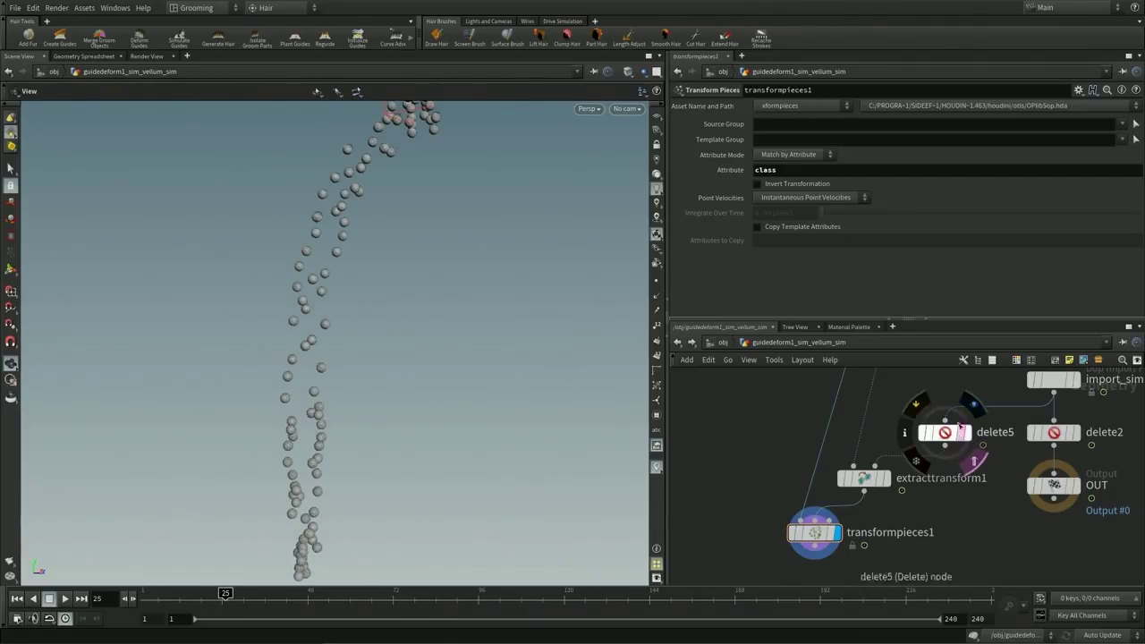
scroll(391, 220, up, 3)
drag(320, 364, 246, 491)
drag(218, 598, 211, 597)
drag(329, 483, 428, 322)
middle_drag(941, 534, 885, 573)
Step: Display delete2's simulated hair guides with transformpieces1's balls templated over them
click(970, 466)
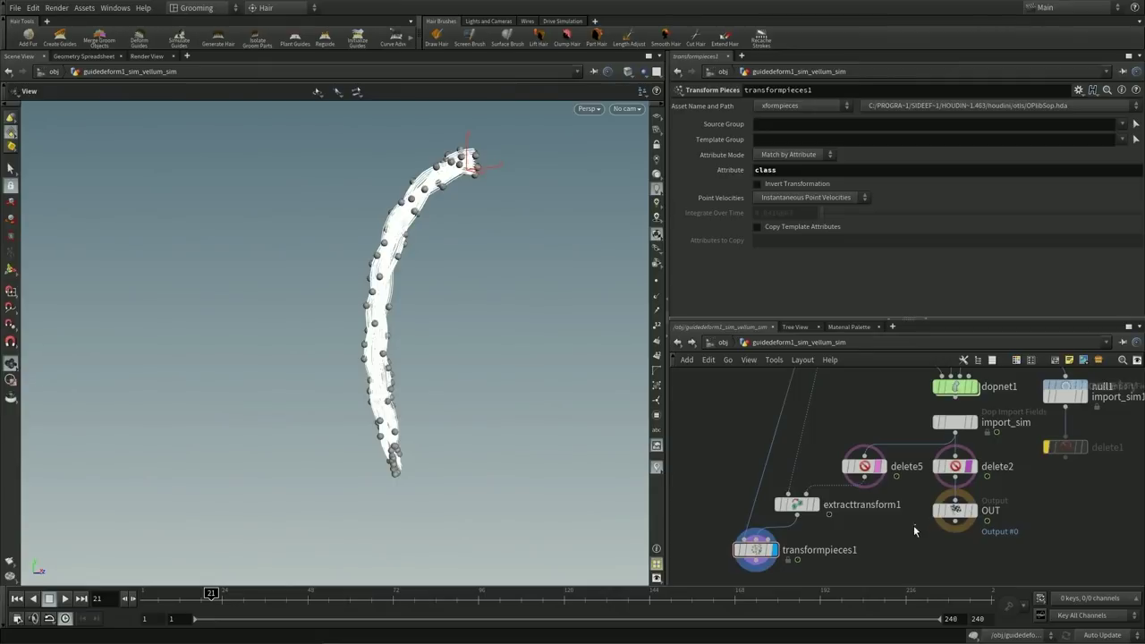
click(973, 467)
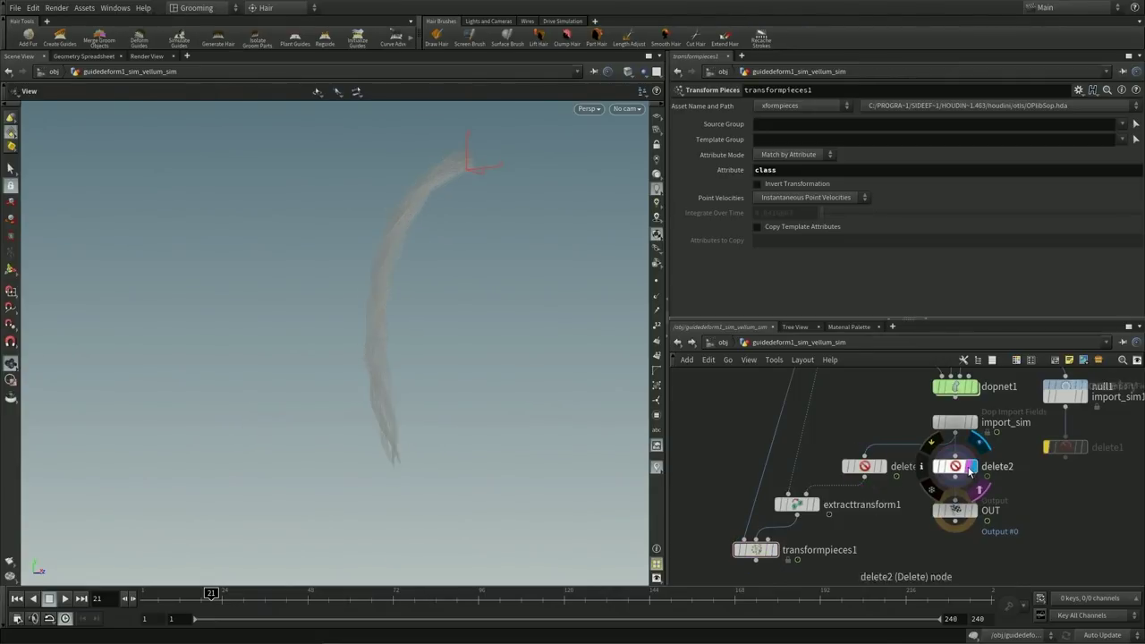
click(771, 550)
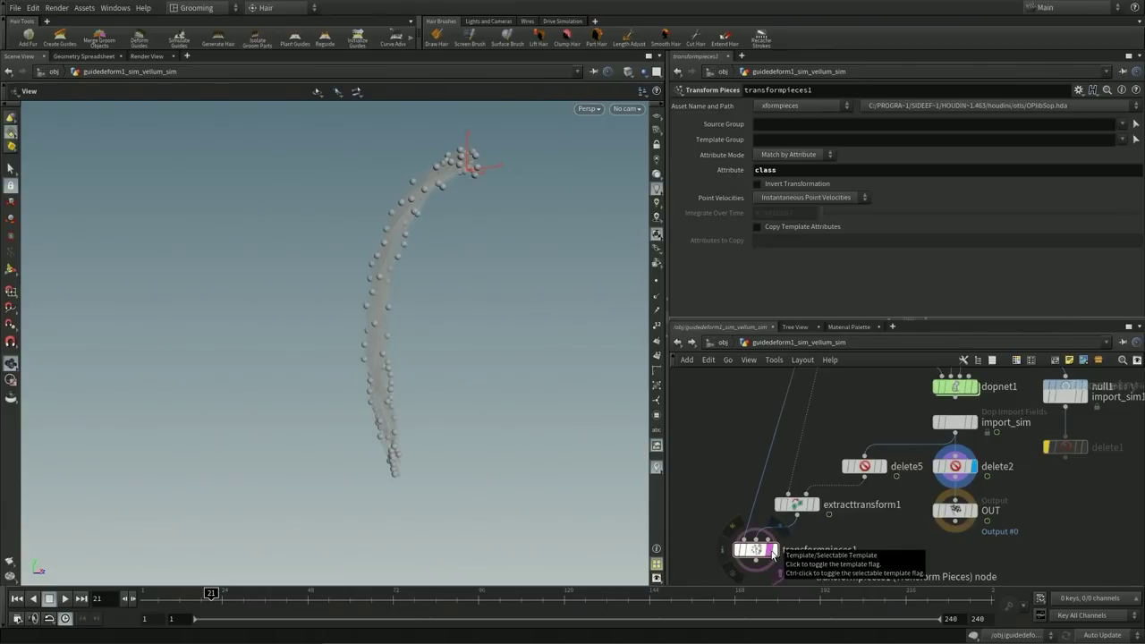
Step: Play delete2's simulated hair guides with transformpieces1's balls to frame 38, and rewind to frame 1
key(Up)
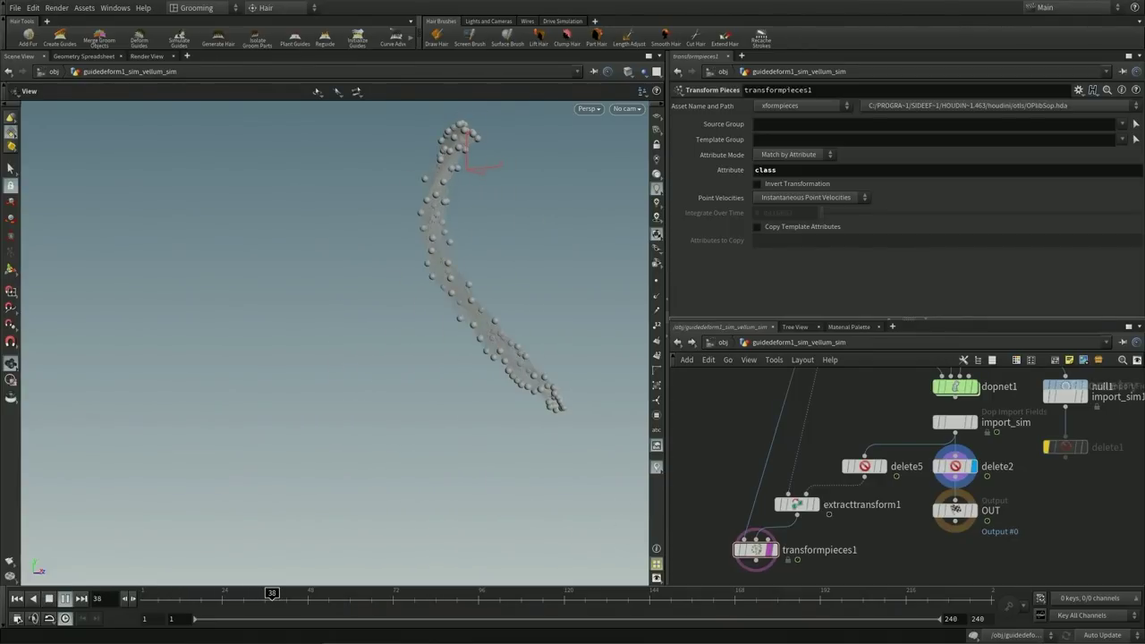
key(ctrl+Up)
key(h)
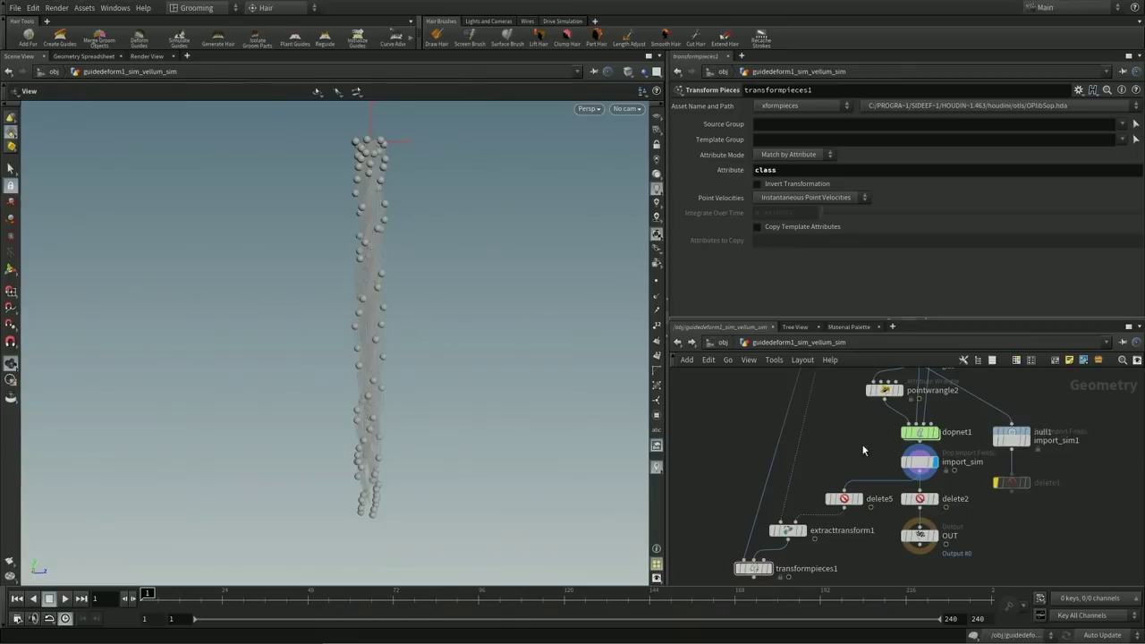
Step: Play import_sim's simulated guides and balls from frame 1 and examine them up close from another angle
middle_drag(863, 450, 851, 430)
click(154, 598)
mouse_move(154, 599)
mouse_down()
mouse_move(206, 599)
mouse_move(146, 598)
mouse_up()
scroll(415, 253, up, 3)
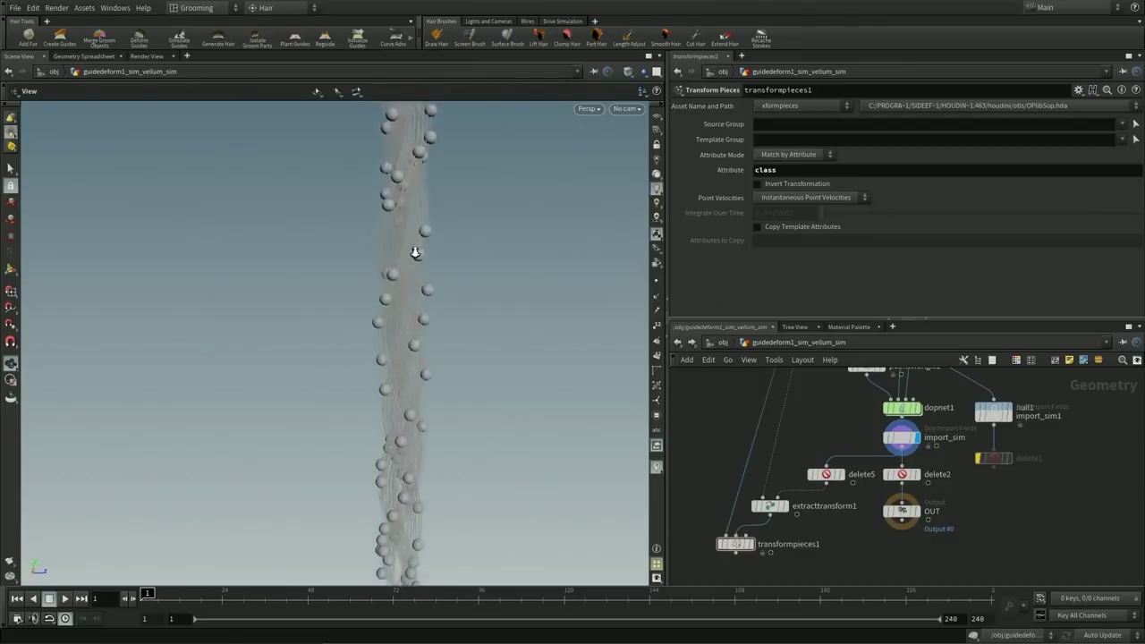
key(Up)
drag(297, 208, 346, 230)
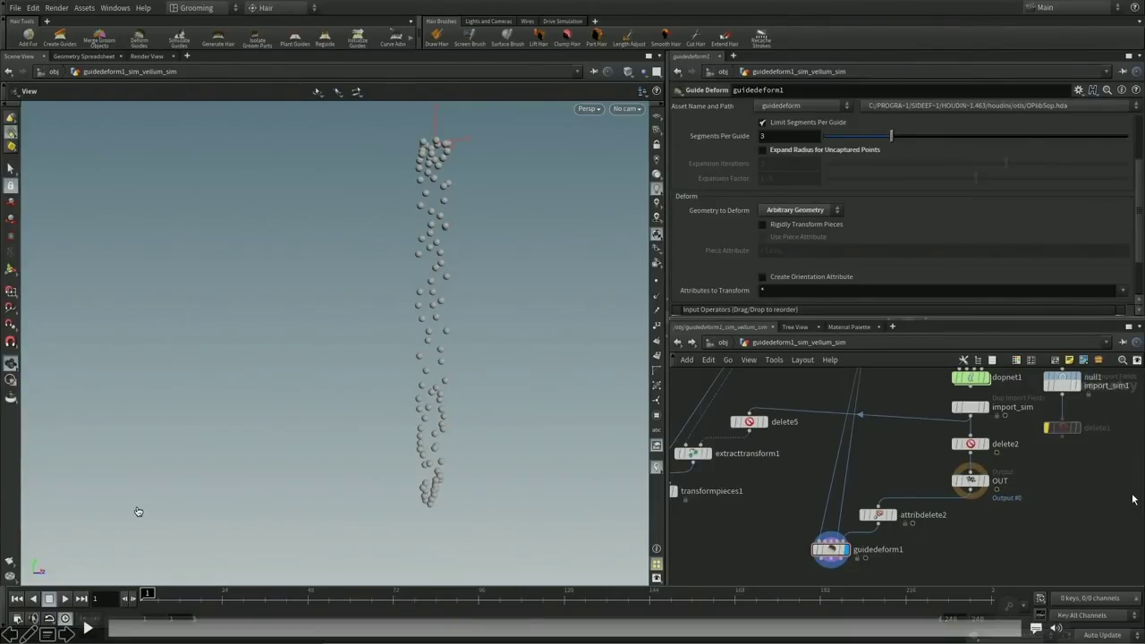
Step: Review guidedeform1's available modes, keeping Guide Capture and Deform
click(93, 624)
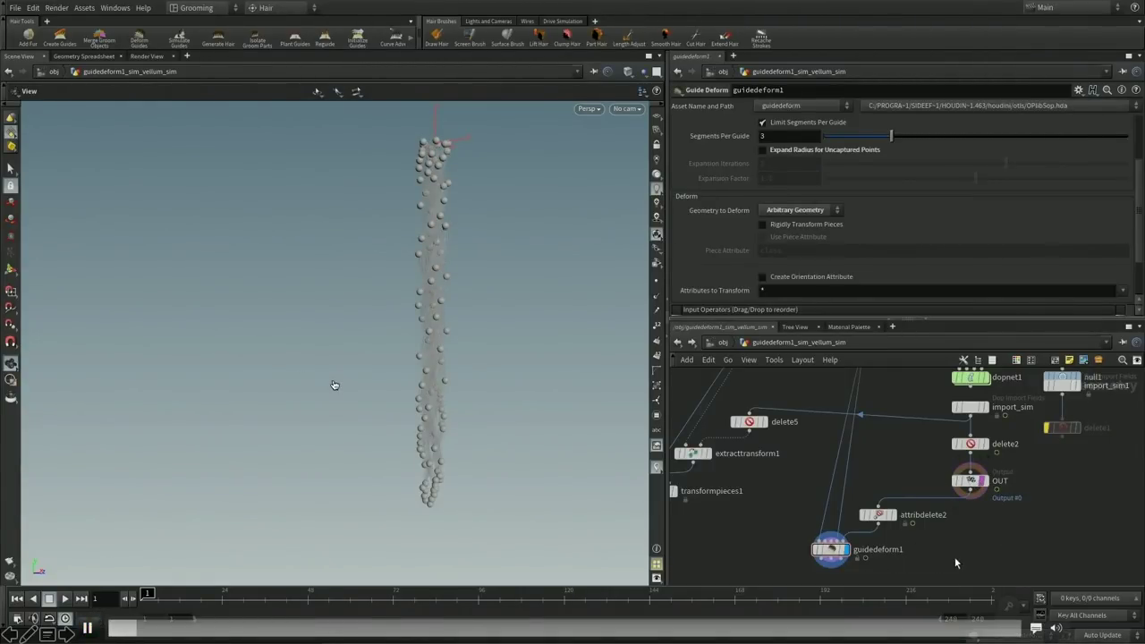
scroll(775, 542, up, 3)
middle_drag(779, 524, 769, 475)
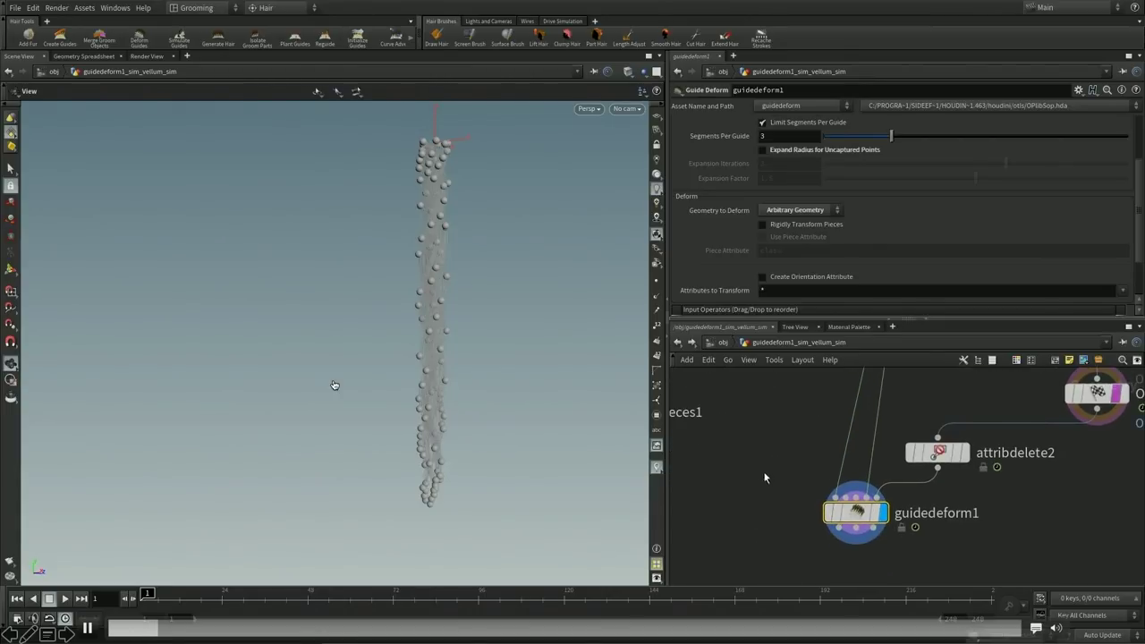
scroll(901, 253, up, 3)
click(801, 124)
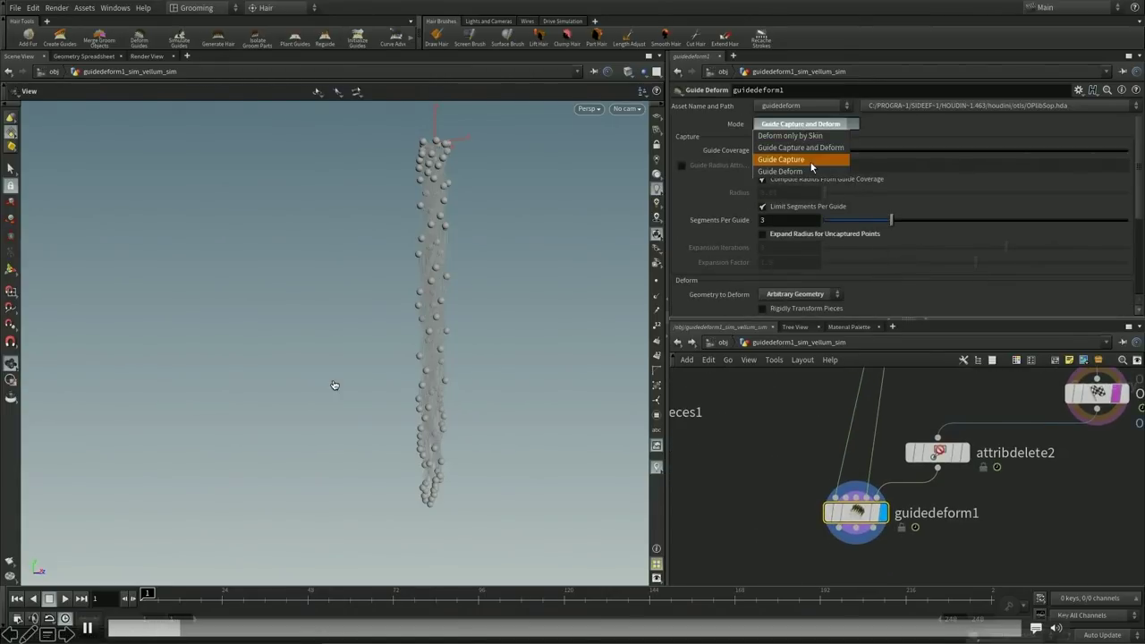
click(774, 129)
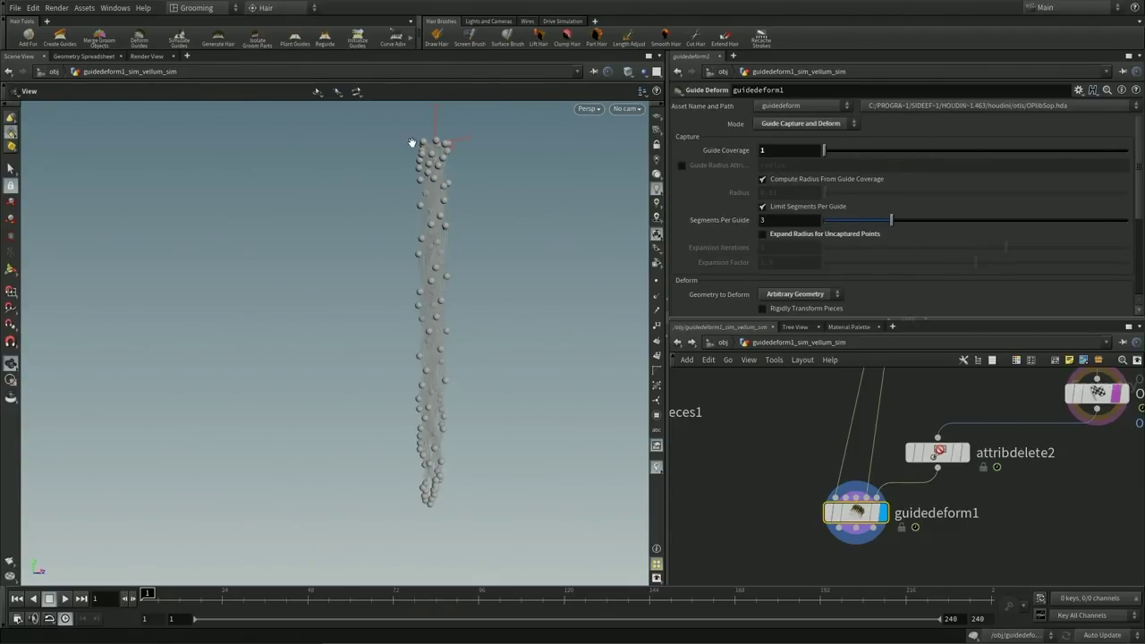
Step: Identify guidedeform1's rest guides and animated guides inputs and trace their connections up the network
scroll(845, 172, down, 2)
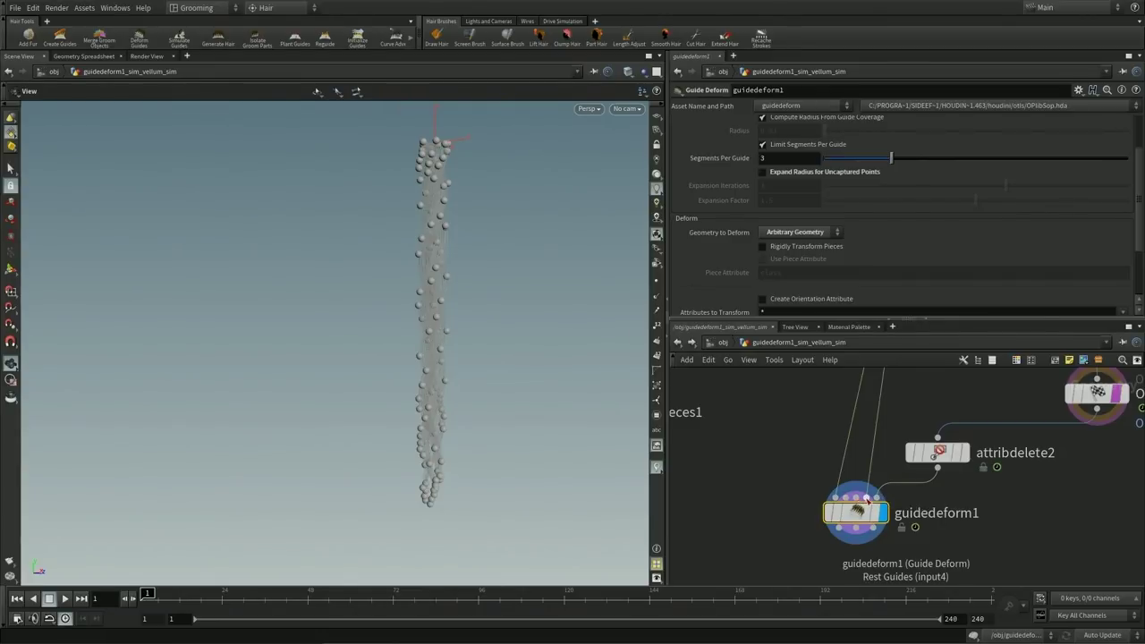
mouse_move(880, 497)
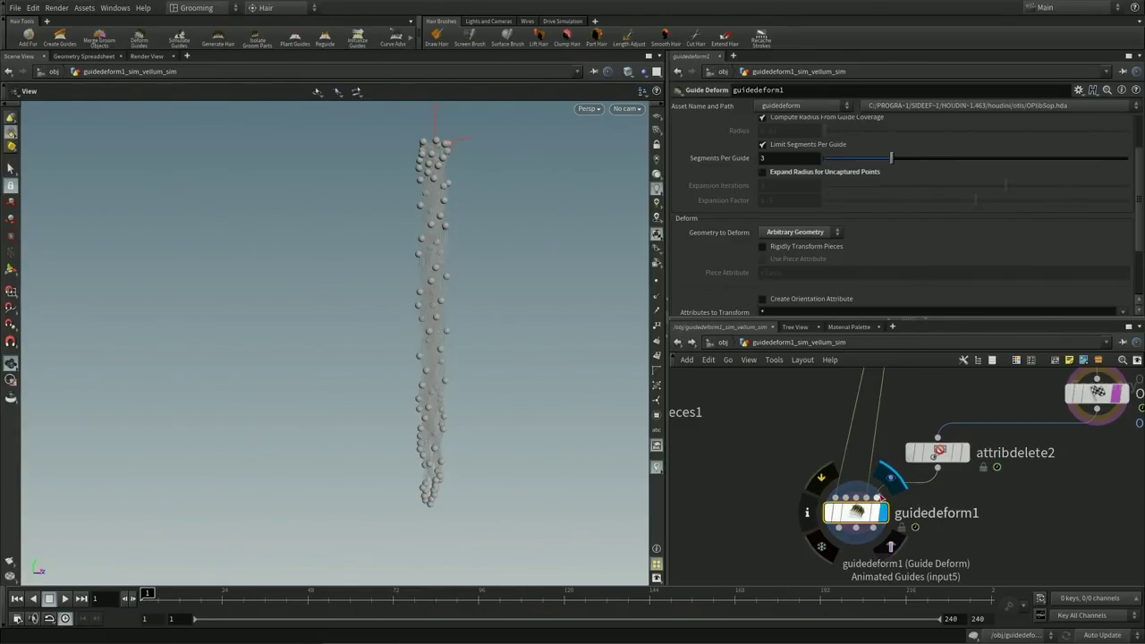
scroll(855, 561, down, 5)
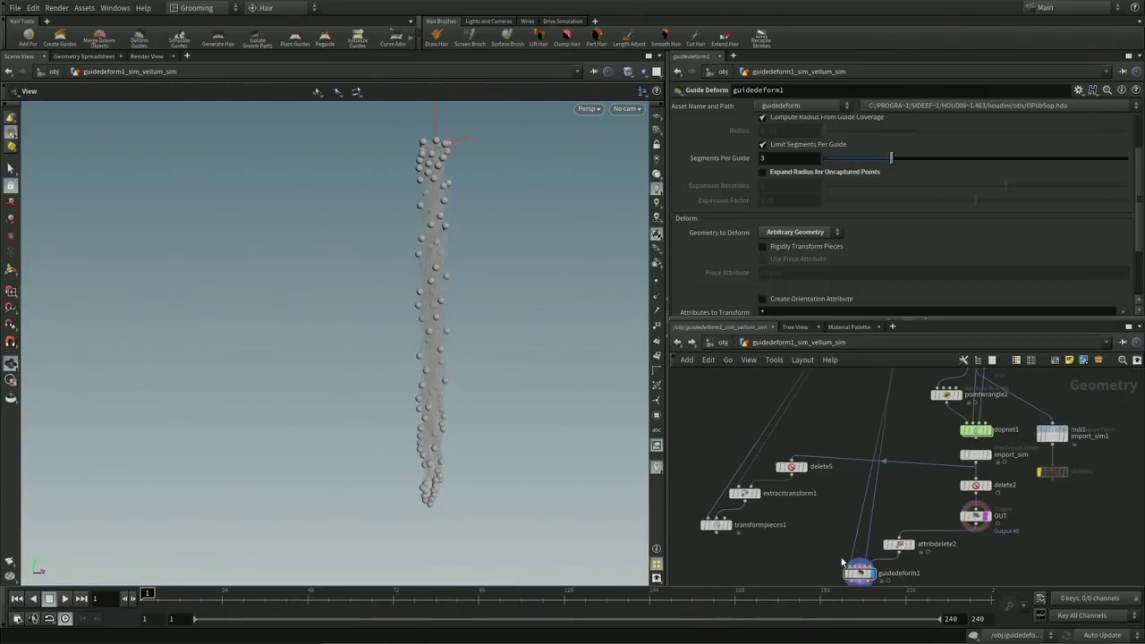
scroll(854, 545, down, 3)
scroll(869, 412, up, 4)
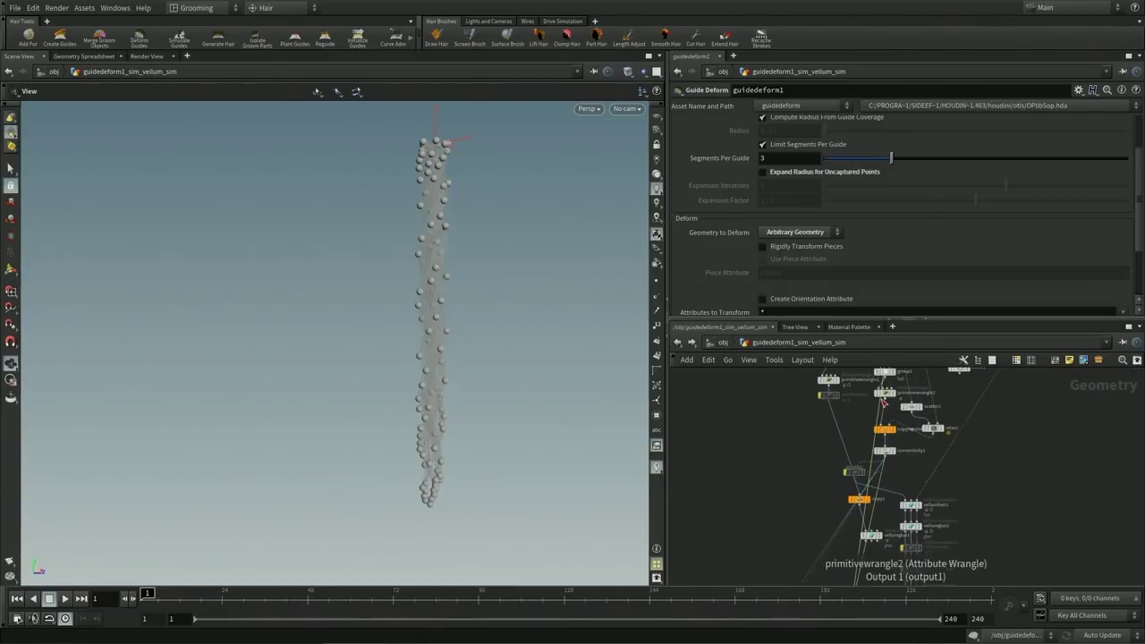
scroll(885, 420, up, 3)
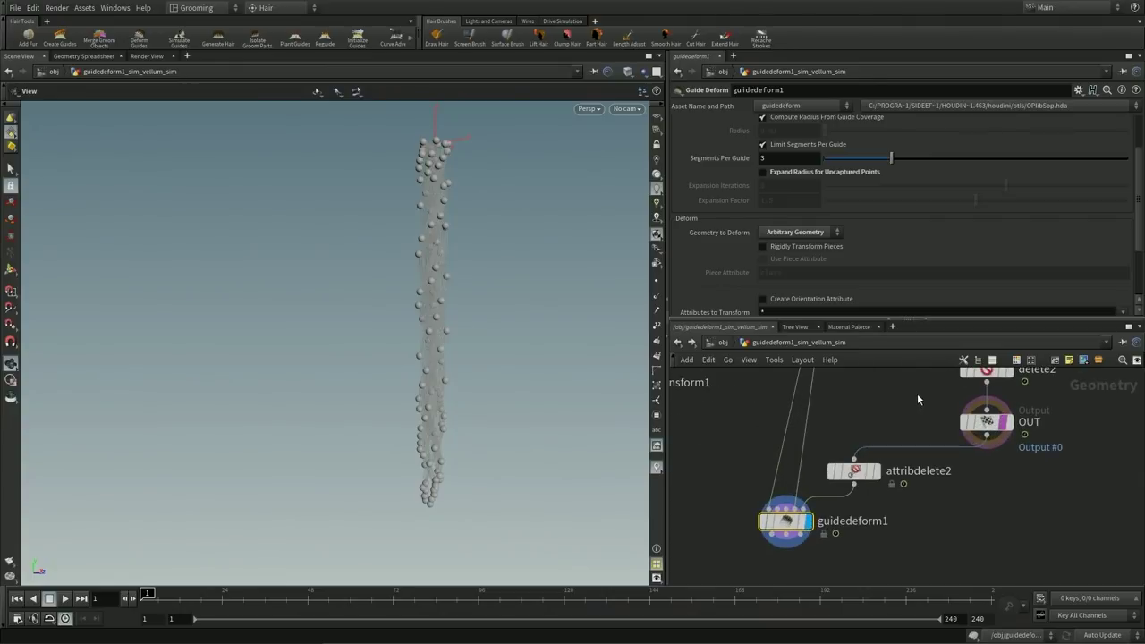
Step: Check which point attributes attribdelete2 removes from the animated guides, and return to guidedeform1's parameters
click(854, 471)
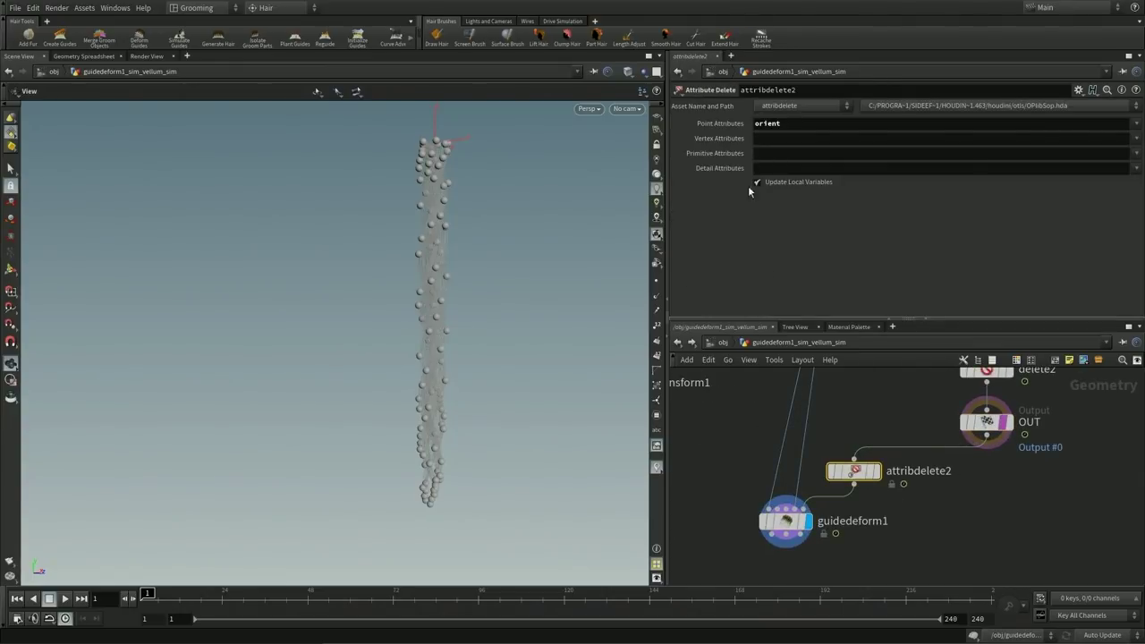
click(802, 132)
click(882, 414)
click(785, 521)
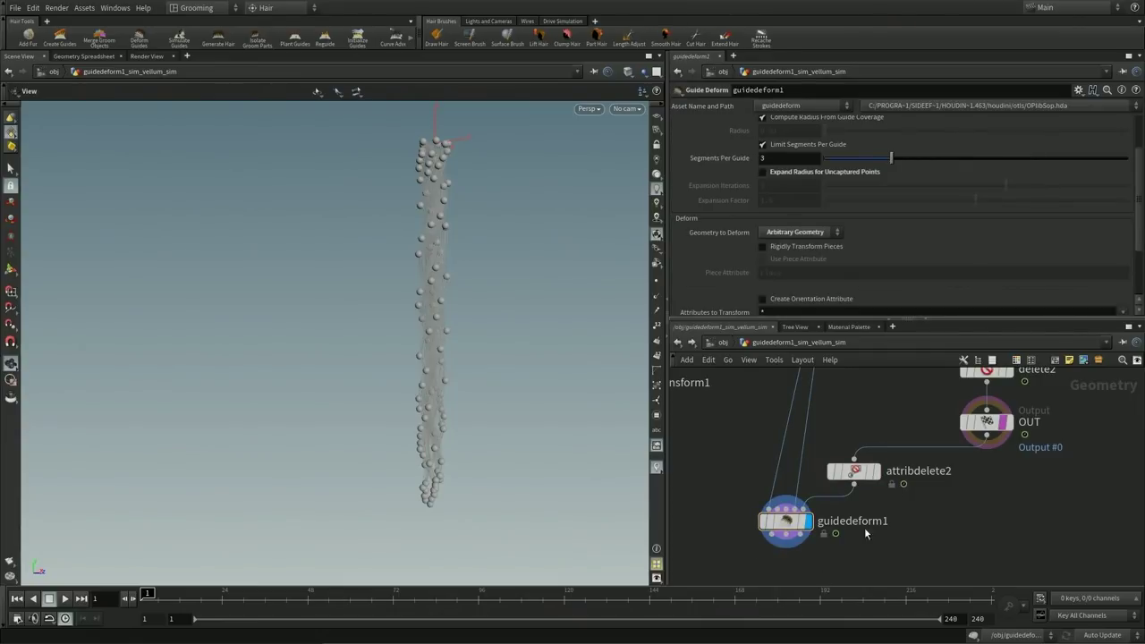
Step: Play guidedeform1's result to frame 12 to inspect the balls' soft deformation along the hair, and rewind to frame 1
scroll(895, 528, down, 1)
middle_drag(940, 512, 973, 529)
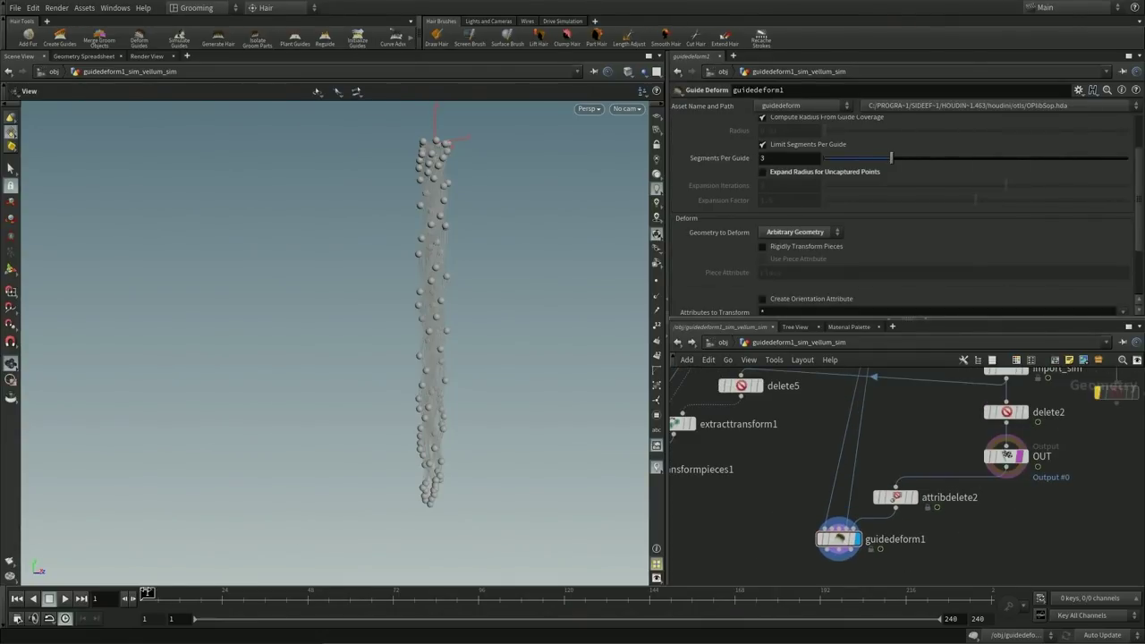
drag(148, 593, 119, 632)
scroll(427, 315, up, 3)
key(Up)
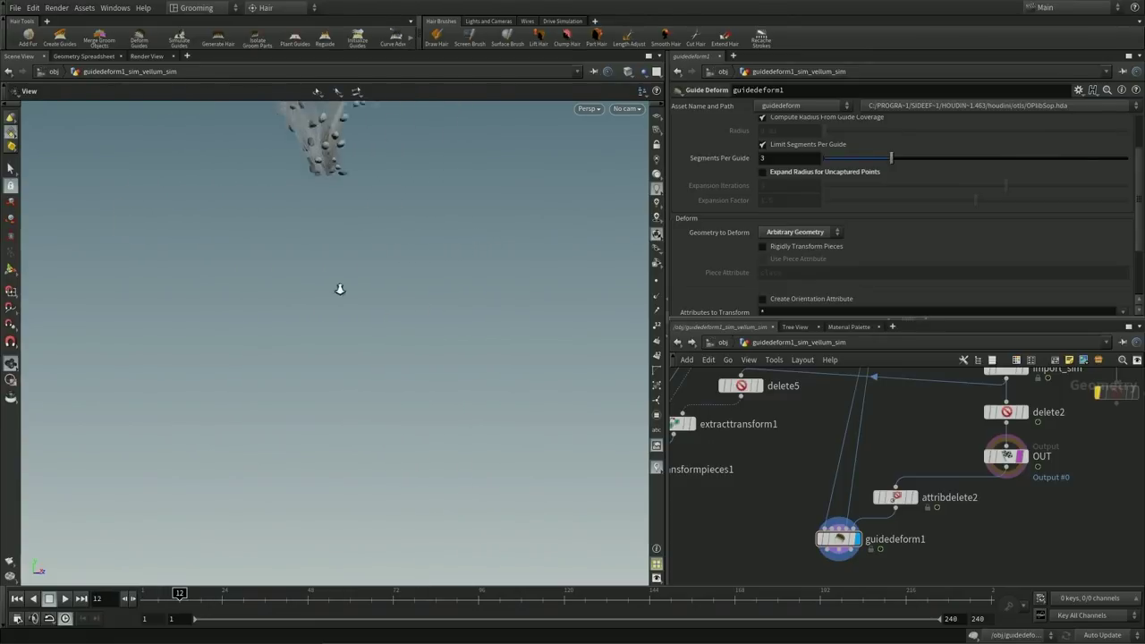
key(ctrl+Up)
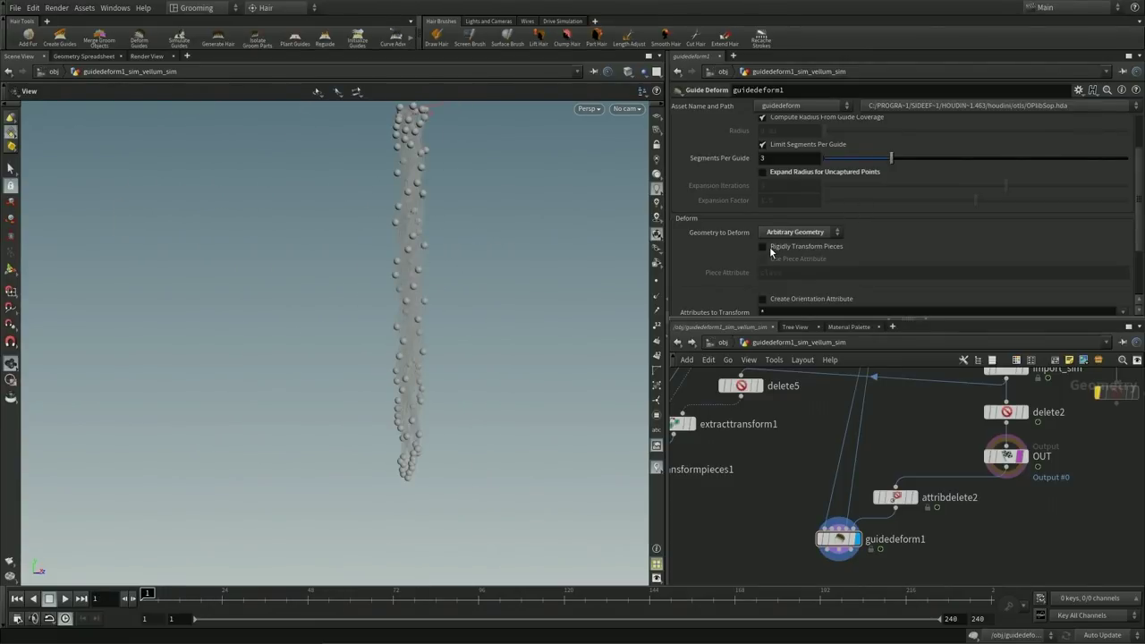
Step: Enable Rigidly Transform Pieces on guidedeform1, switching it off and on at frame 10 to compare the balls' shapes
key(Up)
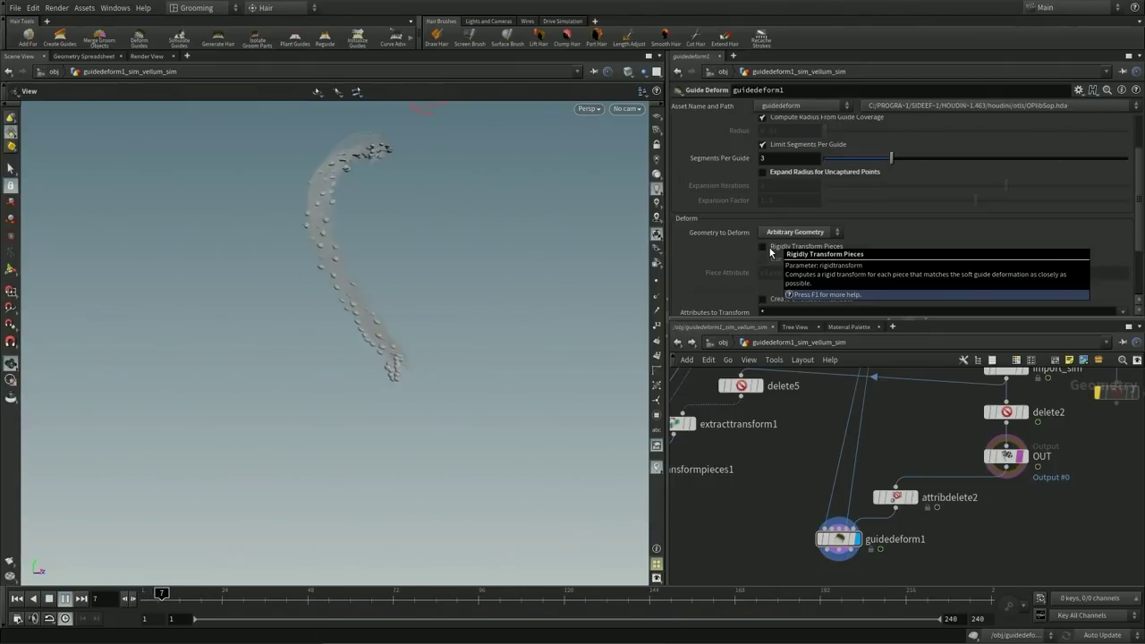
click(762, 246)
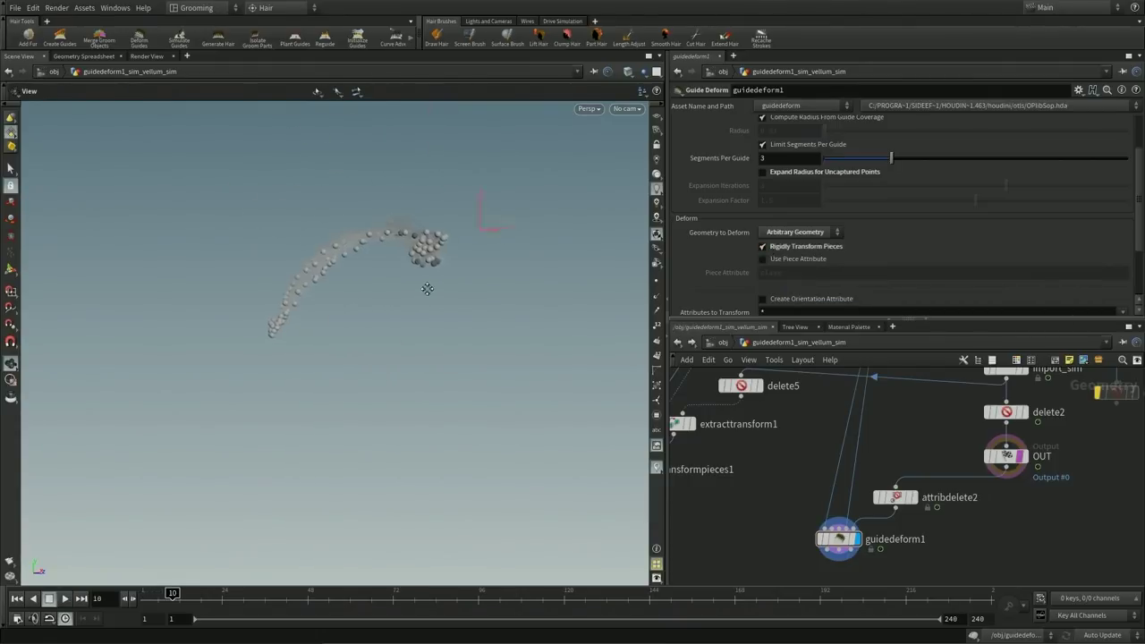
key(h)
click(801, 247)
click(800, 247)
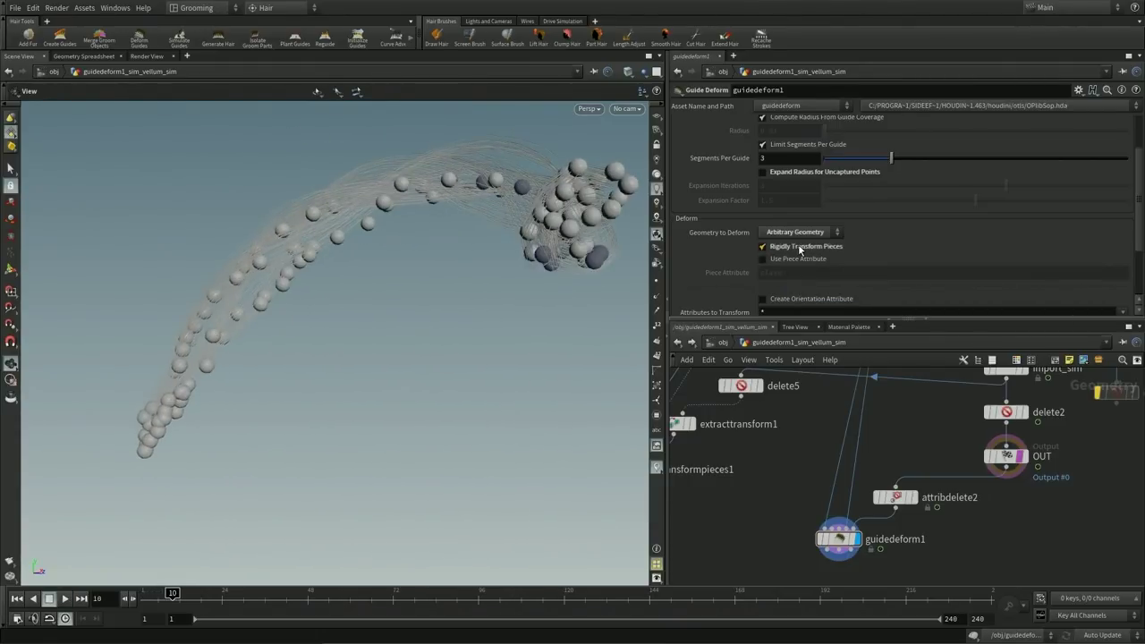
click(800, 248)
click(799, 248)
click(799, 248)
click(799, 248)
scroll(268, 291, down, 3)
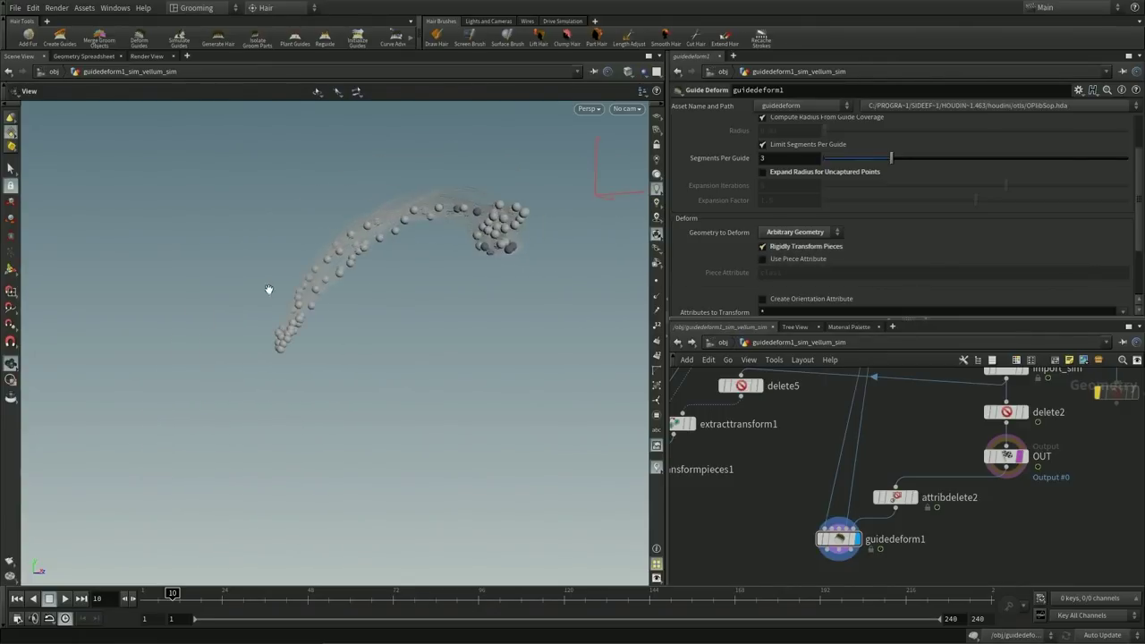
Step: Play the rigidly transformed balls to frame 14, rewind to frame 1, and review guidedeform1's remaining deform settings
key(ctrl+Left)
key(Up)
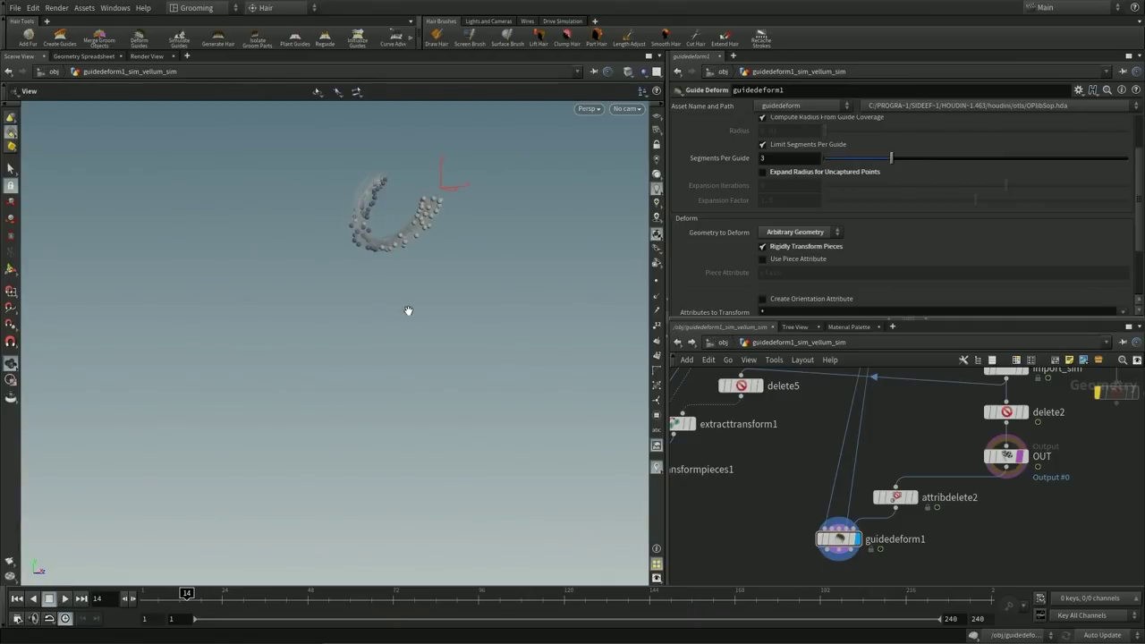
key(ctrl+Left)
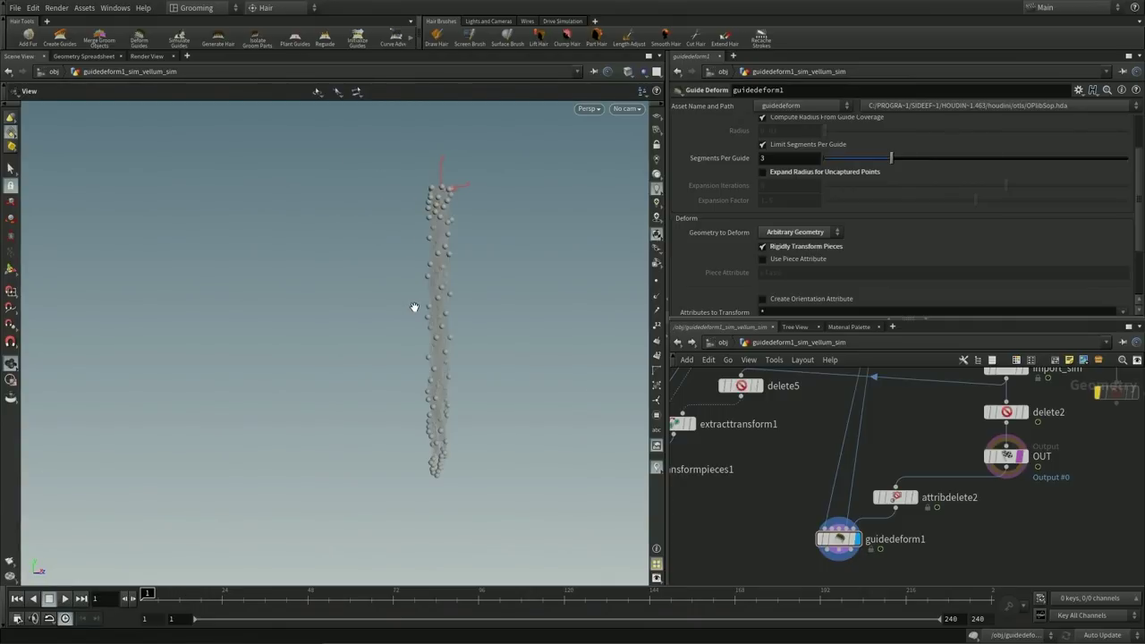
scroll(921, 243, down, 2)
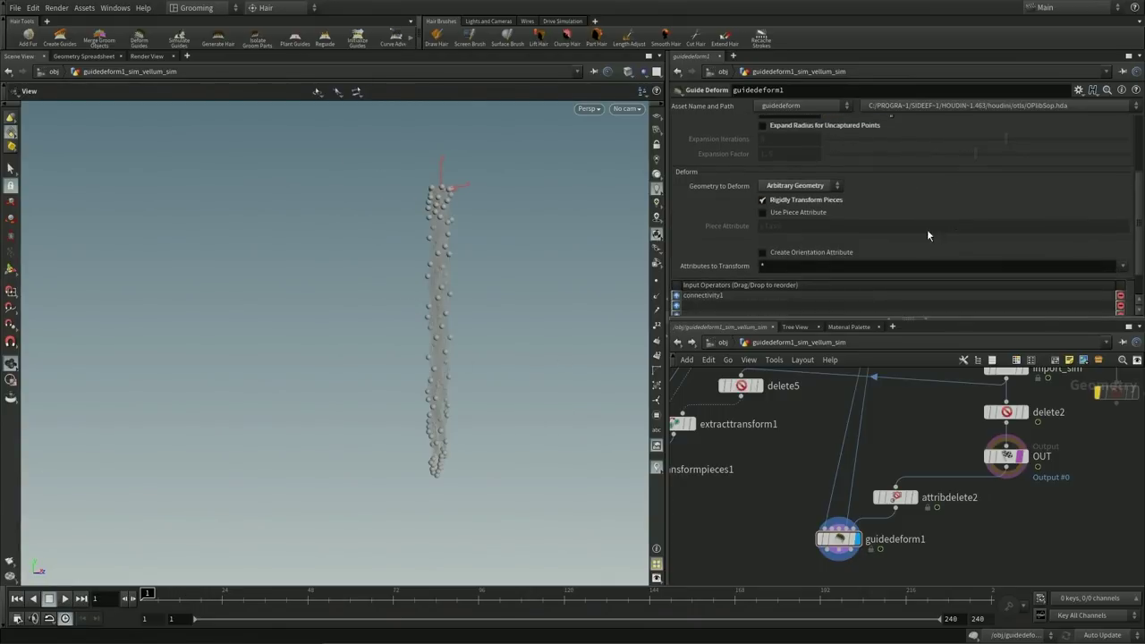
Step: Enable Pack and Instance on copytopoints1 and reselect guidedeform1
middle_drag(955, 547, 954, 491)
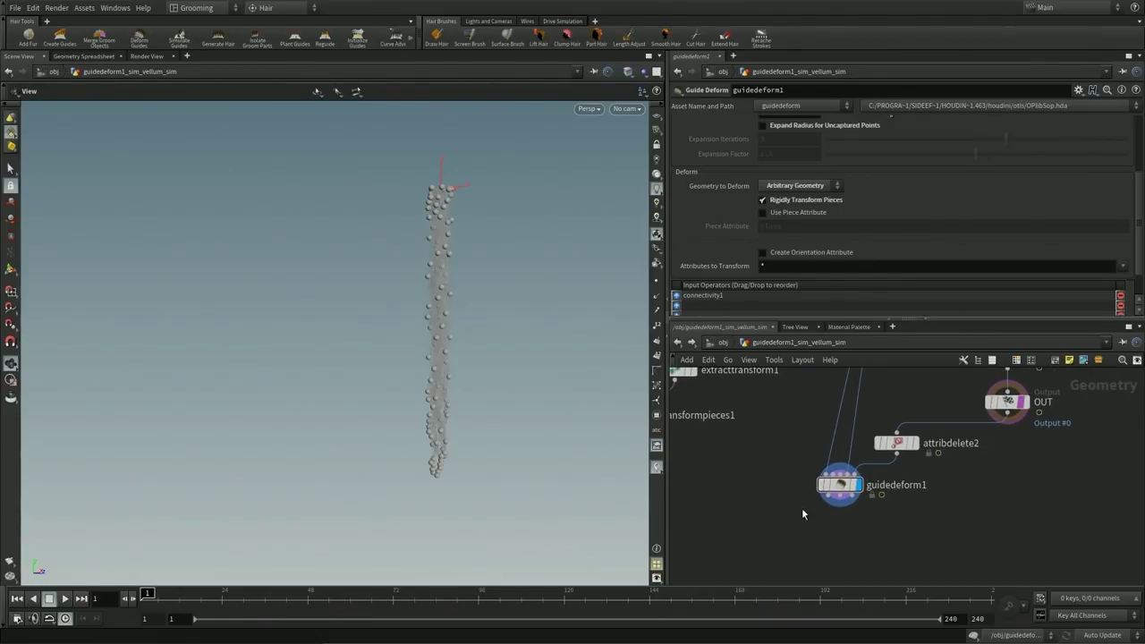
middle_drag(789, 405, 847, 361)
click(909, 417)
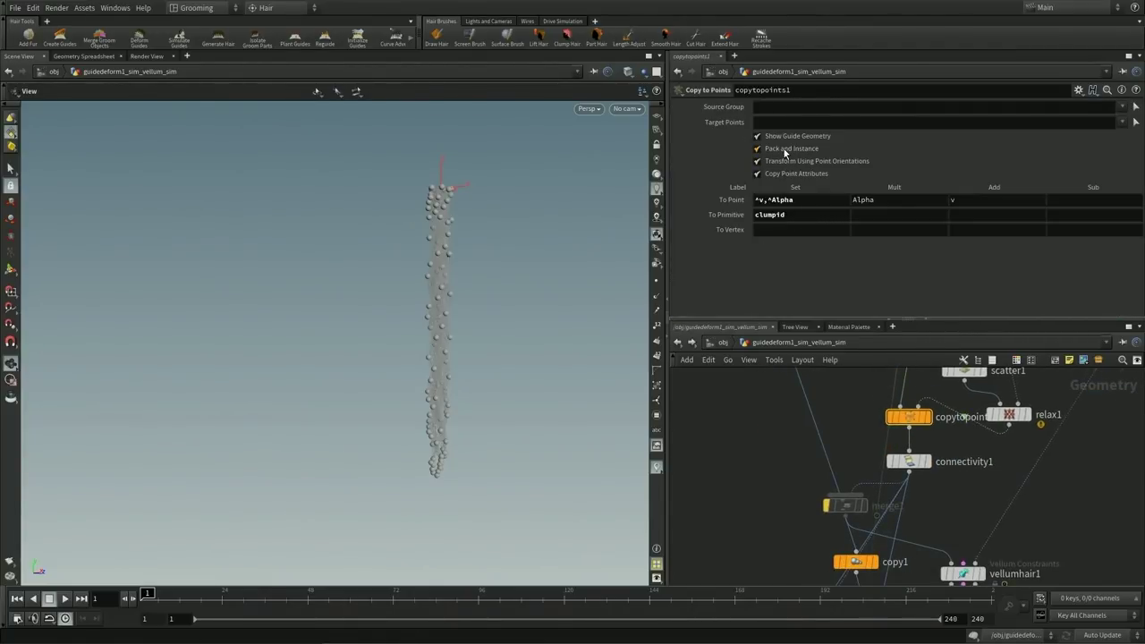
click(785, 152)
middle_drag(757, 388, 916, 526)
click(850, 498)
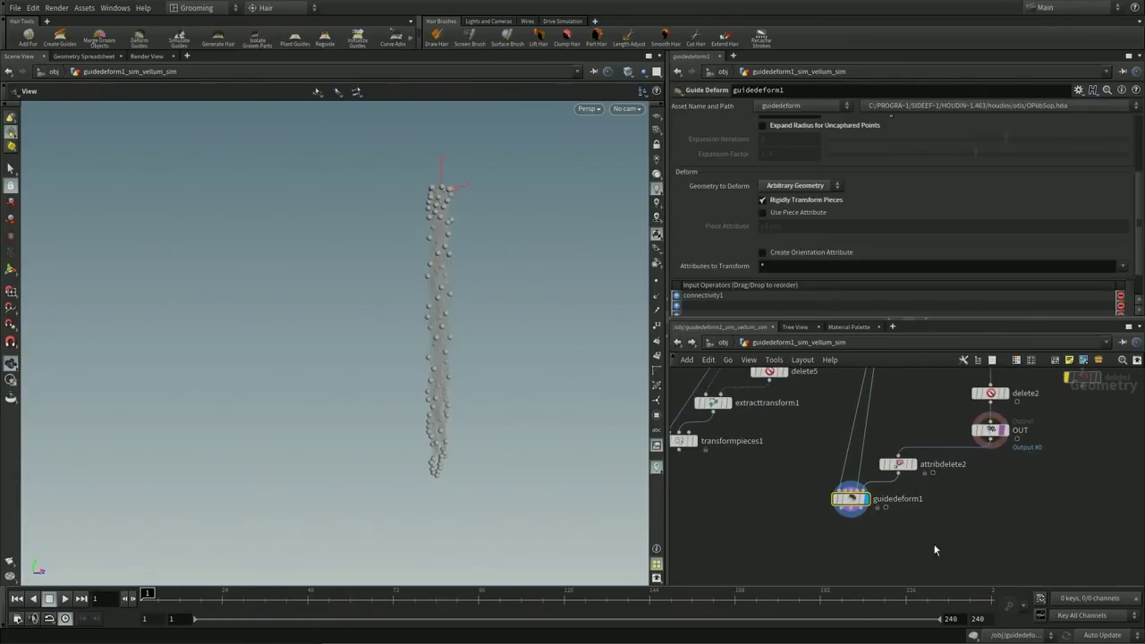
Step: Play guidedeform1's packed balls to frame 35, and turn off Rigidly Transform Pieces
key(Up)
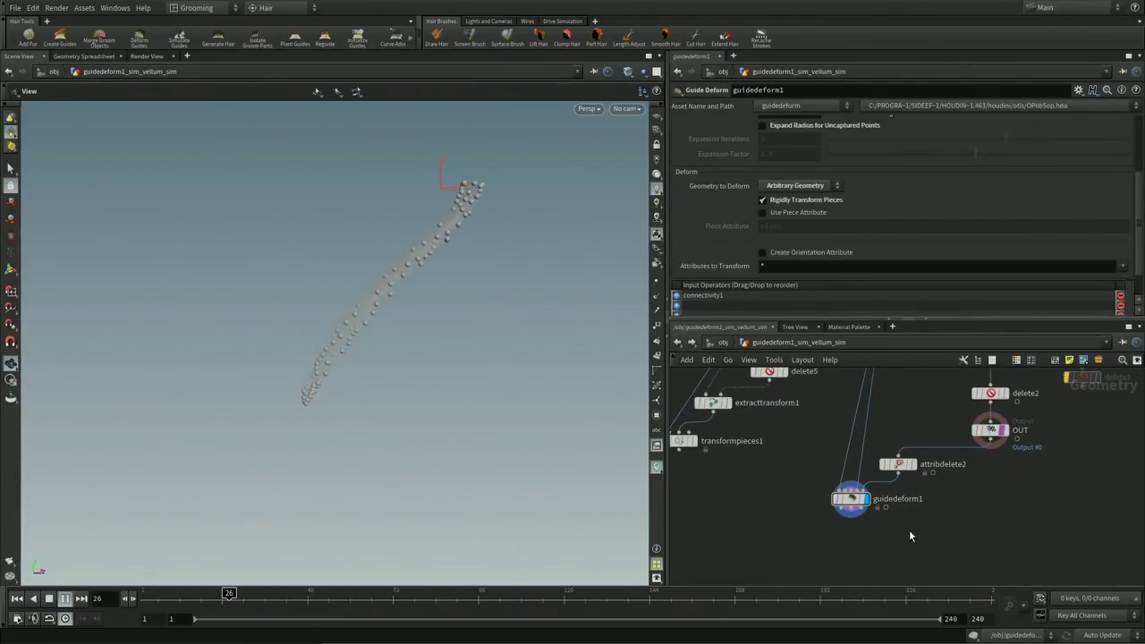
mouse_move(842, 506)
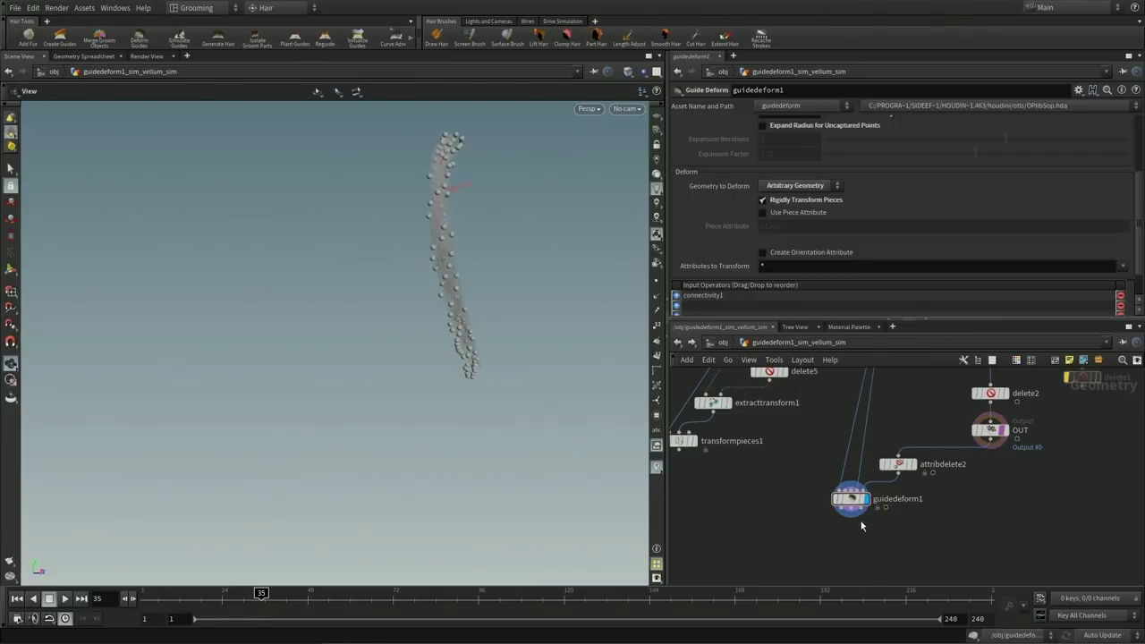
click(792, 200)
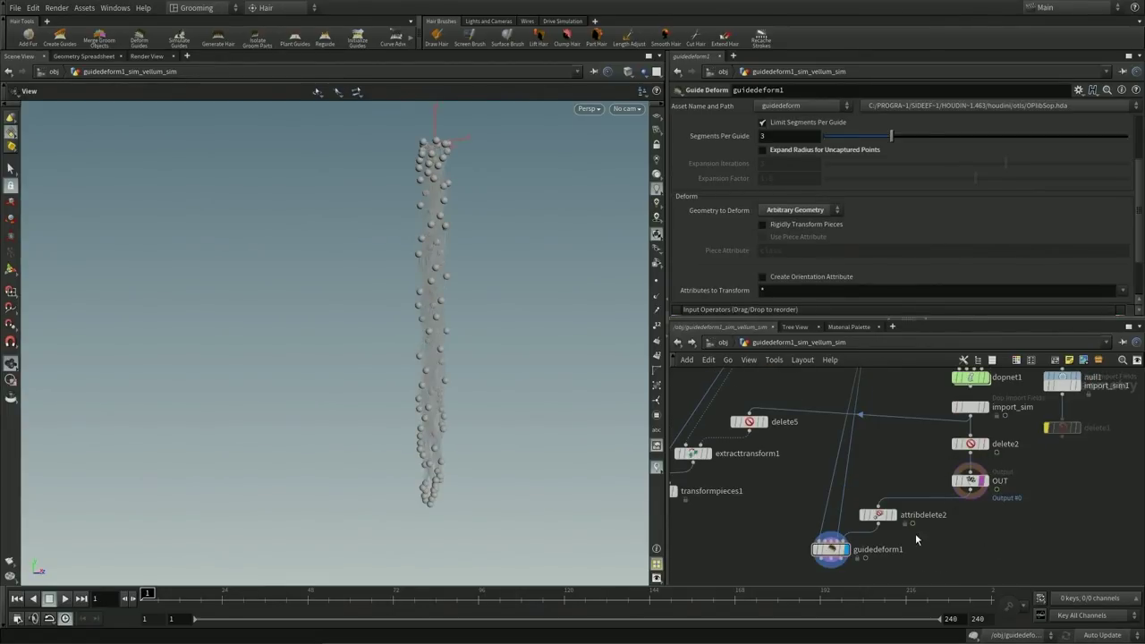
Step: Review the mode choices on guidedeform1 once more, leaving Guide Capture and Deform selected
scroll(778, 550, up, 3)
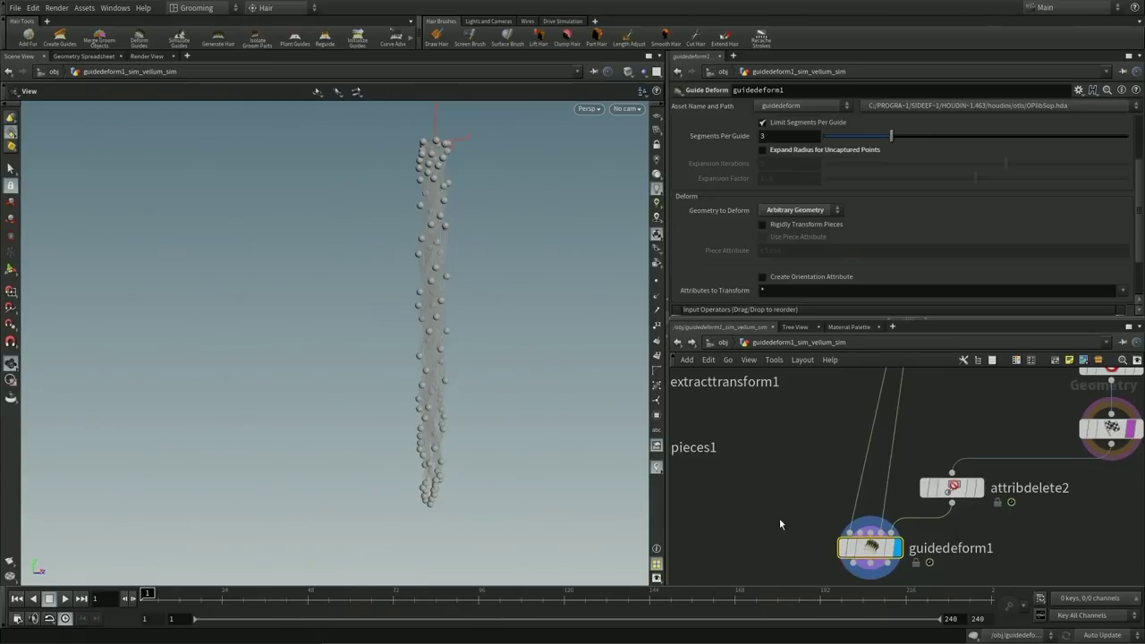
middle_drag(781, 524, 767, 491)
scroll(902, 259, up, 3)
click(804, 124)
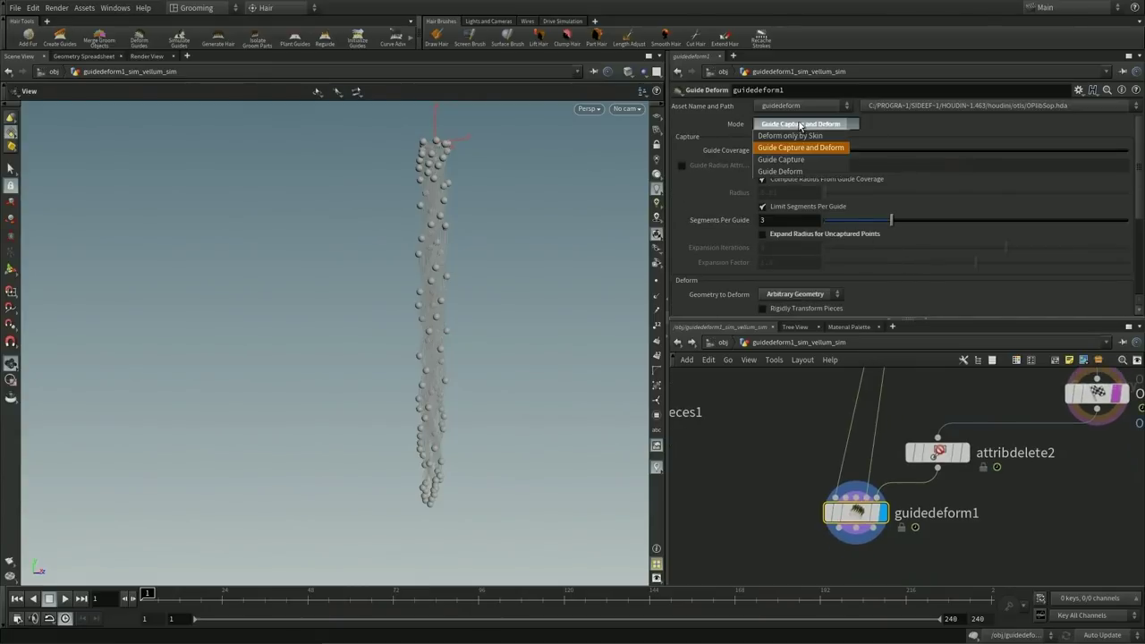
click(773, 128)
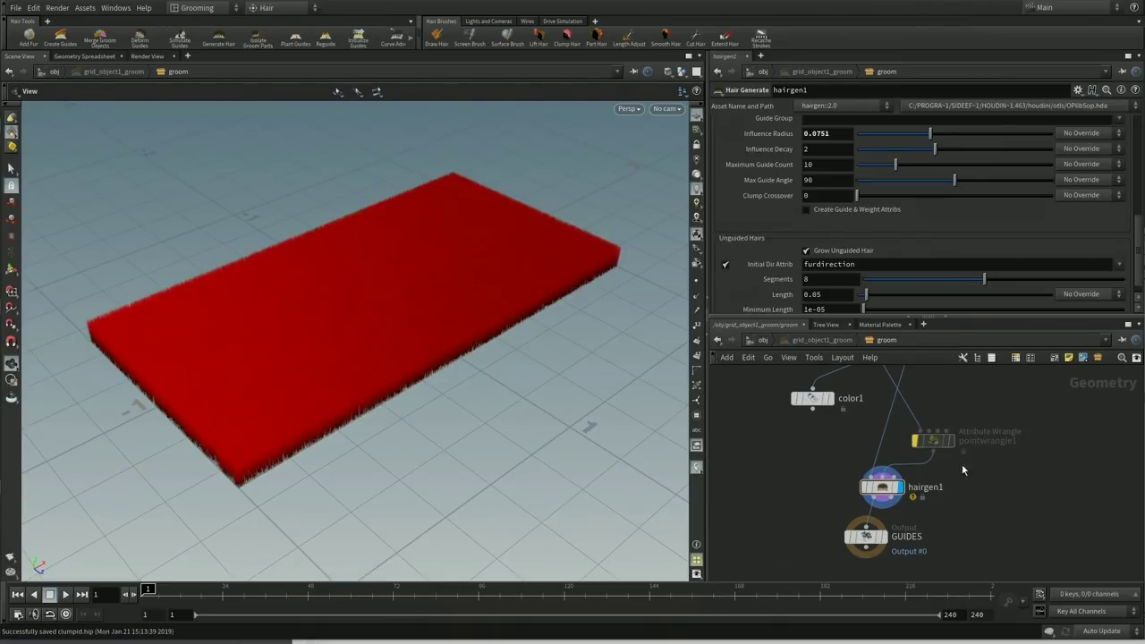
Step: Frame a corner of the red fur, activate the bypassed pointwrangle1 above hairgen1, and show its tightness expression
alt+drag(171, 294, 141, 363)
right_drag(191, 334, 287, 281)
drag(985, 460, 926, 388)
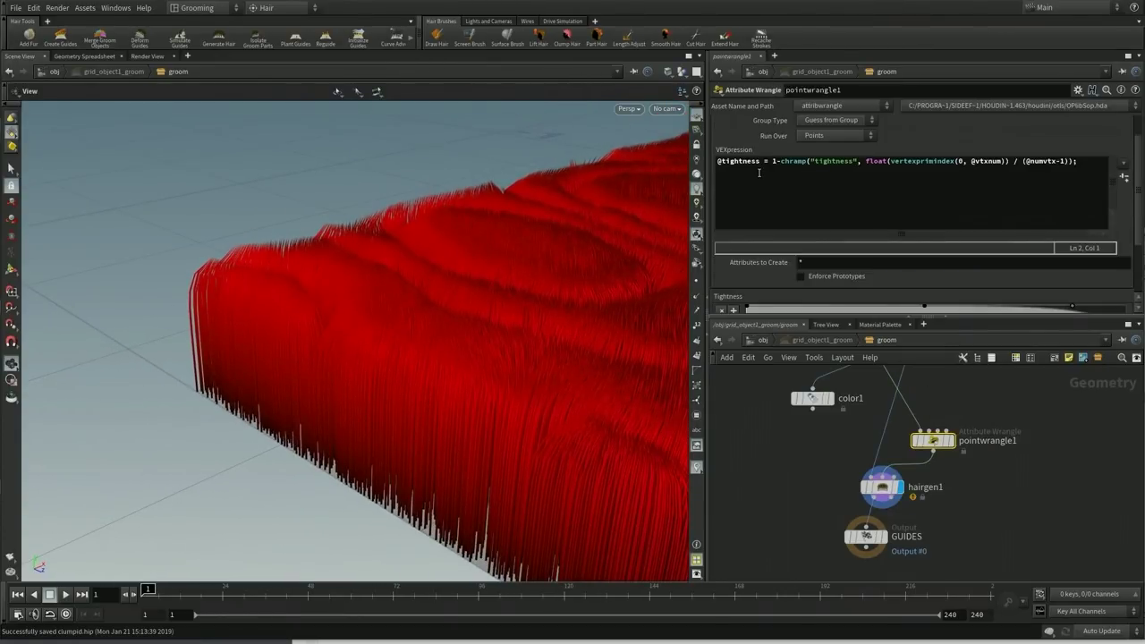
text(@tightness =)
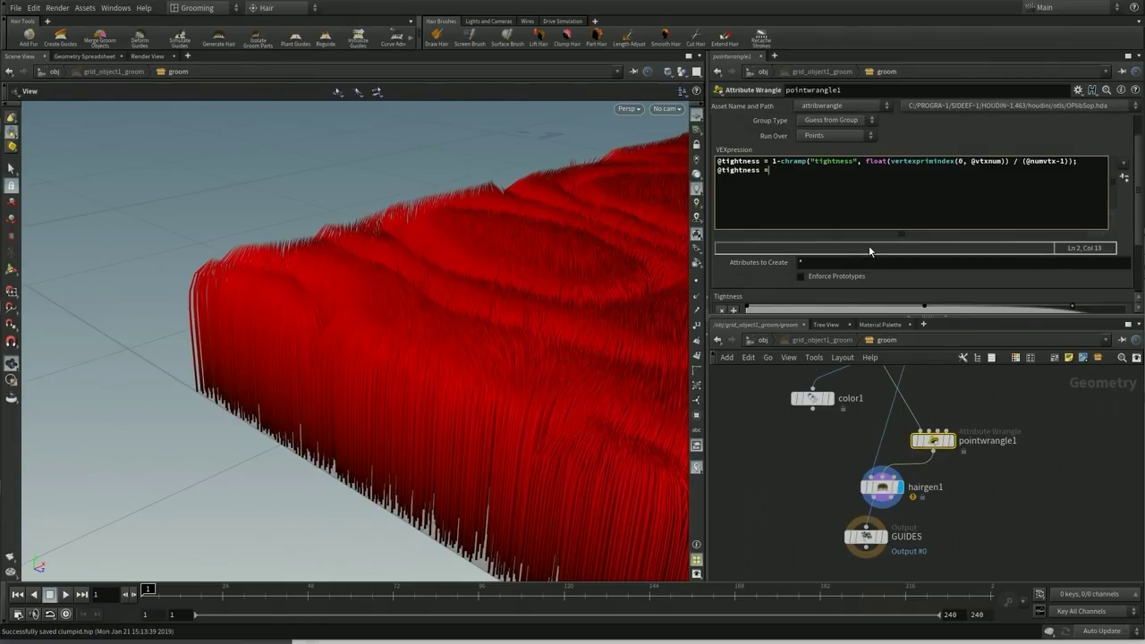
key(BackSpace)
key(BackSpace)
text(*= 0.5;)
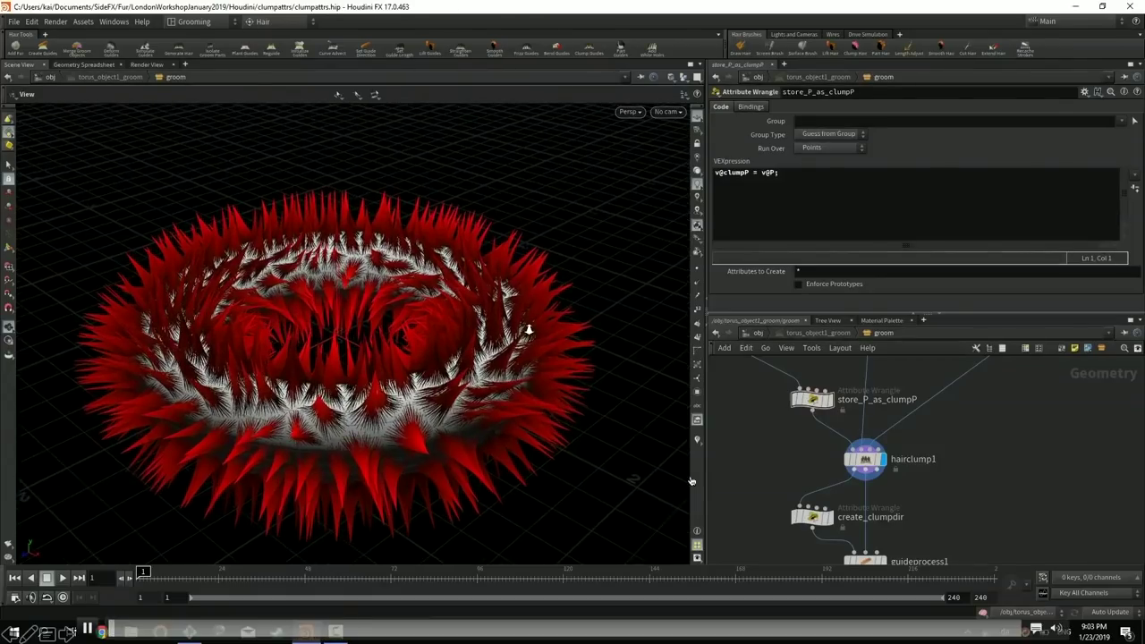
Step: Advance to the Using Clumping Data slide, switch to Houdini, and display guideprocess1's bent fur on the torus
scroll(537, 331, up, 6)
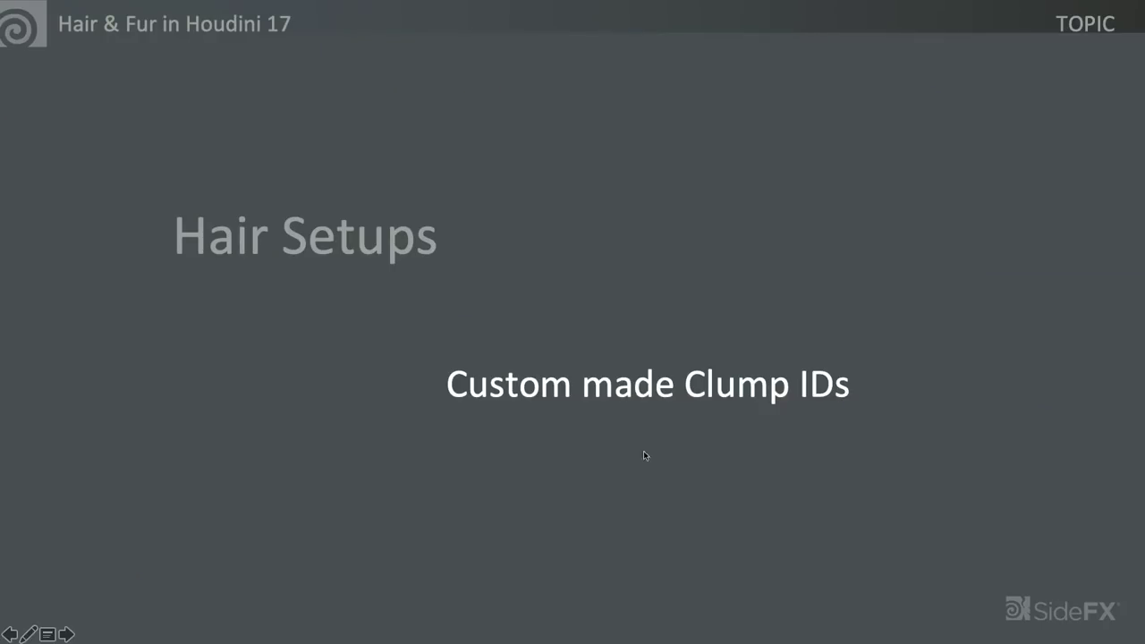
key(Right)
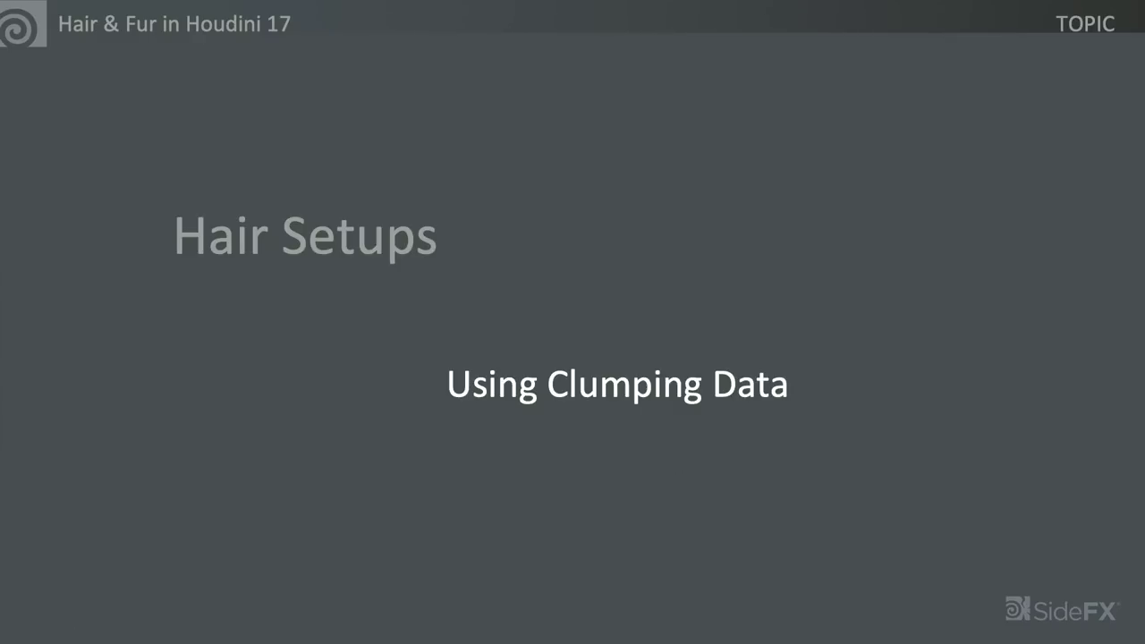
key(alt+Tab)
mouse_move(528, 330)
alt+mouse_down()
mouse_move(529, 349)
mouse_move(536, 336)
alt+mouse_up()
scroll(601, 255, up, 5)
alt+drag(601, 254, 590, 318)
middle_drag(978, 520, 953, 451)
click(858, 511)
mouse_move(486, 348)
alt+mouse_down()
mouse_move(529, 417)
mouse_move(591, 321)
mouse_move(522, 332)
mouse_move(495, 368)
mouse_move(424, 362)
mouse_move(467, 349)
alt+mouse_up()
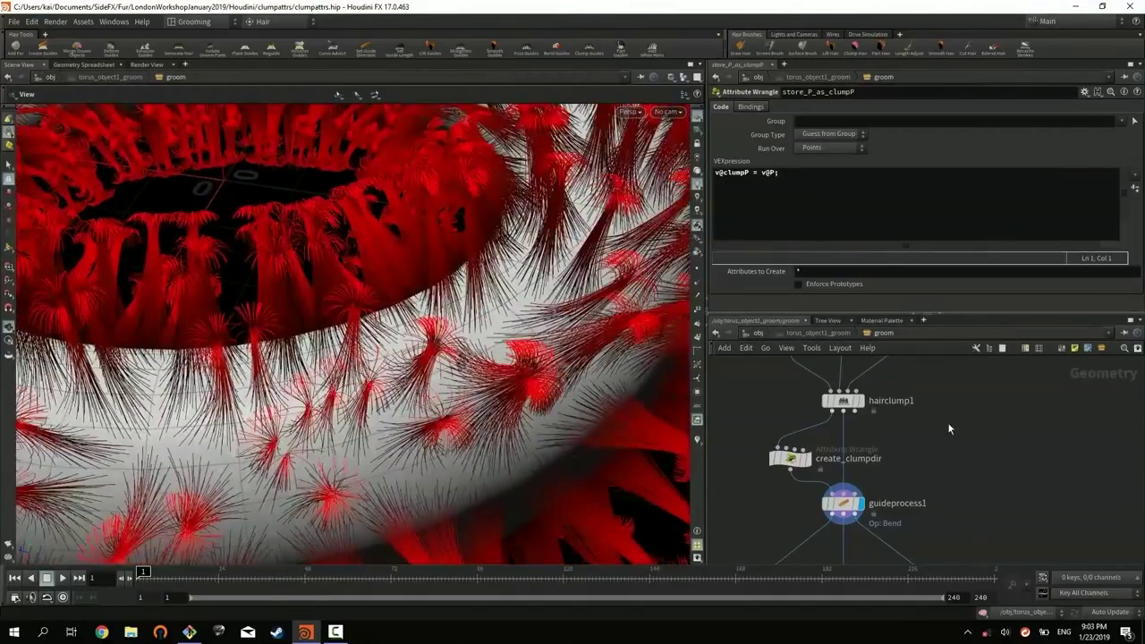
Step: Display hairclump1 on the torus and inspect its clump attribute transfer of the point attribute clumpP
scroll(955, 432, down, 3)
scroll(881, 524, up, 4)
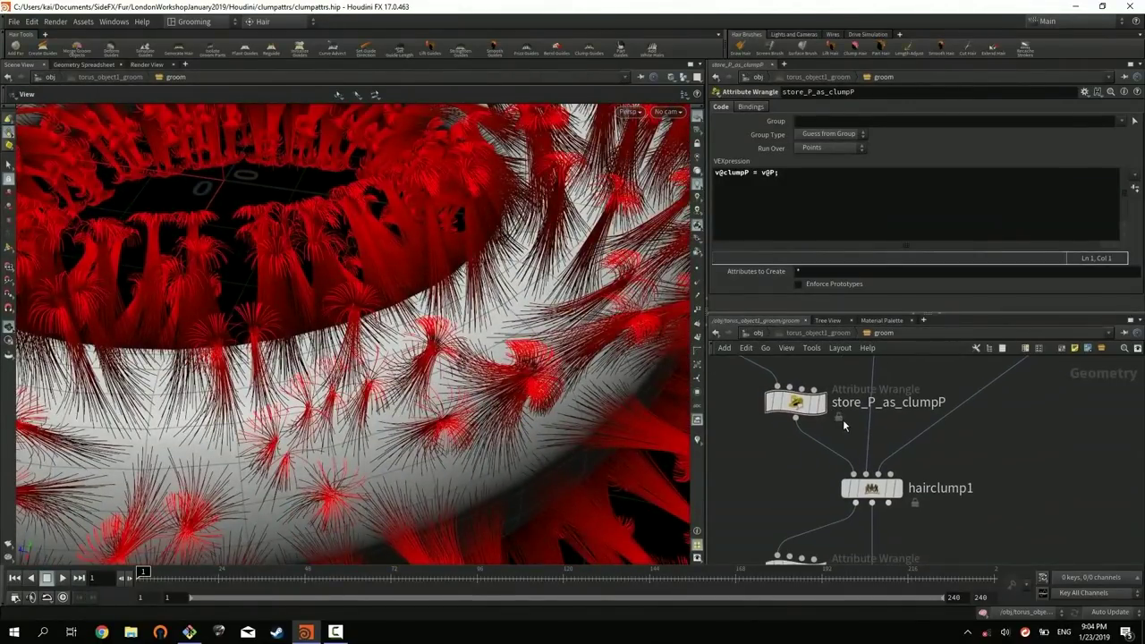
mouse_move(886, 498)
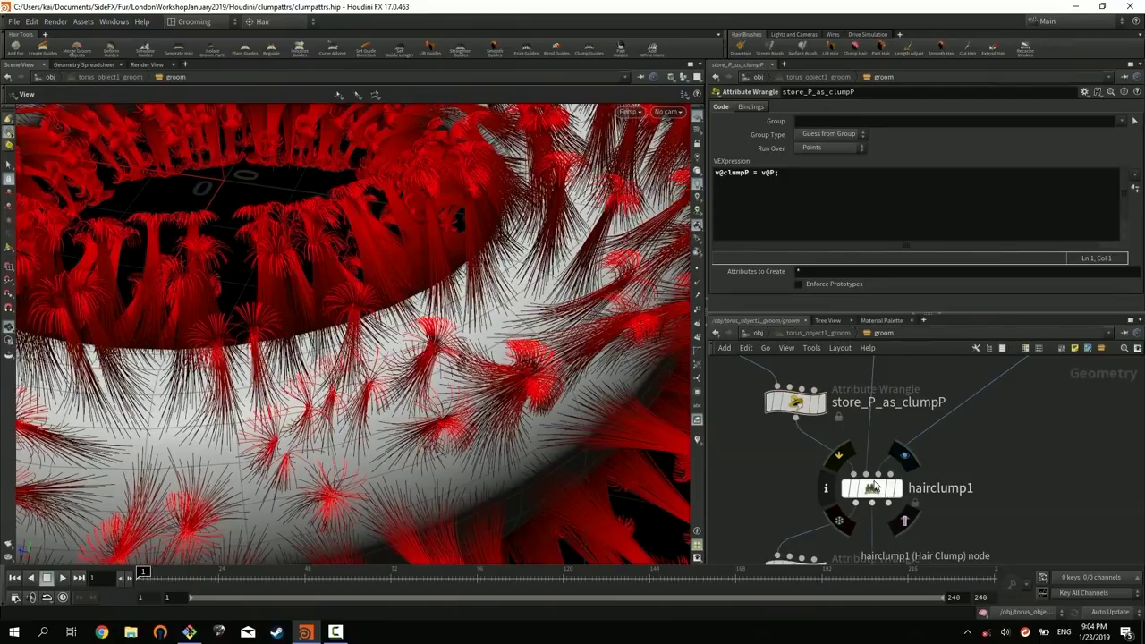
click(897, 488)
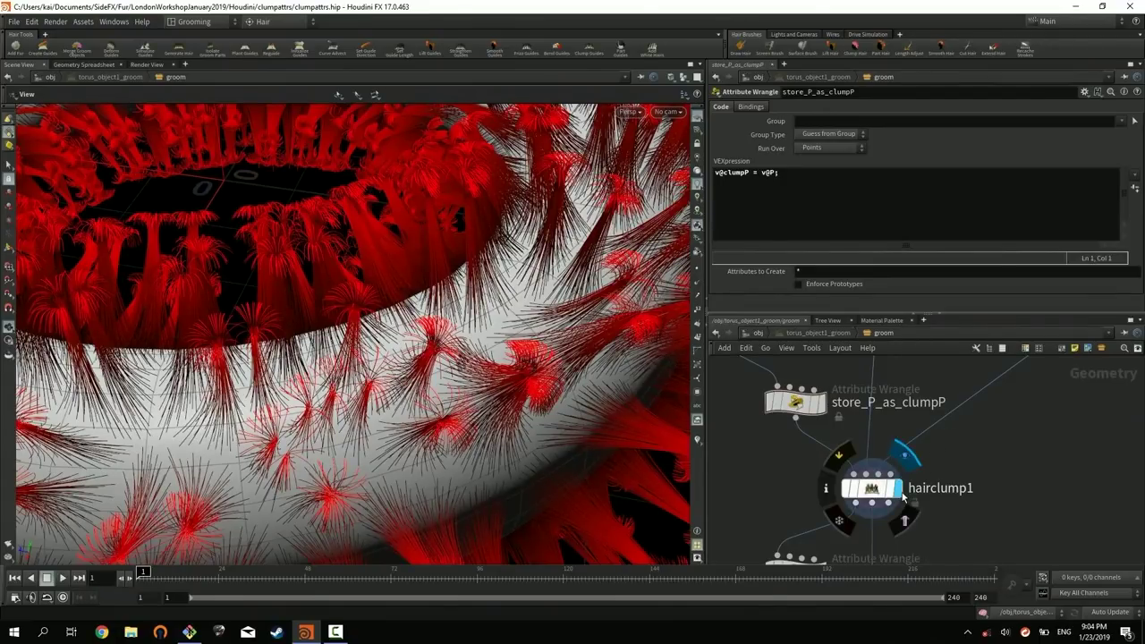
alt+drag(564, 337, 527, 358)
click(871, 491)
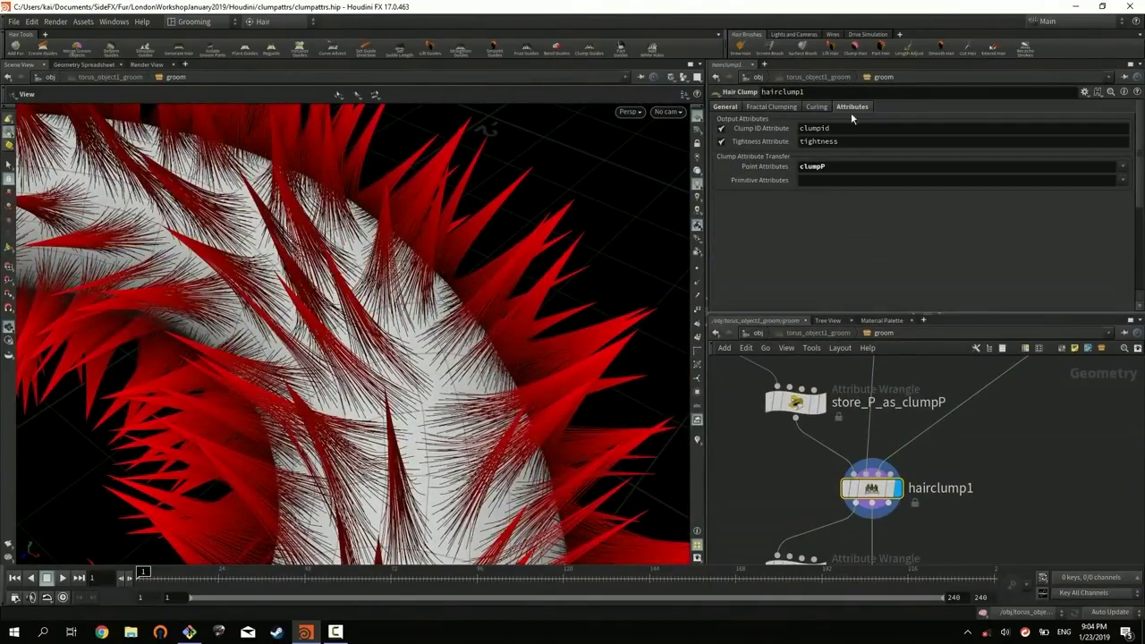
double_click(855, 168)
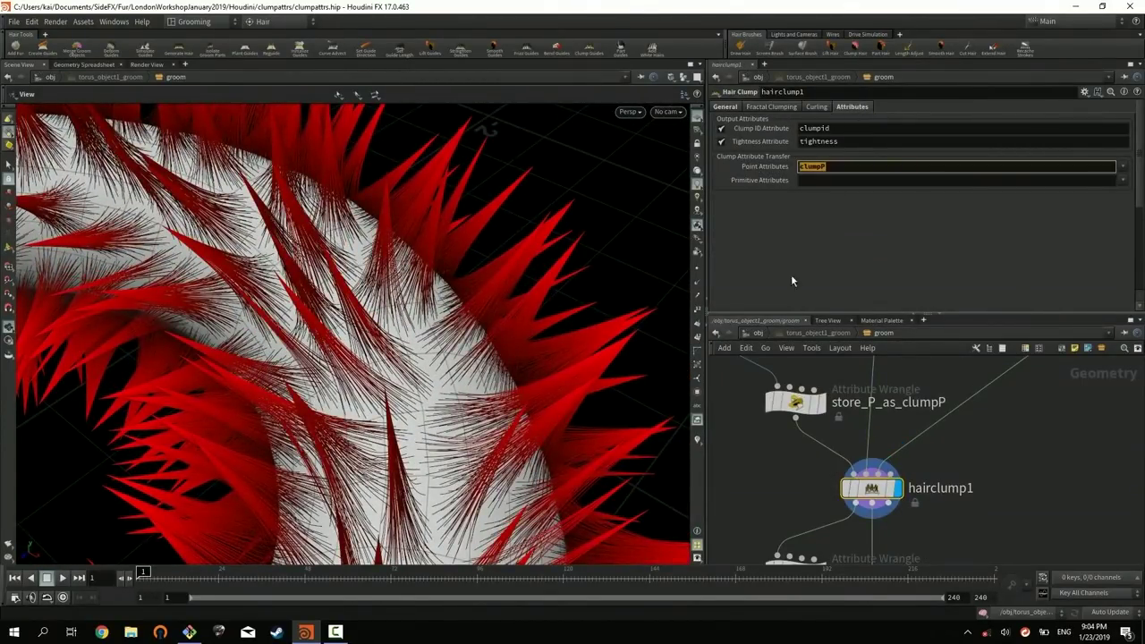
Step: Inspect the VEX expressions of store_P_as_clumpP and create_clumpdir, highlighting the clump position and direction code
click(796, 405)
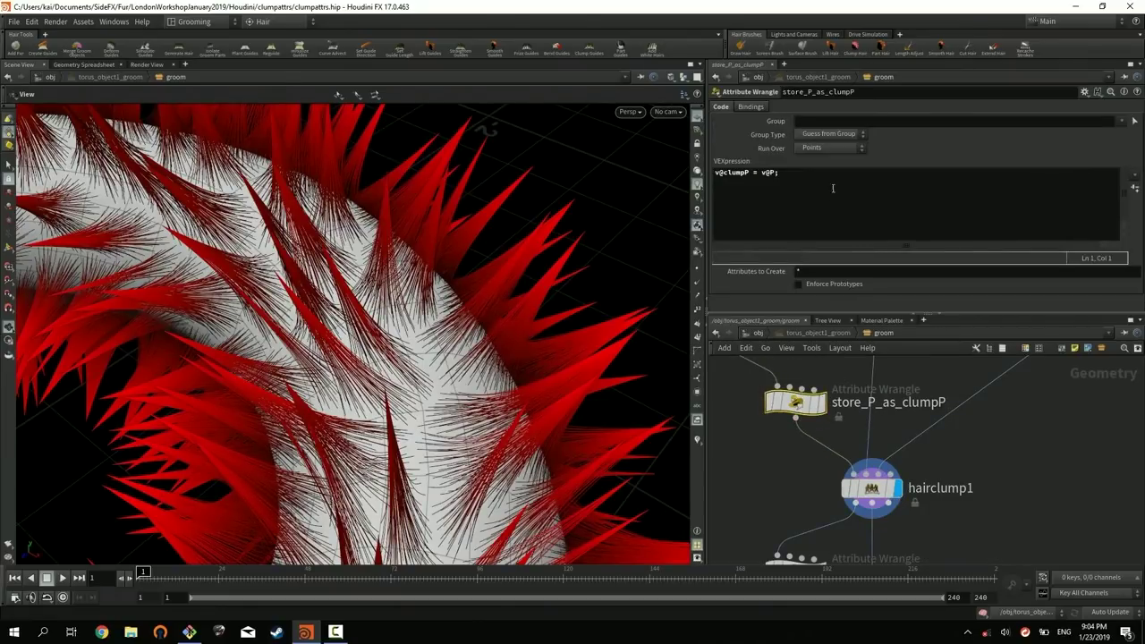
drag(779, 171, 720, 172)
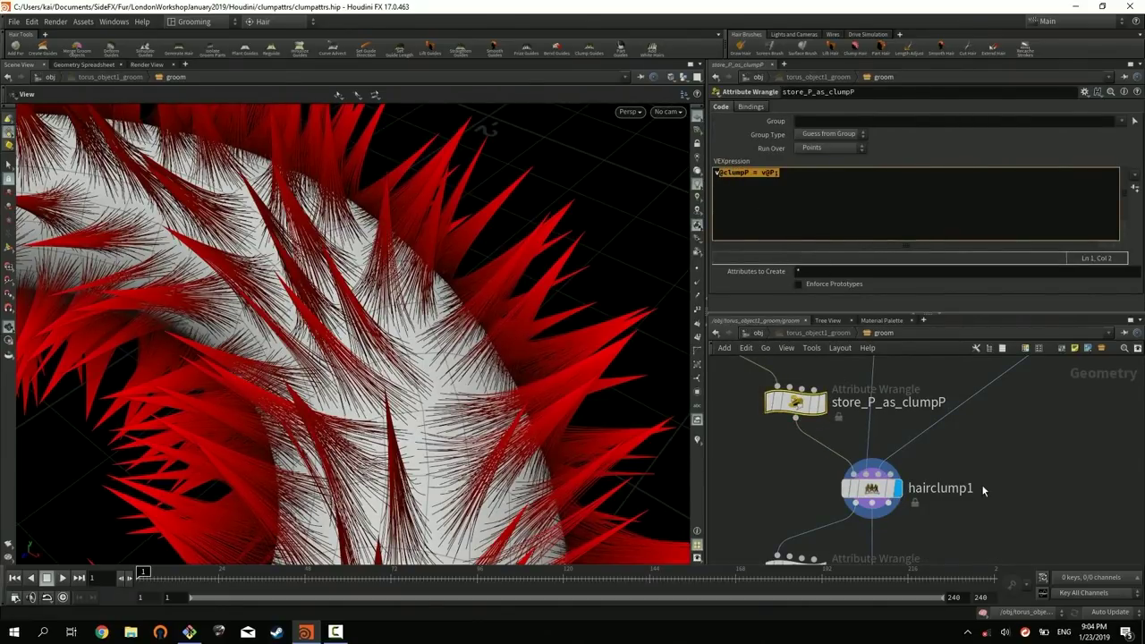
scroll(970, 460, down, 5)
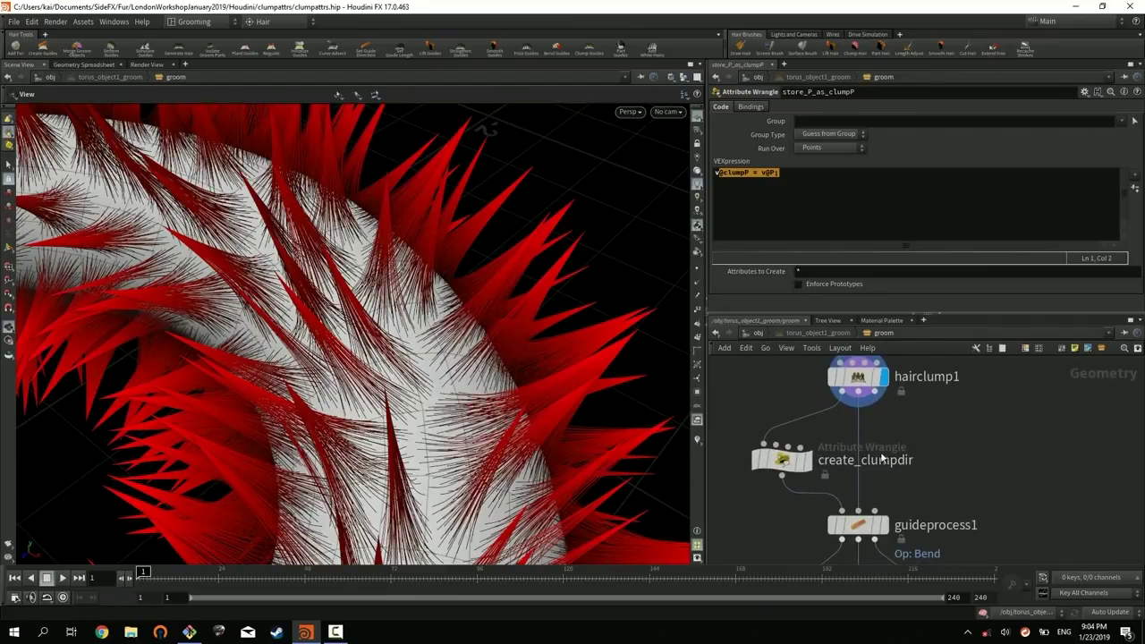
mouse_move(794, 466)
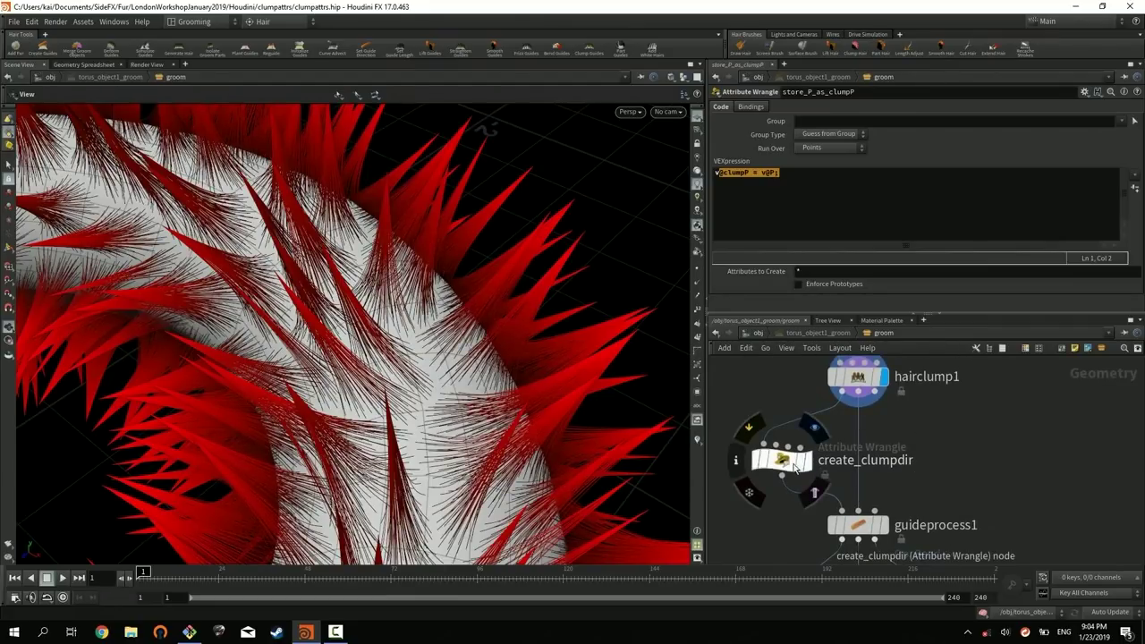
click(790, 466)
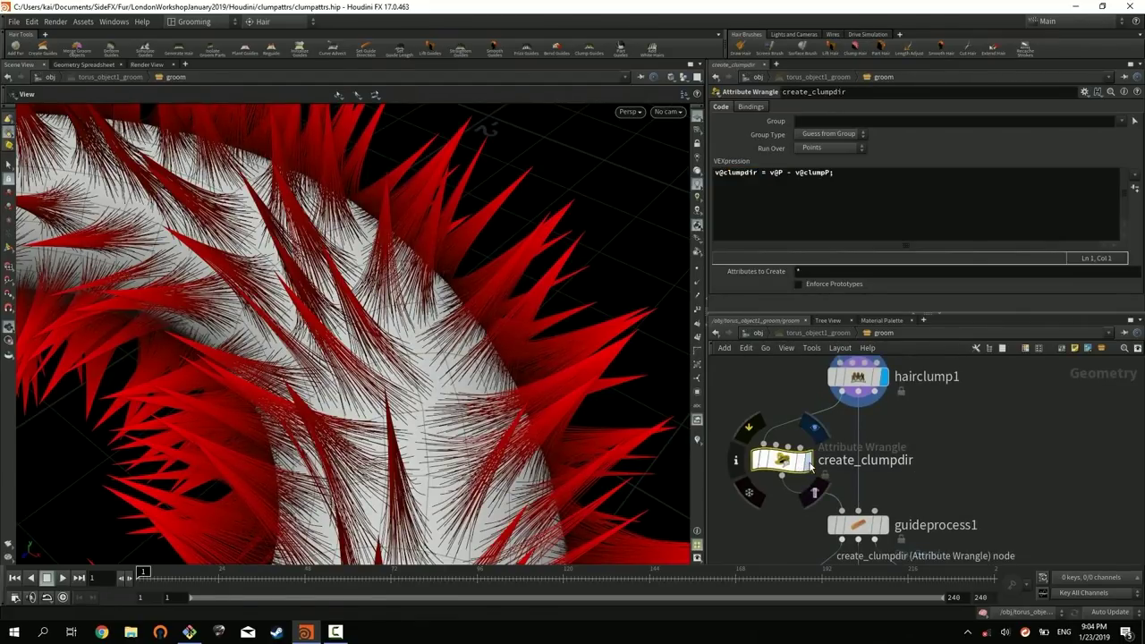
drag(769, 173, 862, 175)
Step: Display create_clumpdir and examine the clump direction vectors along the fur spikes
mouse_move(807, 470)
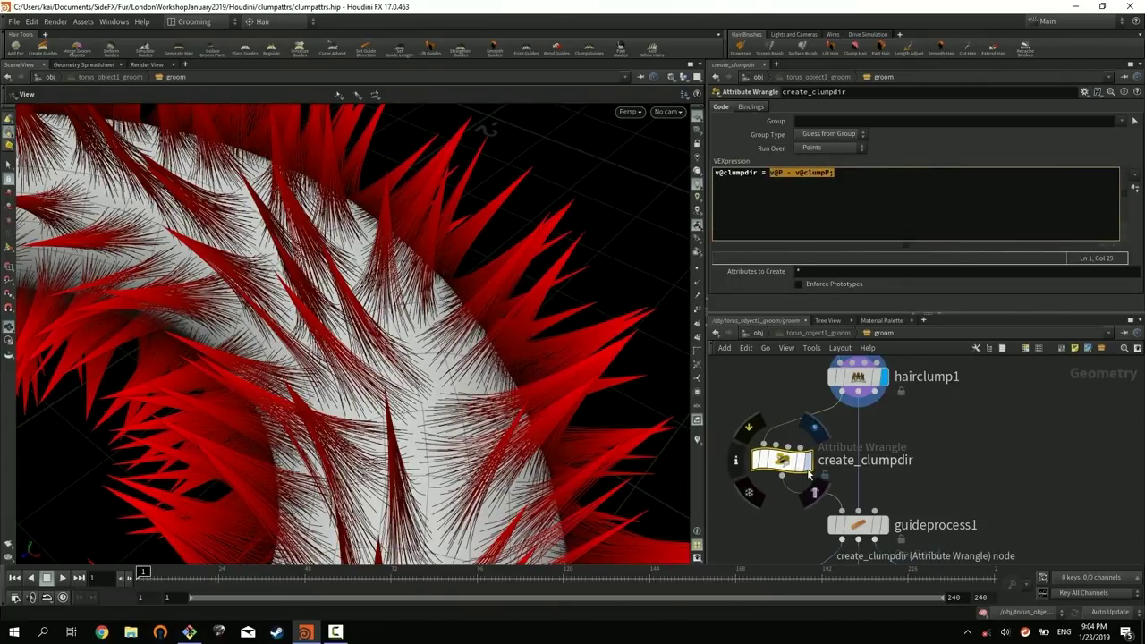
click(808, 467)
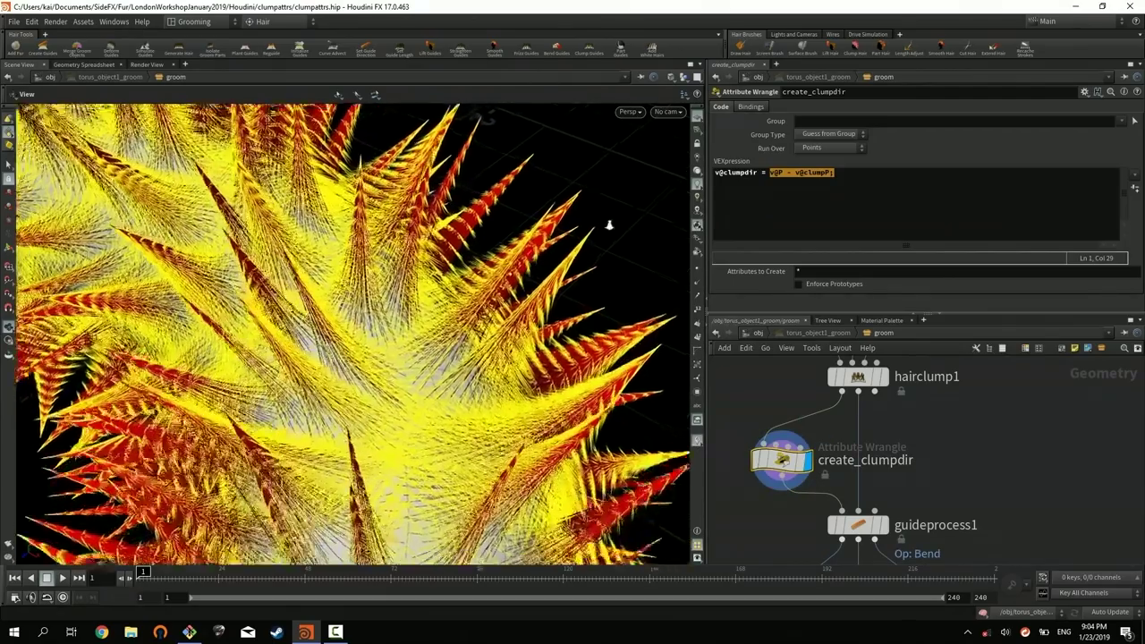
drag(608, 225, 590, 267)
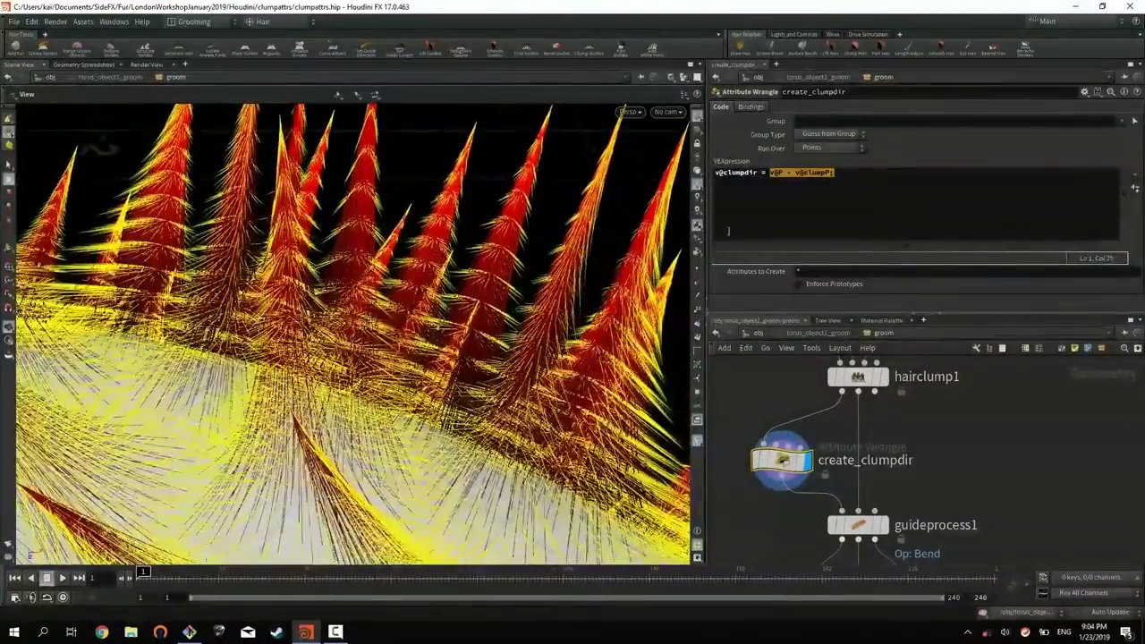
Step: Turn Preserve Length Differences off and back on in hairclump1 to compare the clump direction vectors
click(857, 377)
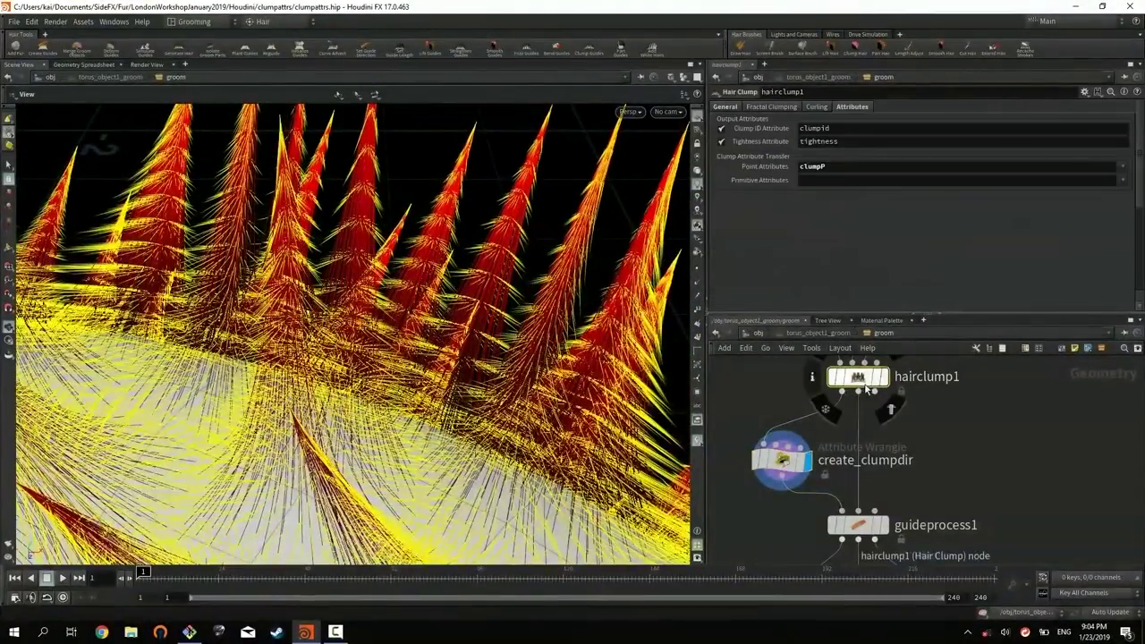
click(725, 106)
click(816, 240)
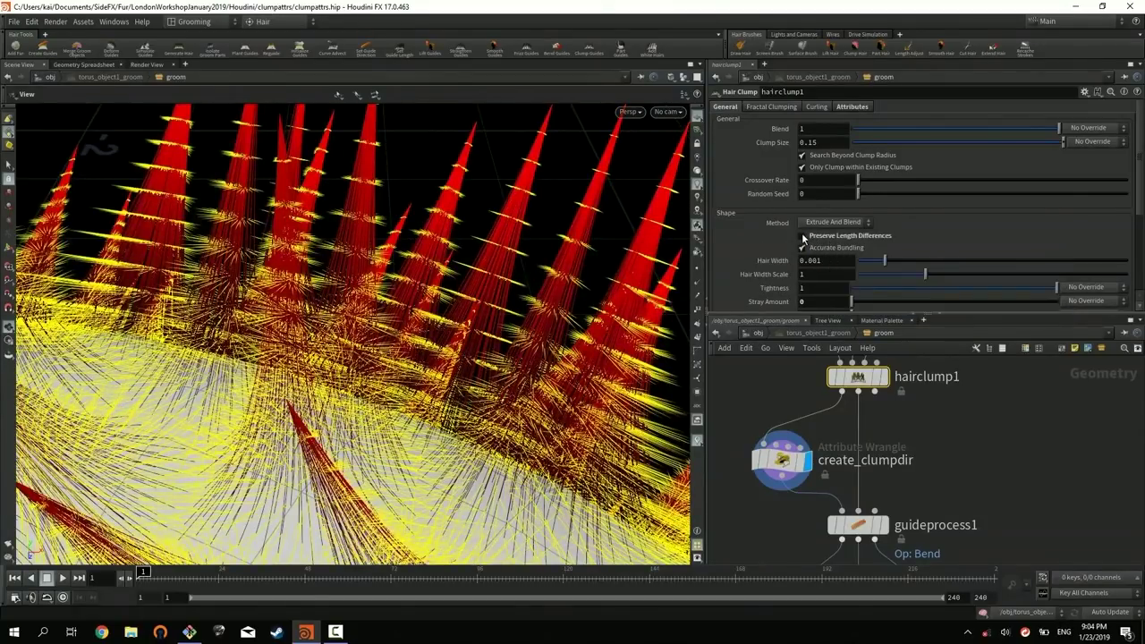
click(801, 236)
Step: Display guideprocess1, hide the yellow clump direction vectors, and examine the bent clump tips
scroll(873, 371, down, 2)
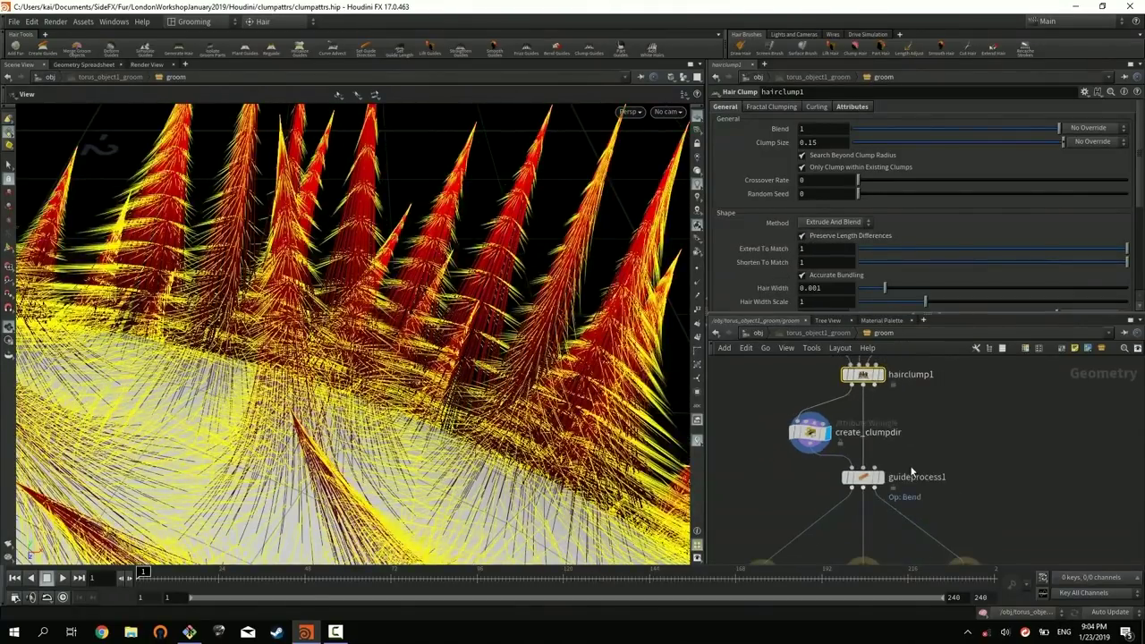
click(881, 479)
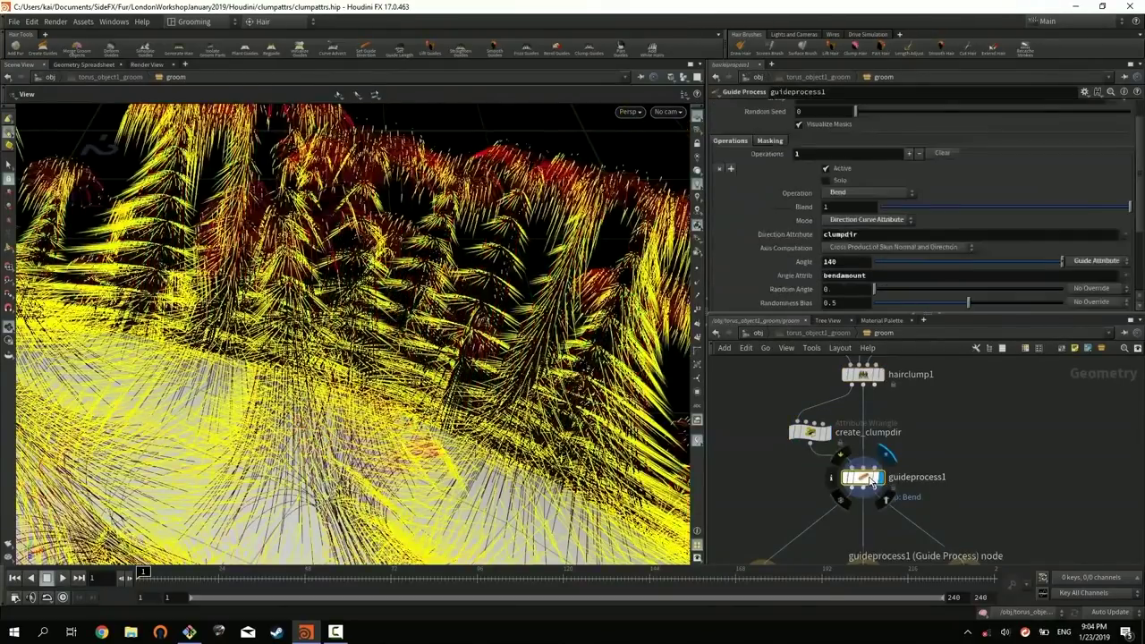
click(696, 447)
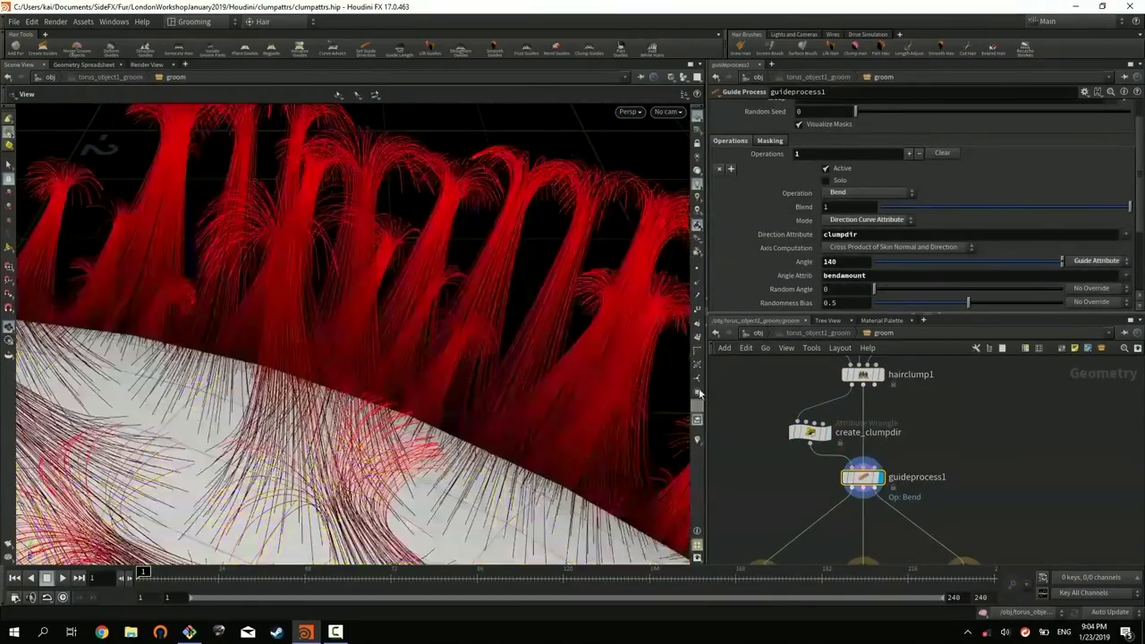
drag(533, 197, 567, 288)
scroll(889, 233, down, 2)
scroll(883, 229, up, 1)
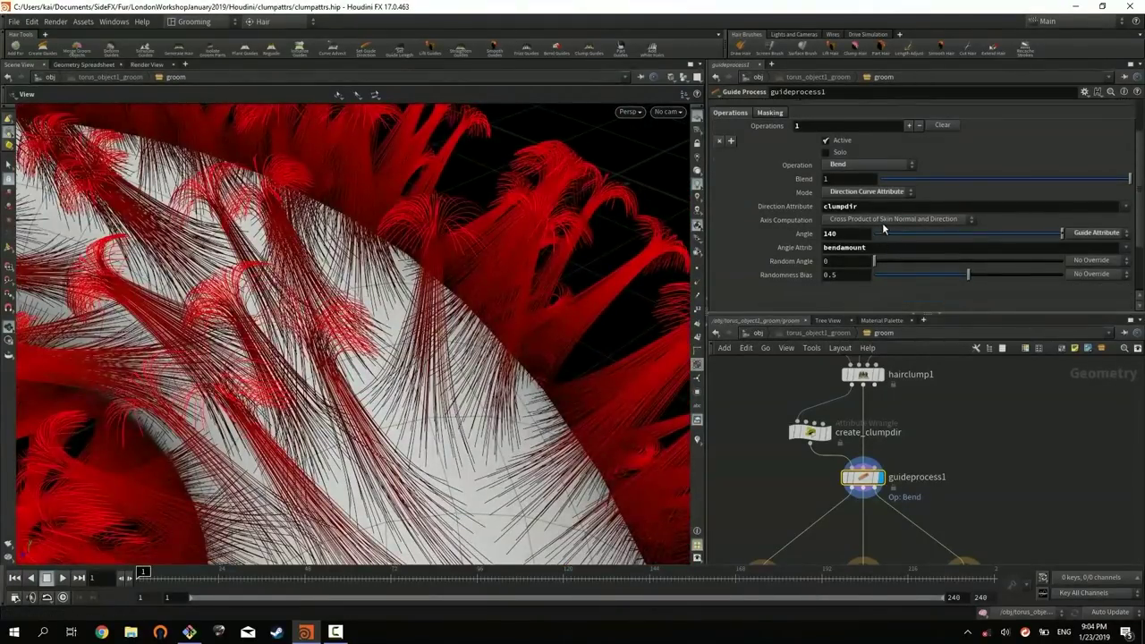
Step: Review the bend modes on guideprocess1, keeping Direction Curve Attribute with clumpdir as the Direction Attribute
click(867, 194)
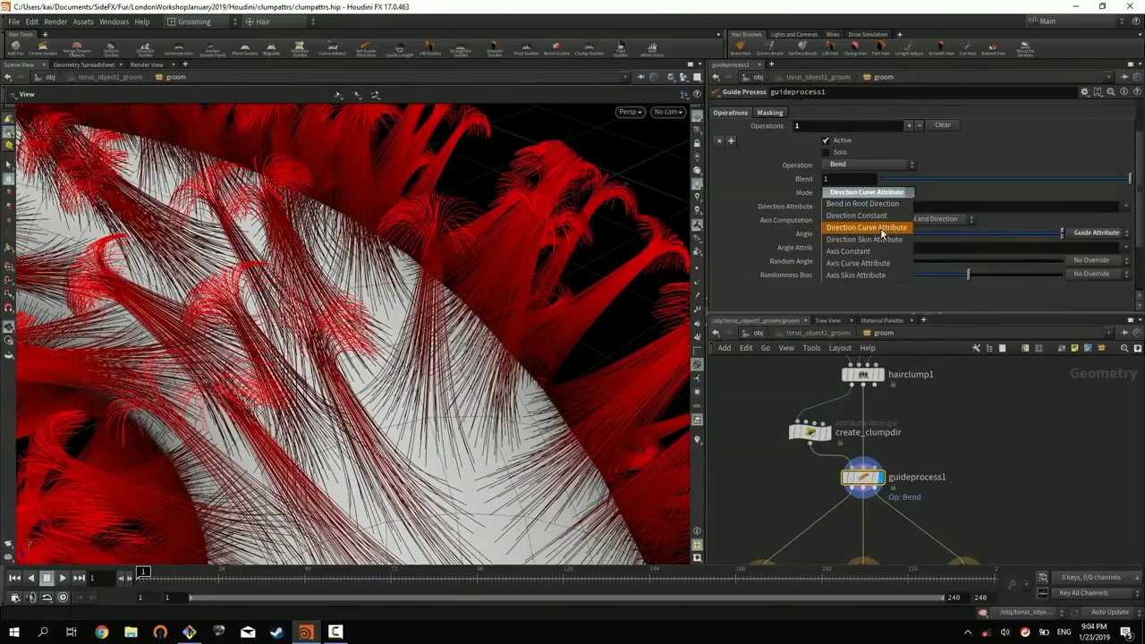
click(873, 229)
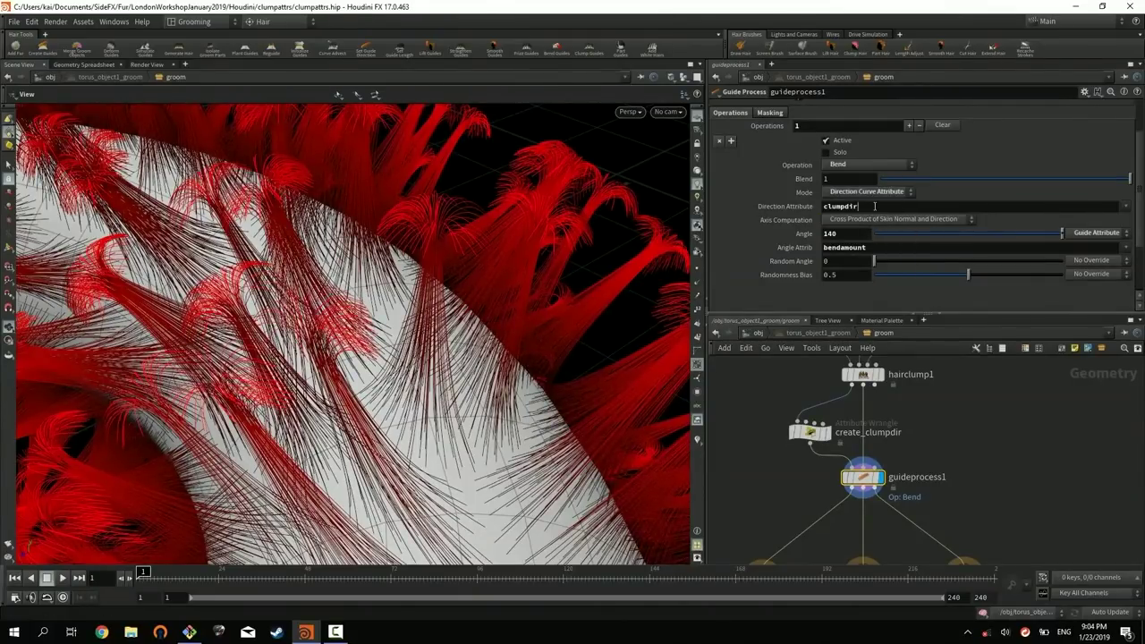
key(Return)
Step: Try bend Angles of 87.7 and 180 on guideprocess1, and set the Angle to 360
drag(895, 240, 1059, 232)
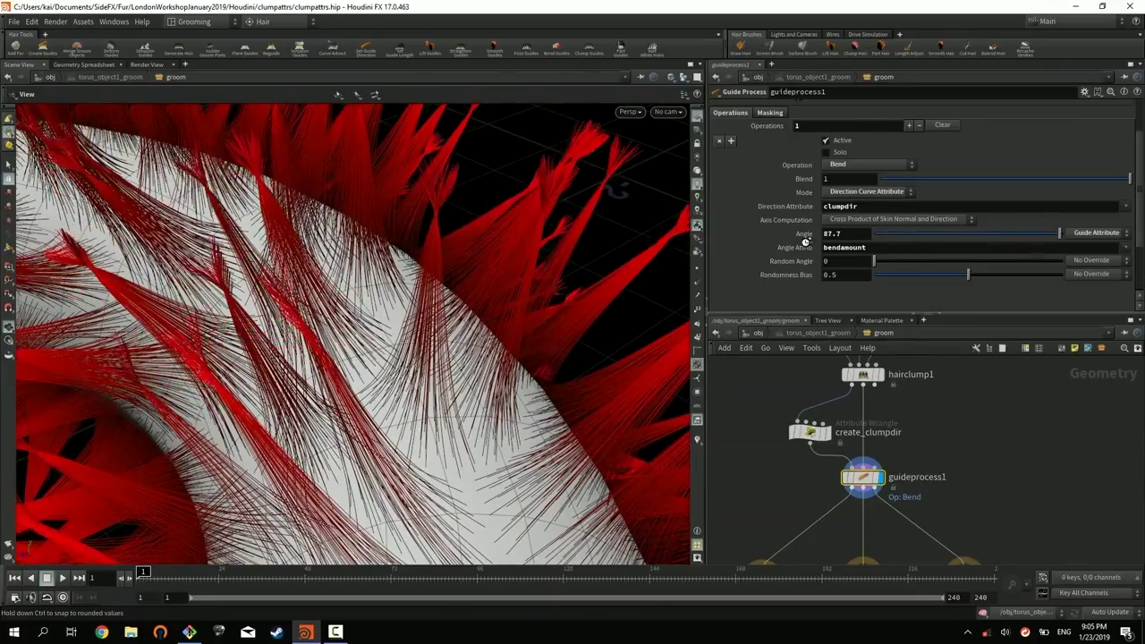
click(856, 235)
text(180)
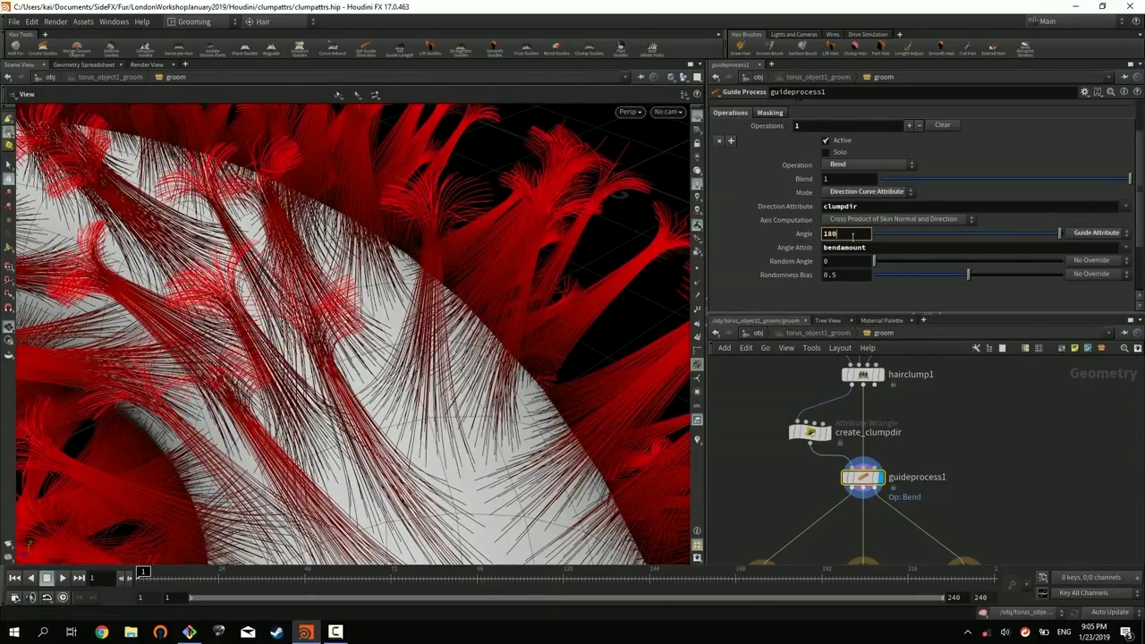
key(Return)
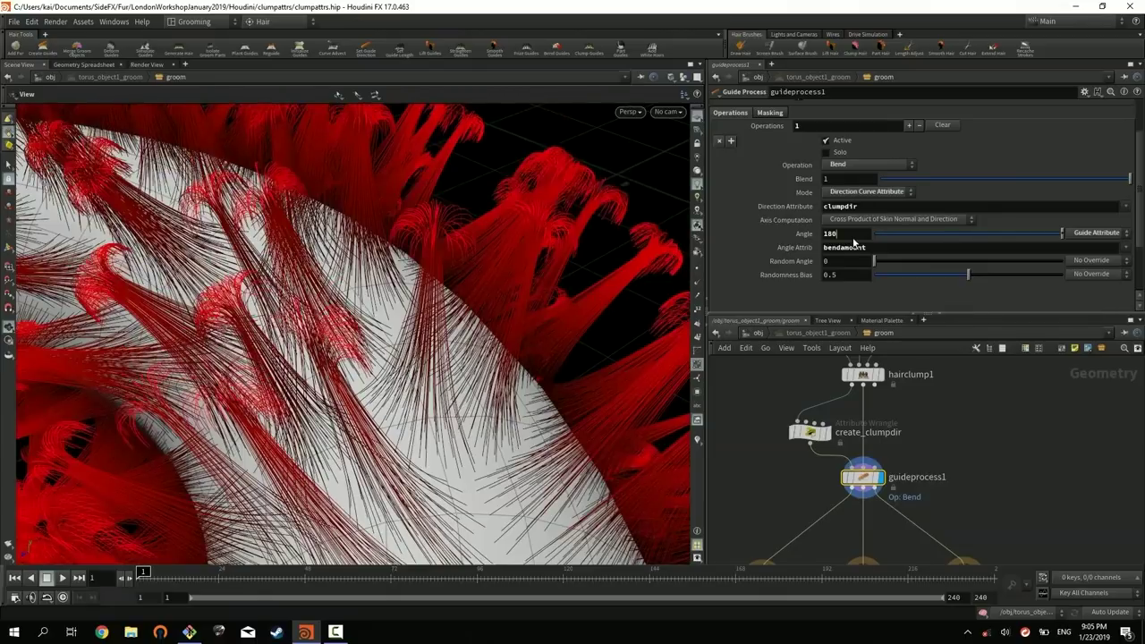
text(360)
key(Return)
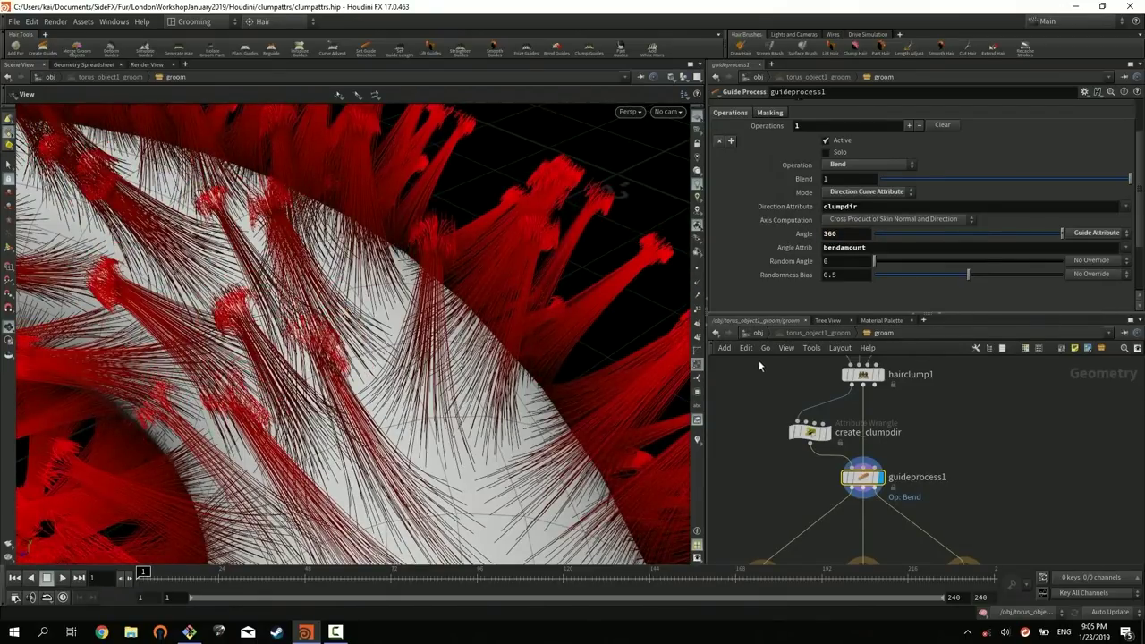
Step: Set the guide Segments of torus_object1_groom to 32 at object level and return to guideprocess1 inside the groom
click(757, 333)
scroll(757, 210, down, 3)
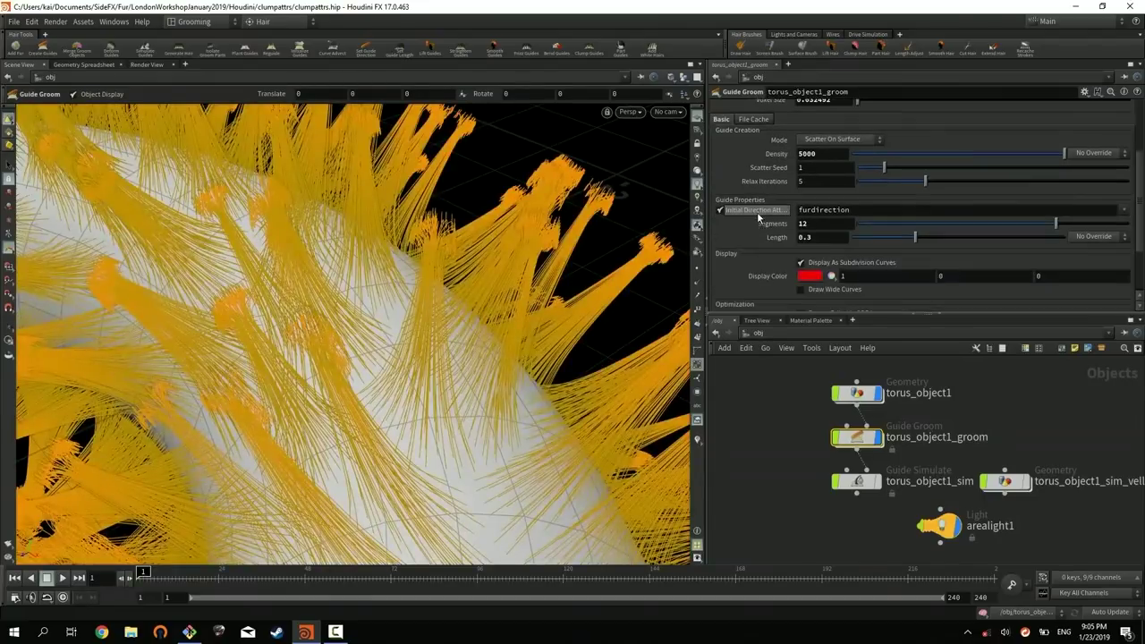
click(844, 224)
text(32)
key(Return)
double_click(856, 438)
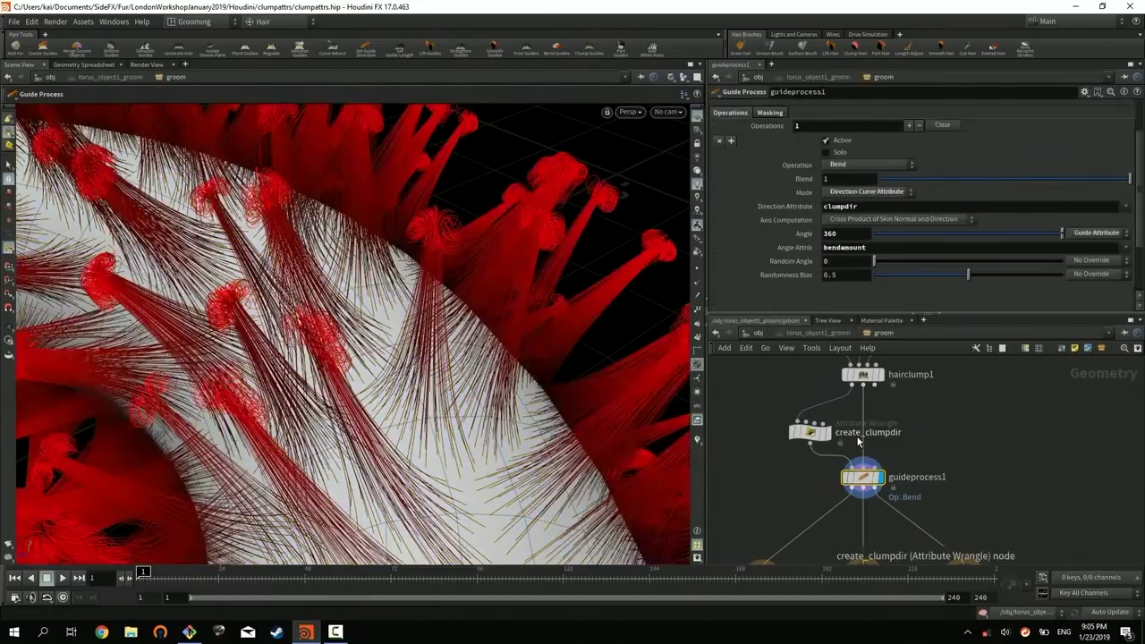
key(Escape)
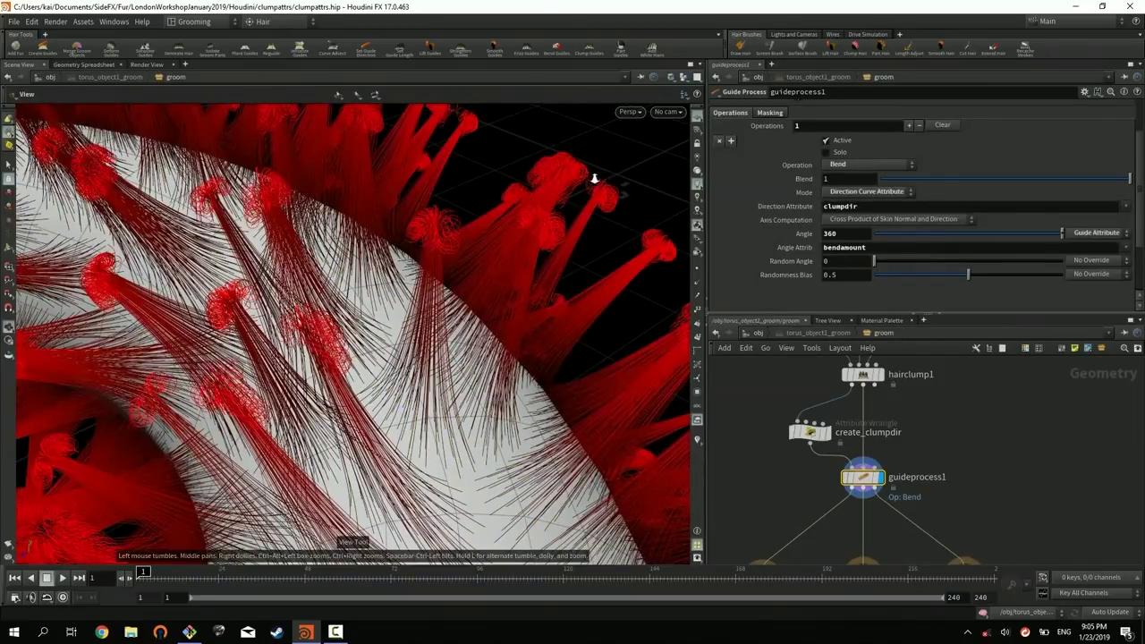
Step: Compare bend Angles on guideprocess1 and set the Angle to 180
scroll(593, 179, up, 8)
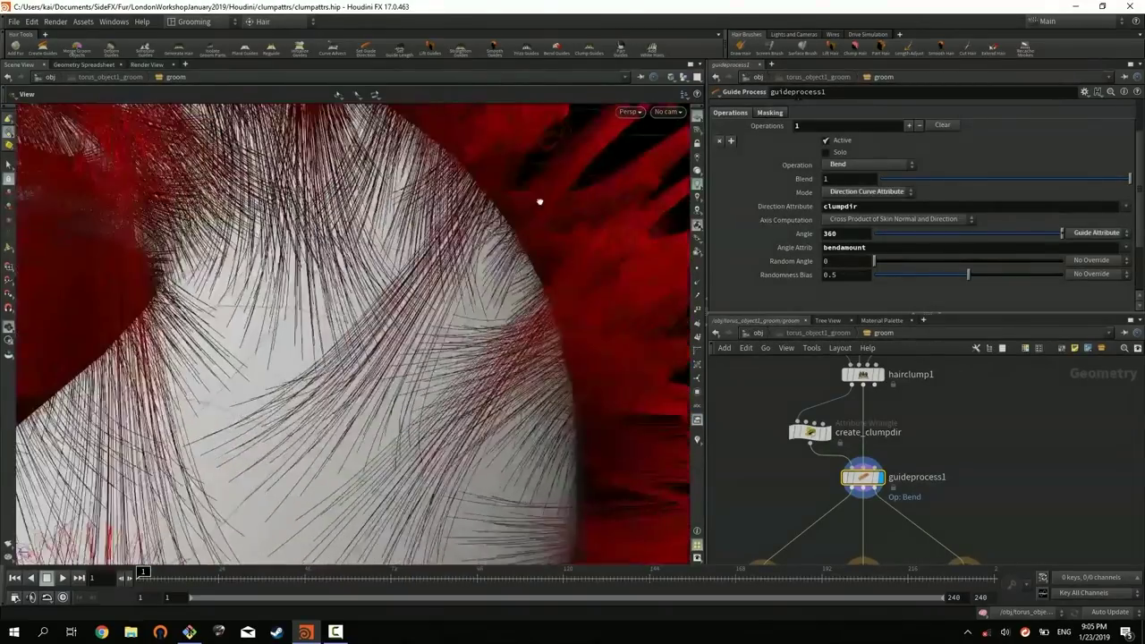
drag(539, 202, 519, 277)
double_click(854, 235)
text(180)
key(Return)
double_click(852, 234)
text(3)
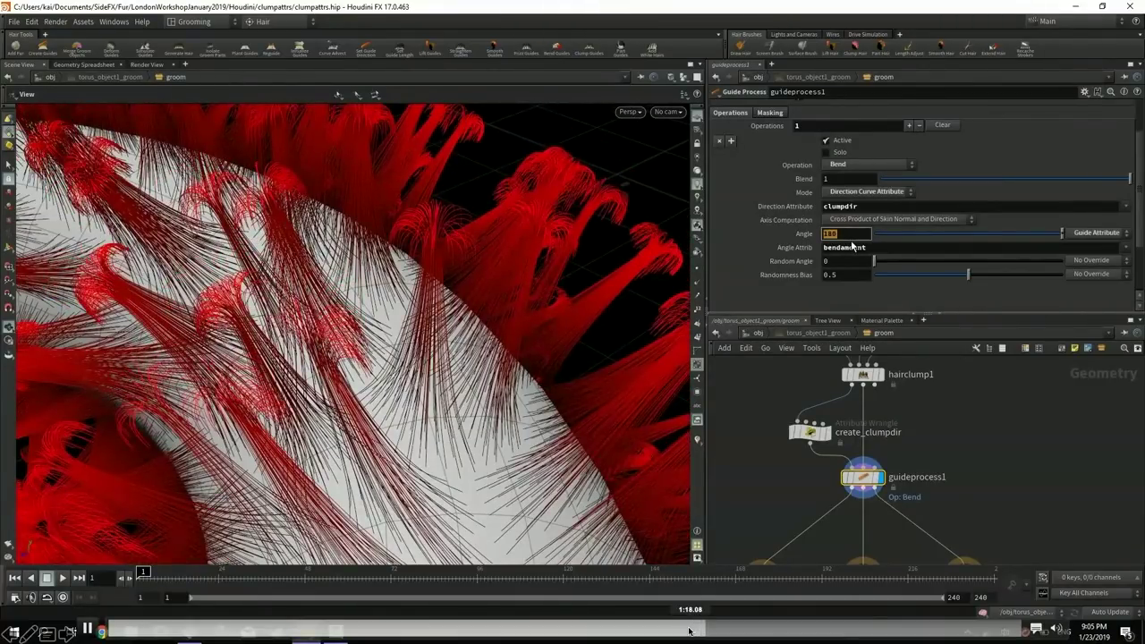
text(0)
key(Return)
double_click(854, 235)
text(1)
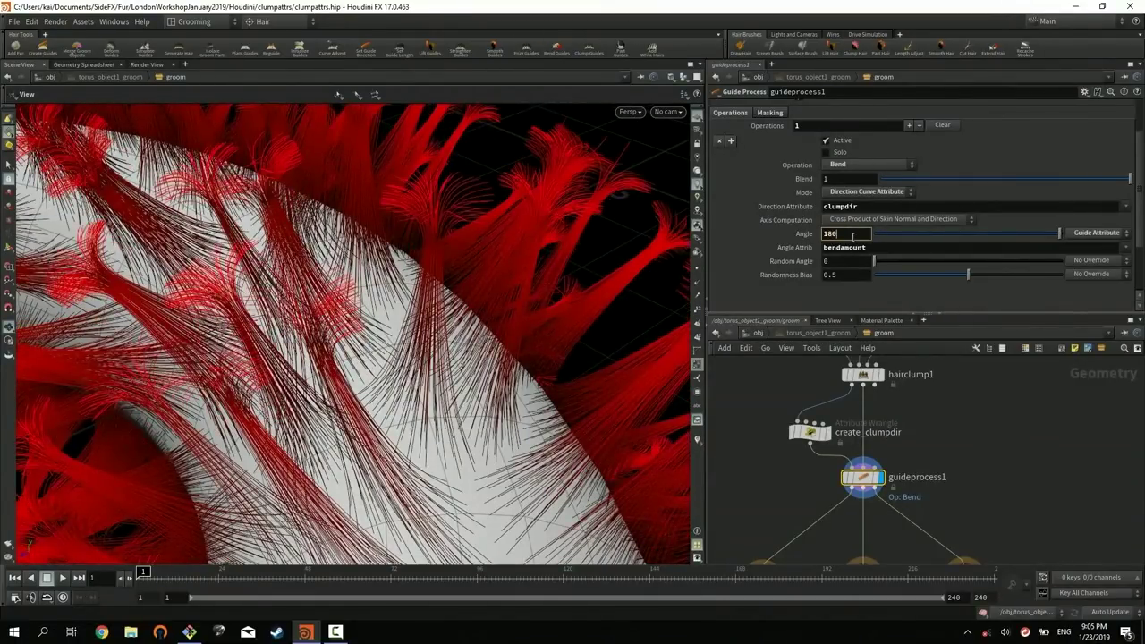
key(Return)
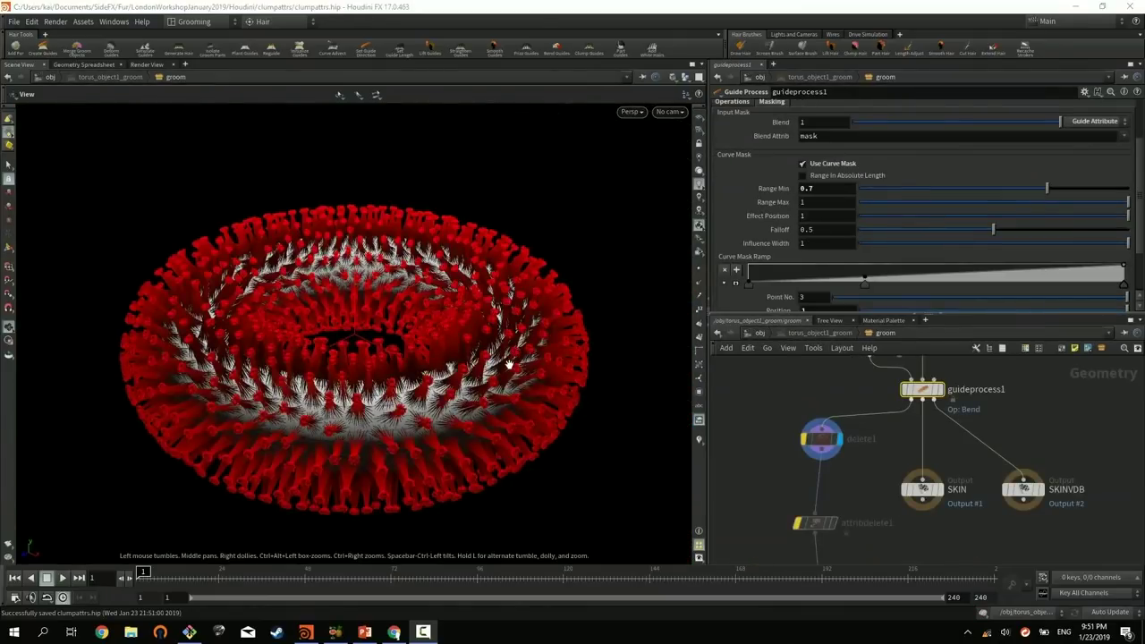
Step: Save the scene, play the torus_object1_sim guide simulation at object level, and return to the first frame
key(ctrl+s)
scroll(573, 429, up, 3)
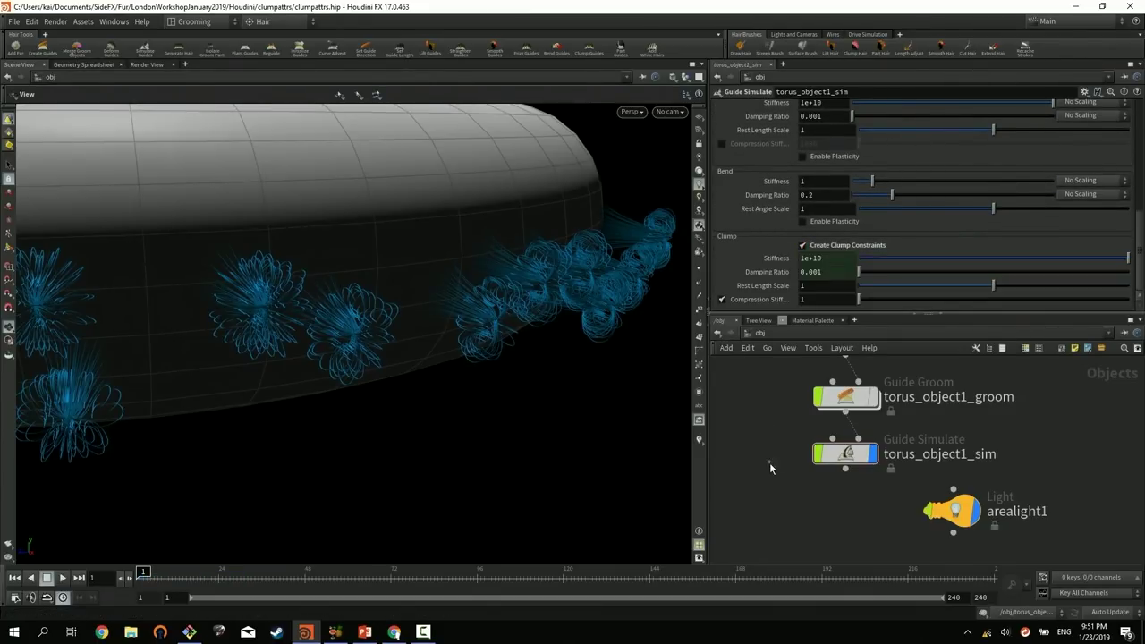
key(Up)
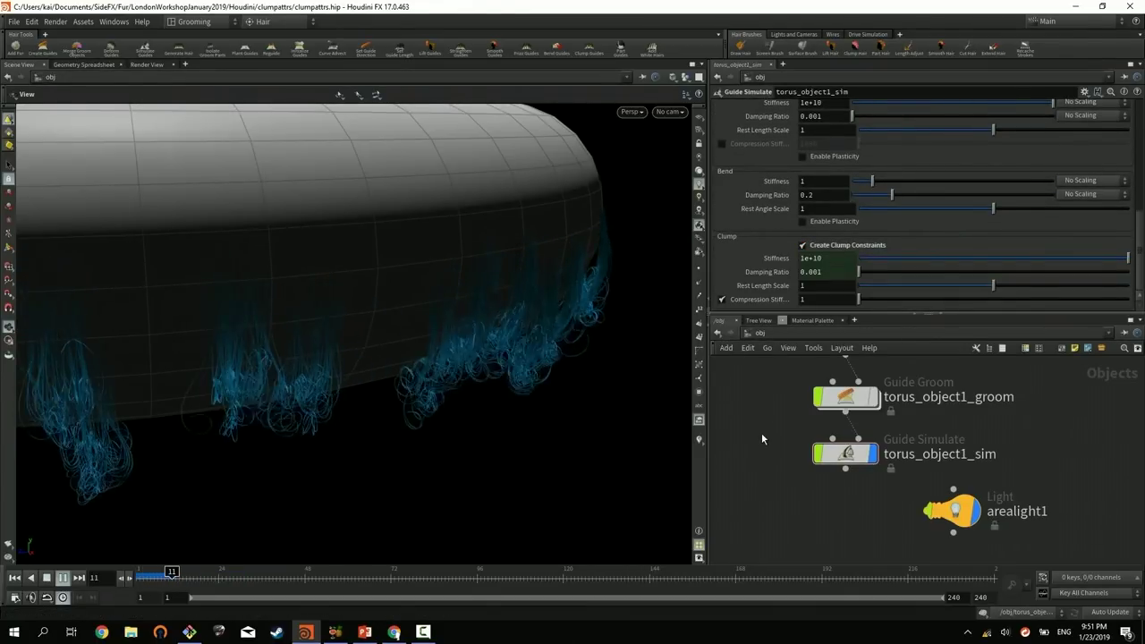
key(ctrl+Left)
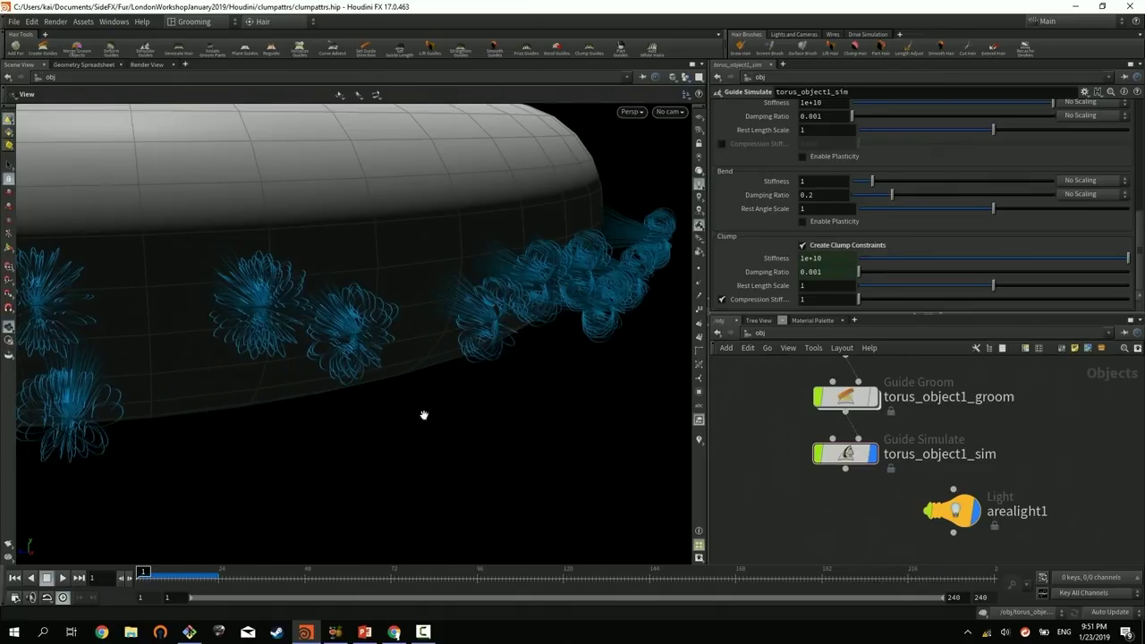
Step: Create an external Vellum simulation from torus_object1_sim and return to object level
scroll(876, 216, up, 3)
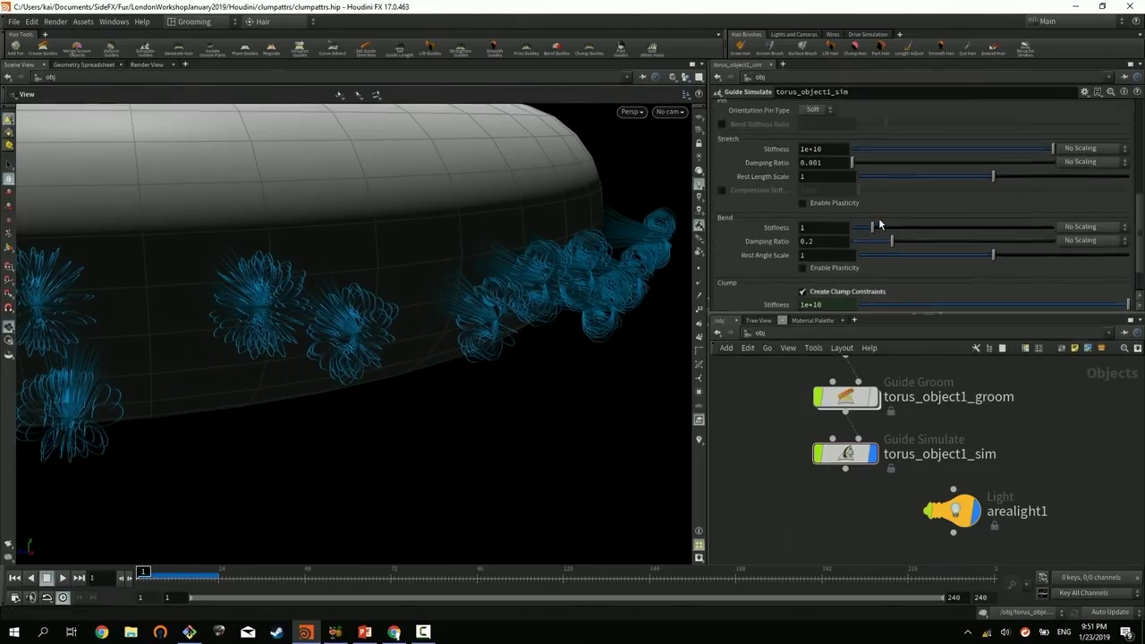
scroll(871, 212, down, 3)
click(847, 454)
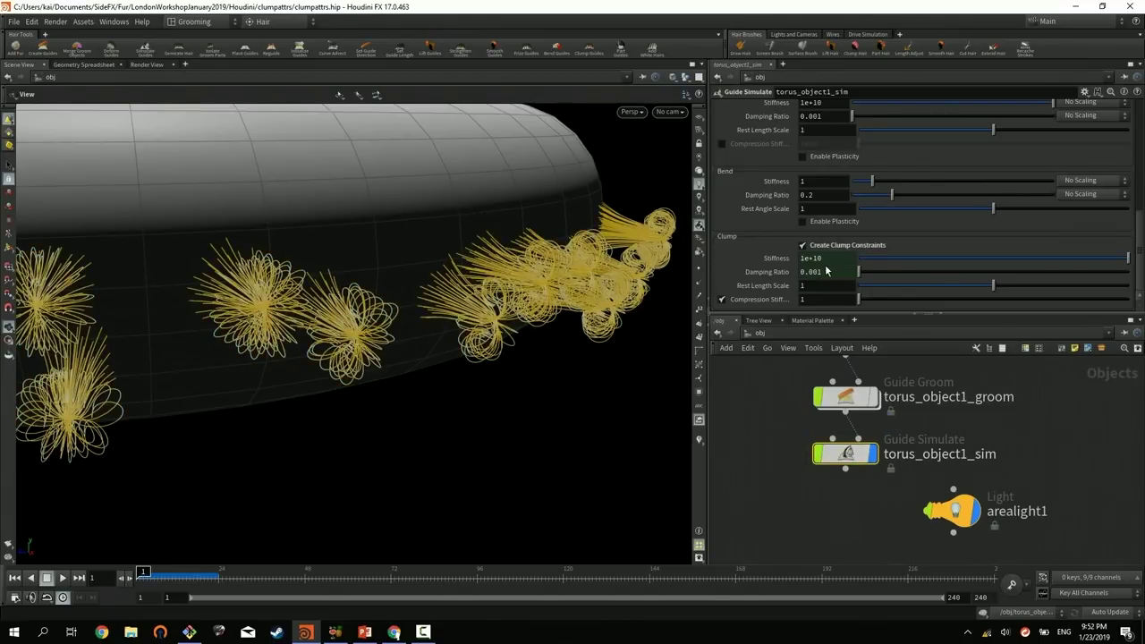
scroll(805, 224, up, 3)
scroll(806, 223, up, 4)
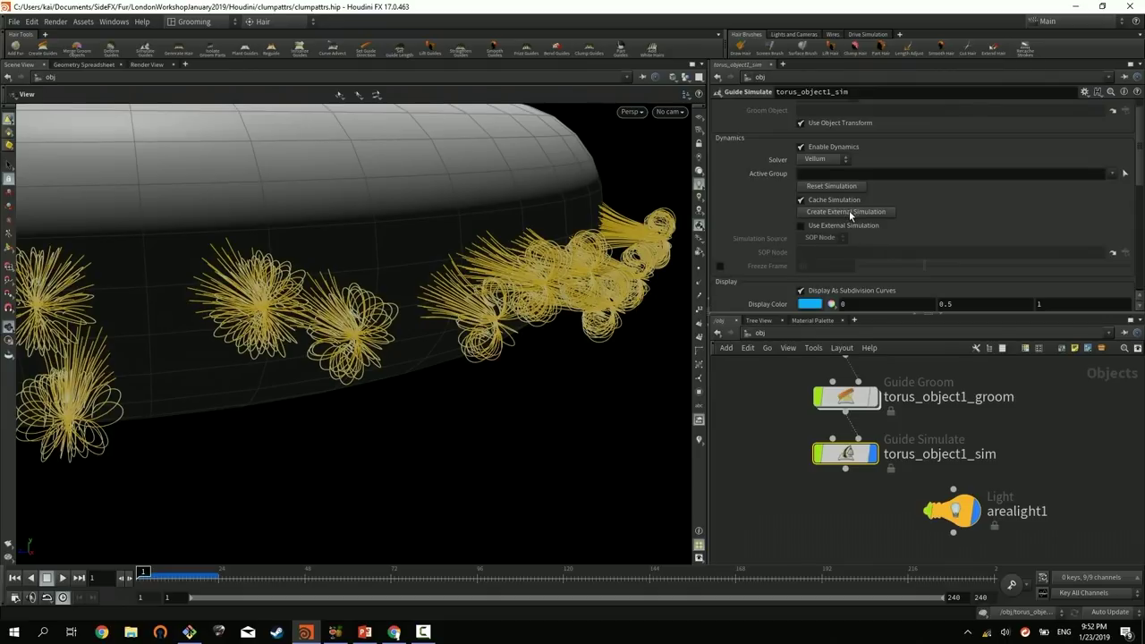
scroll(833, 225, down, 6)
scroll(841, 242, up, 7)
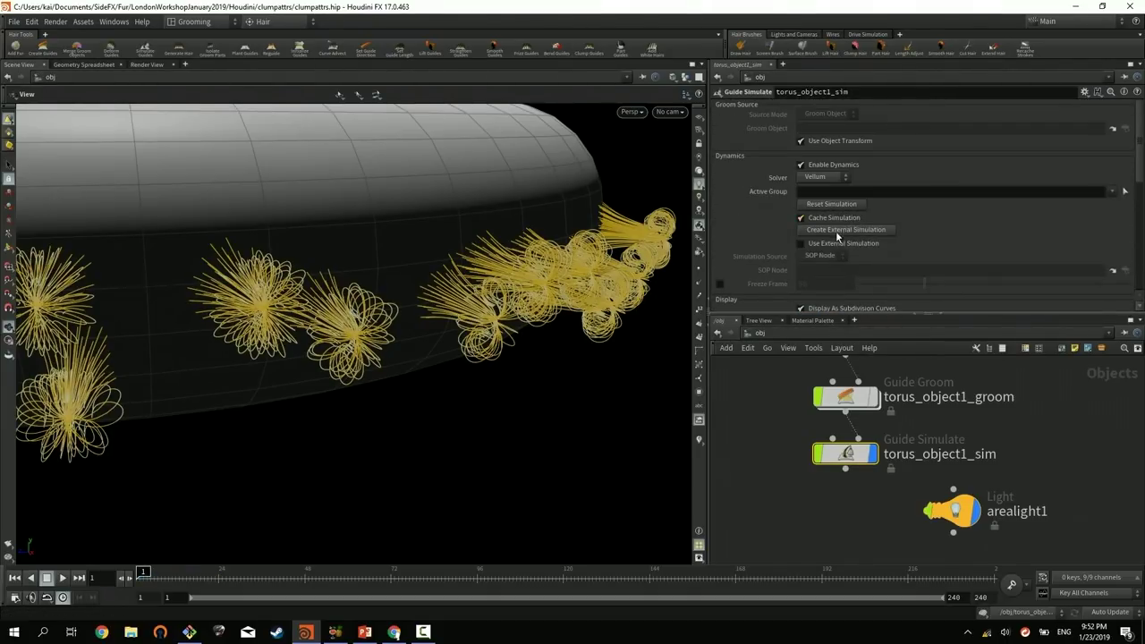
click(835, 230)
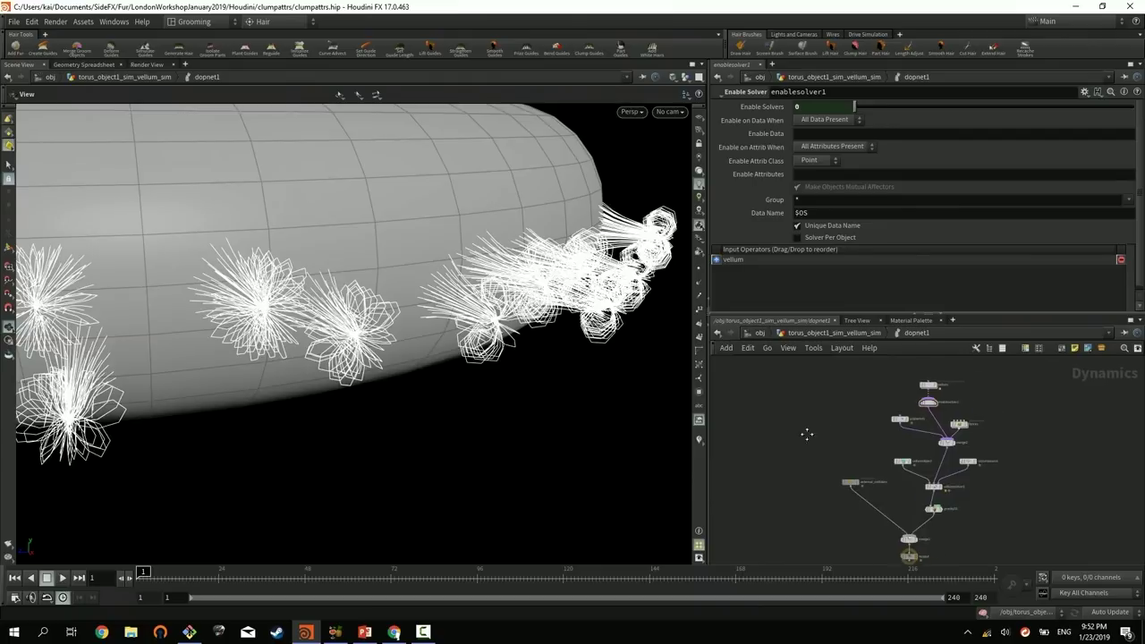
middle_drag(807, 434, 779, 409)
click(758, 333)
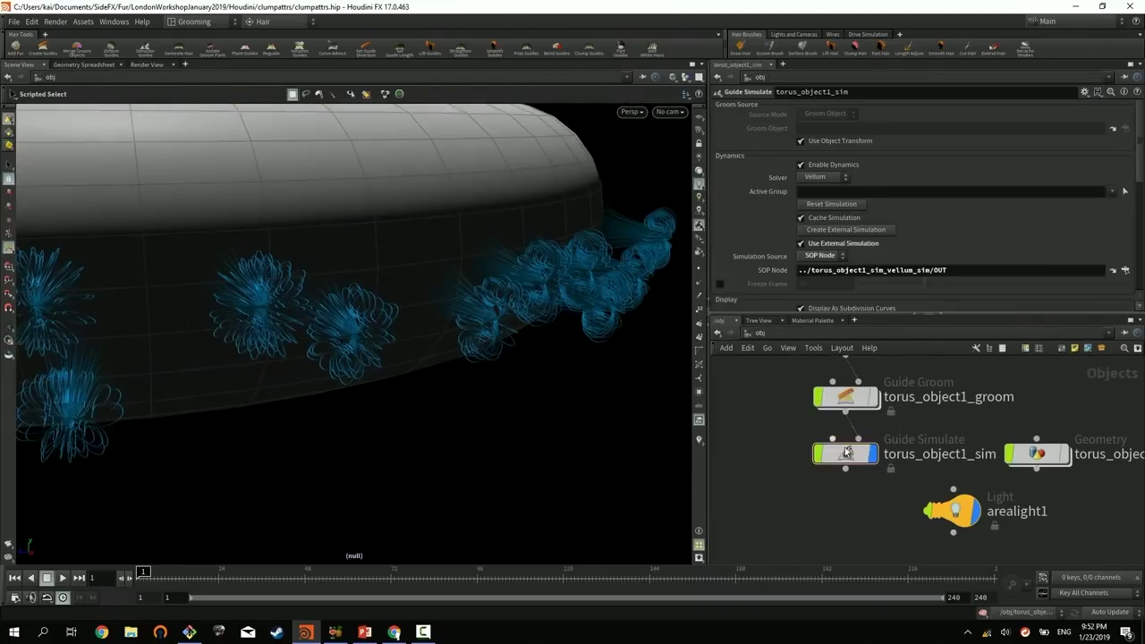
Step: Go inside torus_object1_sim_vellum_sim and add a Null node beside dopnet1
click(885, 432)
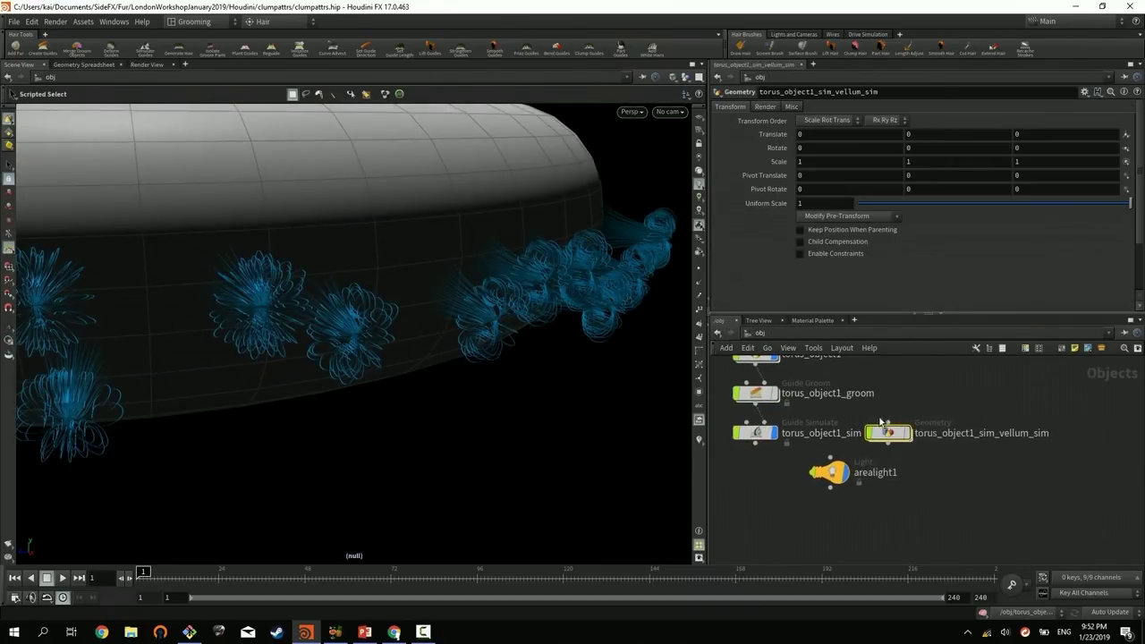
middle_drag(924, 460, 981, 506)
double_click(943, 478)
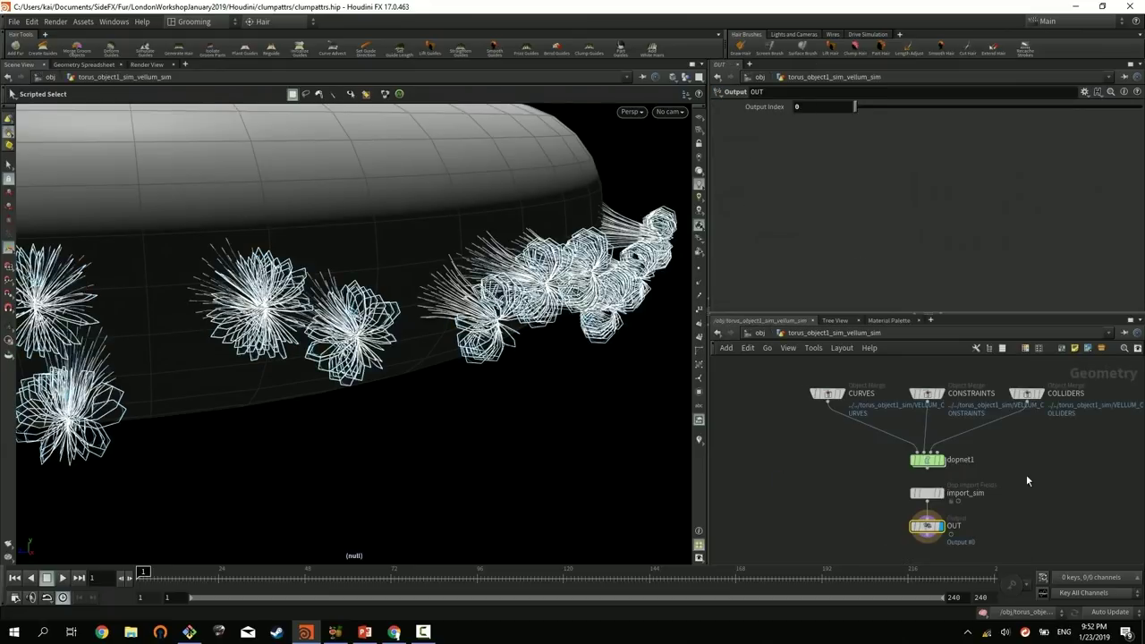
middle_drag(851, 516, 868, 498)
key(Tab)
text(nu)
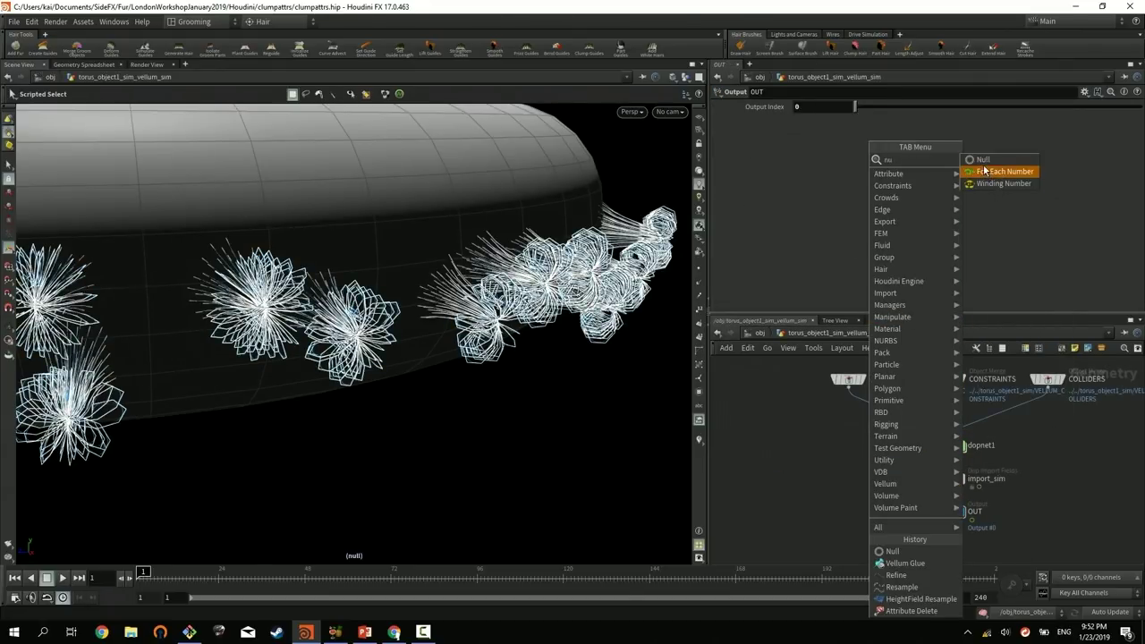
click(856, 434)
scroll(888, 421, up, 3)
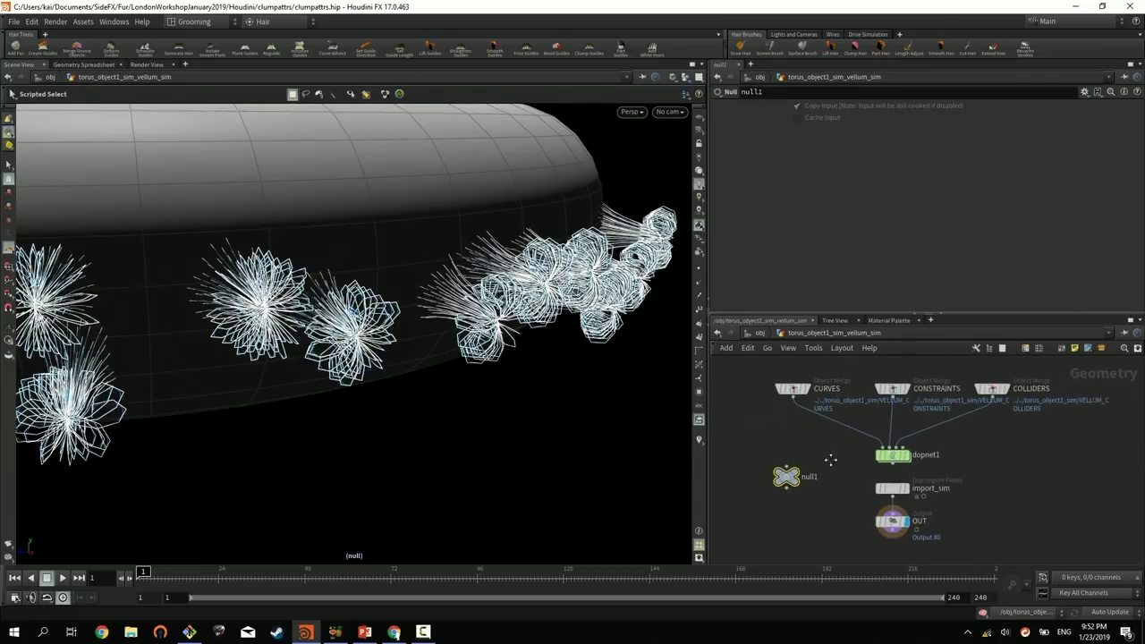
Step: Display the CONSTRAINTS object merge and examine the constraint geometry on the clumps up close
click(905, 371)
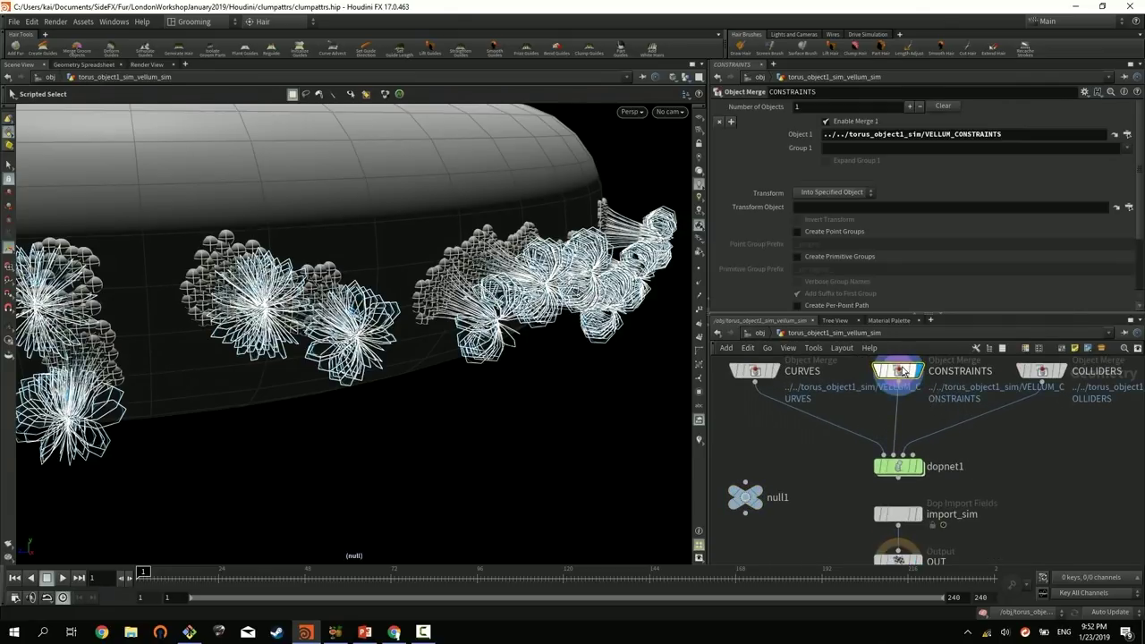
key(Escape)
drag(465, 412, 609, 245)
scroll(516, 420, up, 3)
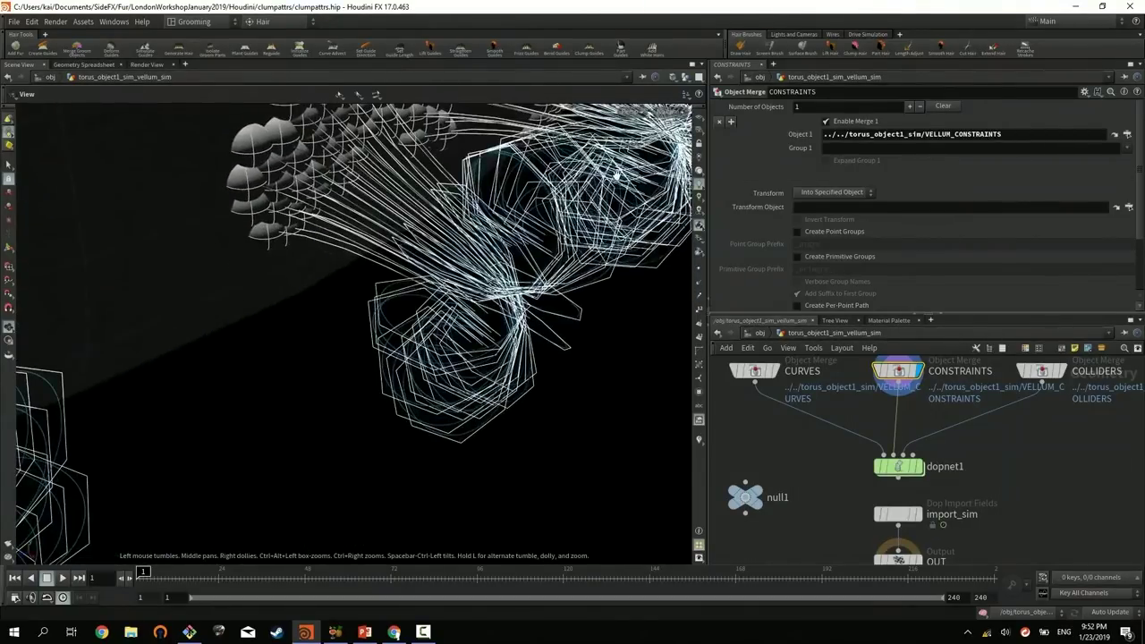
Step: Turn off Create Clump Constraints in the Vellum constraints of torus_object1_sim
key(u)
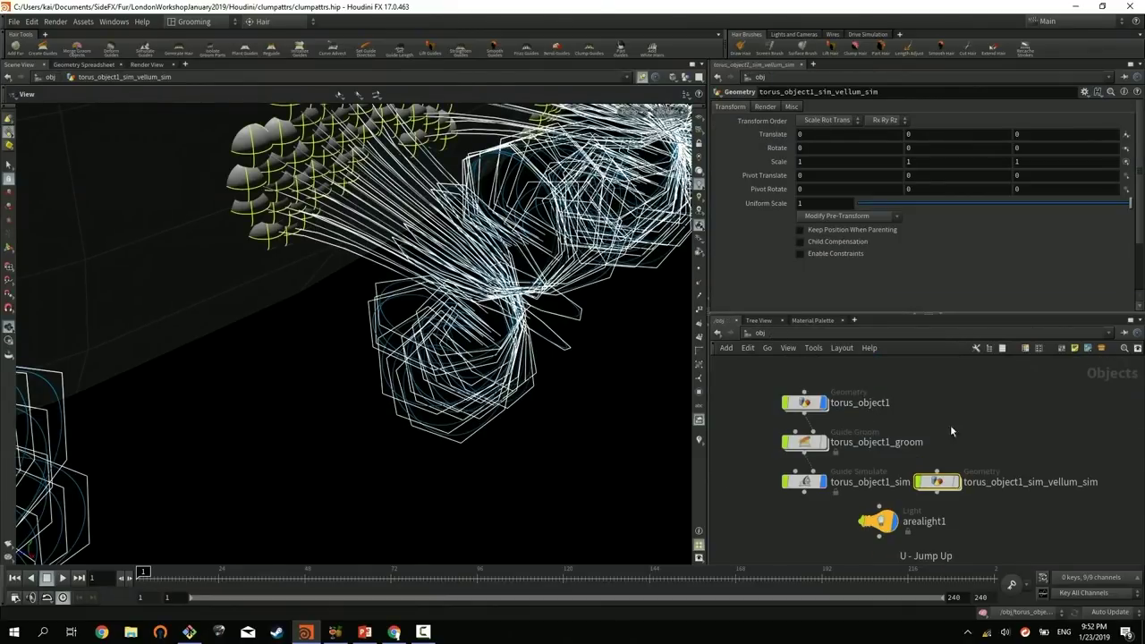
click(794, 484)
scroll(869, 213, down, 3)
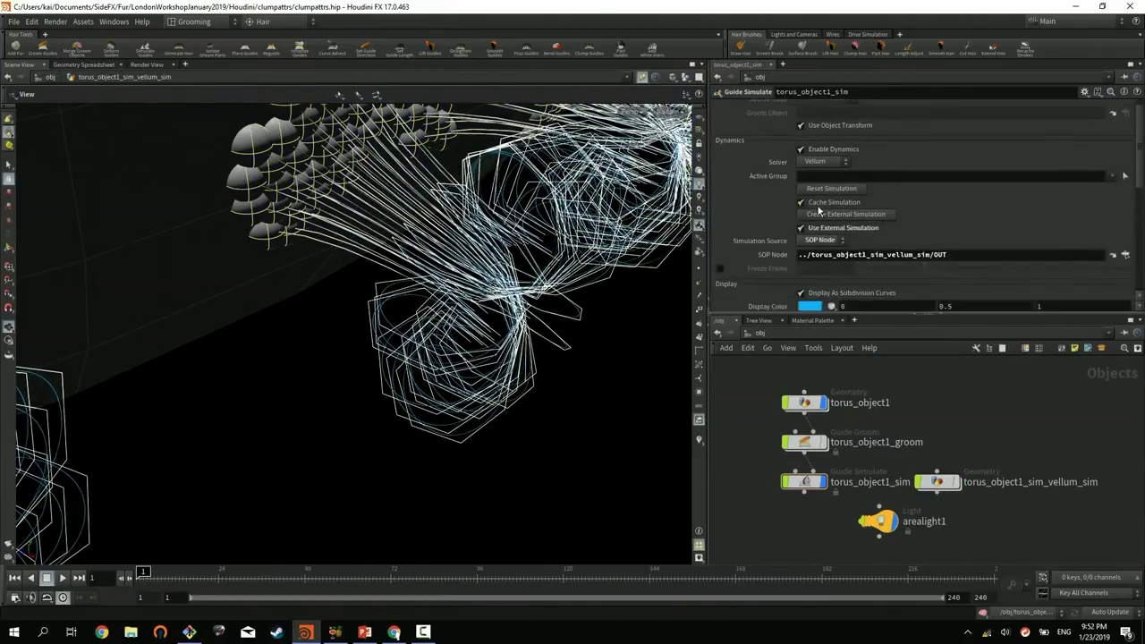
scroll(869, 213, down, 5)
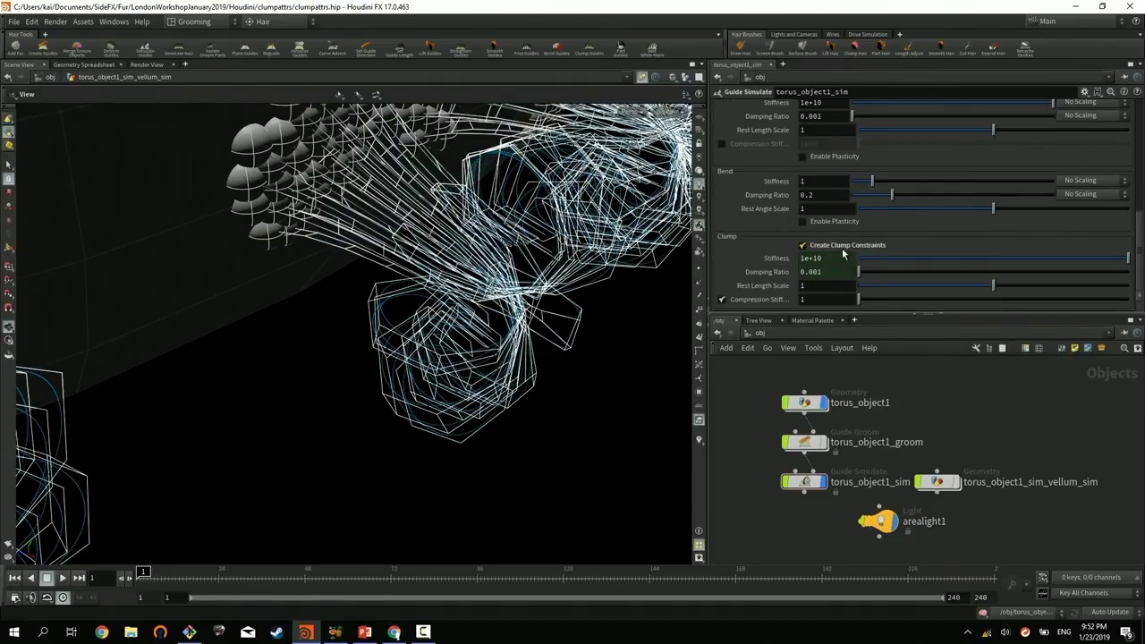
alt+drag(412, 326, 420, 208)
click(838, 247)
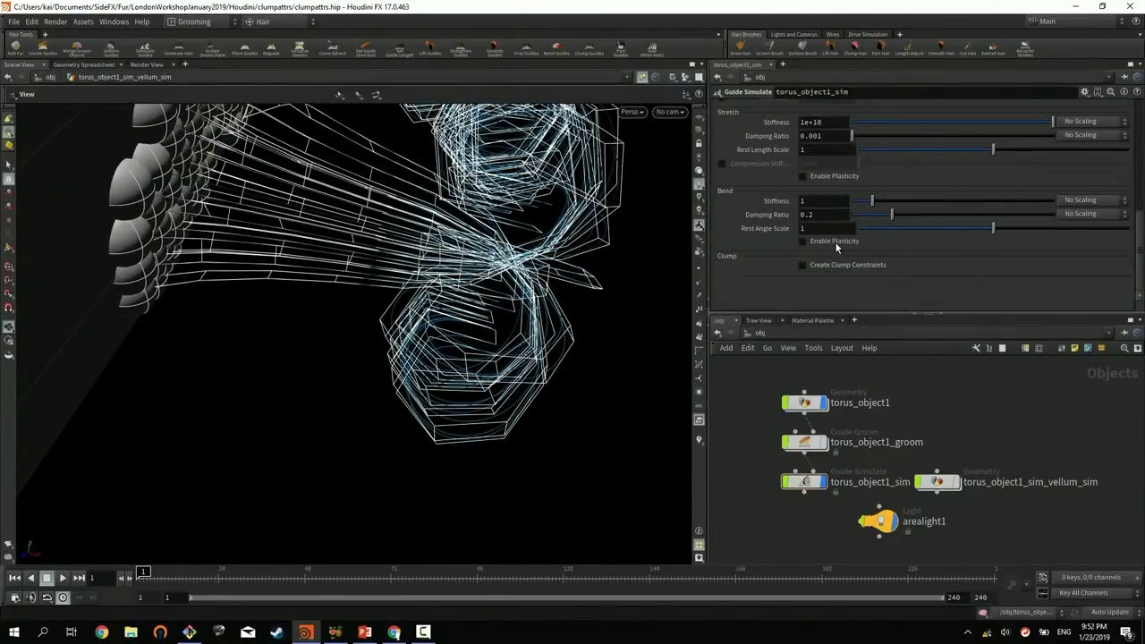
Step: In torus_object1_sim_vellum_sim, insert a Vellum Glue constraint between the object merges and dopnet1, and display its constraints through null1
double_click(934, 484)
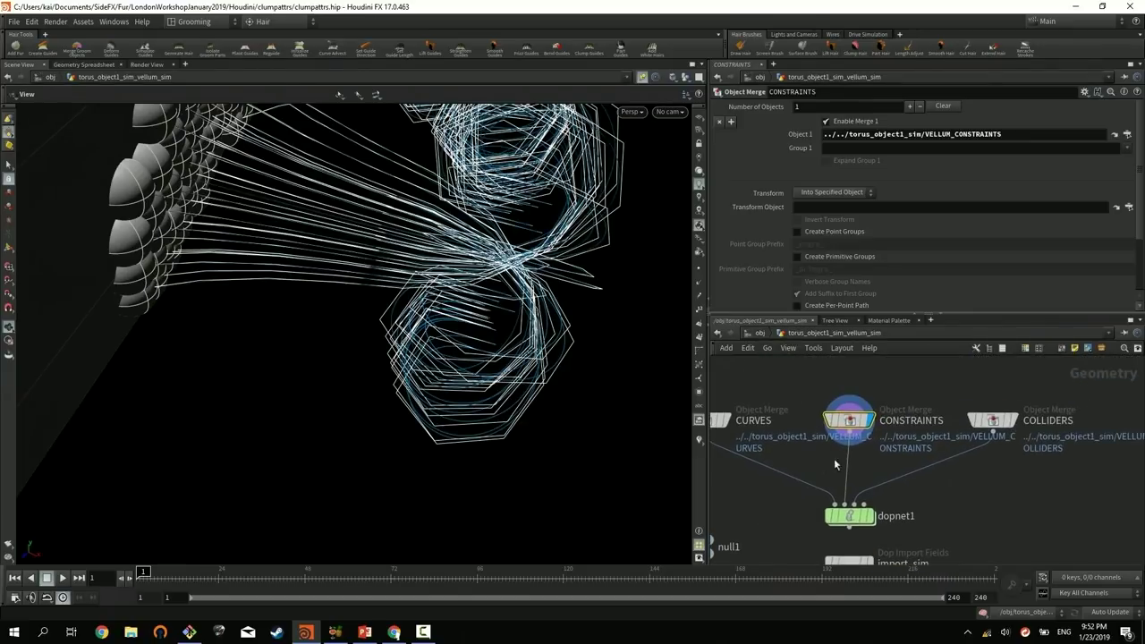
scroll(943, 450, down, 2)
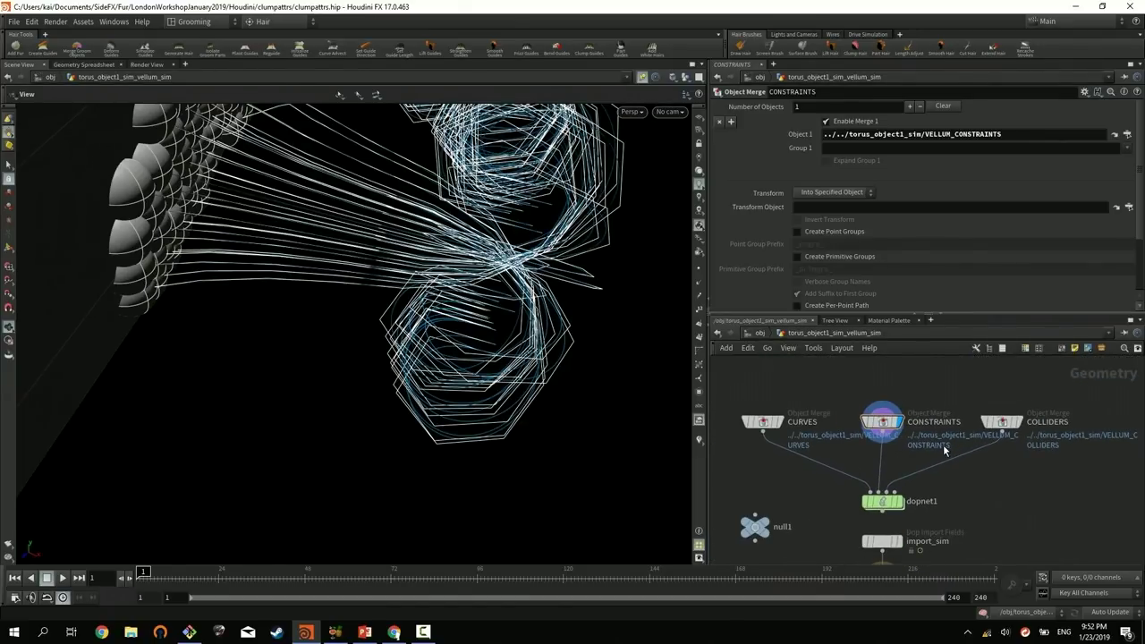
click(1002, 421)
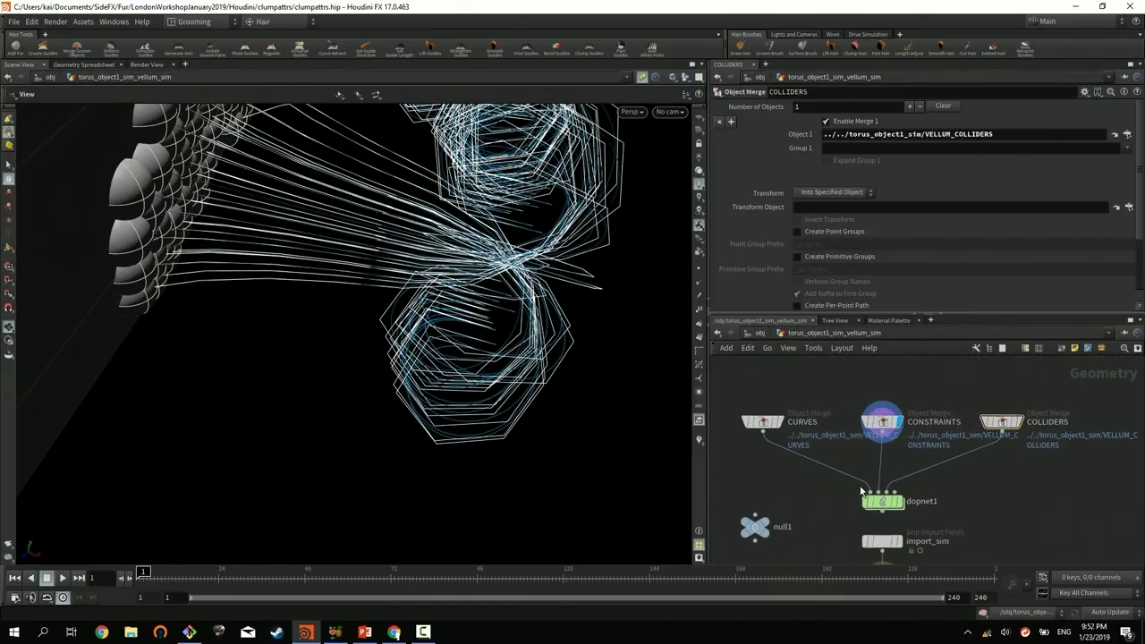
scroll(834, 475, up, 2)
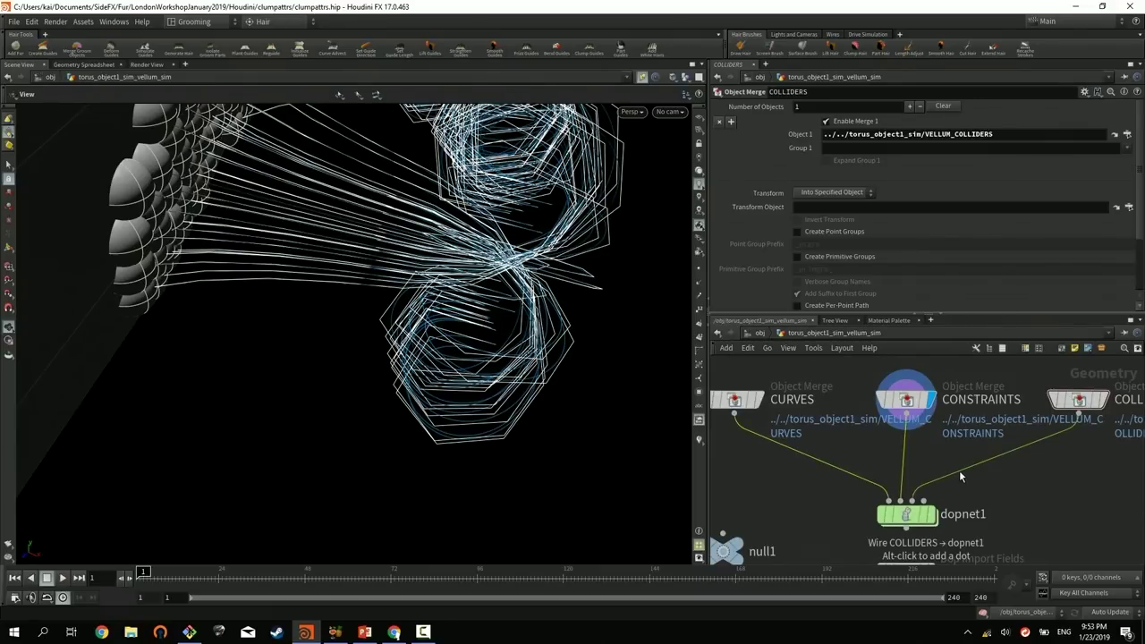
key(Tab)
text(g)
key(Return)
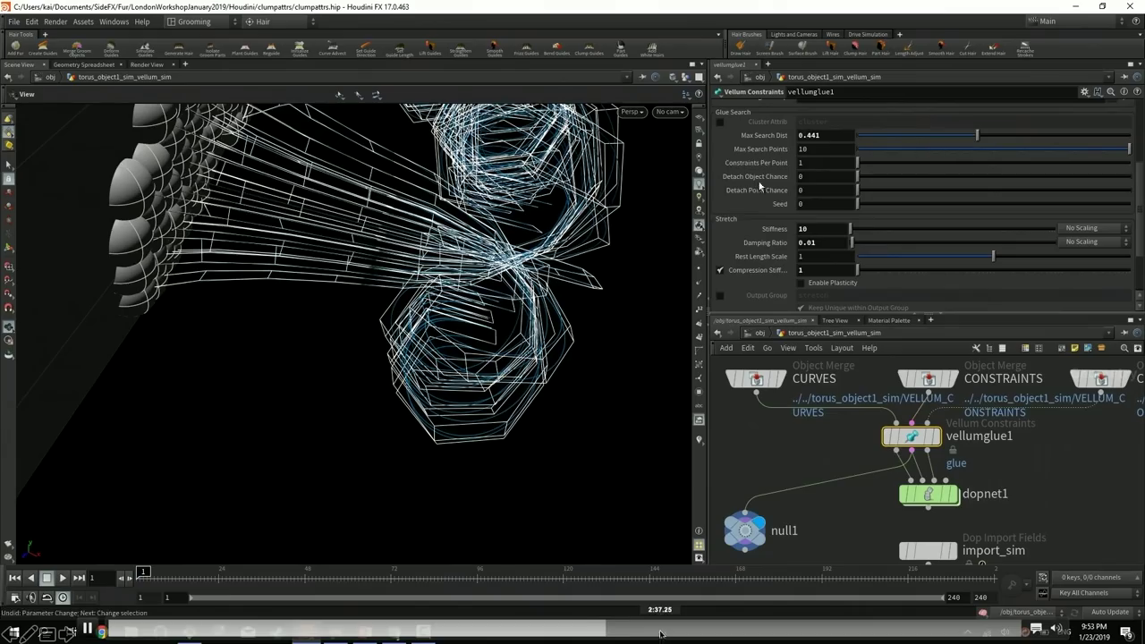
Step: Set Constraints Per Point on vellumglue1 to 3 and inspect the glue connections between the hairs
scroll(379, 198, up, 6)
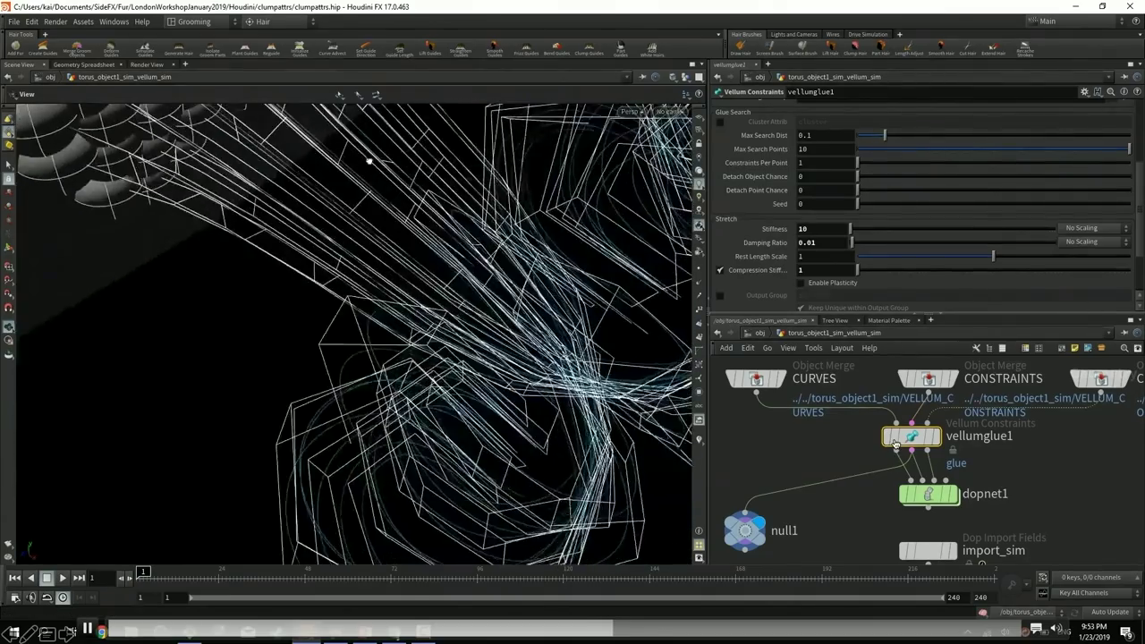
mouse_move(430, 156)
mouse_down()
mouse_move(429, 140)
mouse_move(420, 150)
mouse_up()
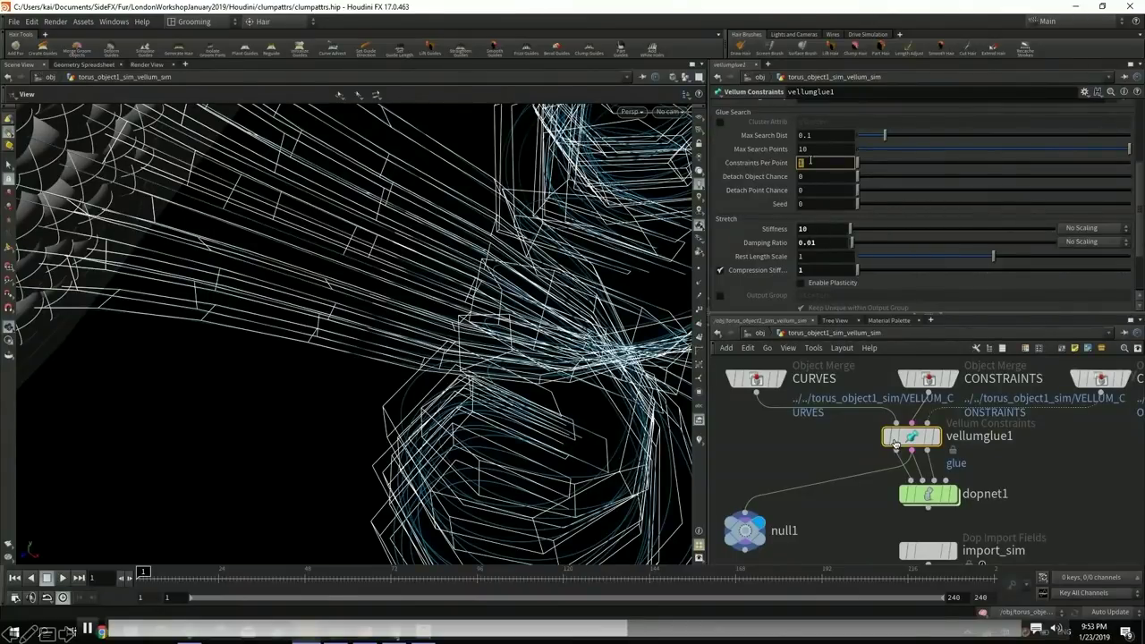
text(3)
key(Tab)
drag(295, 313, 534, 340)
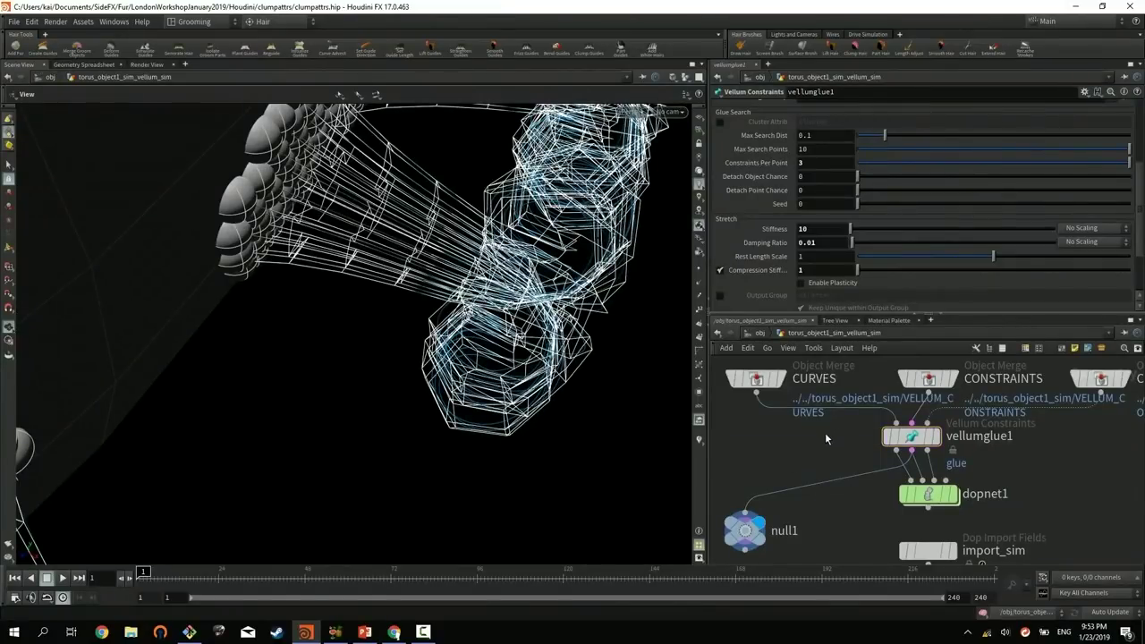
Step: Return to object level, play the glued guide simulation, and go back to the first frame
key(u)
drag(626, 474, 442, 321)
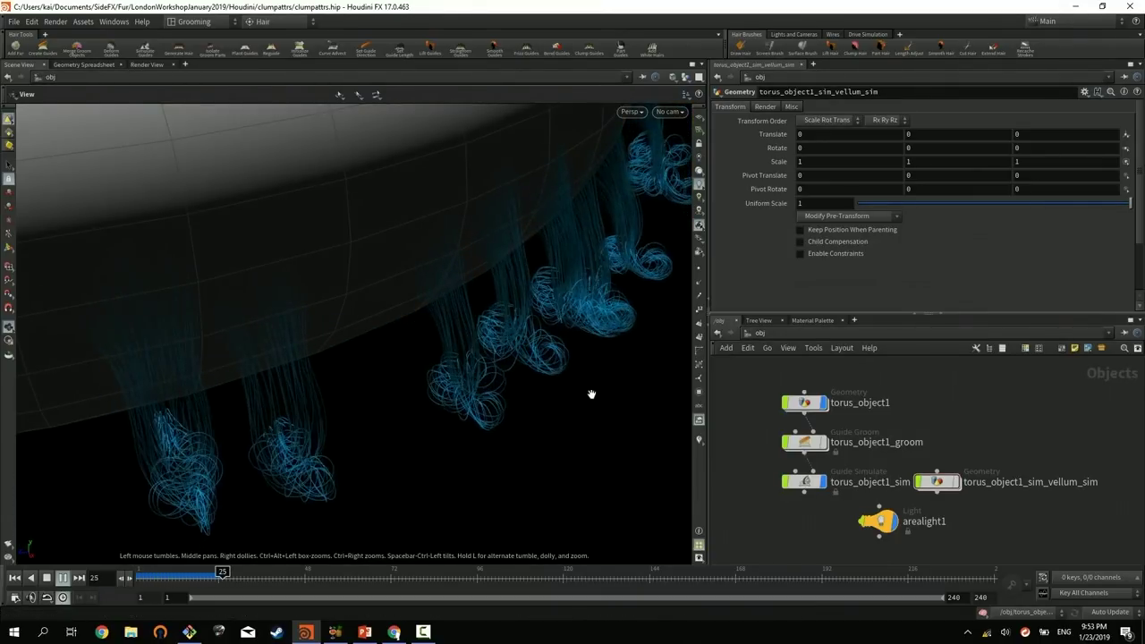
key(ctrl+Up)
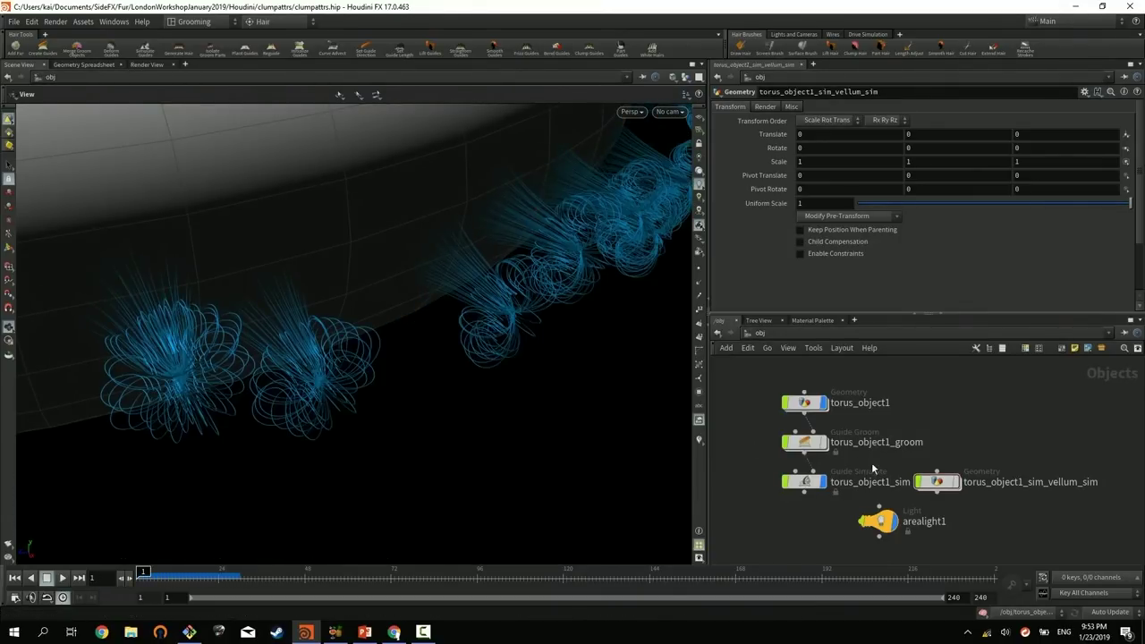
Step: Set the stretch Stiffness of vellumglue1 inside torus_object1_sim_vellum_sim to 1000
double_click(805, 482)
key(u)
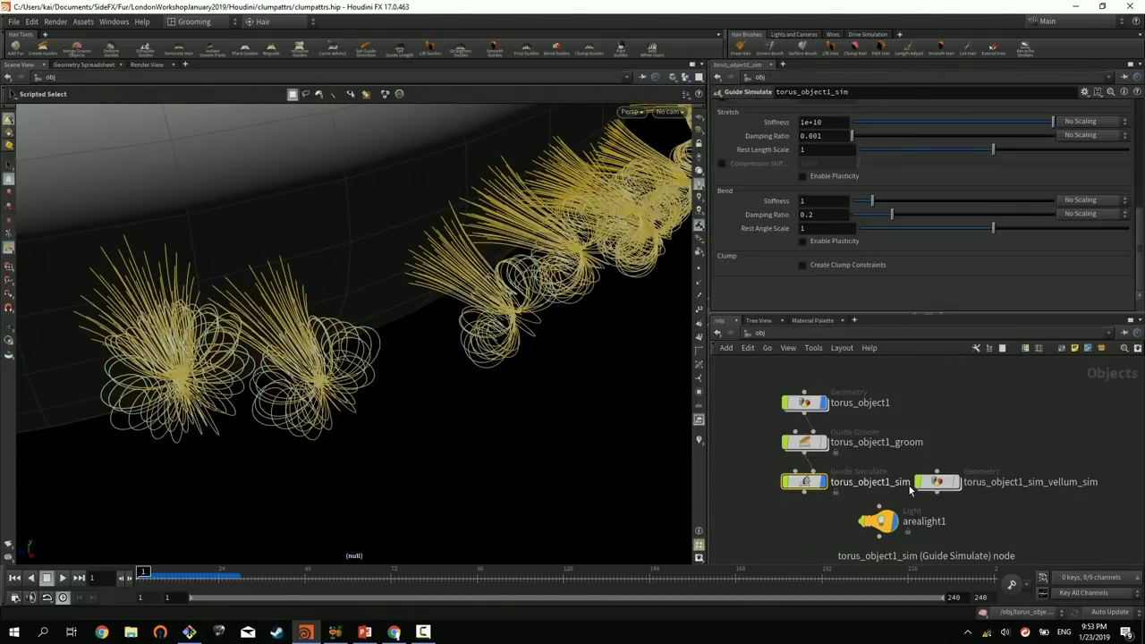
double_click(939, 485)
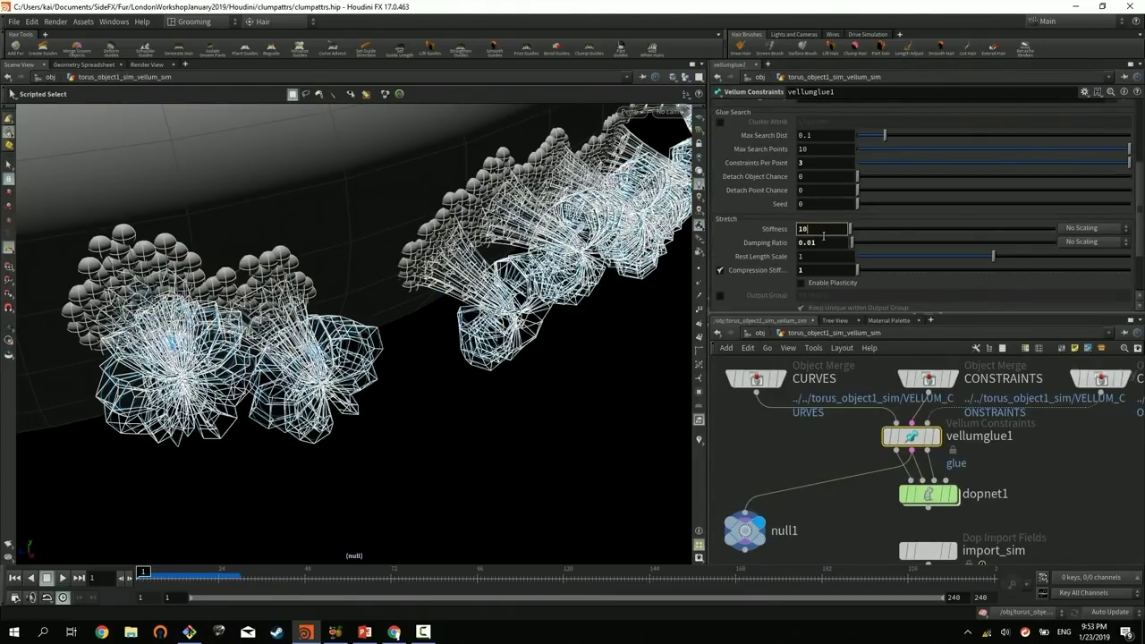
click(1073, 497)
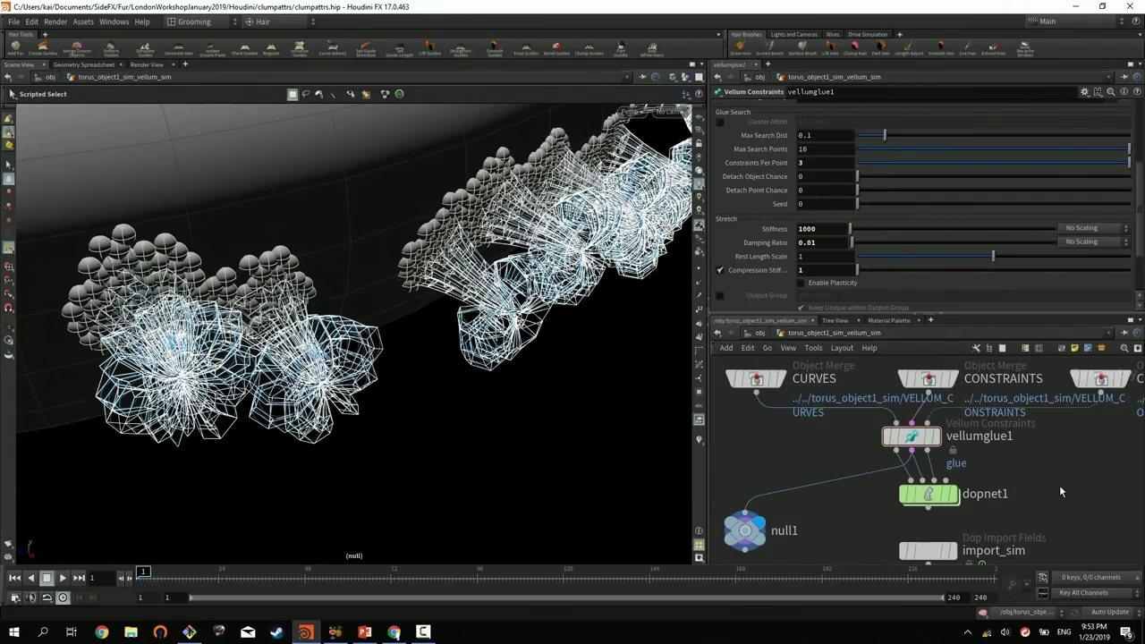
Step: Replay the guide simulation at object level with the stiffer glue constraints and return to frame 1
key(u)
key(Up)
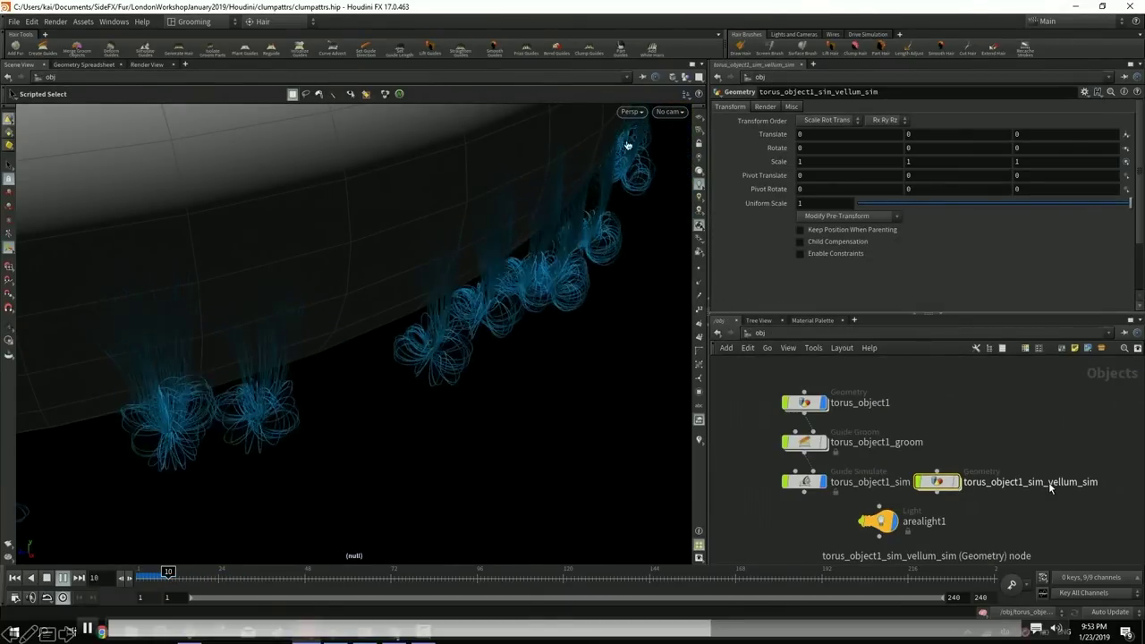
key(ctrl+Up)
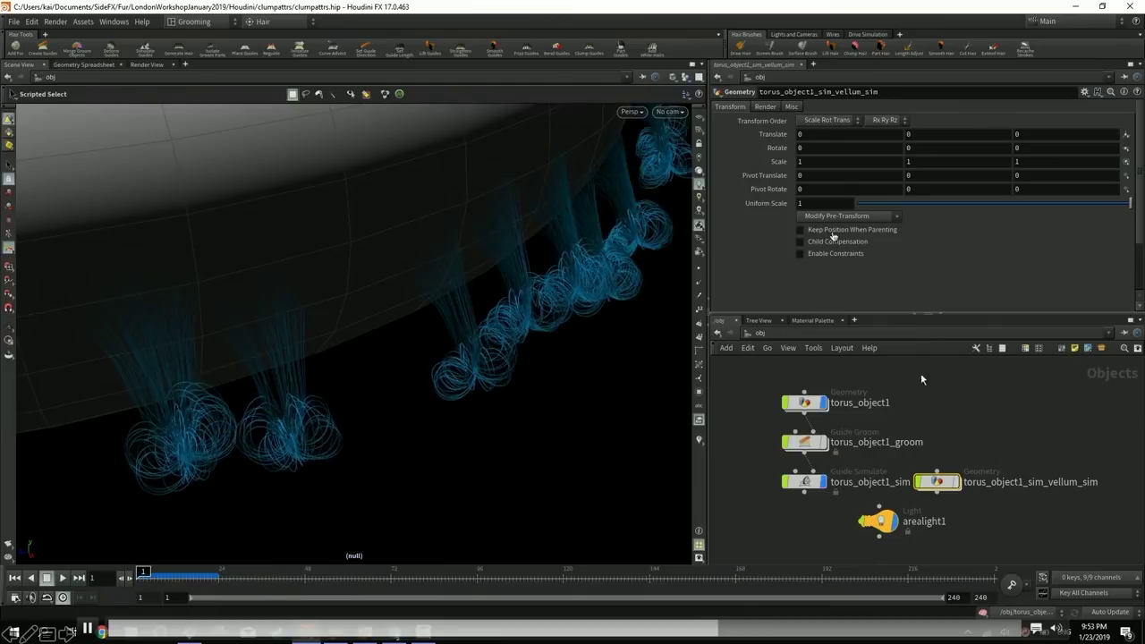
Step: Select torus_object1_sim and review its Vellum constraint settings
click(805, 481)
scroll(765, 190, down, 1)
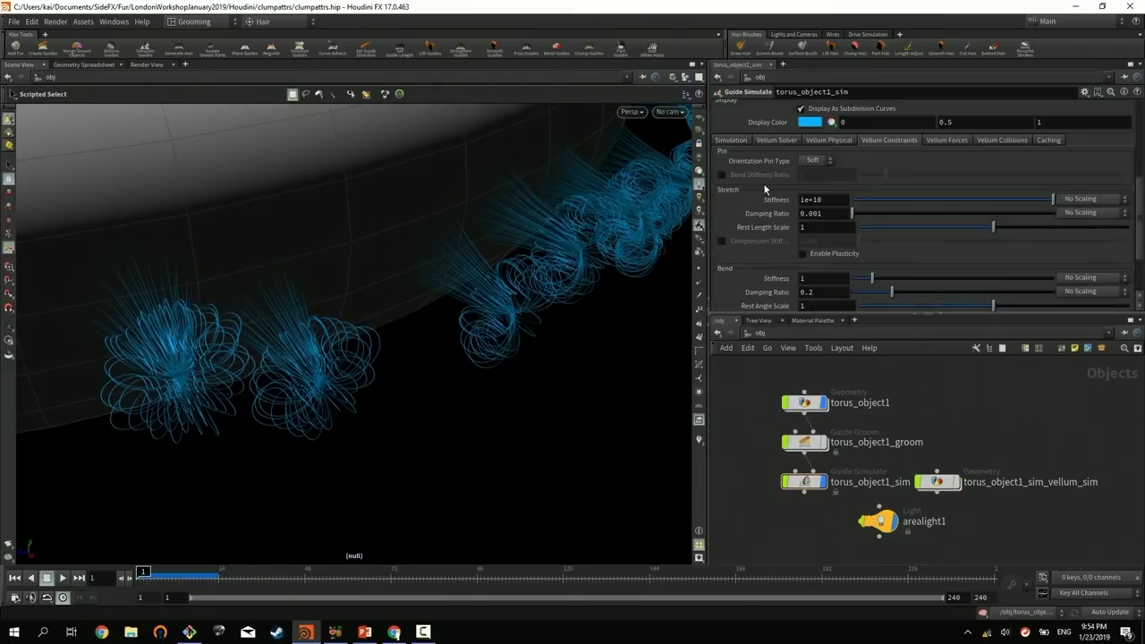